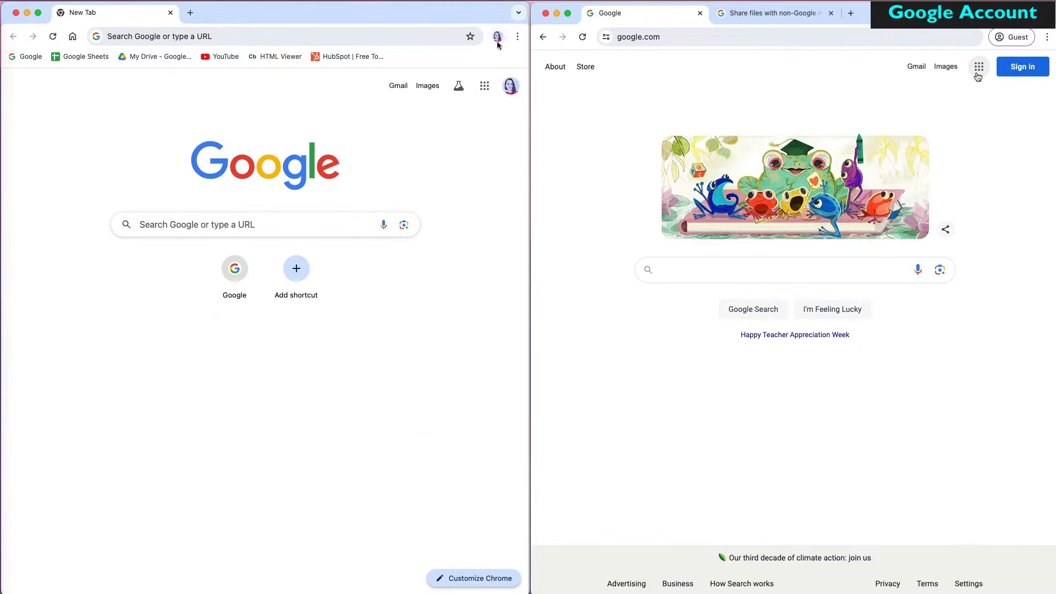
Check which Google Account is signed in on the new tab page, and close the account details
click(509, 90)
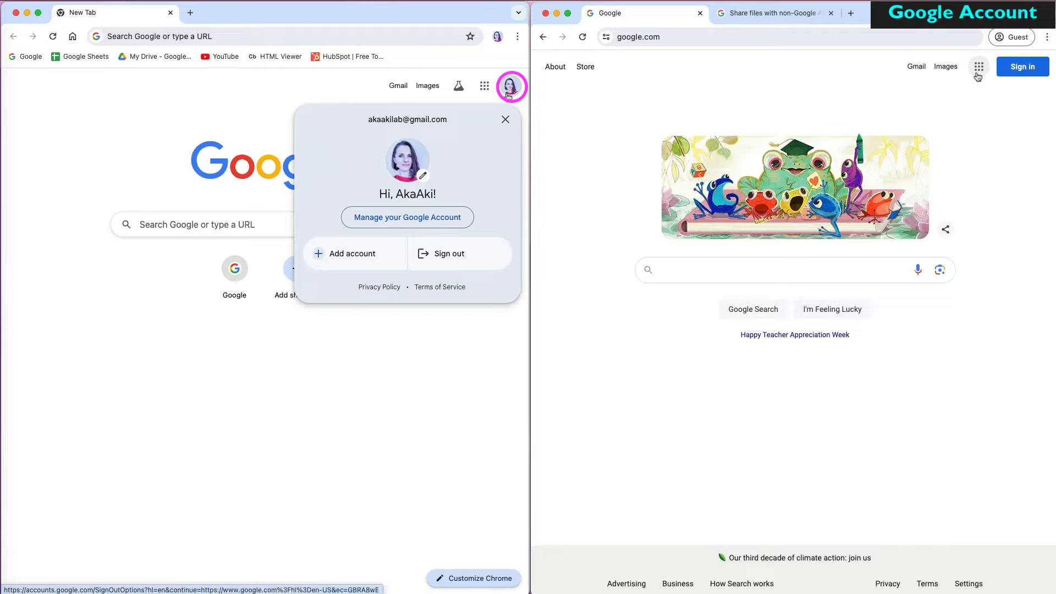
click(315, 101)
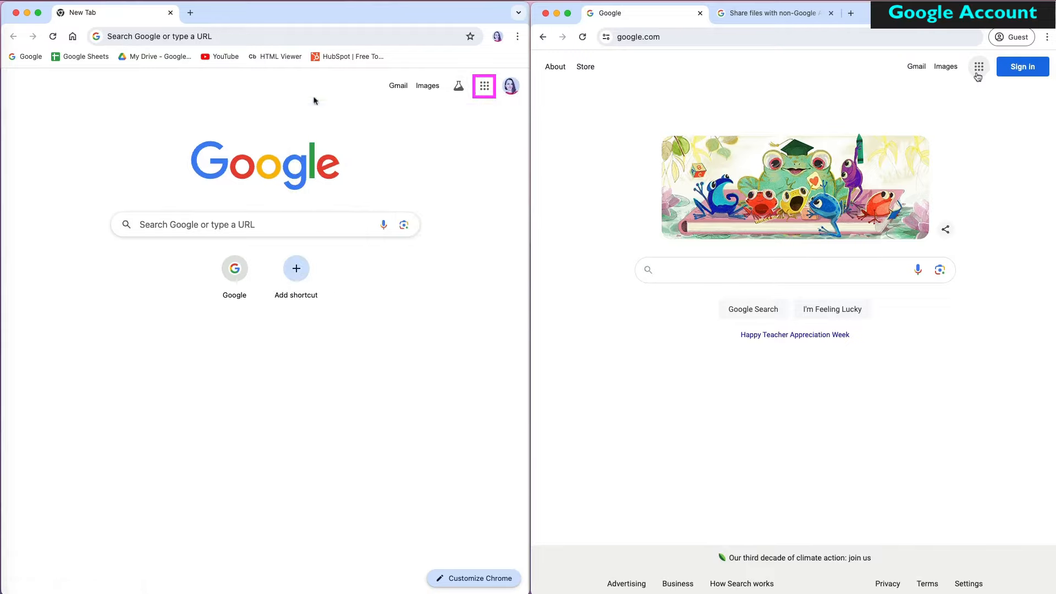
Open Google Drive from the Google apps list and show the home files in grid layout
click(481, 93)
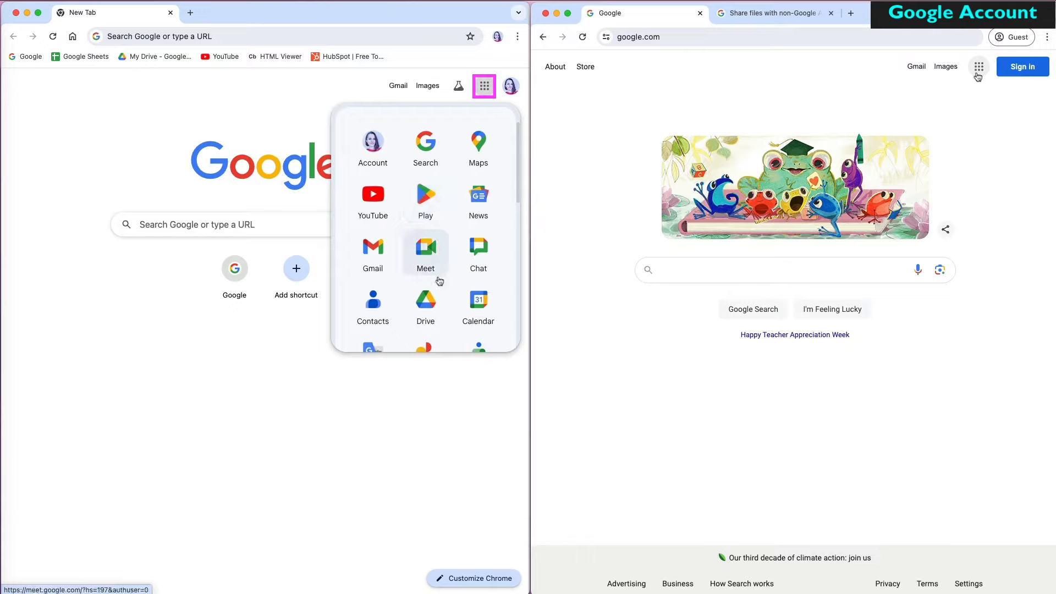
scroll(440, 298, down, 5)
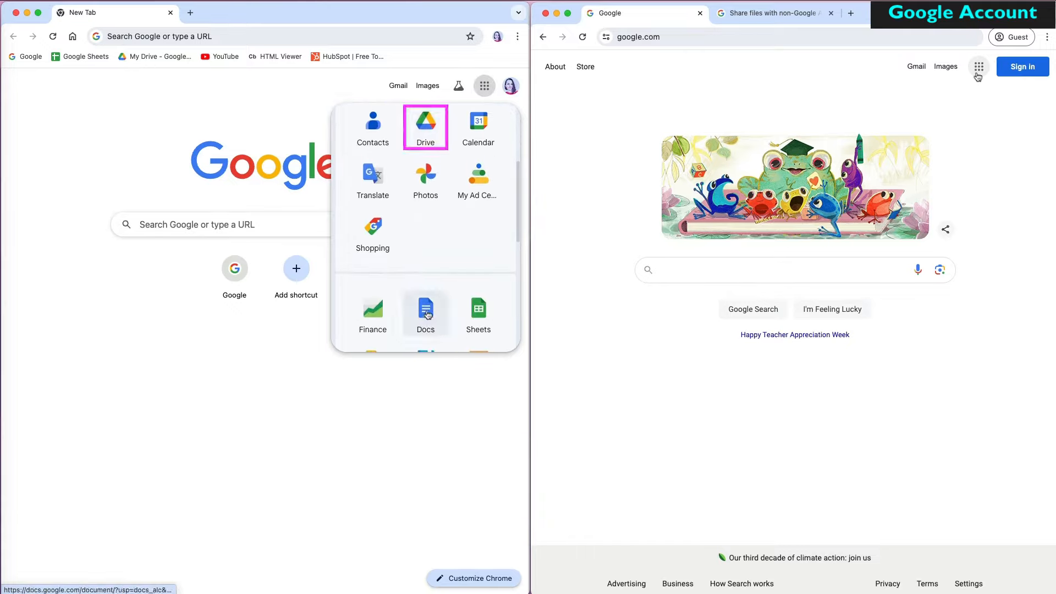
click(423, 142)
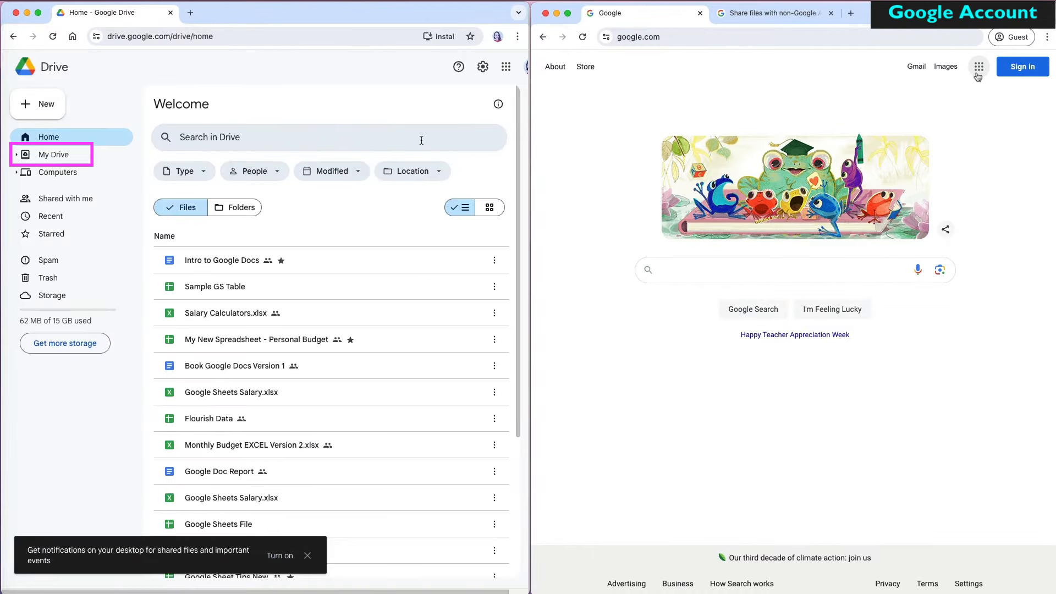
click(483, 214)
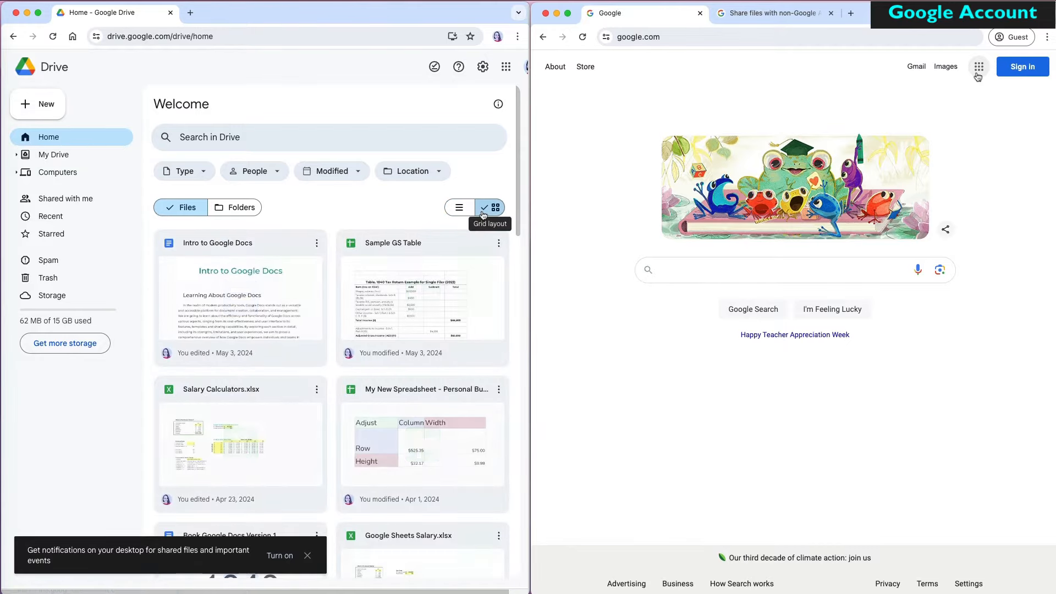
Open Google Docs from the Google apps list in Drive
click(506, 67)
scroll(458, 282, down, 3)
click(448, 282)
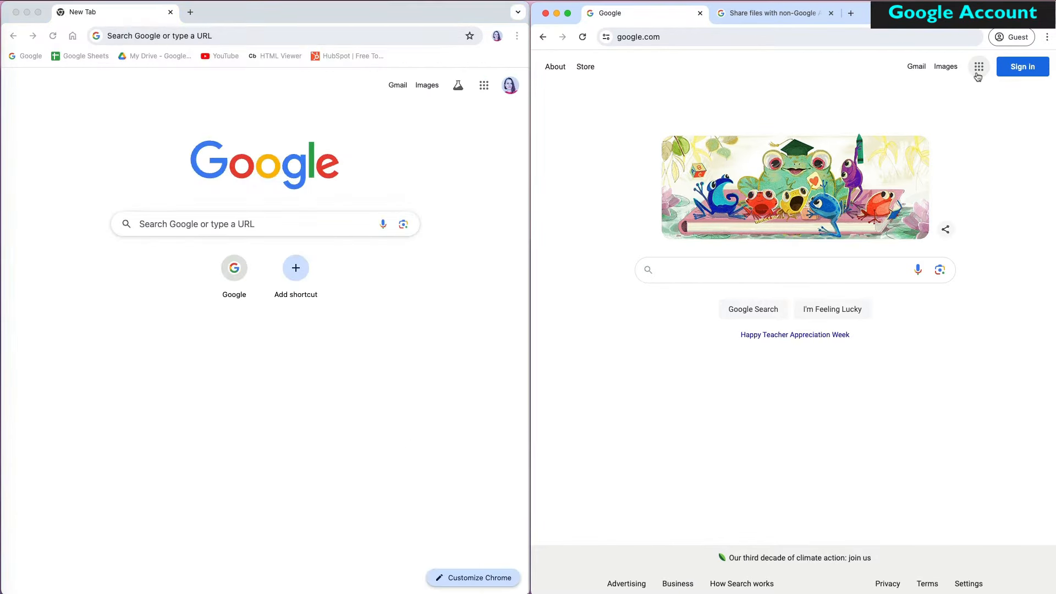
Go directly to docs.google.com from the new browser tab
click(244, 36)
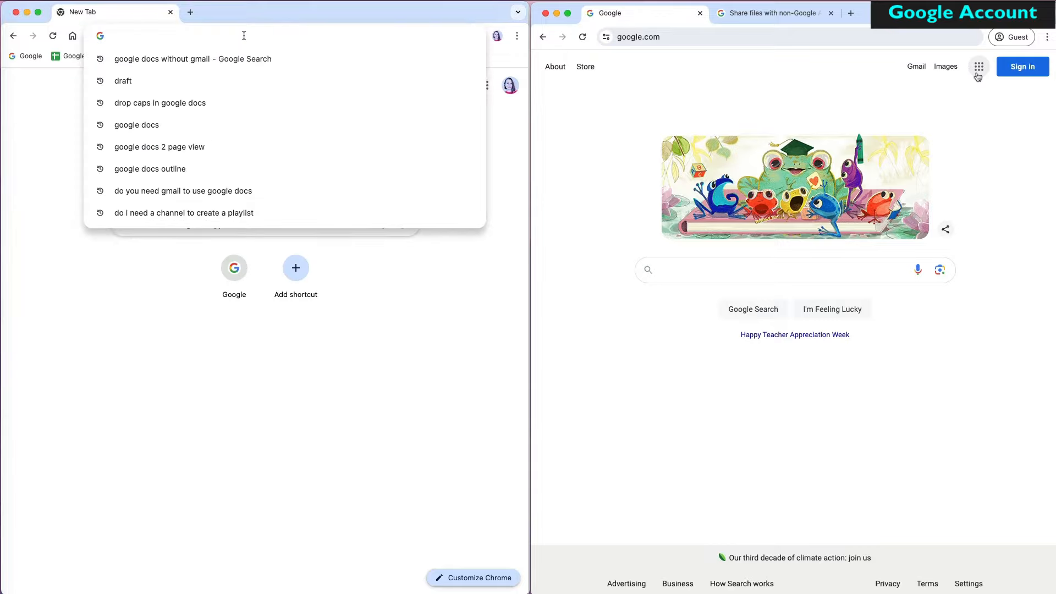
text(docs.goo)
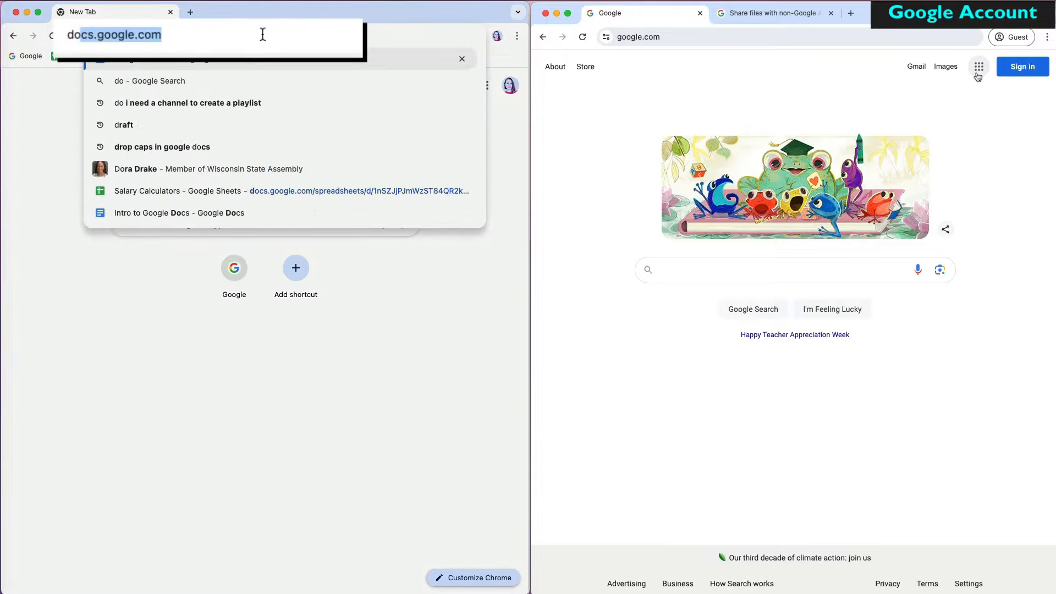
text(gle.com)
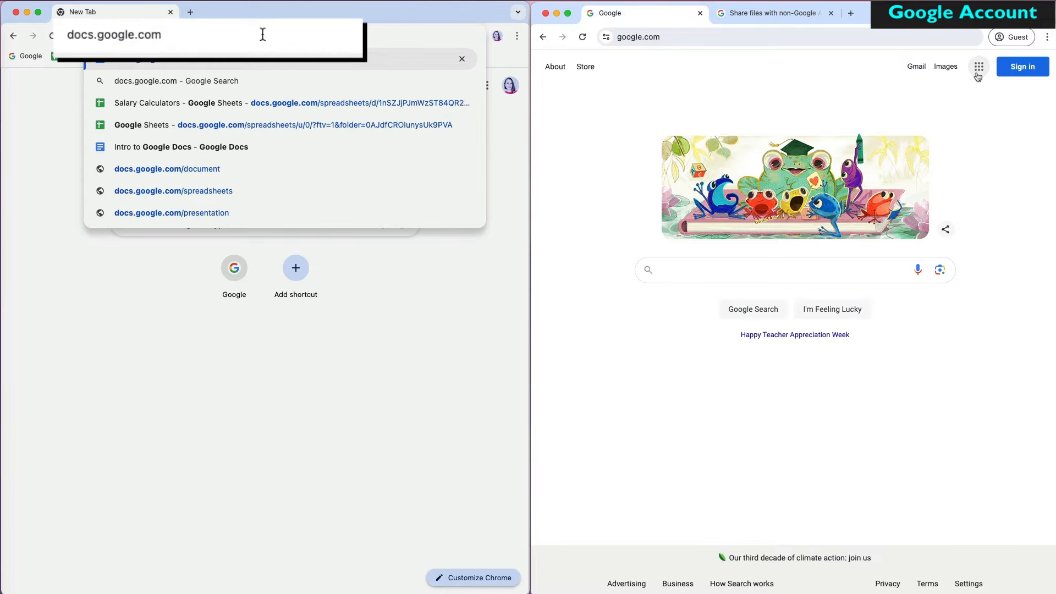
key(Return)
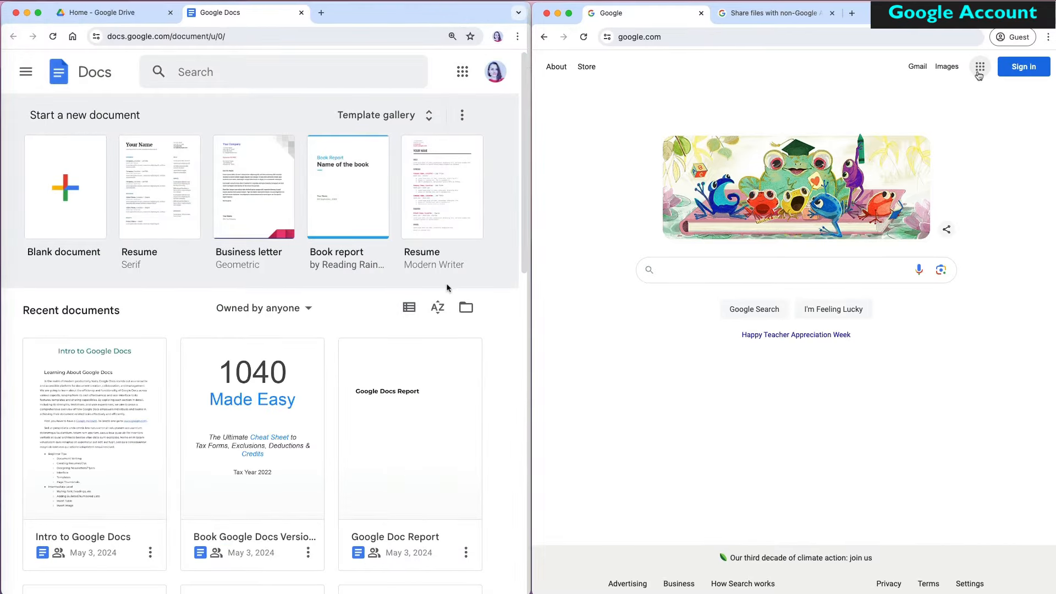
In the signed-out guest window, open Google Drive from the Google apps list and start signing up for a free account
click(979, 69)
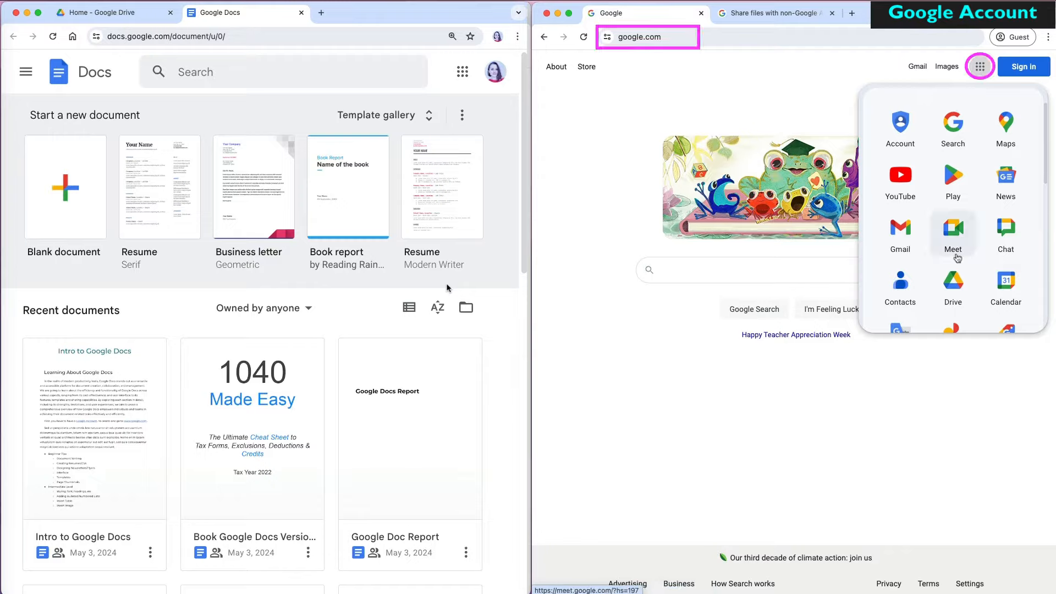
scroll(957, 281, down, 3)
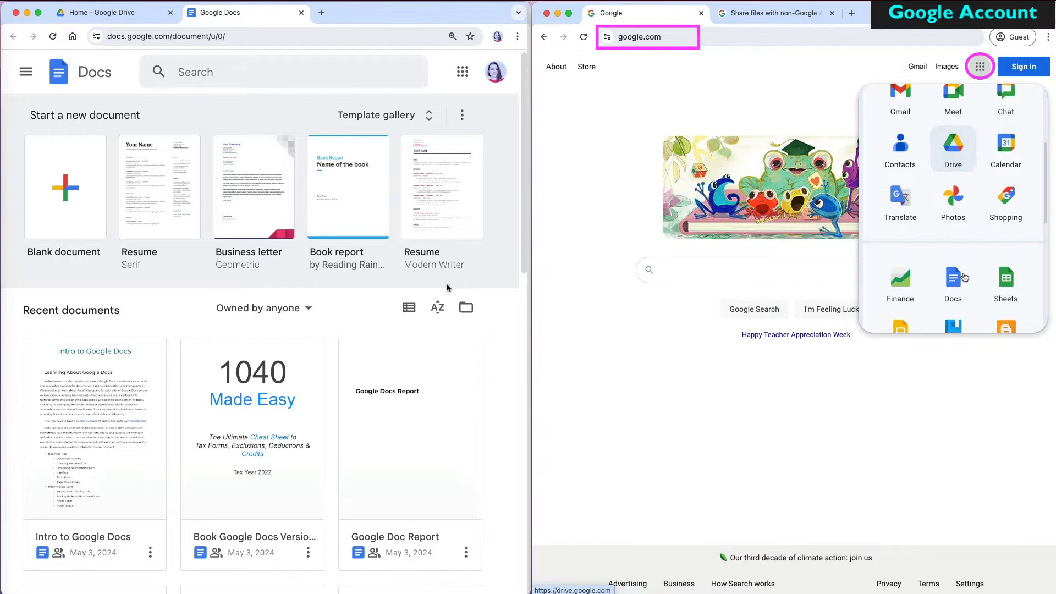
scroll(955, 273, down, 2)
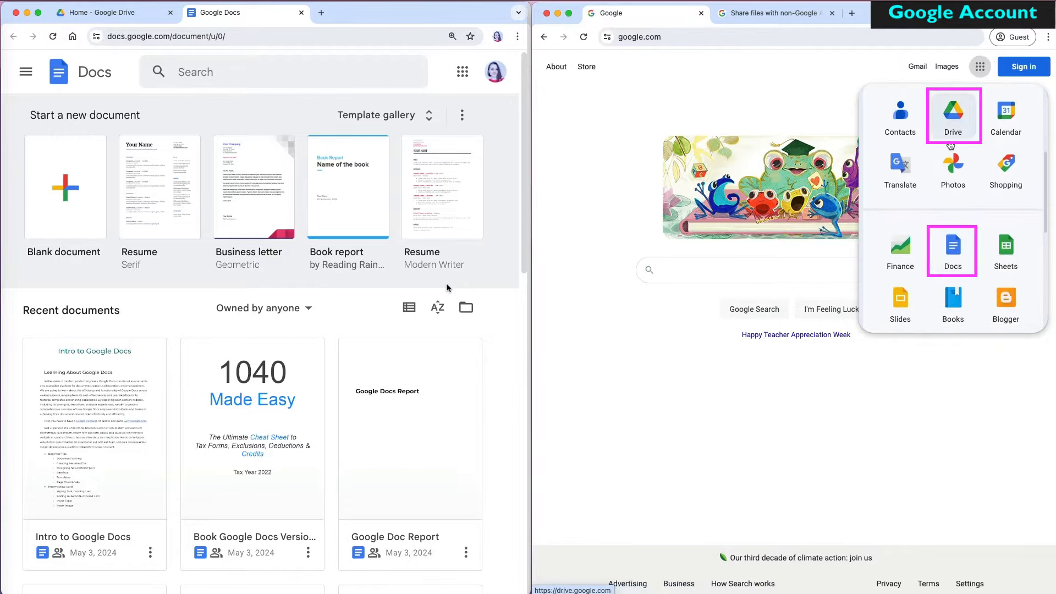
click(951, 127)
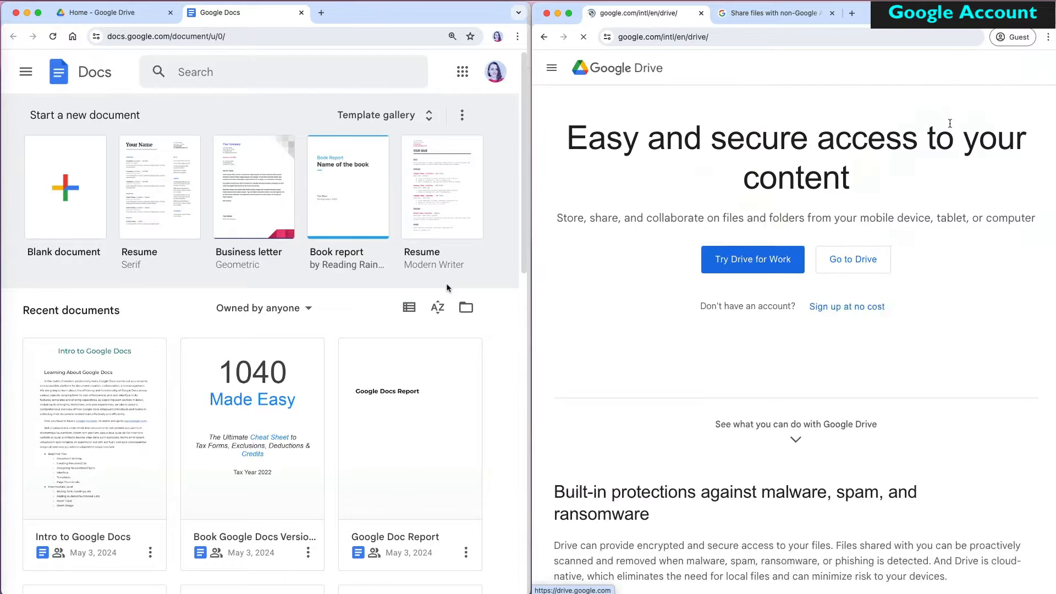
click(847, 306)
click(881, 342)
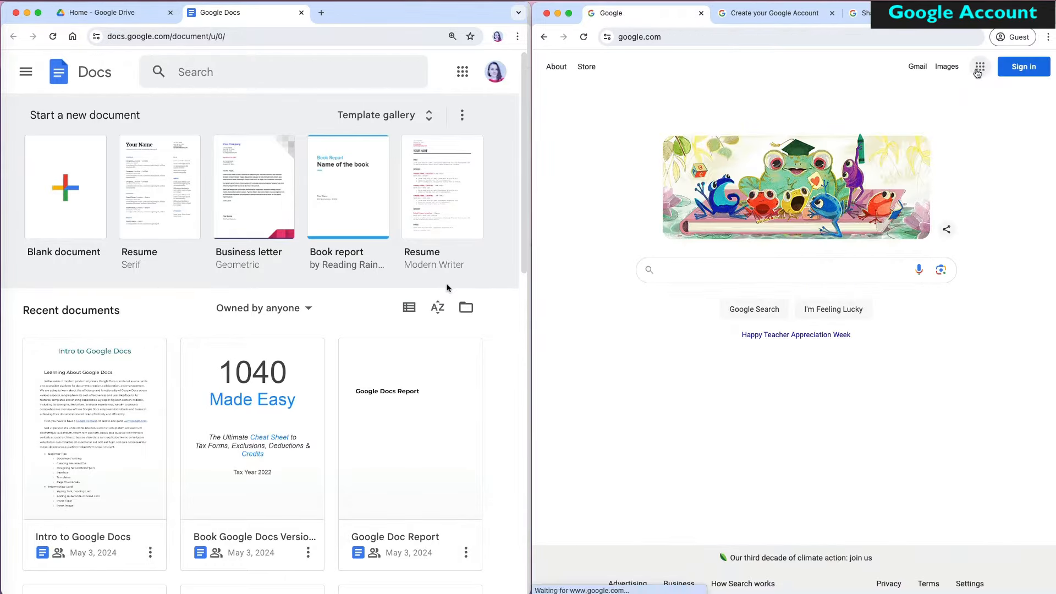
In the guest window, open Google Docs and start creating a Google Account from its sign-in page
click(981, 67)
scroll(983, 201, down, 5)
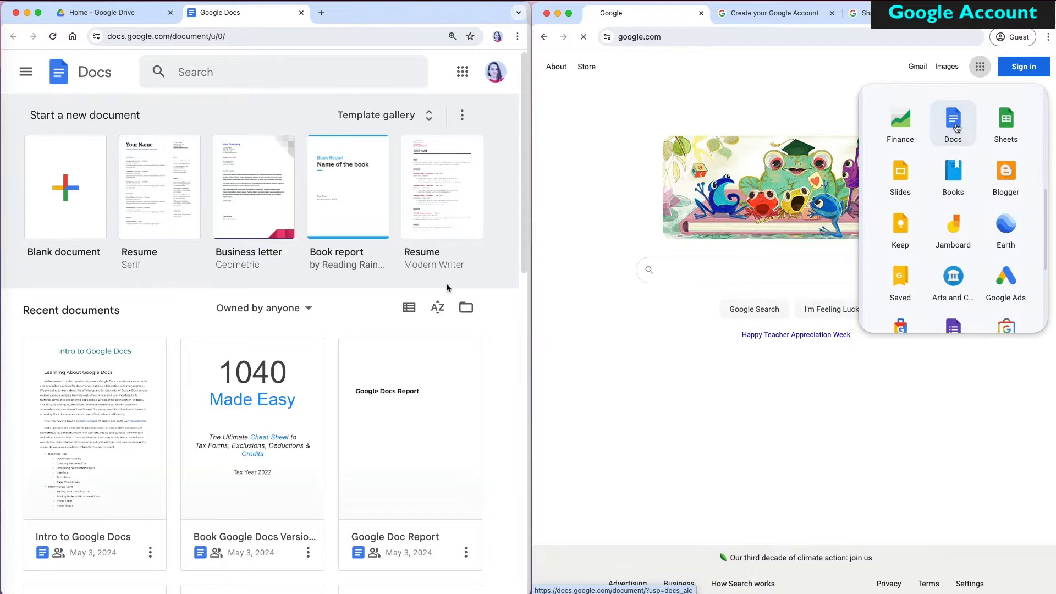
click(710, 428)
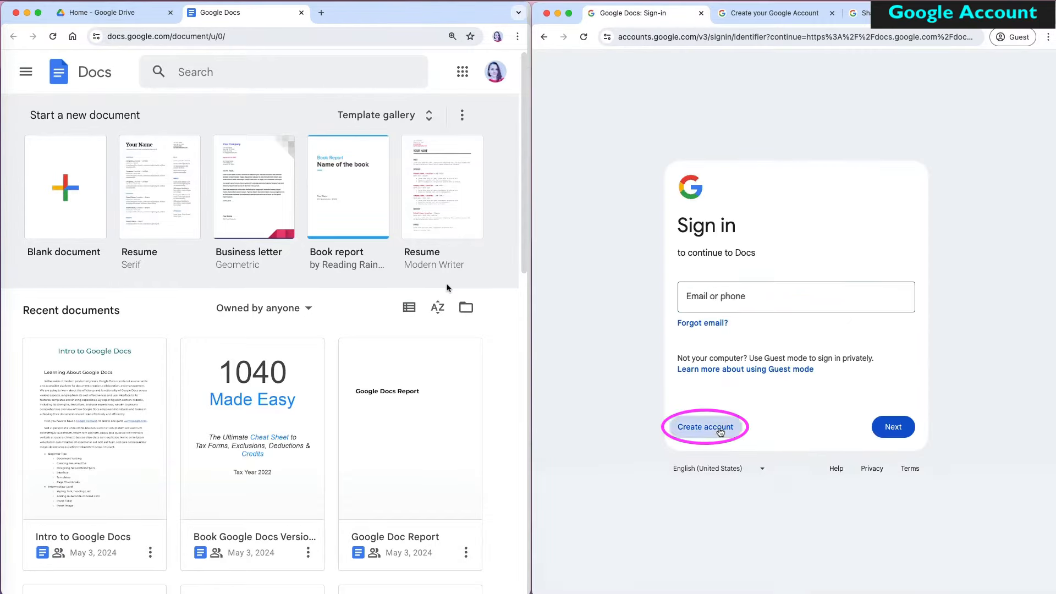
click(733, 457)
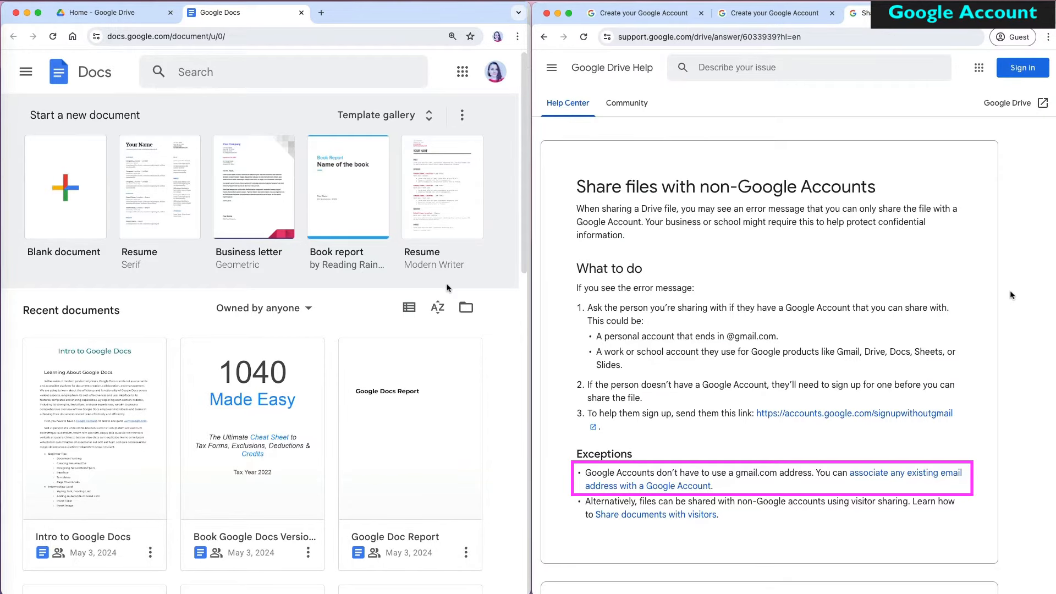
Follow the help article's link about associating any existing email address with a Google Account
click(944, 475)
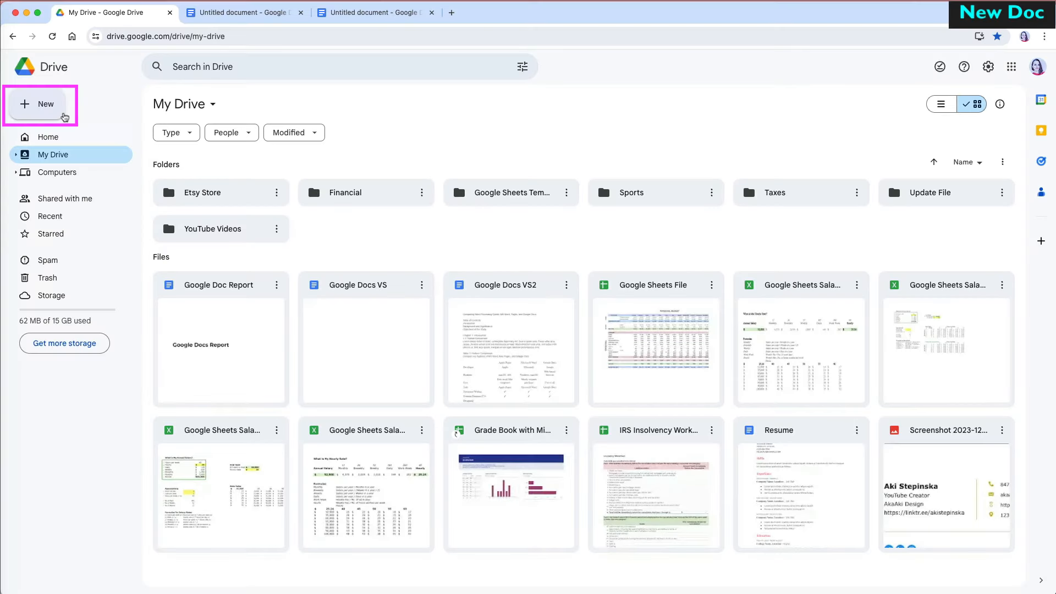
Create a new blank Google Docs document from My Drive
click(65, 116)
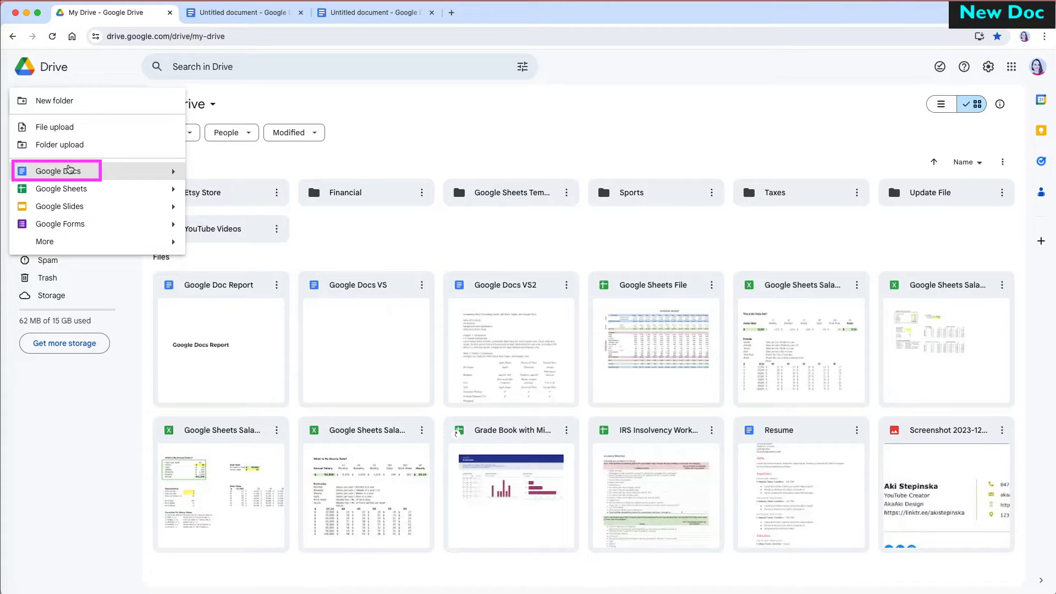
click(69, 171)
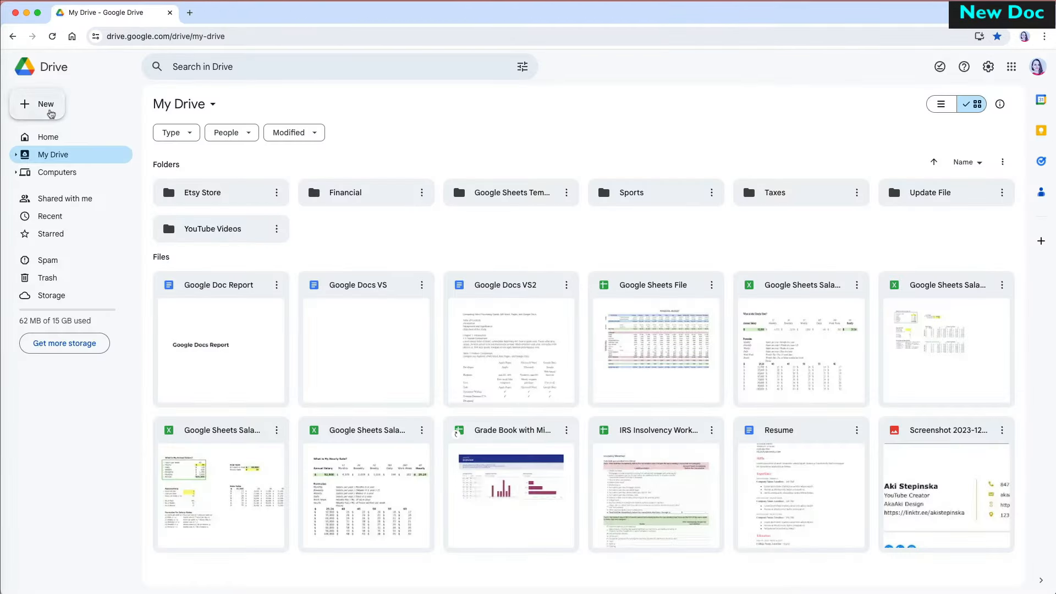
click(34, 108)
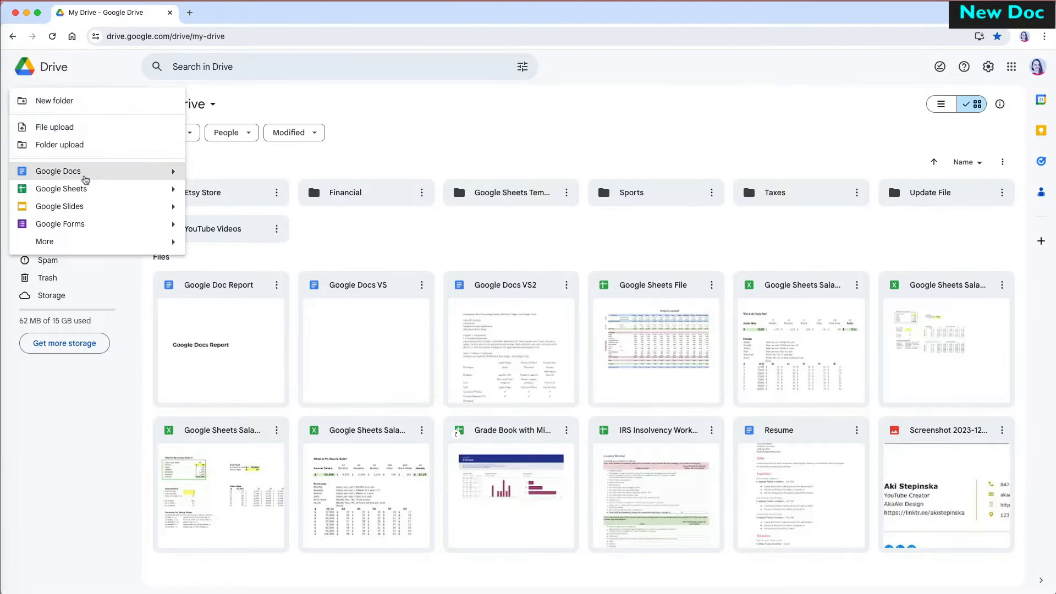
mouse_move(179, 178)
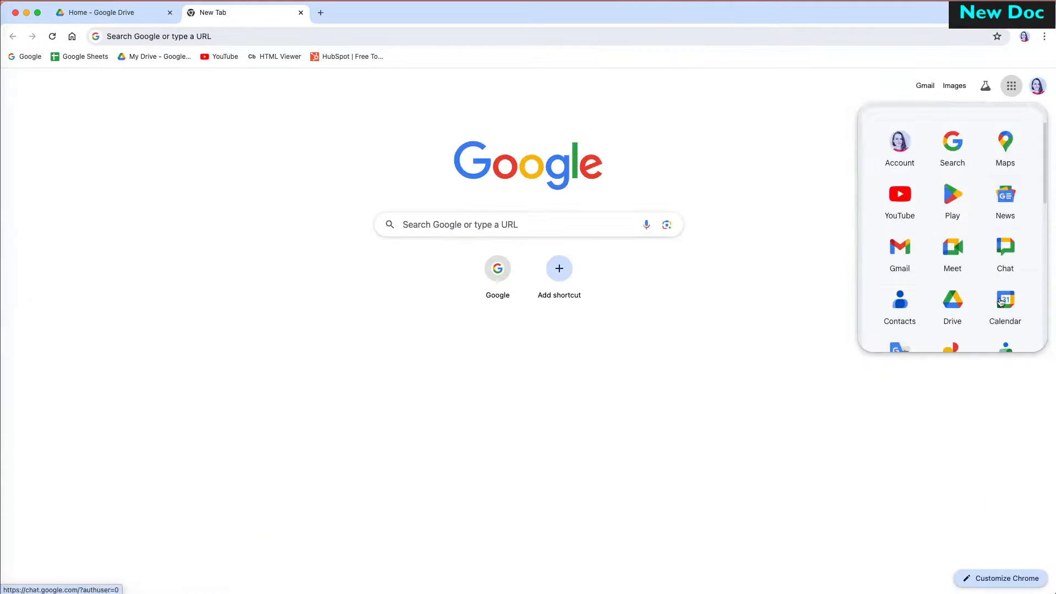
Open Google Docs from the new tab's Google apps list and create a blank document
scroll(951, 236, down, 5)
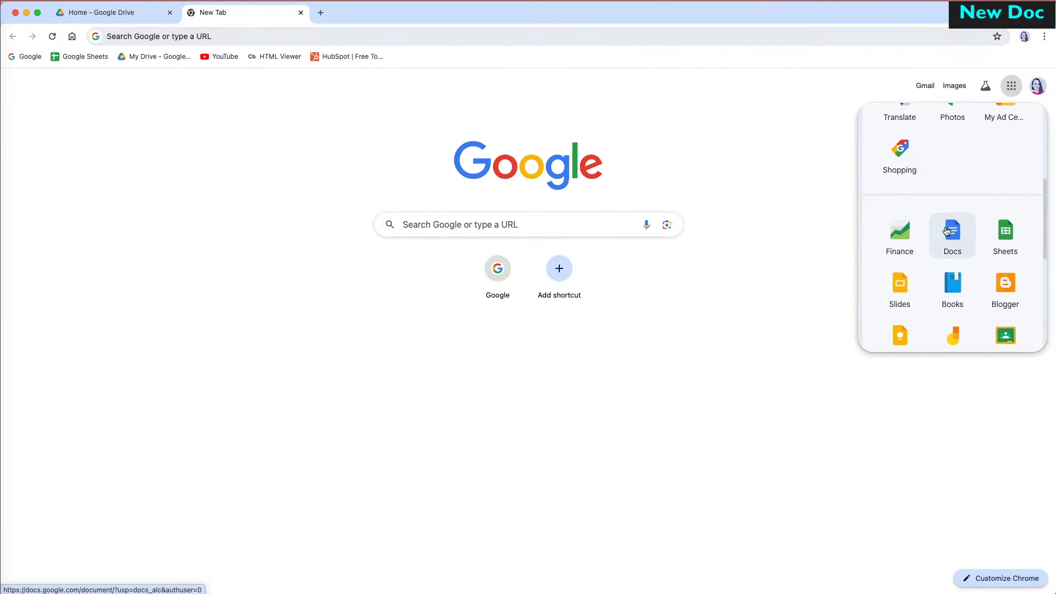
click(947, 231)
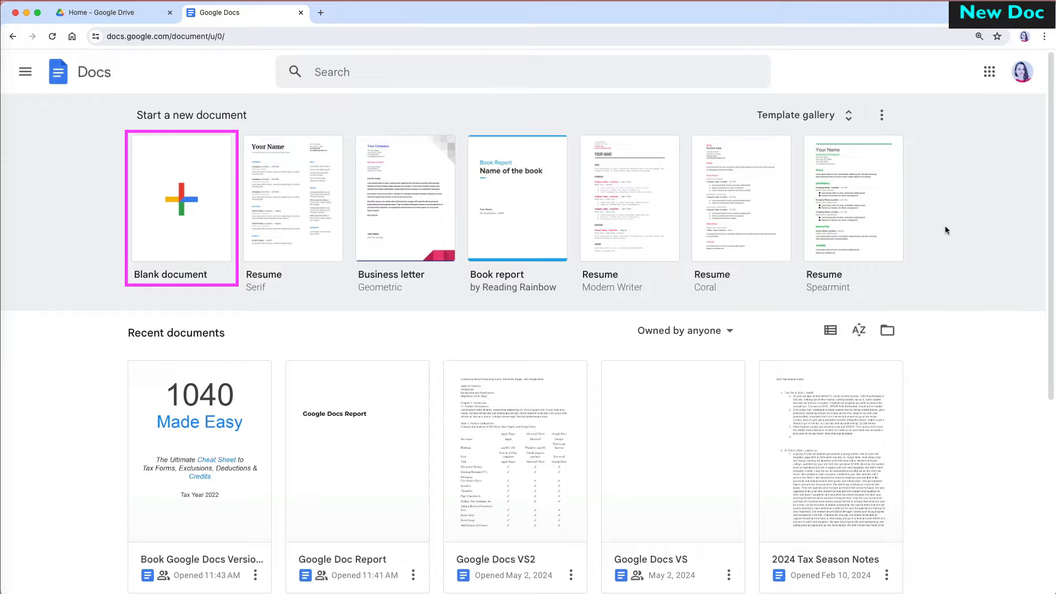
click(177, 203)
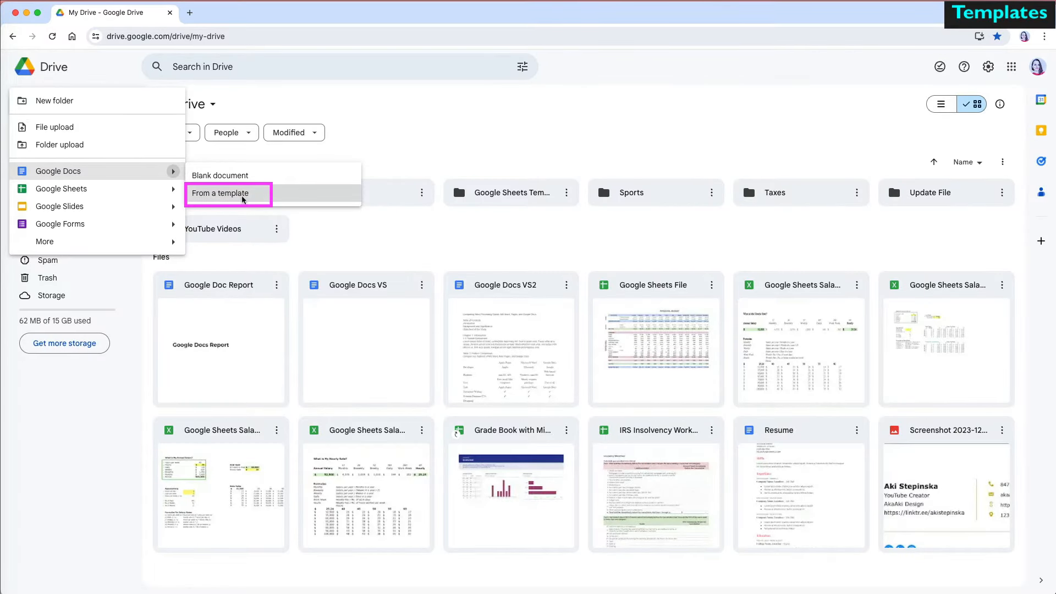
Open the Google Docs template gallery from My Drive and browse its template categories, from resumes down to education
click(242, 197)
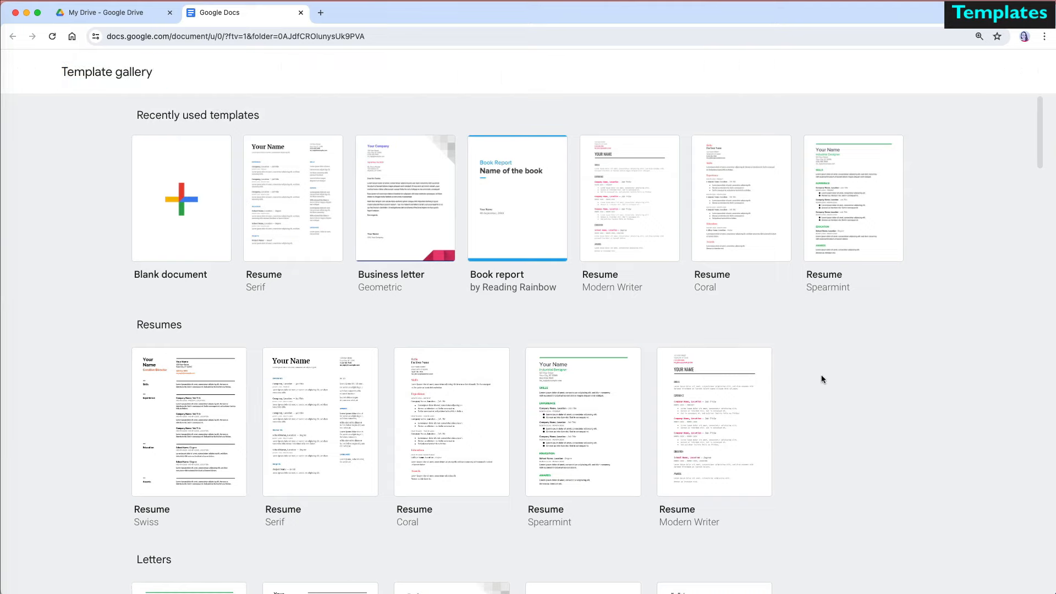
scroll(822, 380, down, 15)
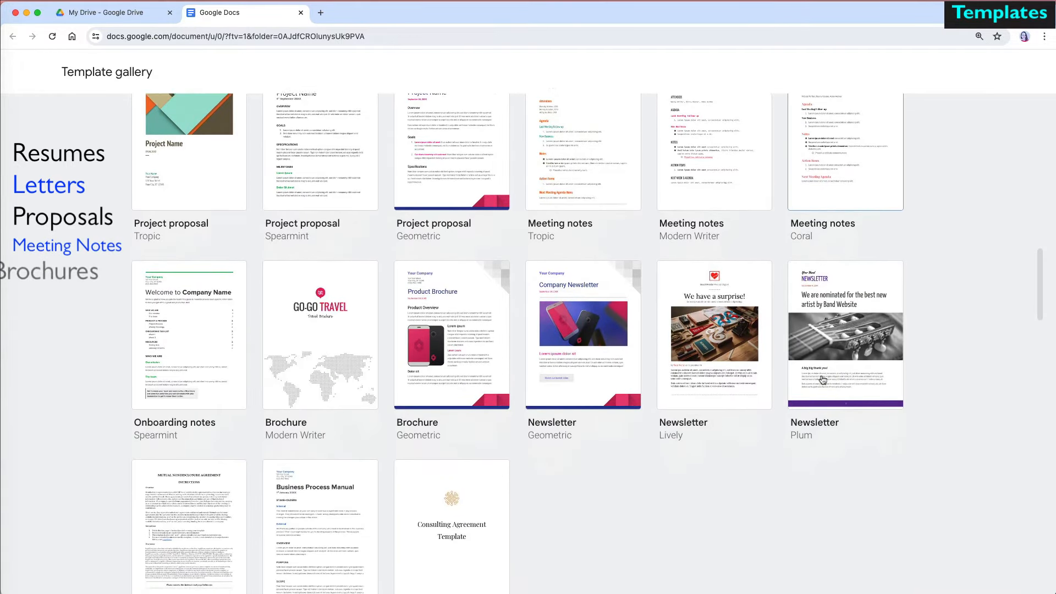
scroll(823, 379, down, 5)
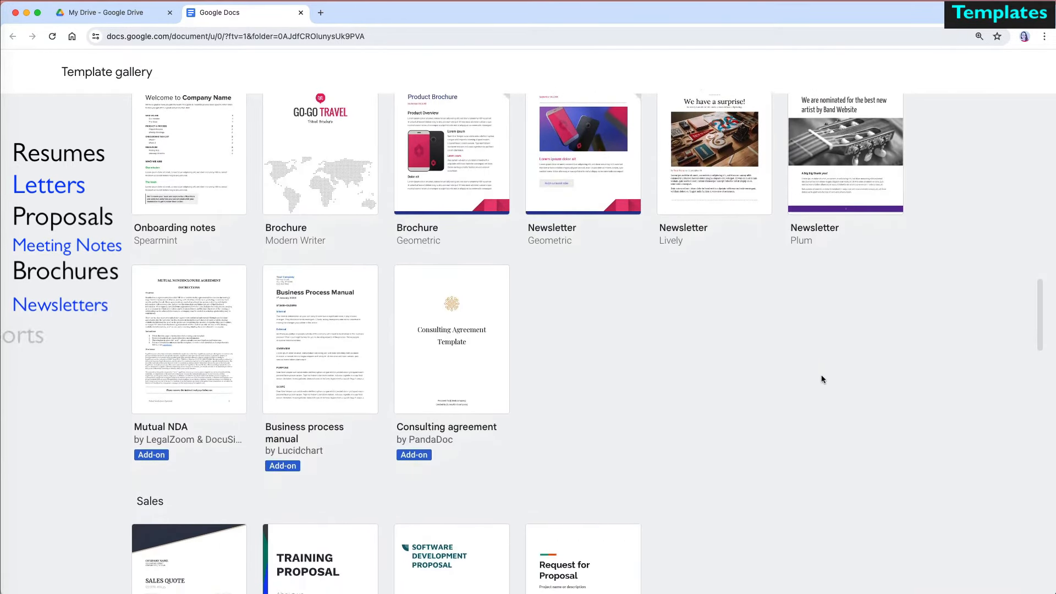
scroll(822, 380, down, 8)
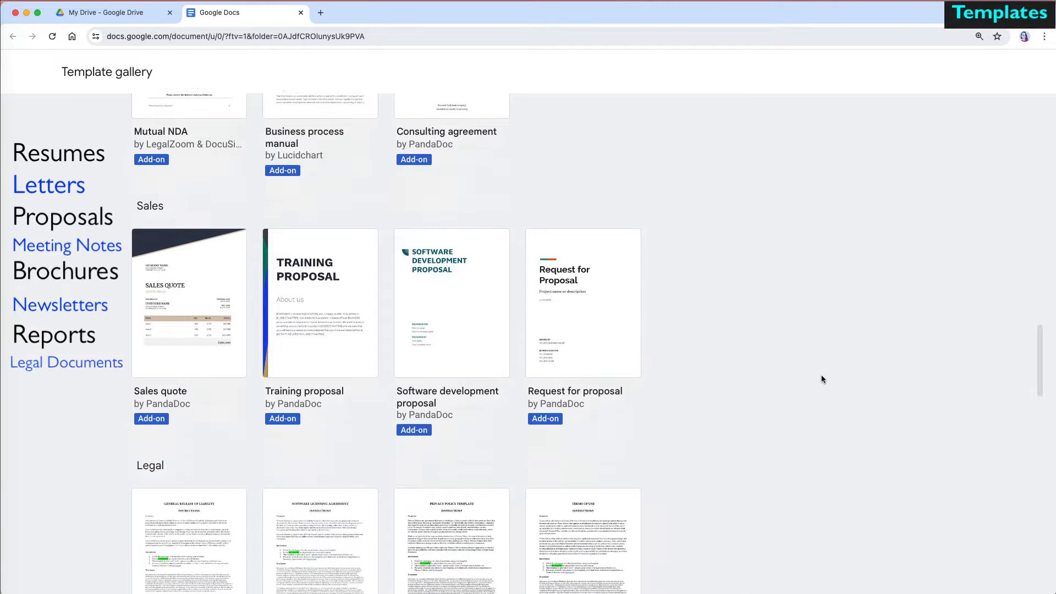
scroll(823, 379, down, 10)
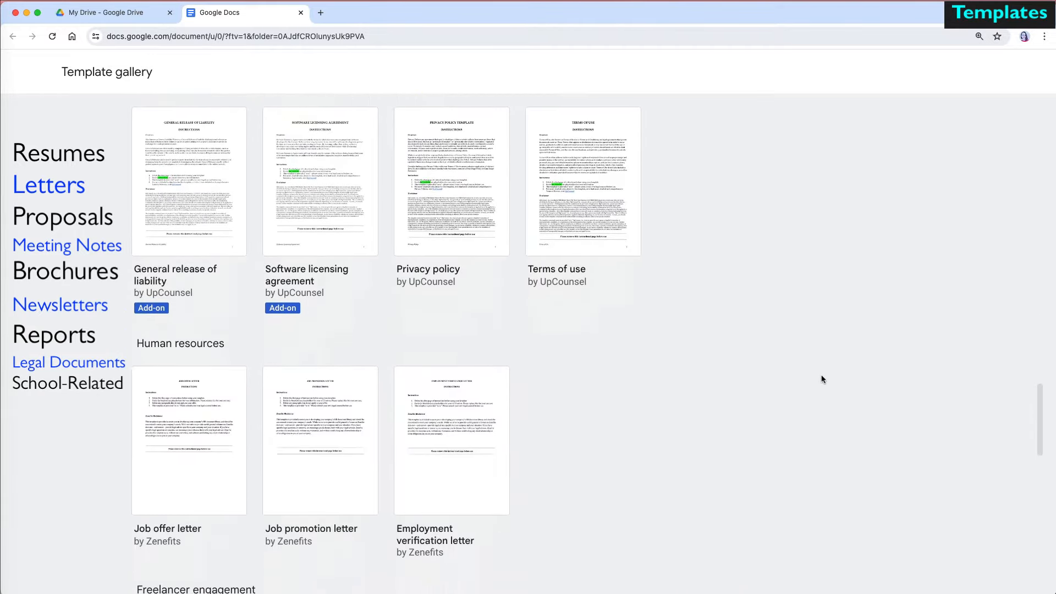
scroll(823, 379, down, 7)
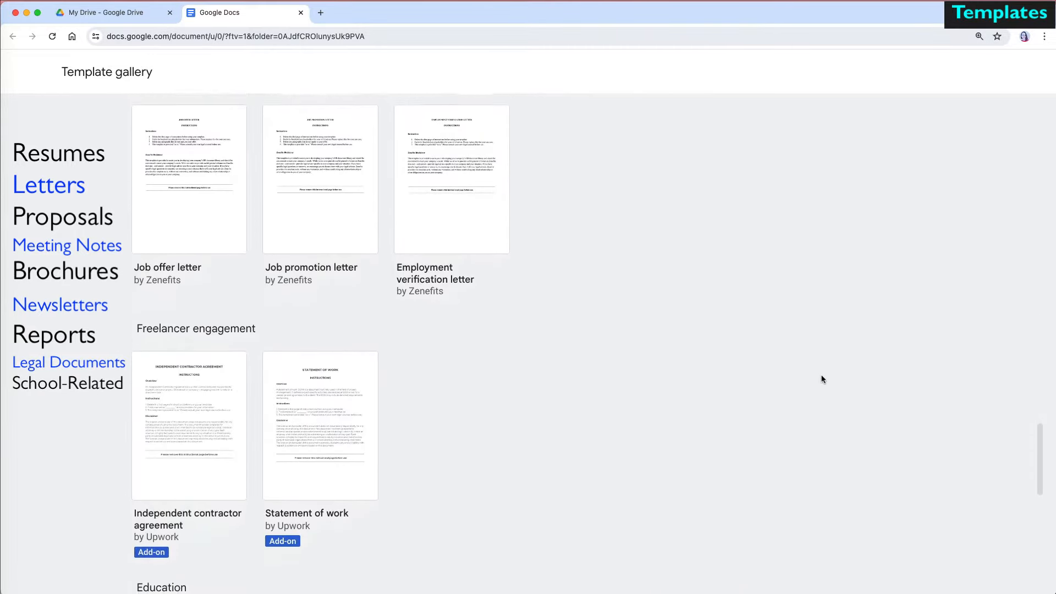
scroll(822, 379, down, 10)
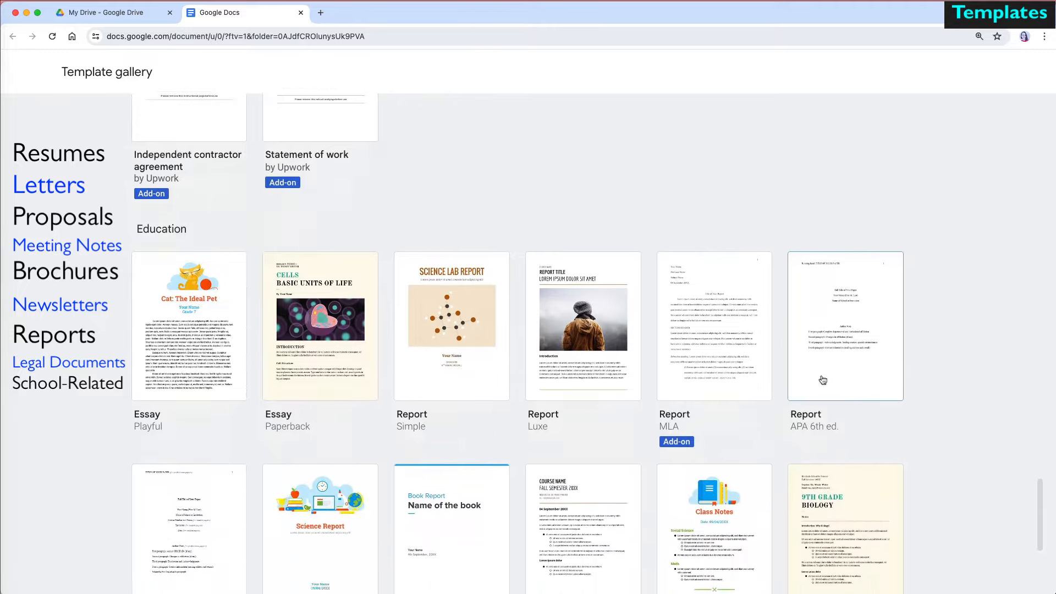
scroll(824, 380, down, 8)
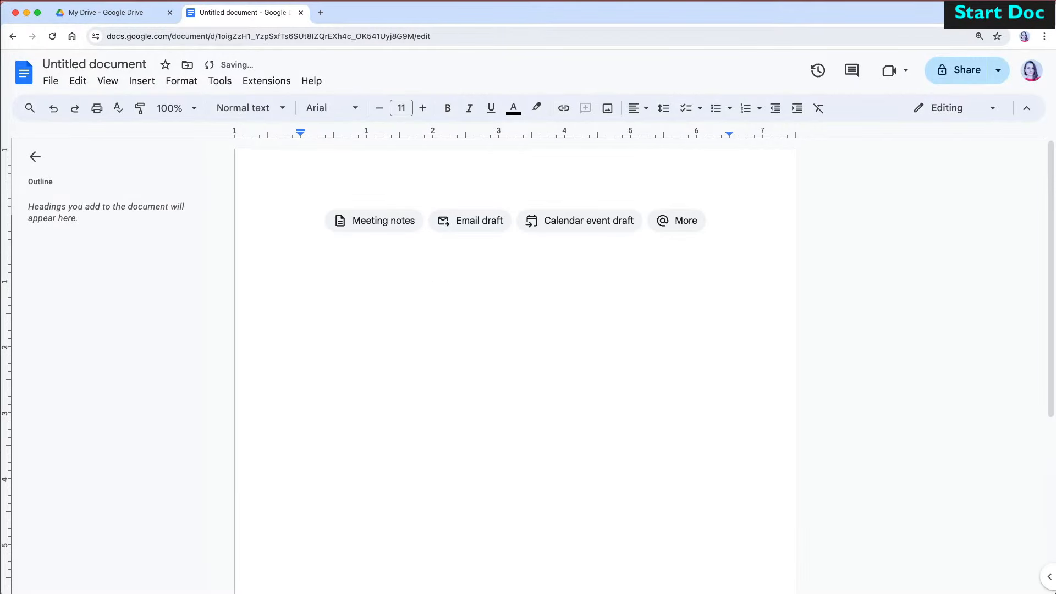
Enter "Start Typing!" in the blank document, followed by a blank line and the title line "Intro to Google Docs"
text(Start T)
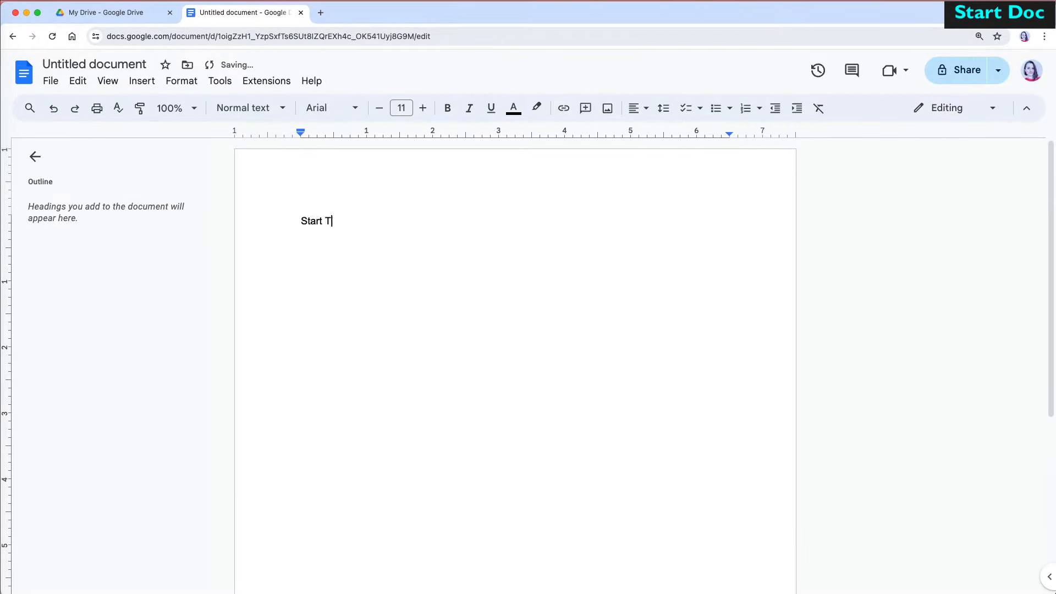
text(yping!)
key(Return)
key(Return)
text(Intro to Google Docs)
key(Return)
Write an introductory paragraph under the title, beginning "In the realm of modern productivity tools" and ending "effectively and efficiently."
text(In the realm )
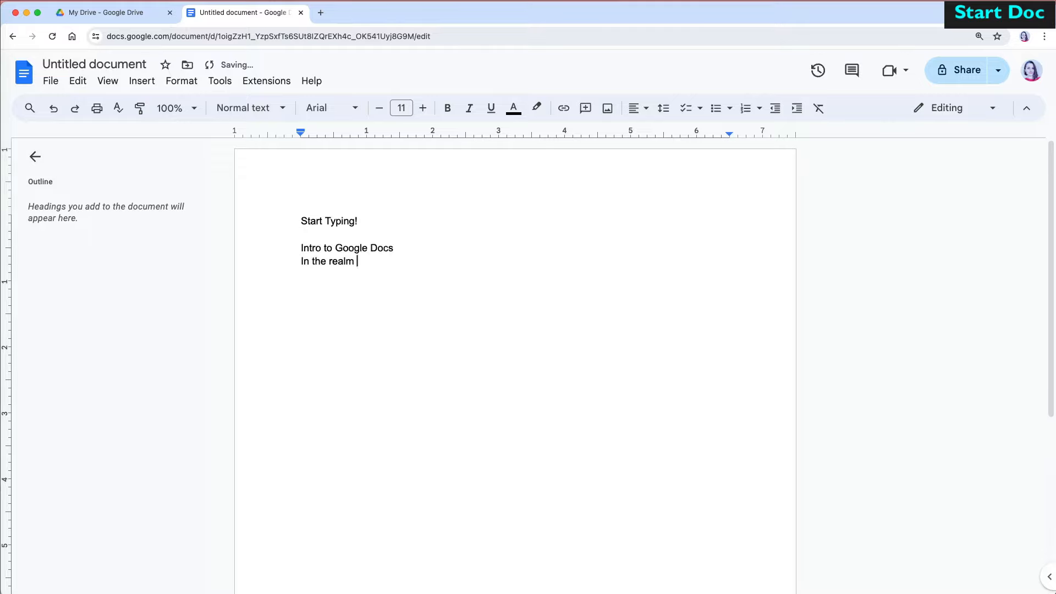
text(of modern productivity tools, Google Docs stands out as a versatile and accessible platform for document creation, collaboration, and management. We are going)
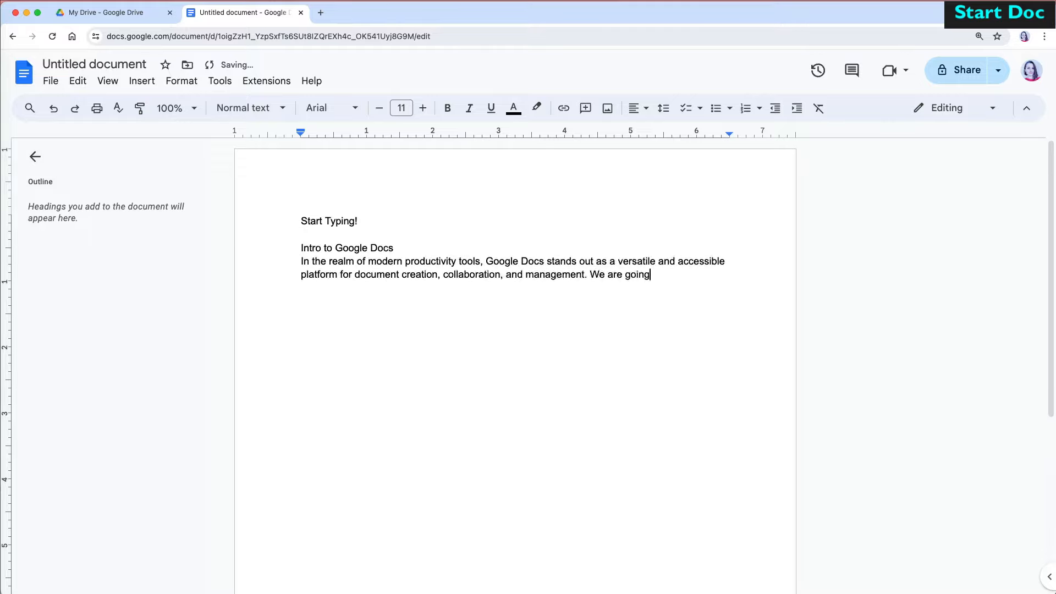
text( to learn about he efficiency and functionality of Google Docs across various aspects, ranging from its cost-effetivveness and user interface to its)
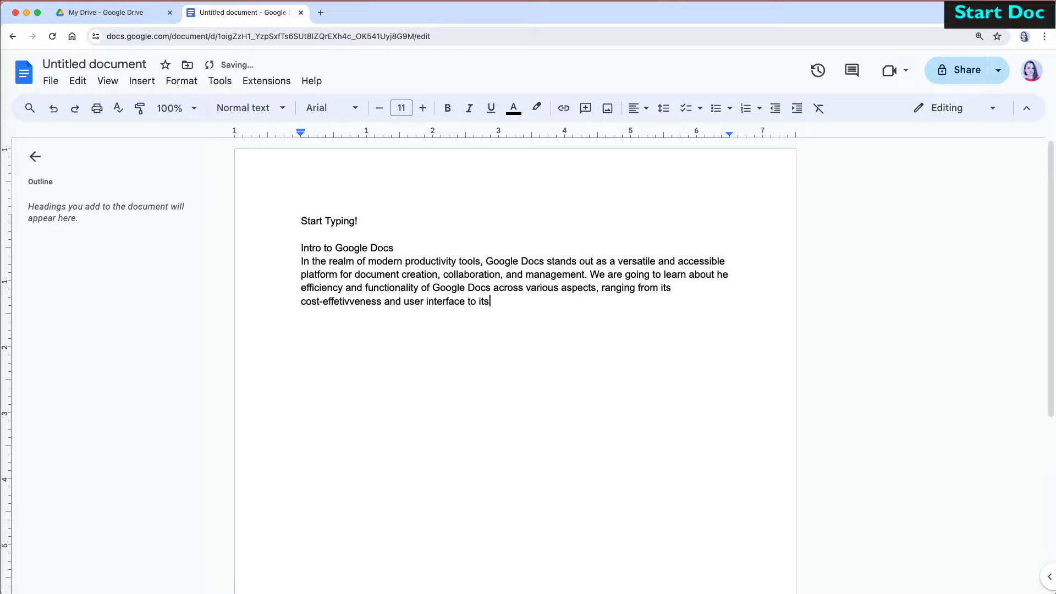
text( features, templates and sharing capabilities. By exploring each setion in detail, including its strengths, limitations, and user experiences, we aim to prove a comprehensive overview of how Gogoel Docs emppo)
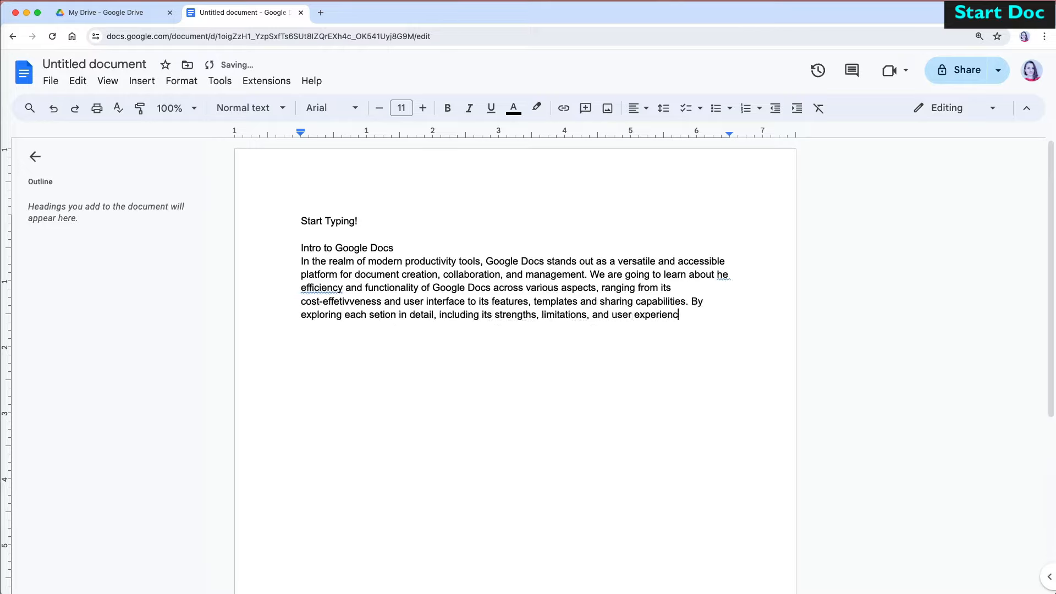
text(wers individuals and teams in achieving their document-related tasks effectively and efficiently.)
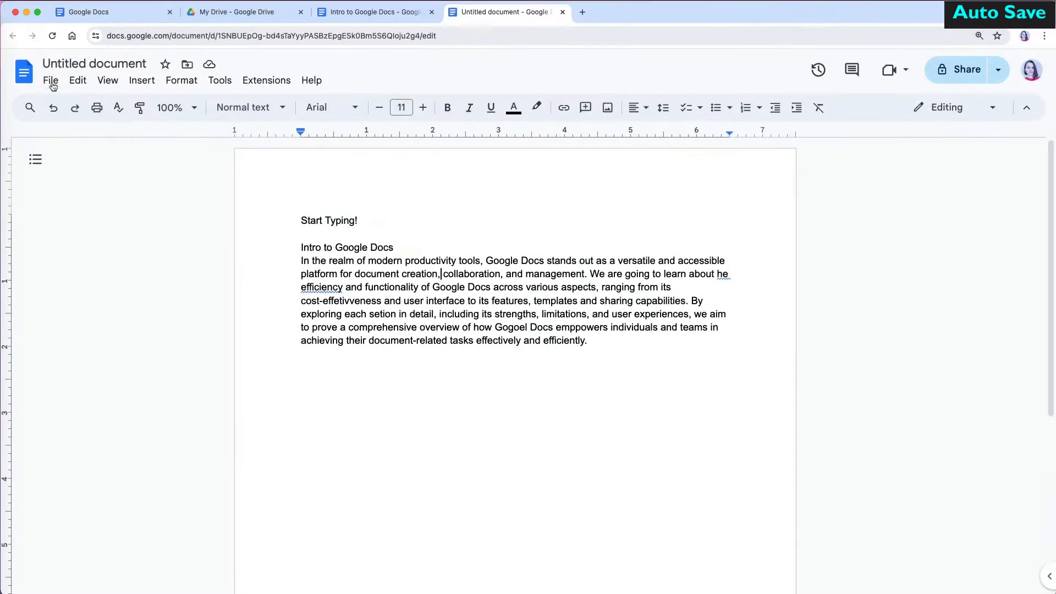
Look through the document's file commands and check its save status
click(50, 81)
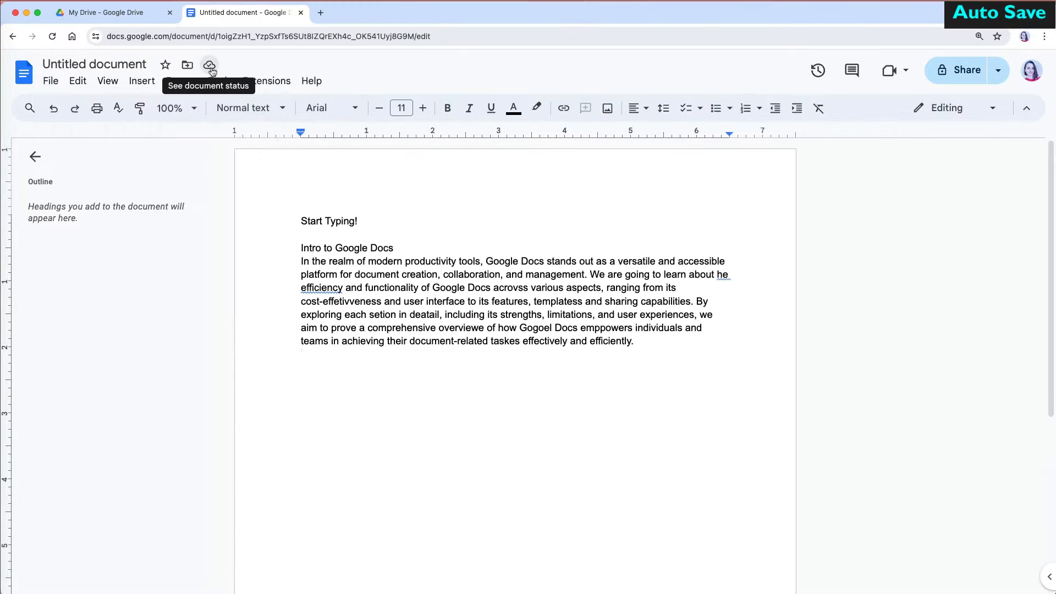
click(210, 66)
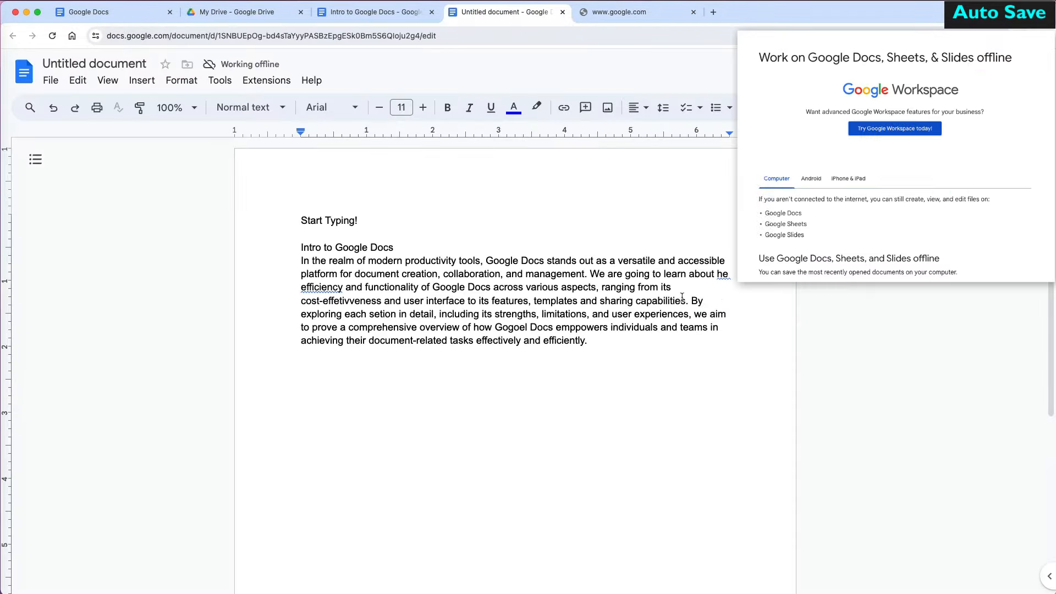
Insert the sentence "Making changes while no internet connections." before "By exploring" in the introductory paragraph
text(Making changin)
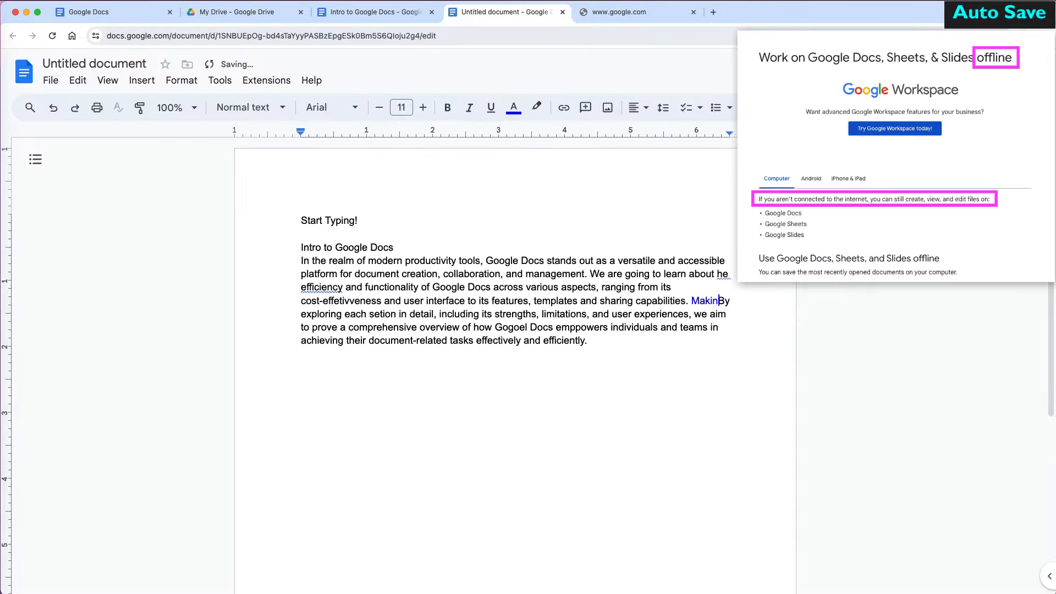
key(BackSpace)
key(BackSpace)
text(es while no i)
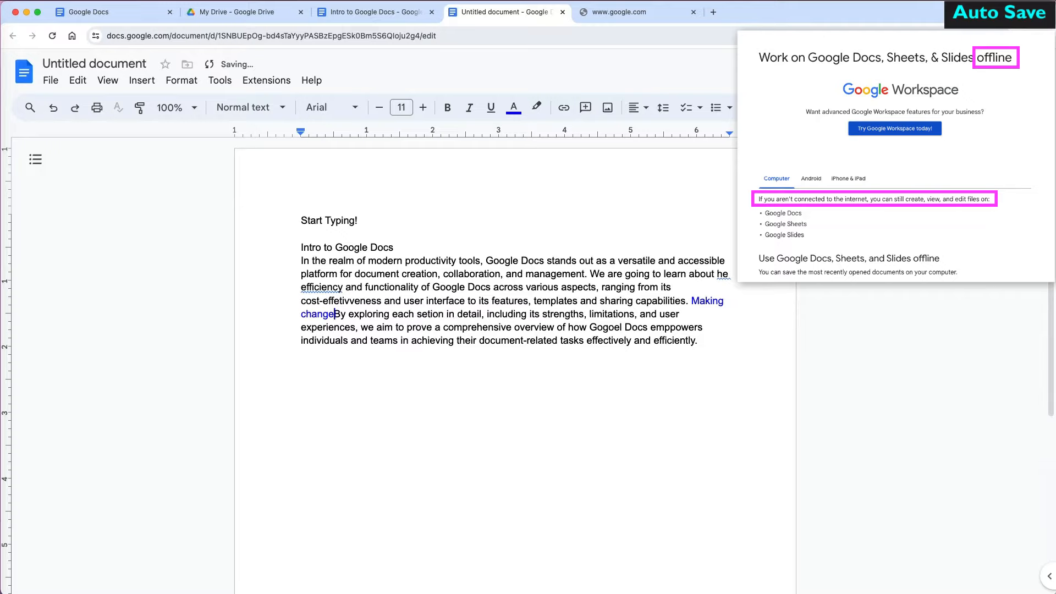
text(nternet connections.)
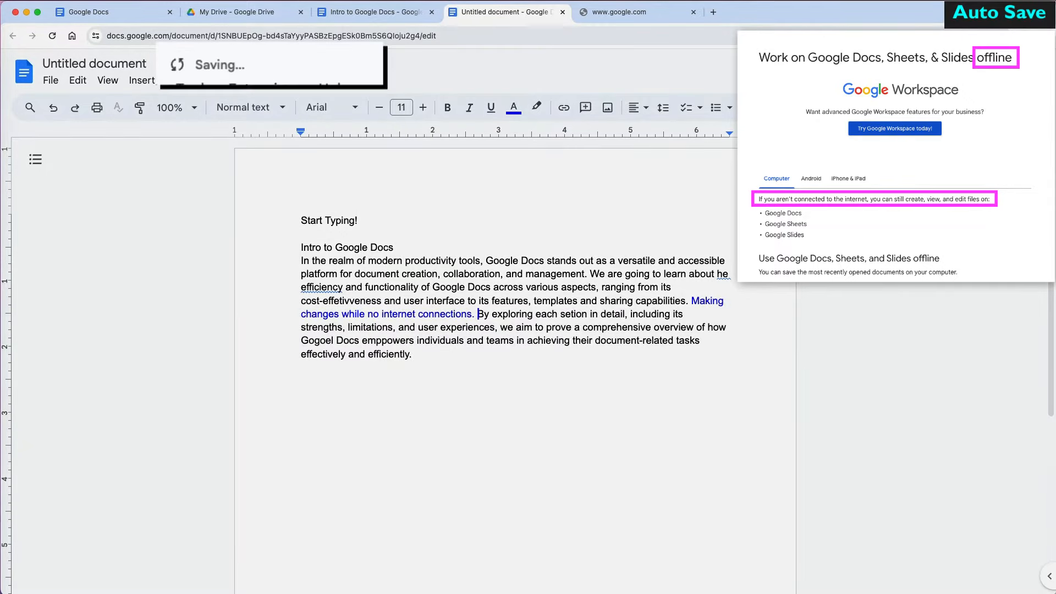
click(359, 221)
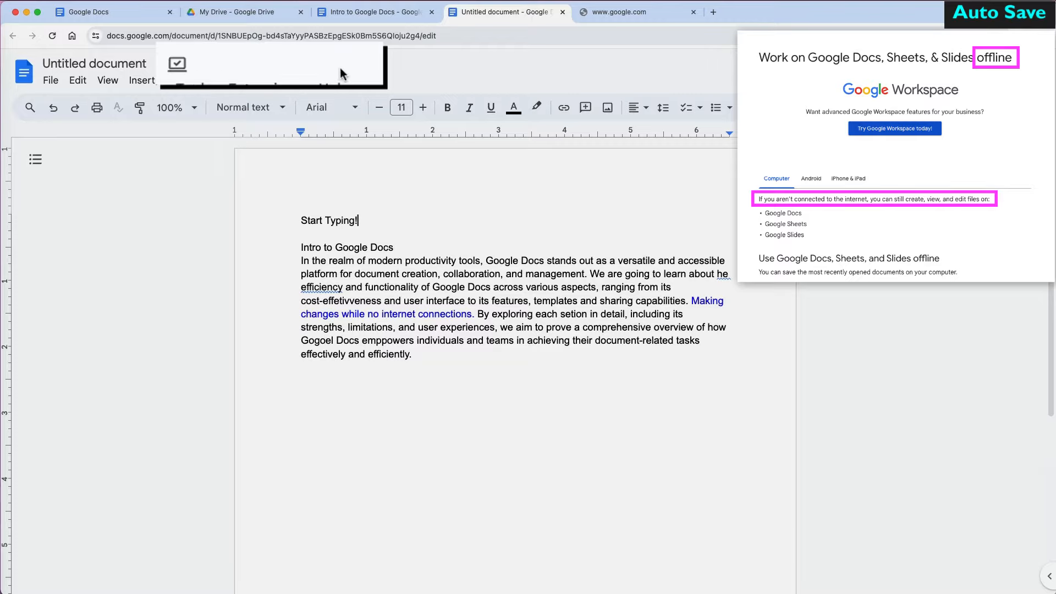
key(ctrl+Tab)
click(52, 36)
key(ctrl+shift+Tab)
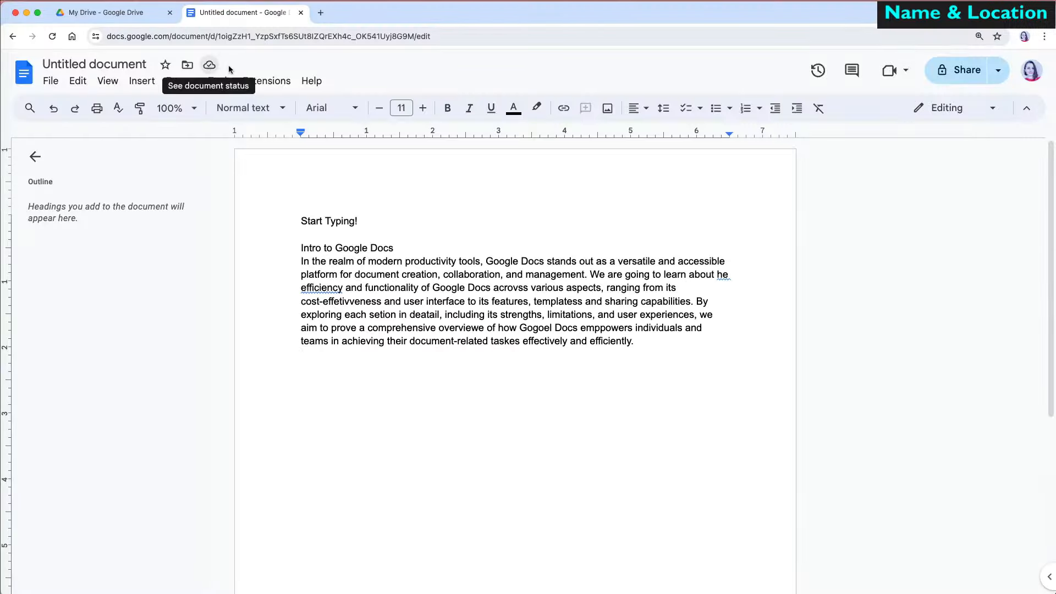
Rename the untitled document to "Intro to Google Docs" and star it
click(117, 64)
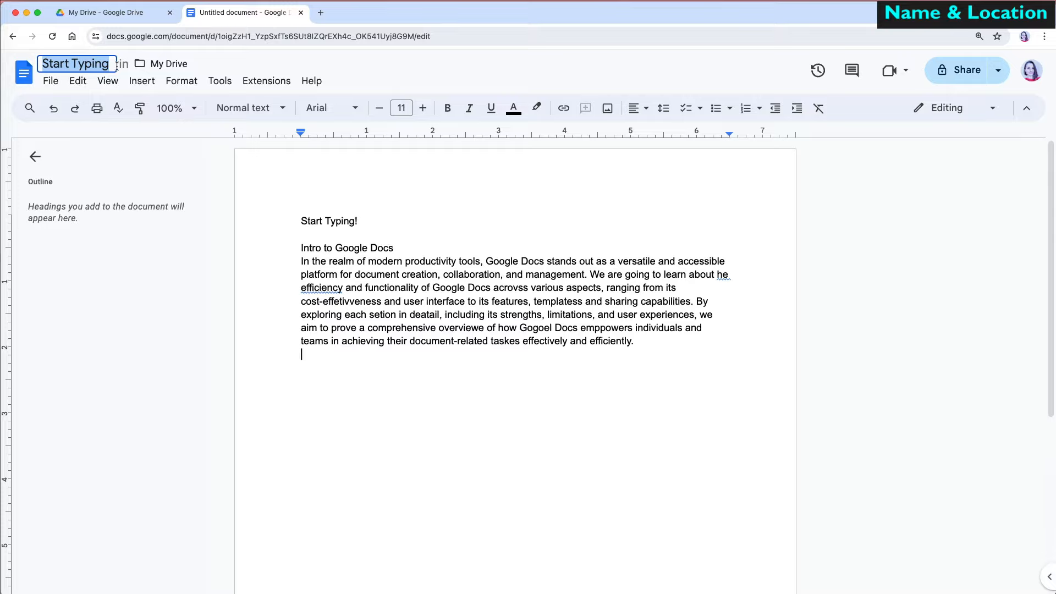
text(In)
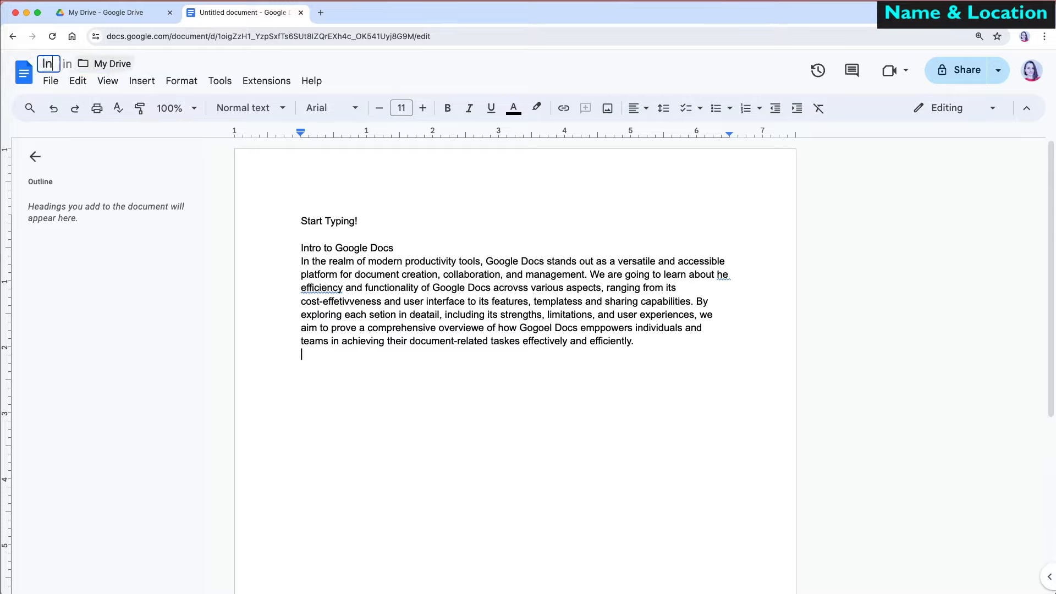
text(tro to Google Docs)
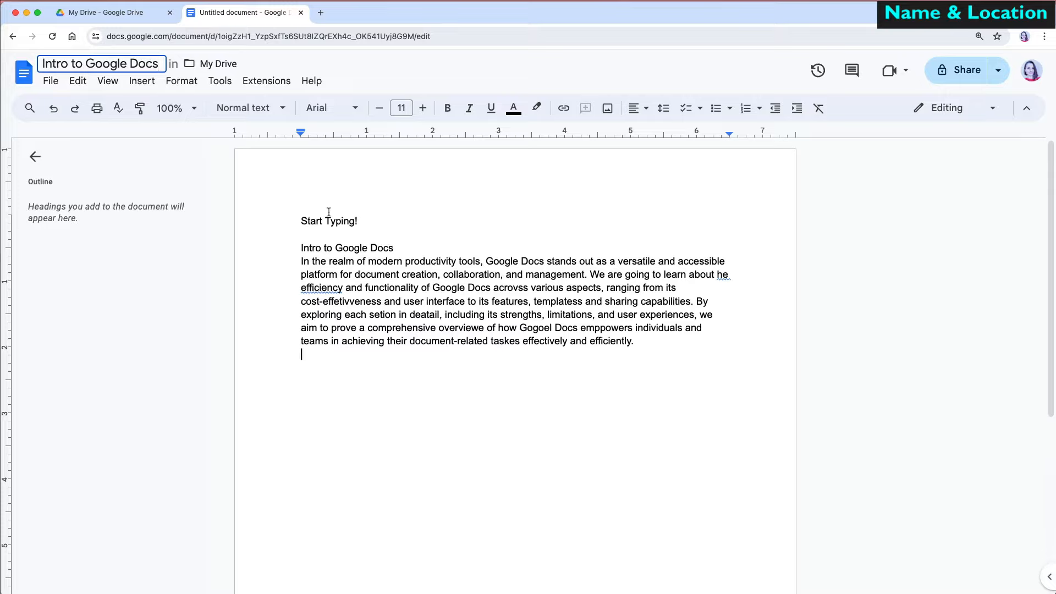
click(377, 218)
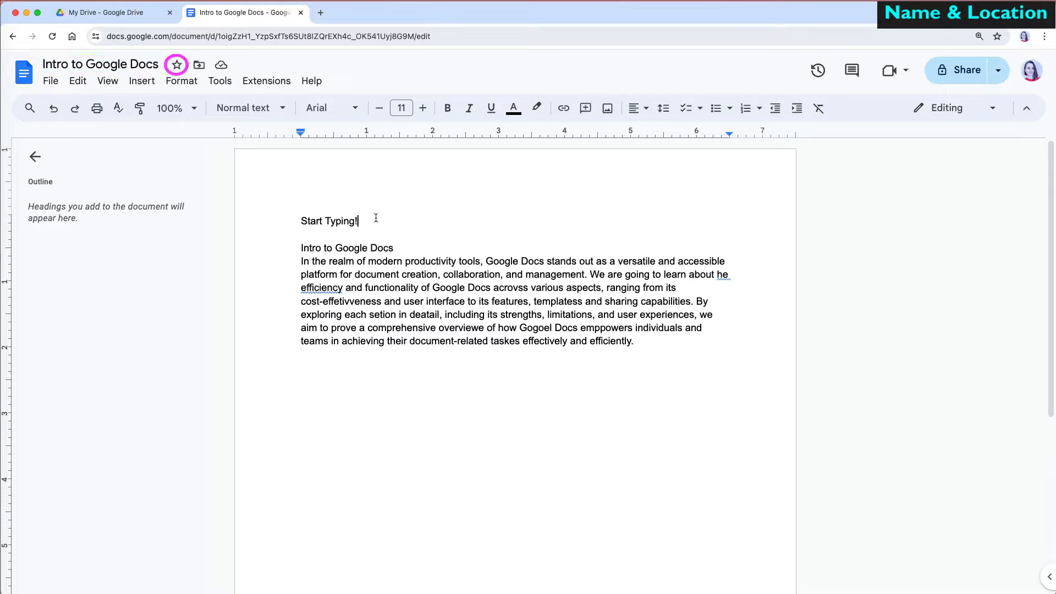
click(177, 66)
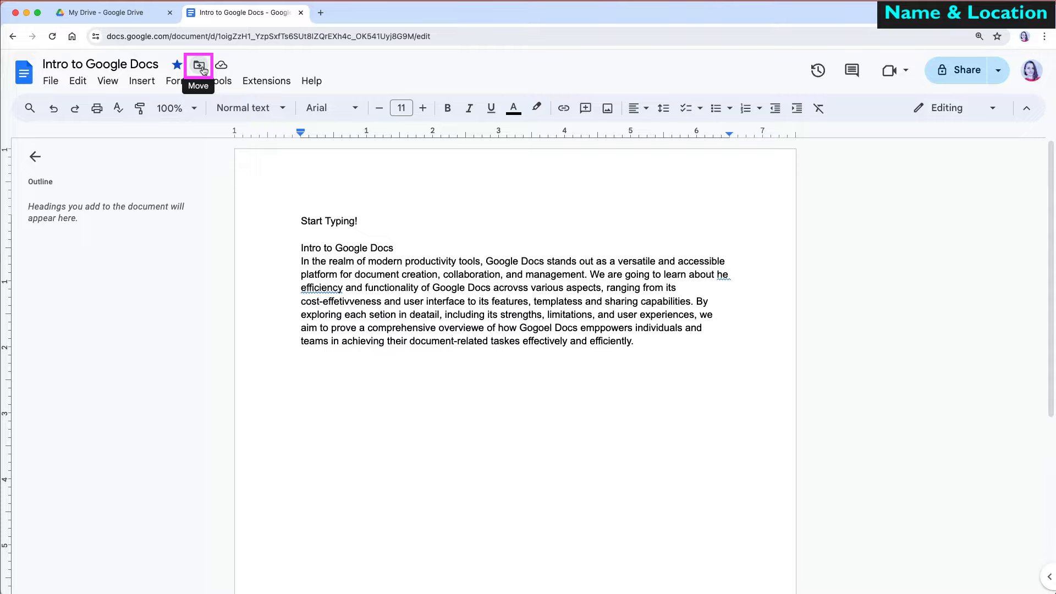
Start moving the document and browse to the AkaAki Design folder inside YouTube Videos as the destination
click(200, 66)
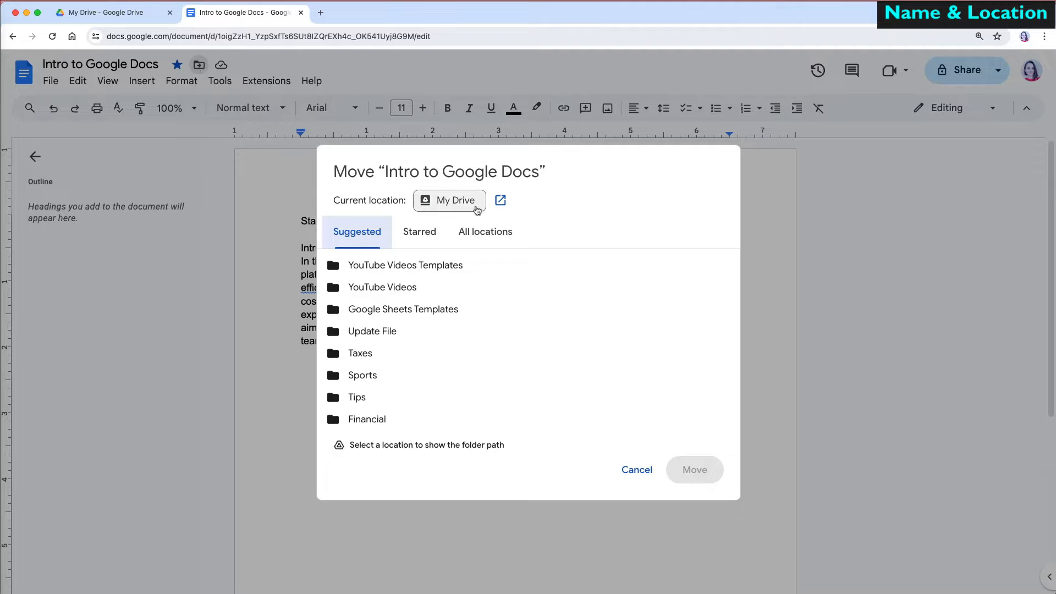
click(417, 292)
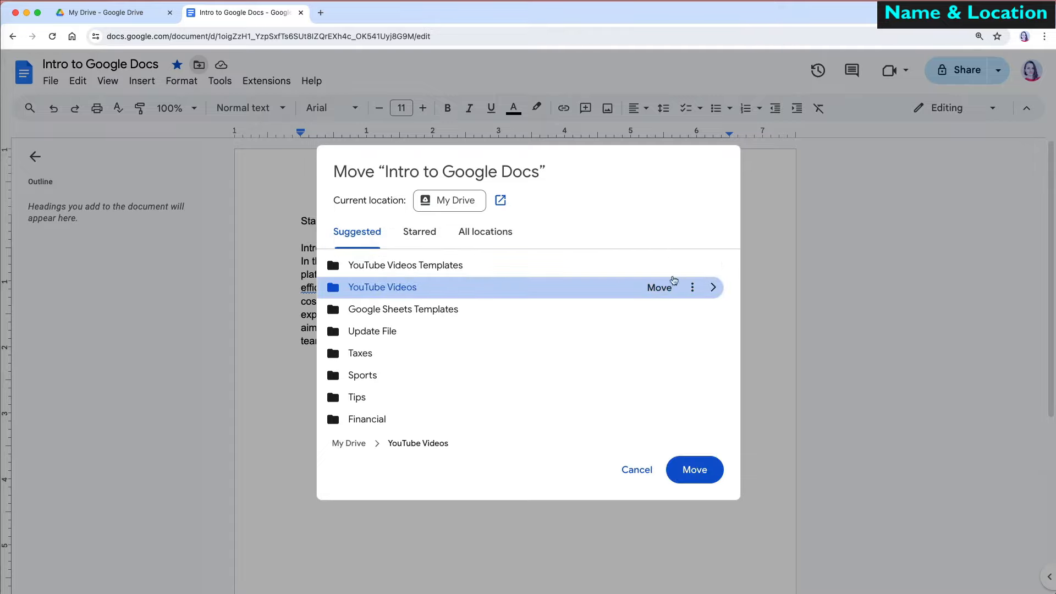
click(714, 287)
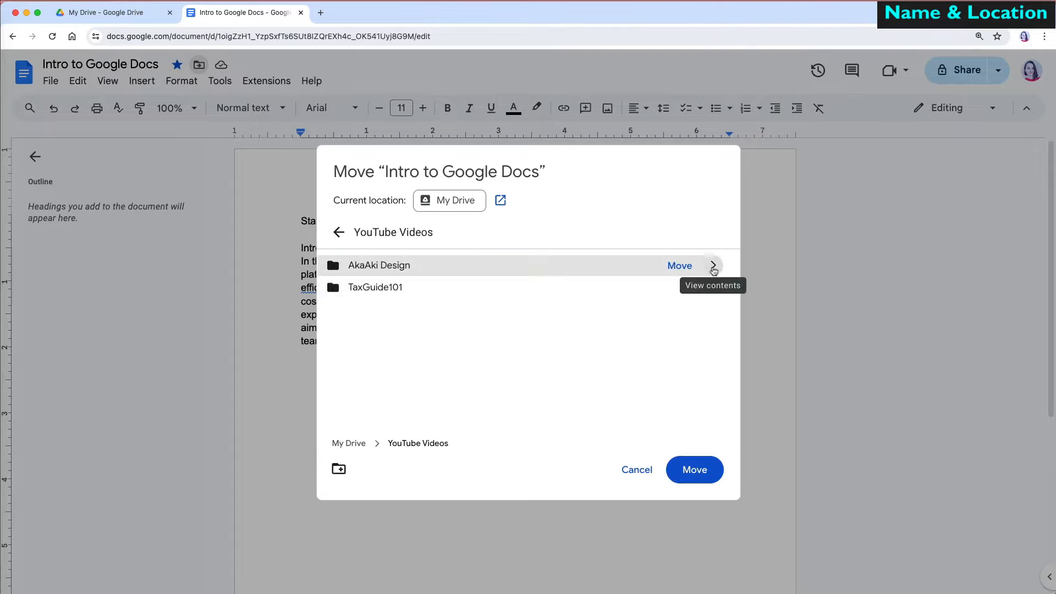
click(712, 266)
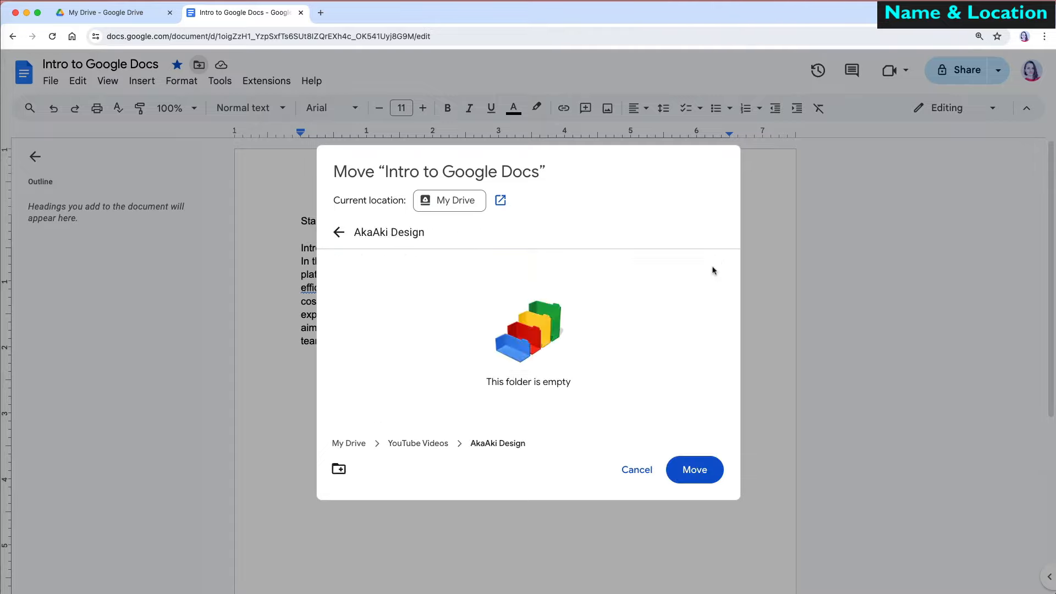
Create a folder named "Google Docs Training" inside AkaAki Design and move the document into it
click(339, 470)
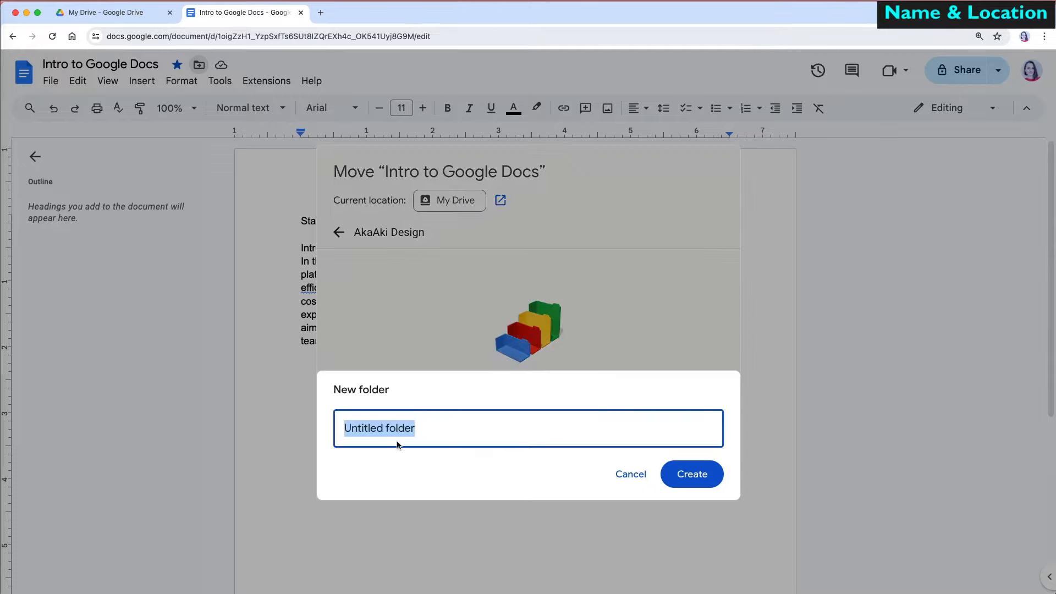
text(Google Doc)
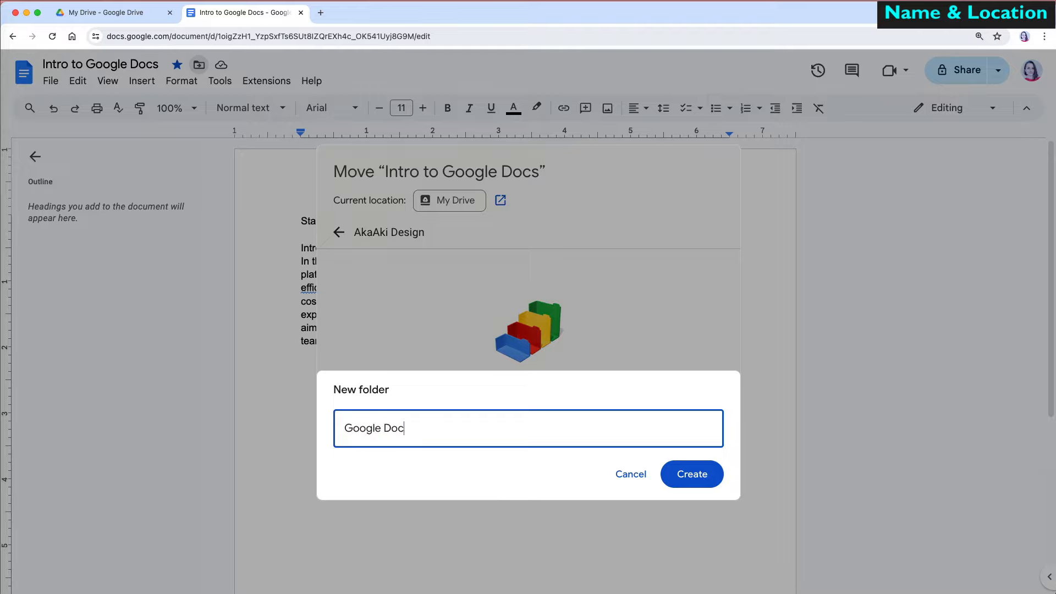
text(s Training)
click(673, 475)
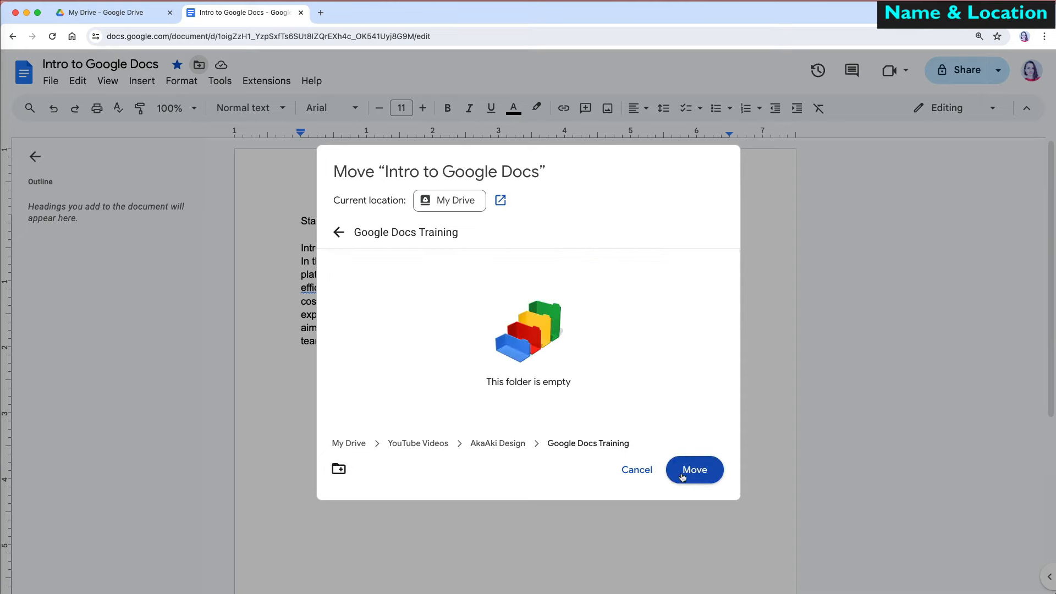
click(685, 470)
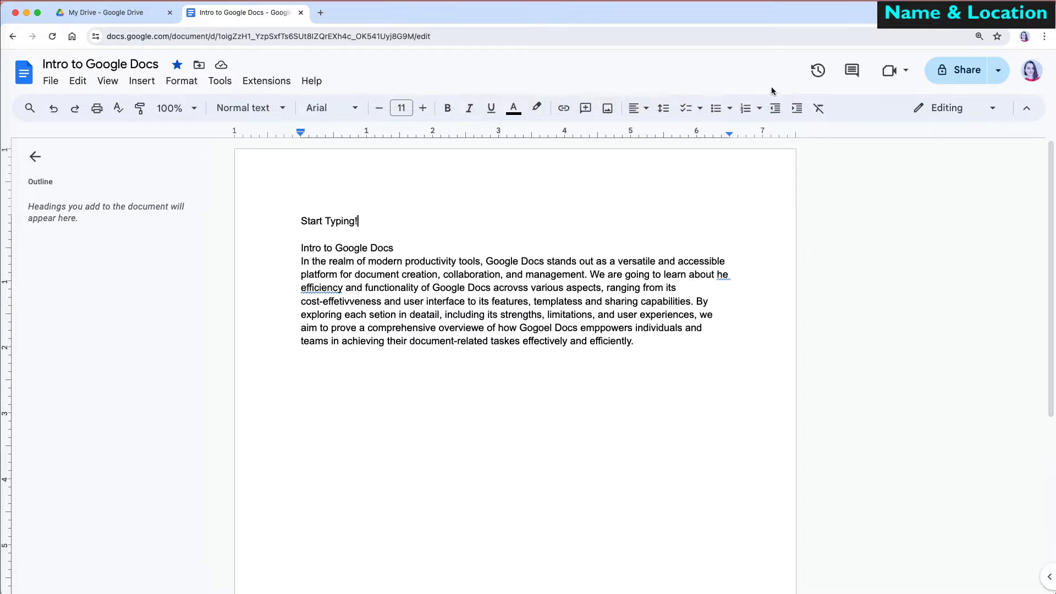
Check the document's location by opening its folders from YouTube Videos in My Drive and viewing the document's details
click(199, 64)
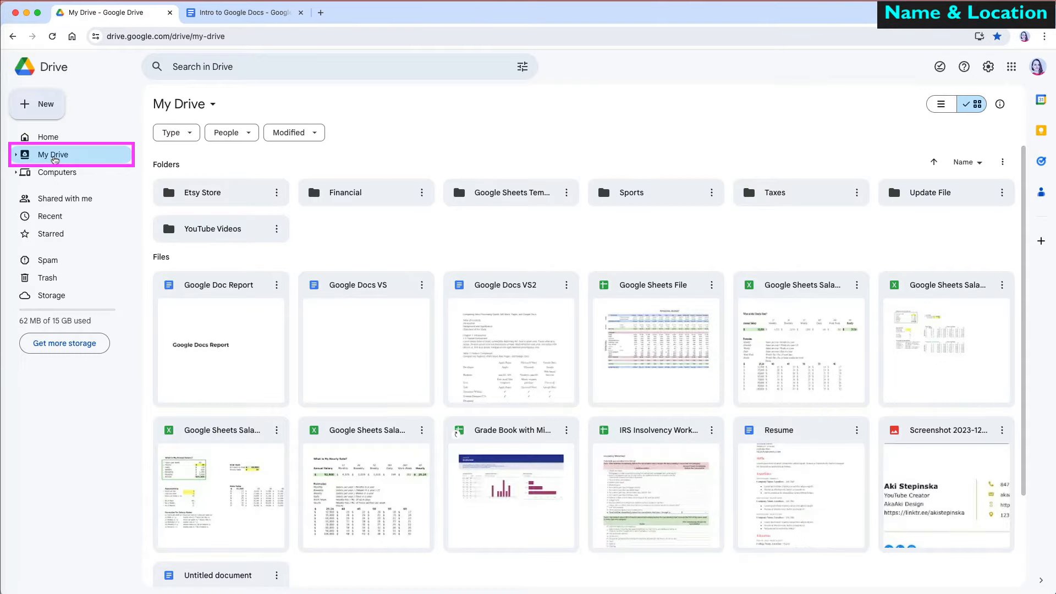
double_click(217, 229)
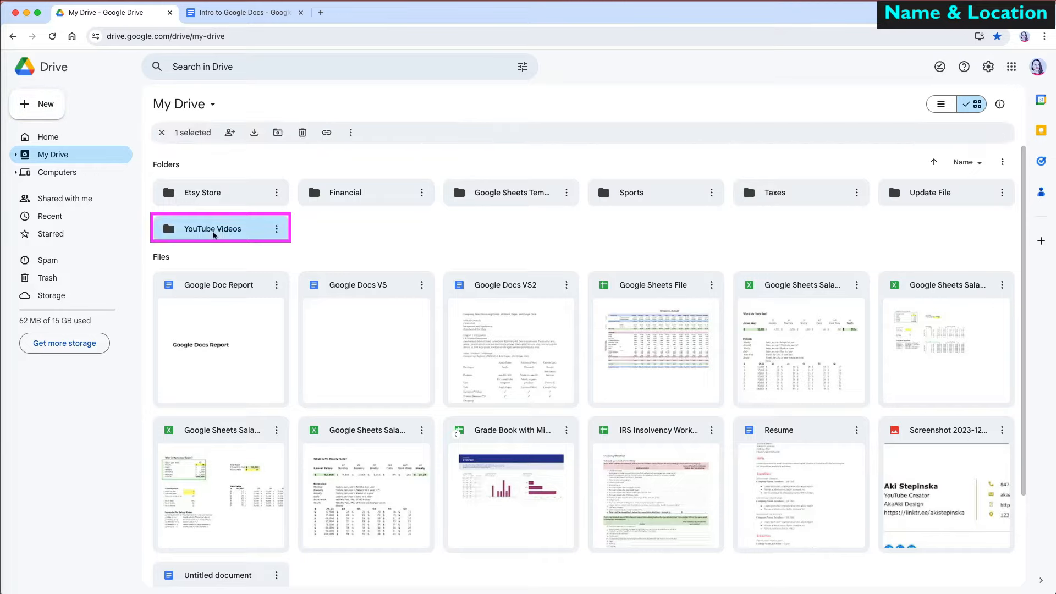
double_click(212, 193)
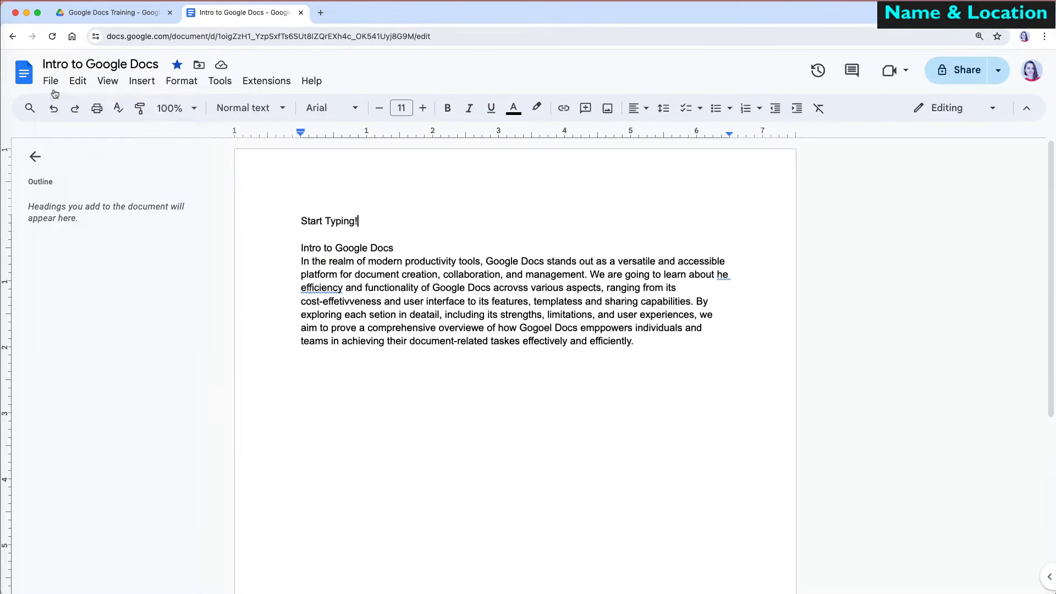
click(50, 83)
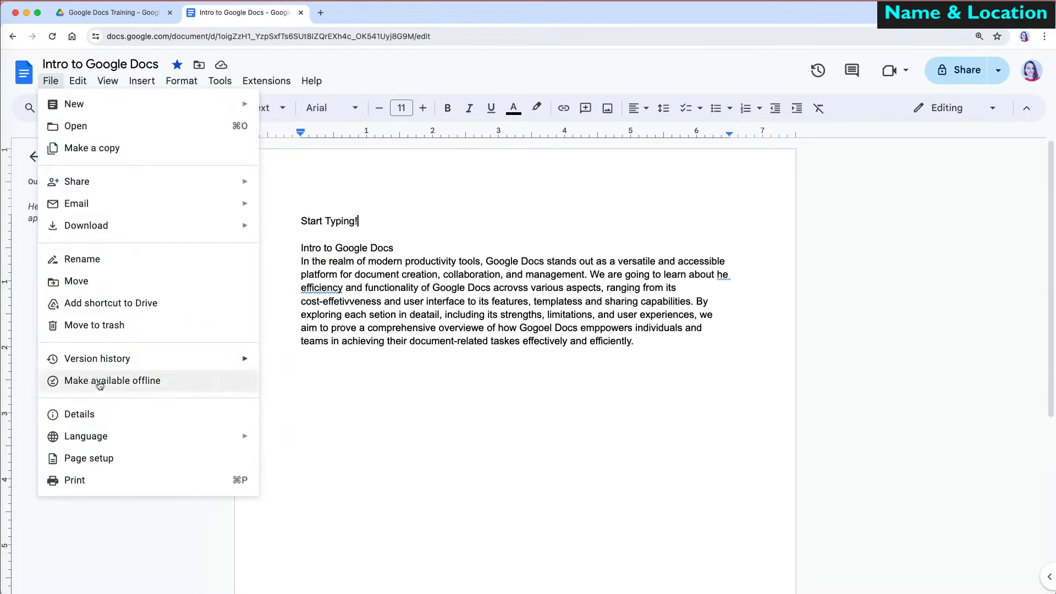
click(95, 418)
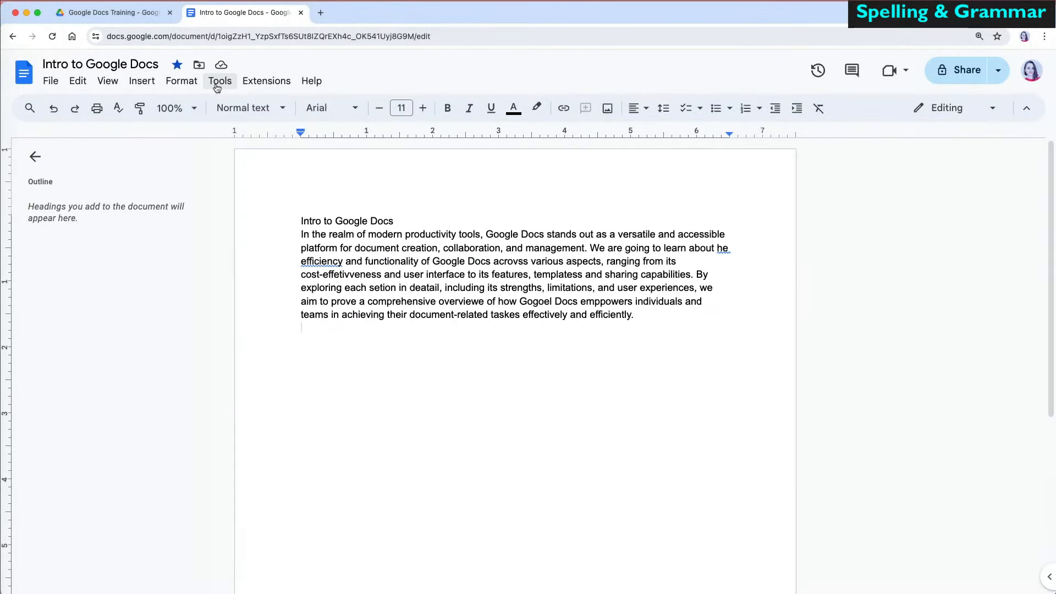
Run the spelling and grammar check, accepting "the efficiency" and "across" individually and accepting all occurrences of "cost-effectiveness"
click(217, 82)
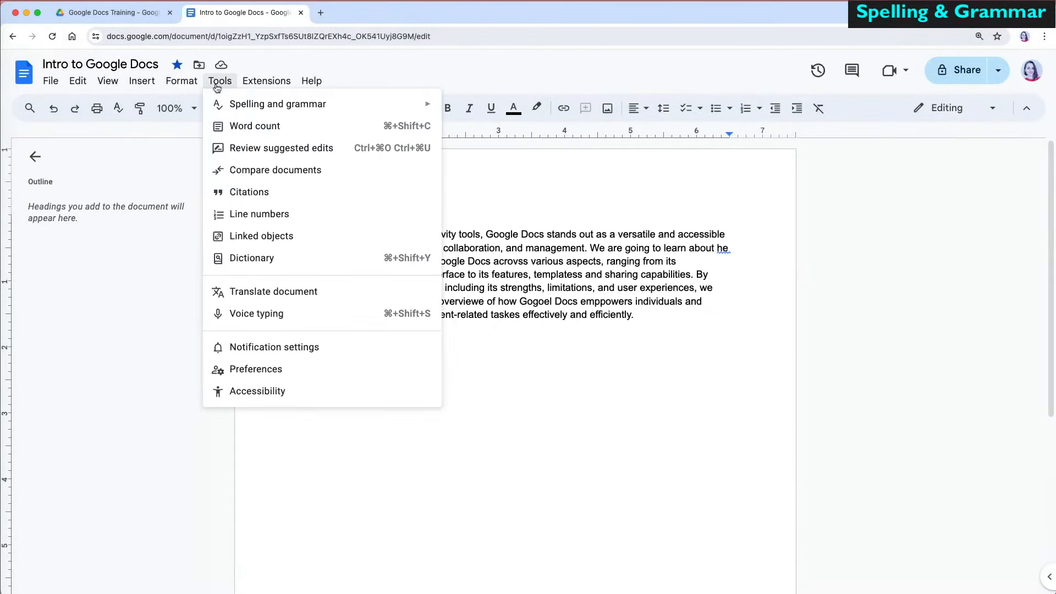
mouse_move(247, 110)
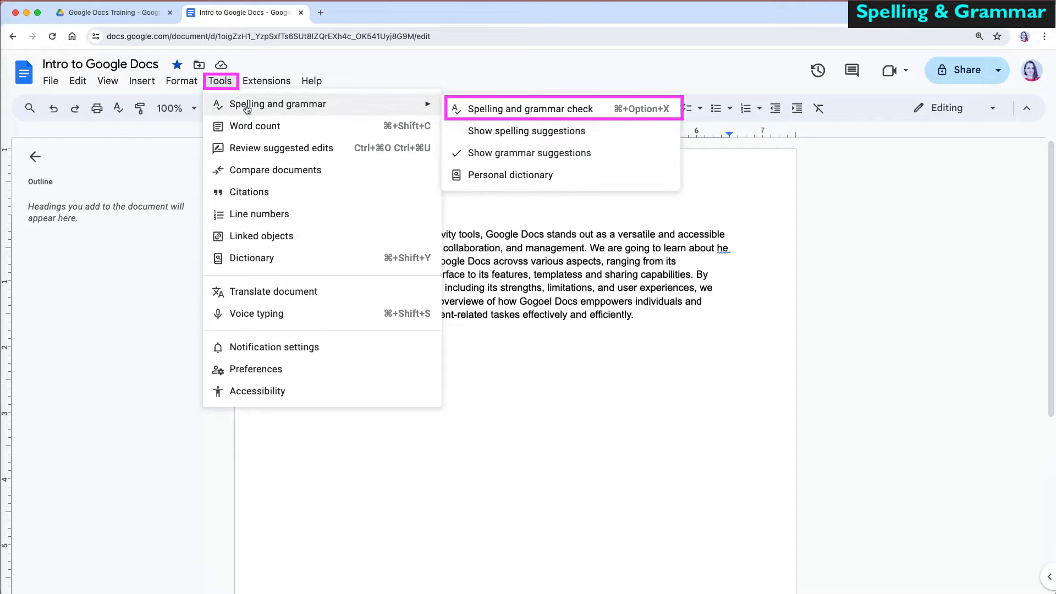
click(487, 116)
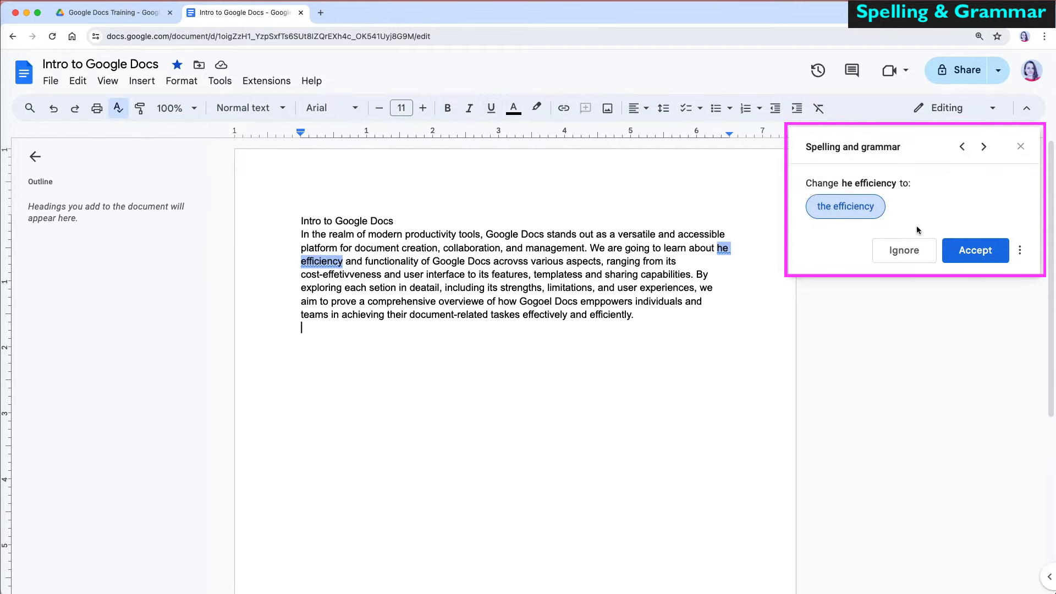
click(958, 253)
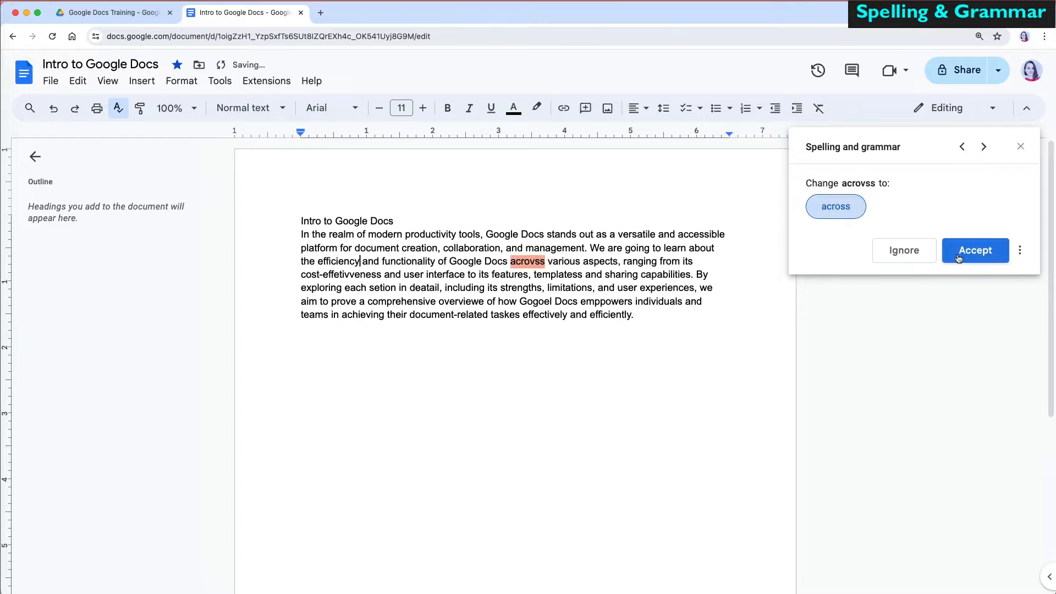
click(958, 253)
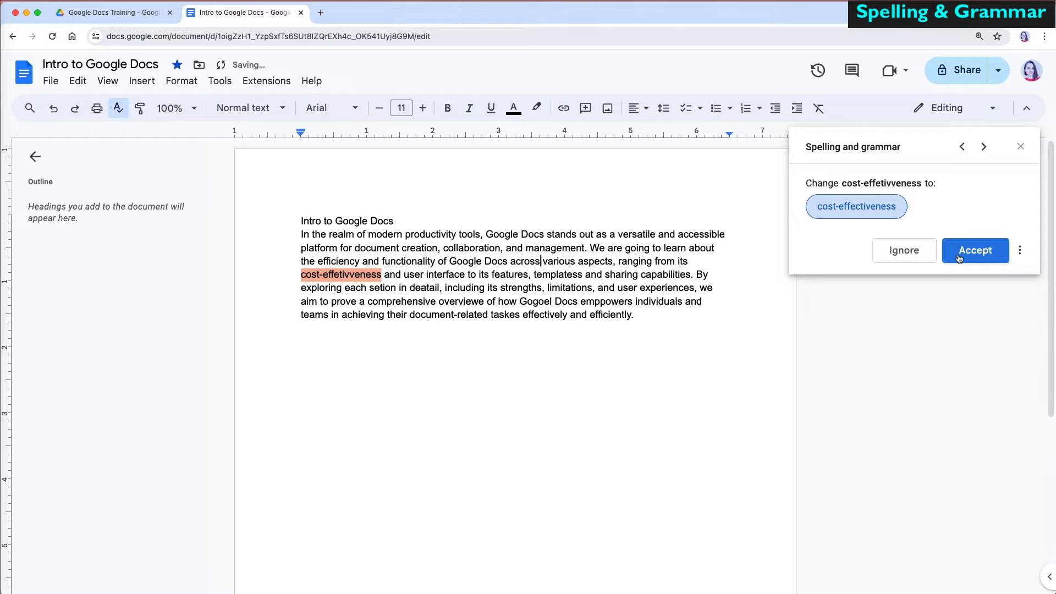
click(1020, 250)
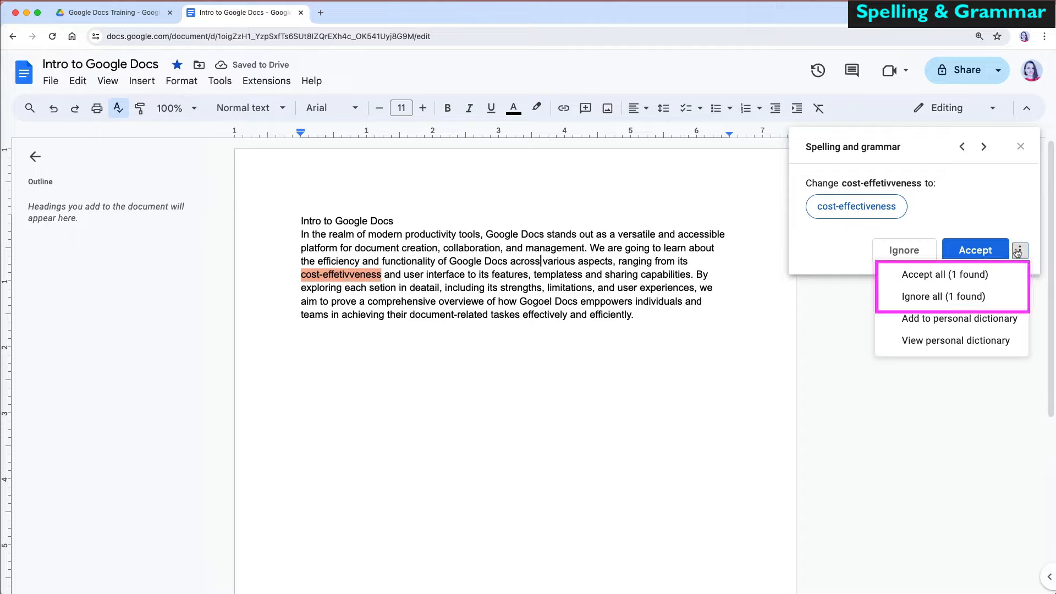
click(984, 279)
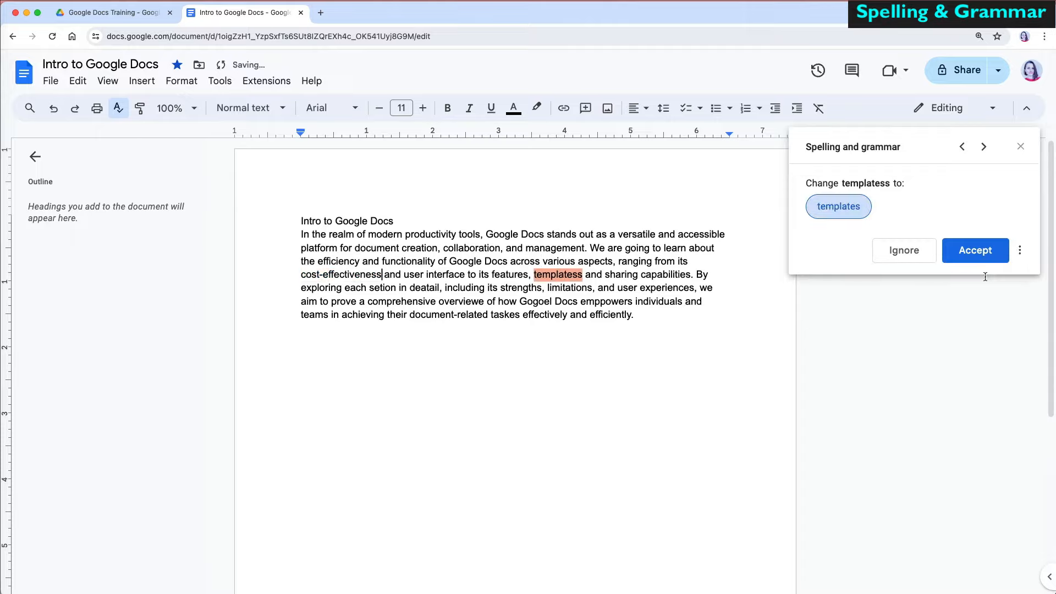
Accept the remaining spelling corrections: "templates", "section", "detail", "overview", "Google", "empowers" and "tasks"
click(984, 256)
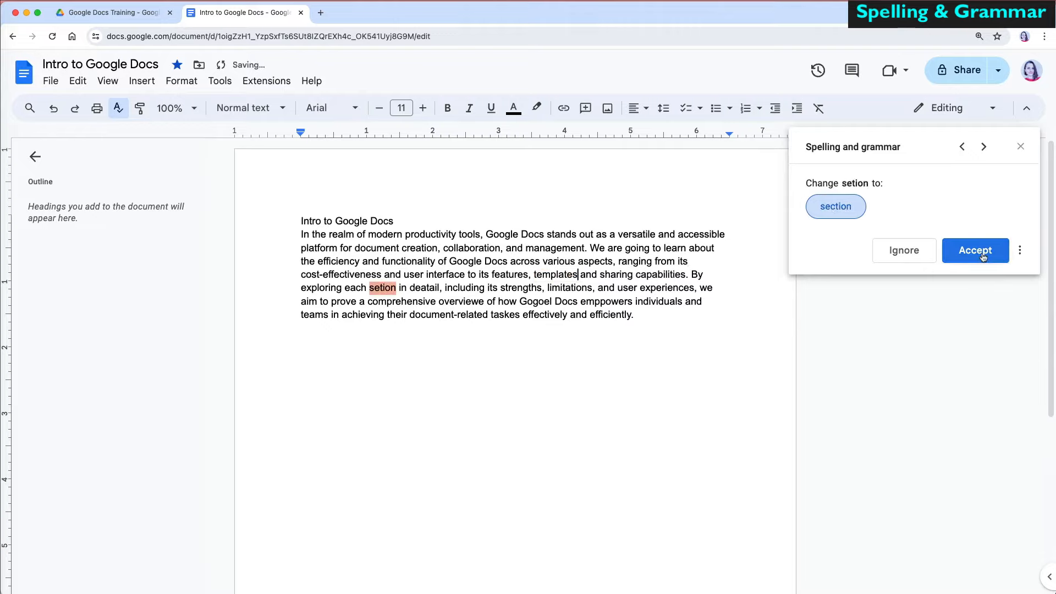
click(984, 256)
click(984, 257)
click(984, 256)
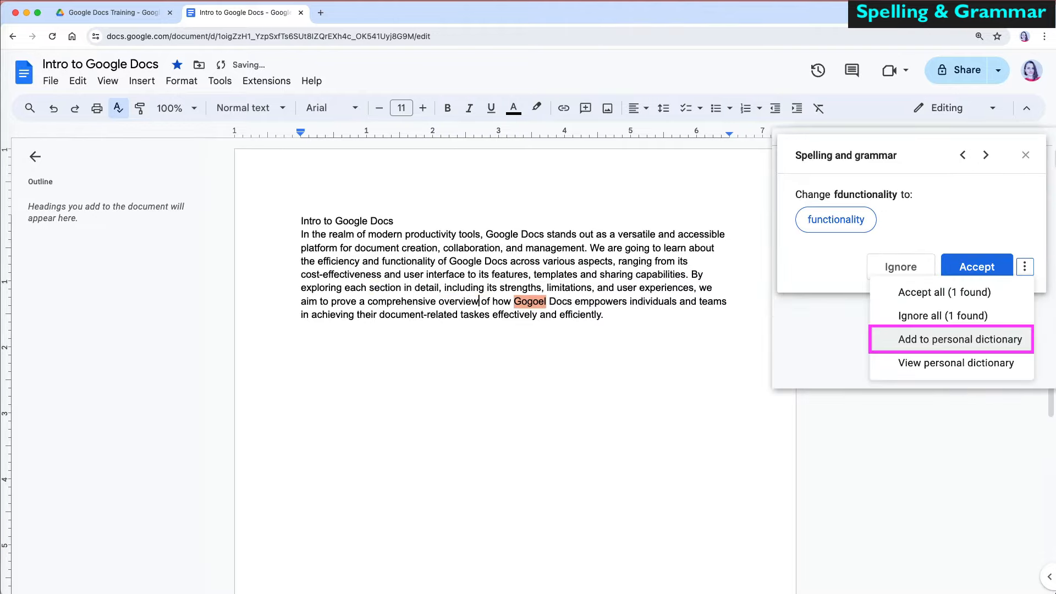
click(983, 256)
click(984, 257)
click(984, 257)
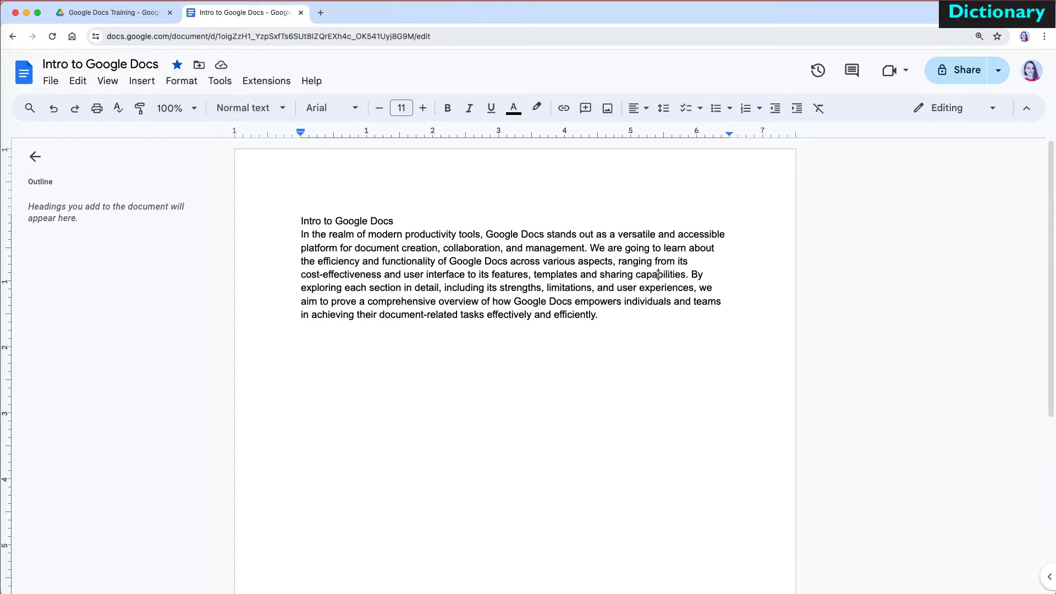
Look up the definition of the word "capabilities" in the dictionary, and close the dictionary
double_click(658, 275)
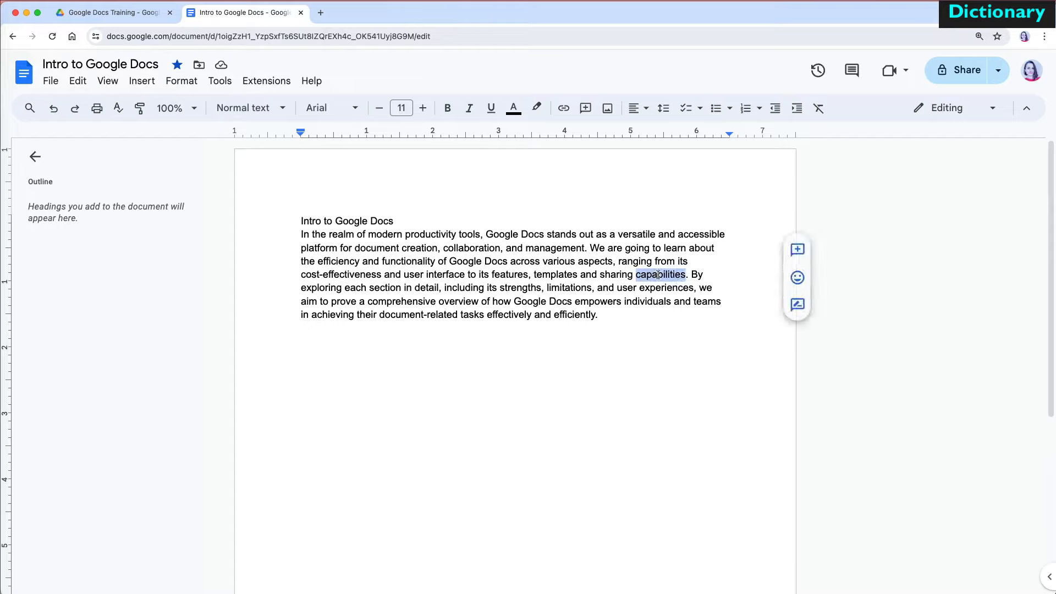
right_click(659, 275)
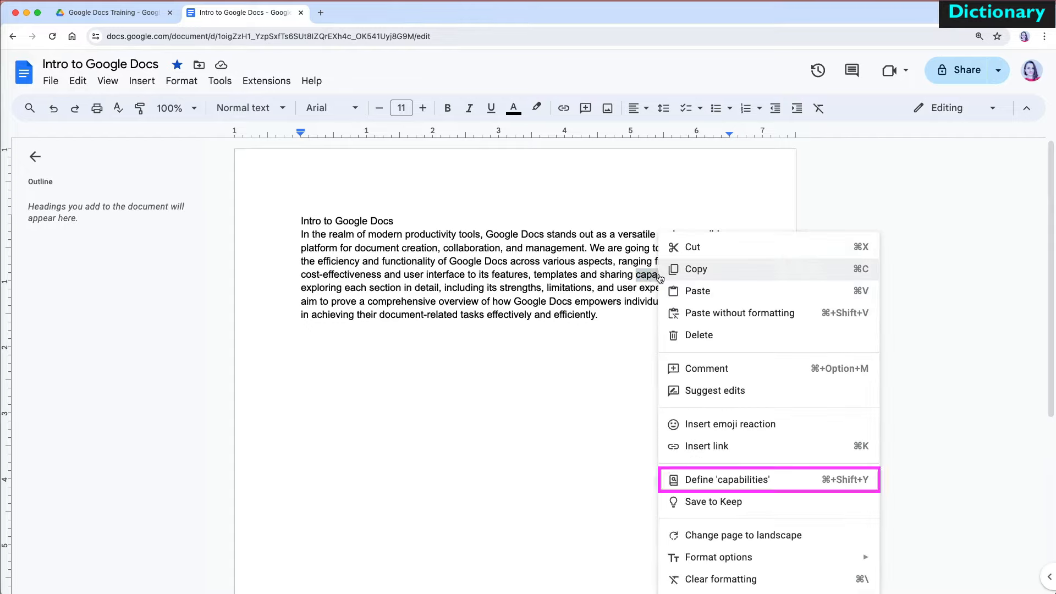
click(715, 479)
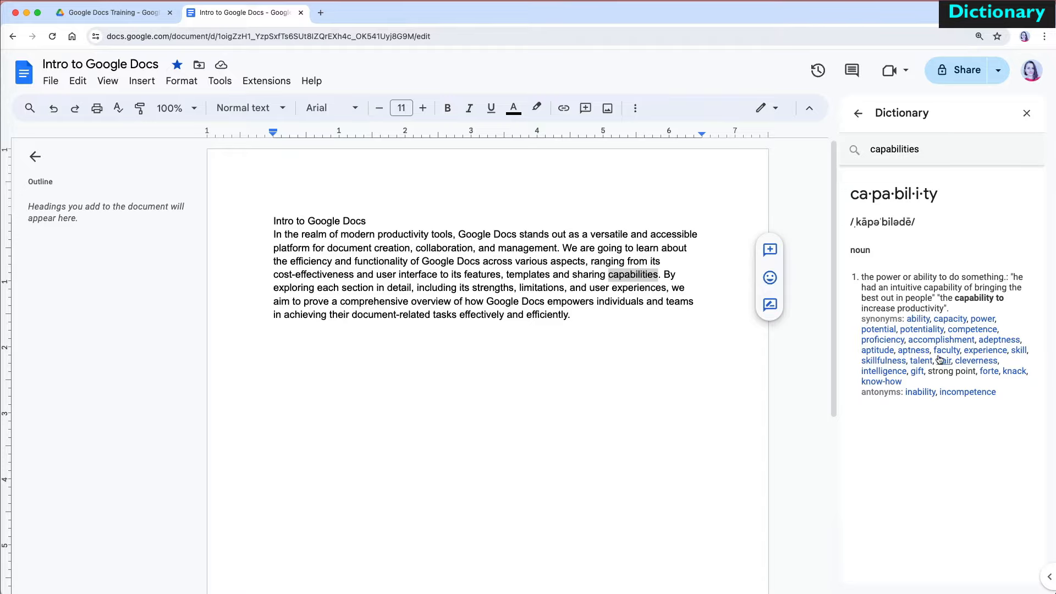
click(1026, 114)
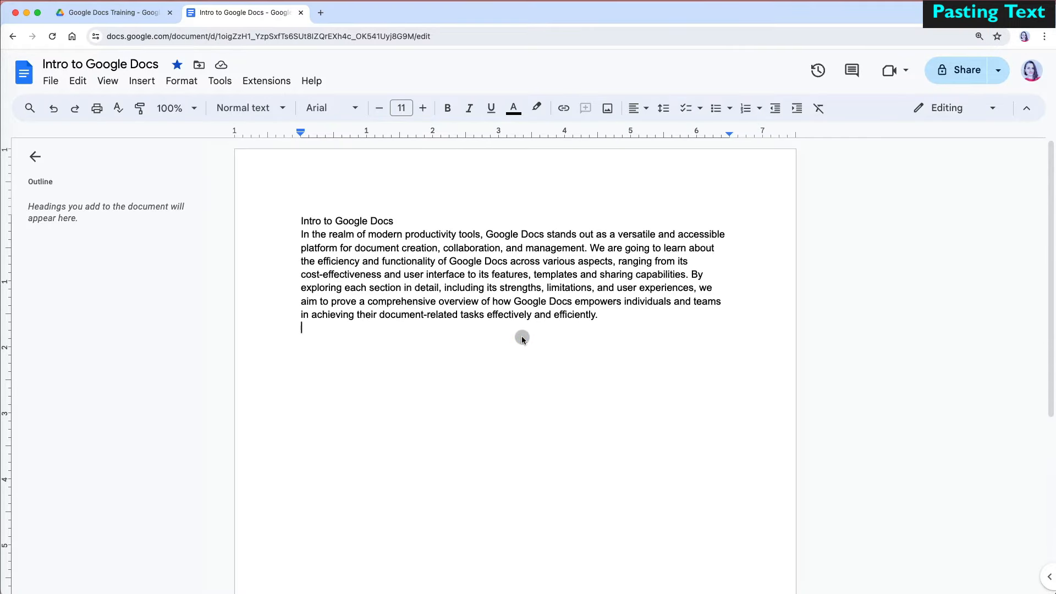
Paste the copied text with its source formatting on the empty line below the intro paragraph
click(75, 82)
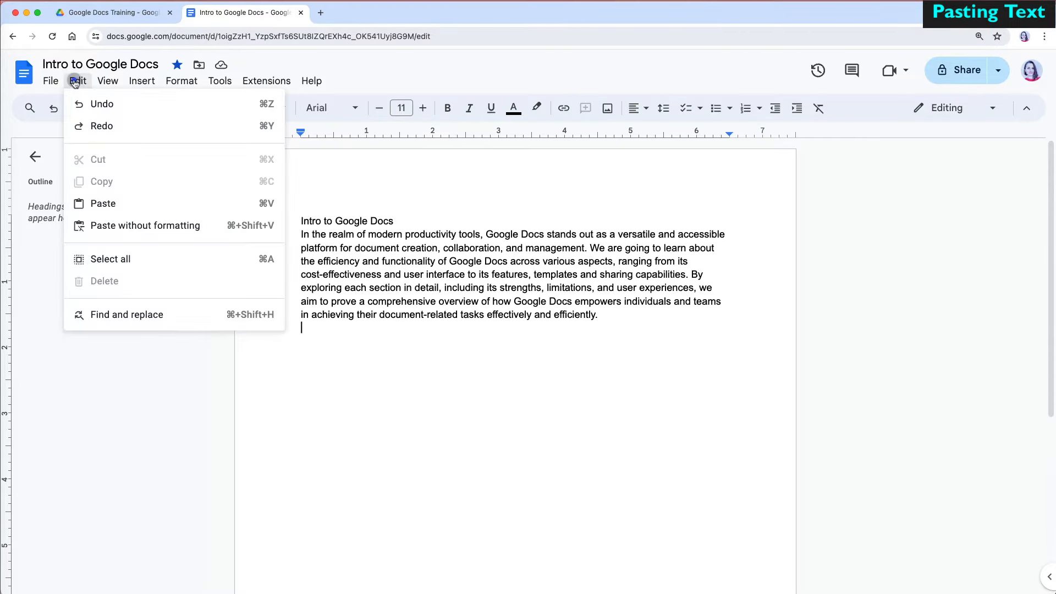
click(127, 204)
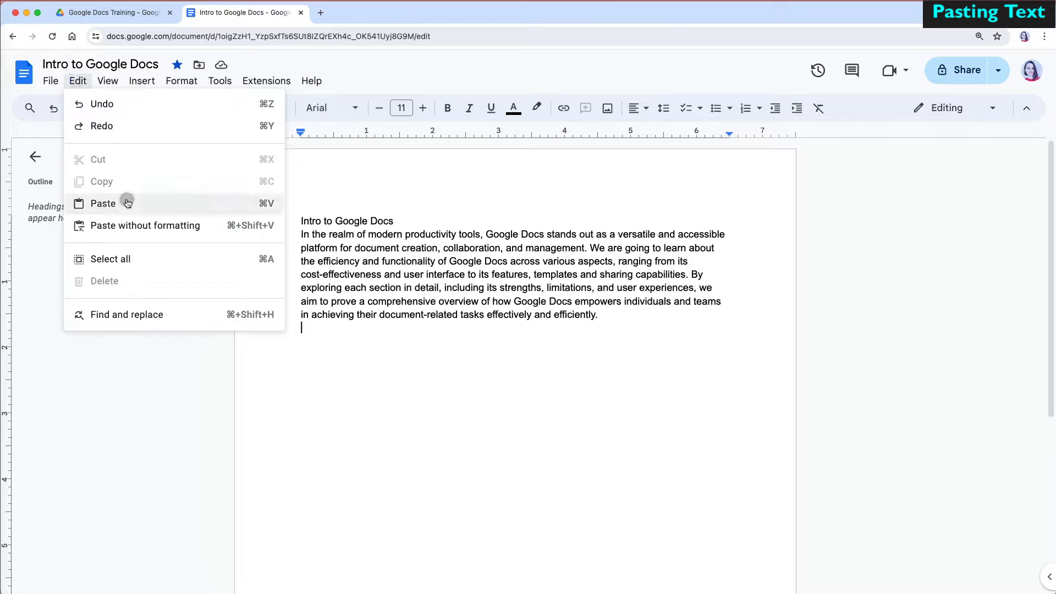
click(318, 204)
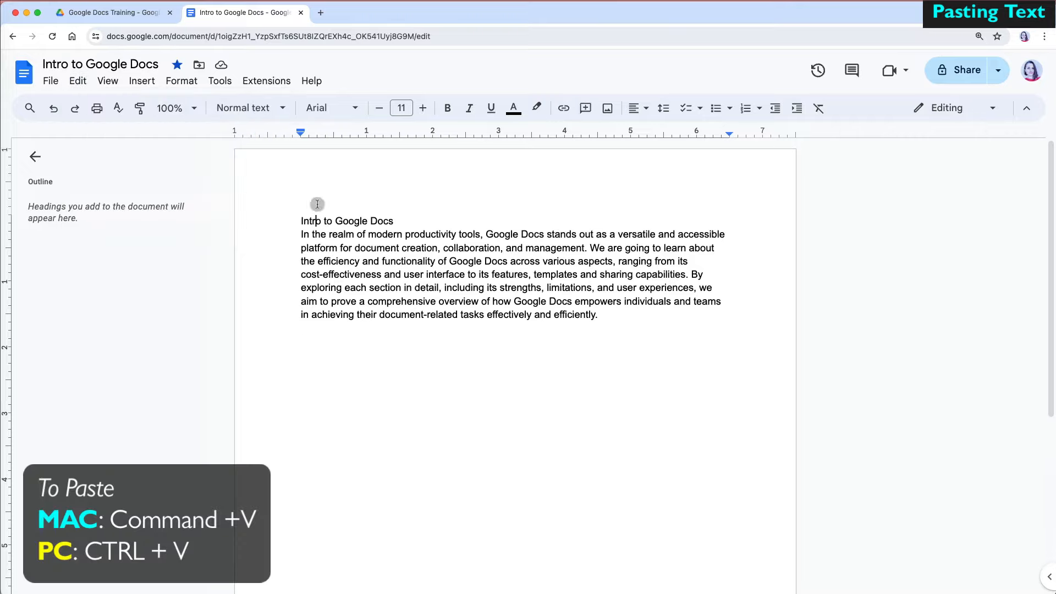
click(321, 337)
key(super+v)
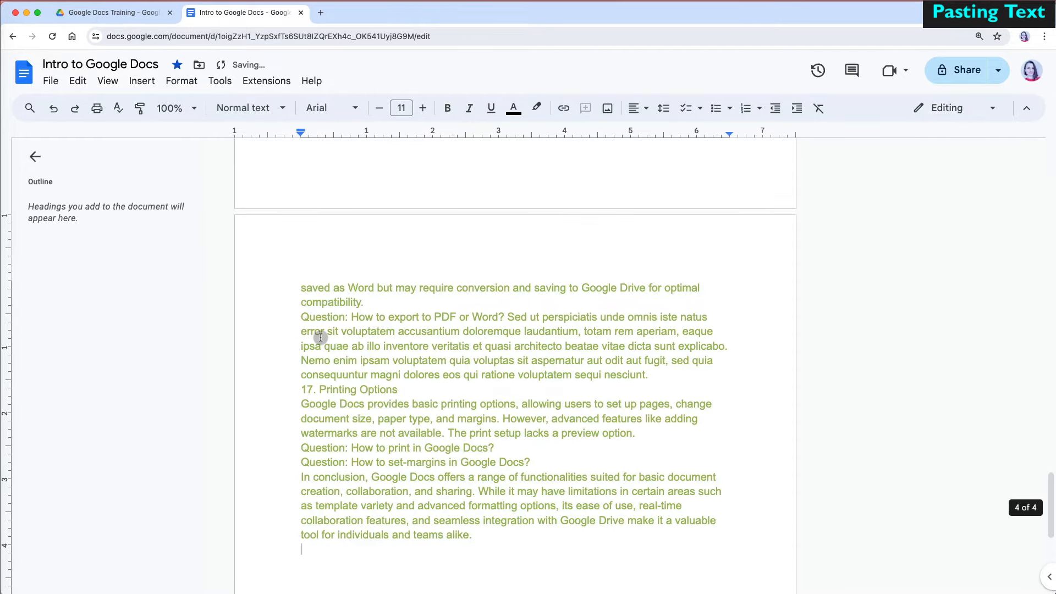
Select the whole document's text, including the pasted green sections, and clear its formatting
scroll(321, 337, up, 10)
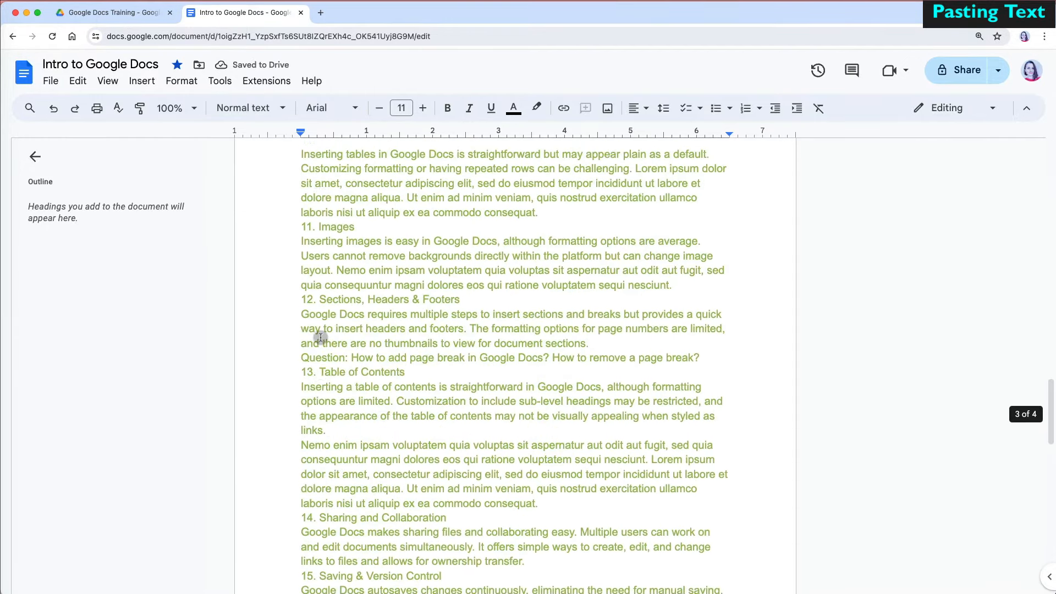
scroll(320, 337, up, 15)
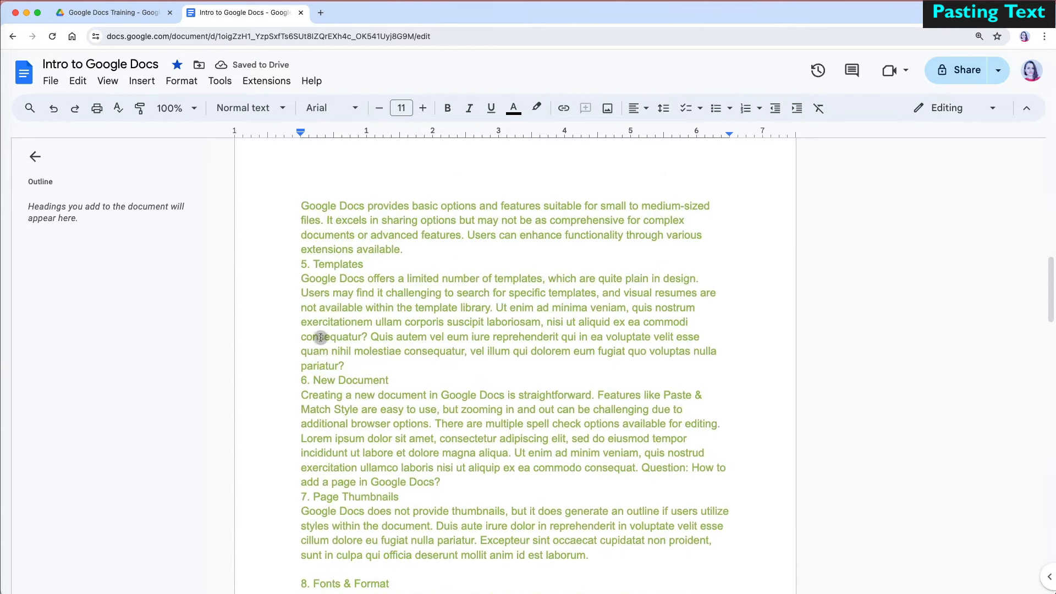
scroll(321, 336, up, 15)
scroll(320, 337, up, 1)
click(312, 292)
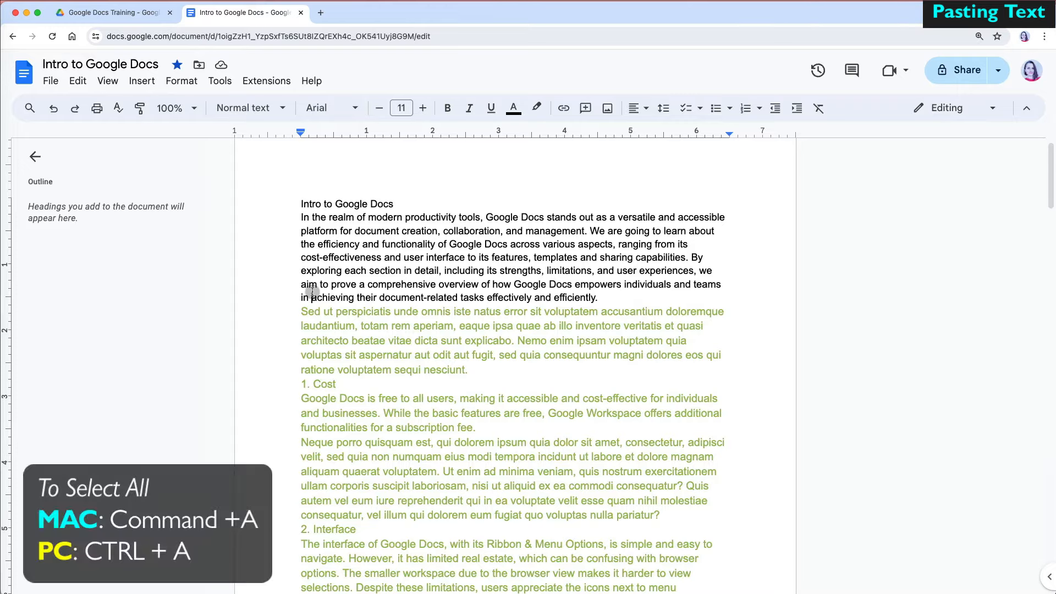
key(super+a)
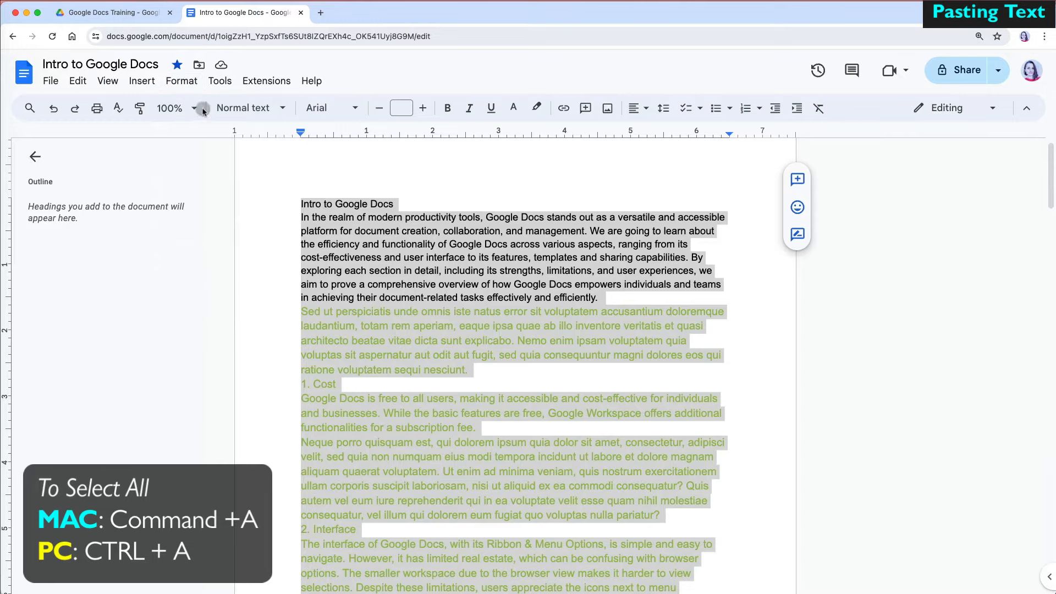
click(181, 80)
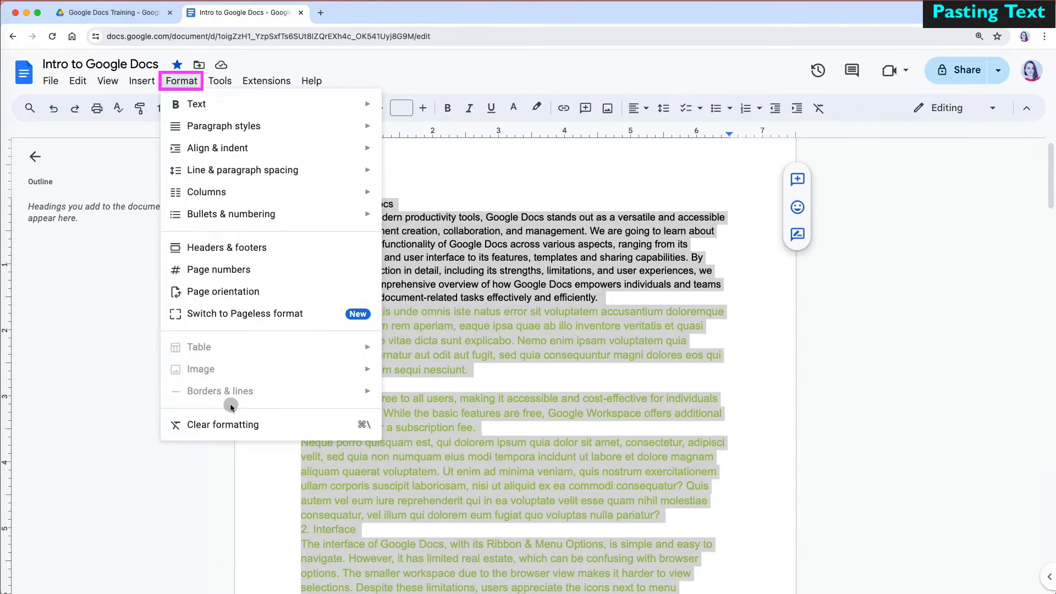
click(235, 425)
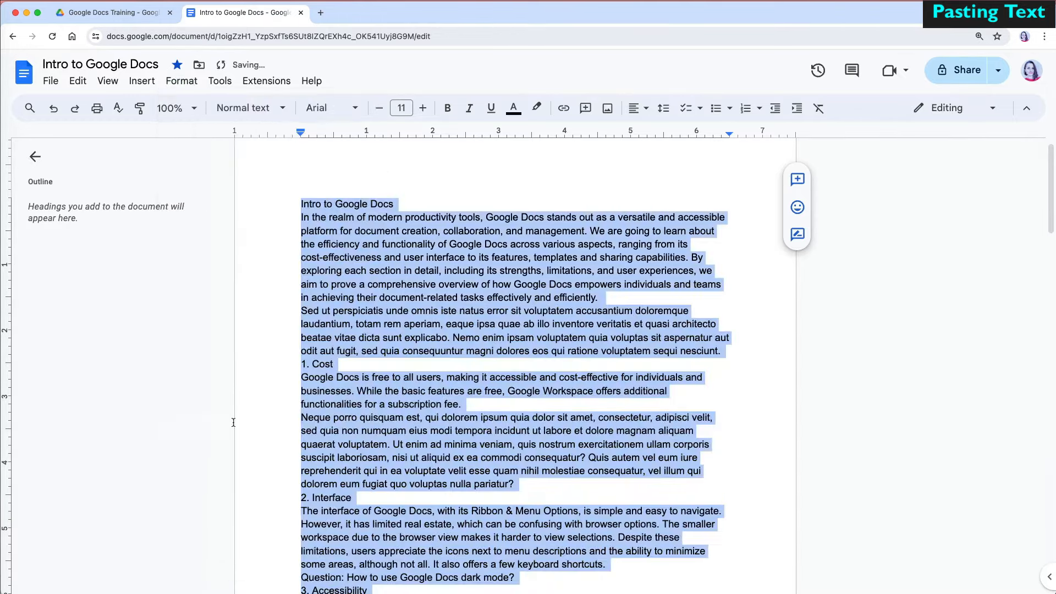
click(336, 431)
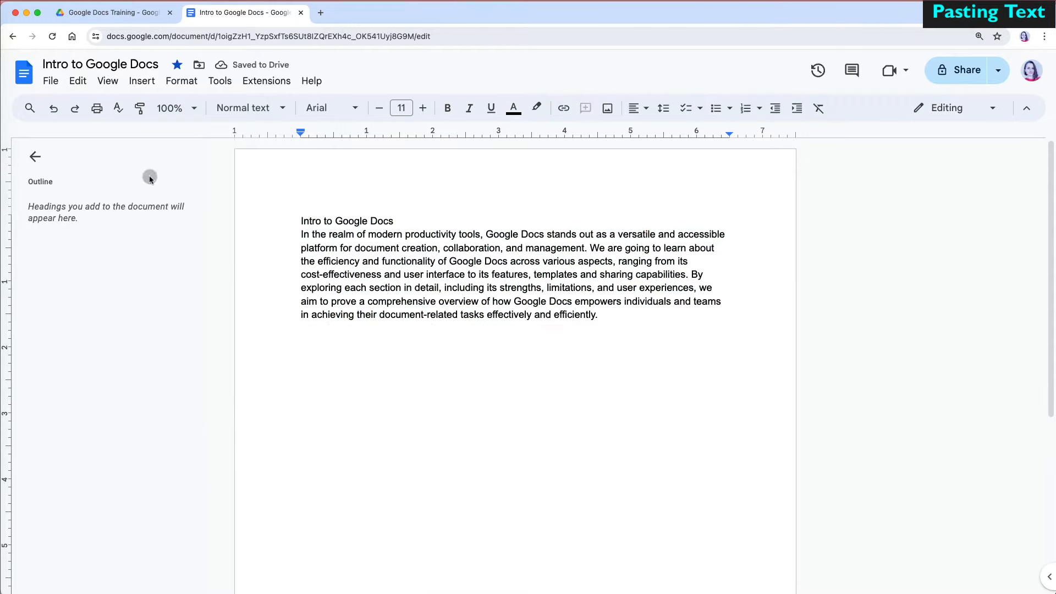
Paste the copied text without formatting on the empty line below the intro paragraph
click(78, 82)
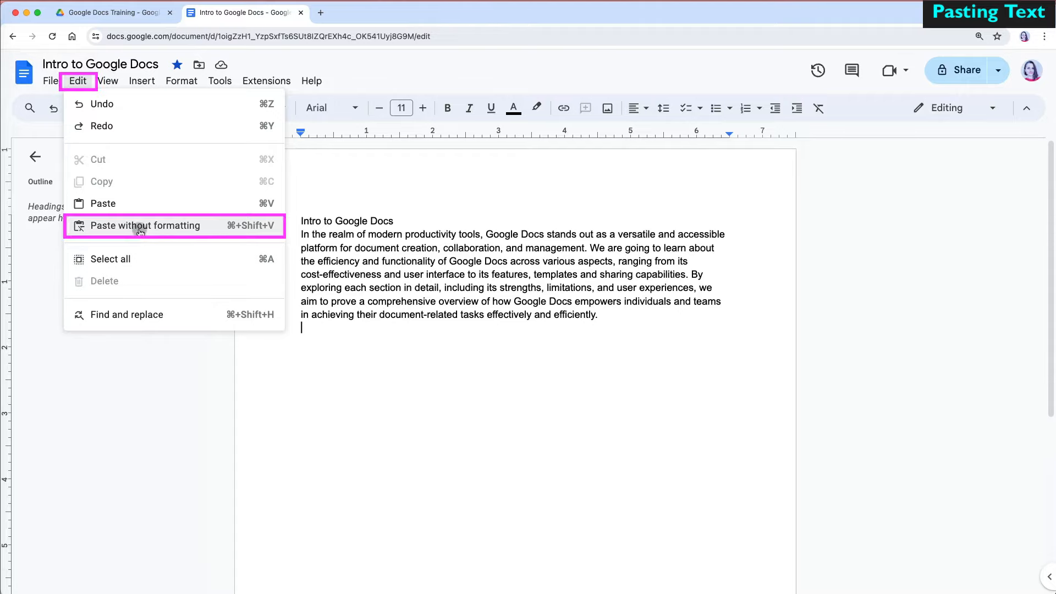
click(330, 332)
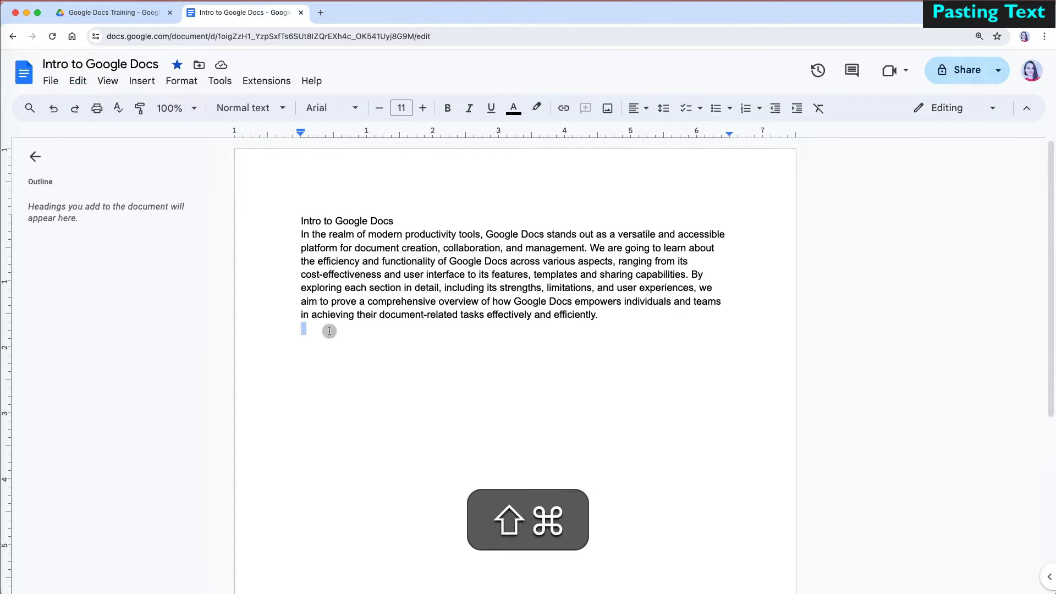
key(super+shift+v)
Select all of the document's text and set its line spacing to 1.5
scroll(345, 326, up, 15)
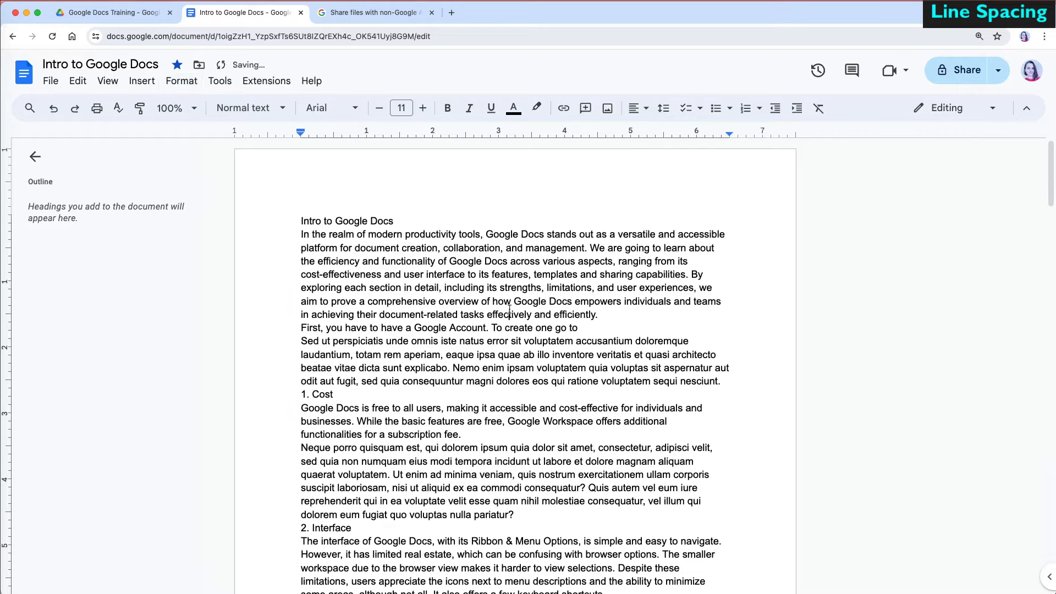
key(super+a)
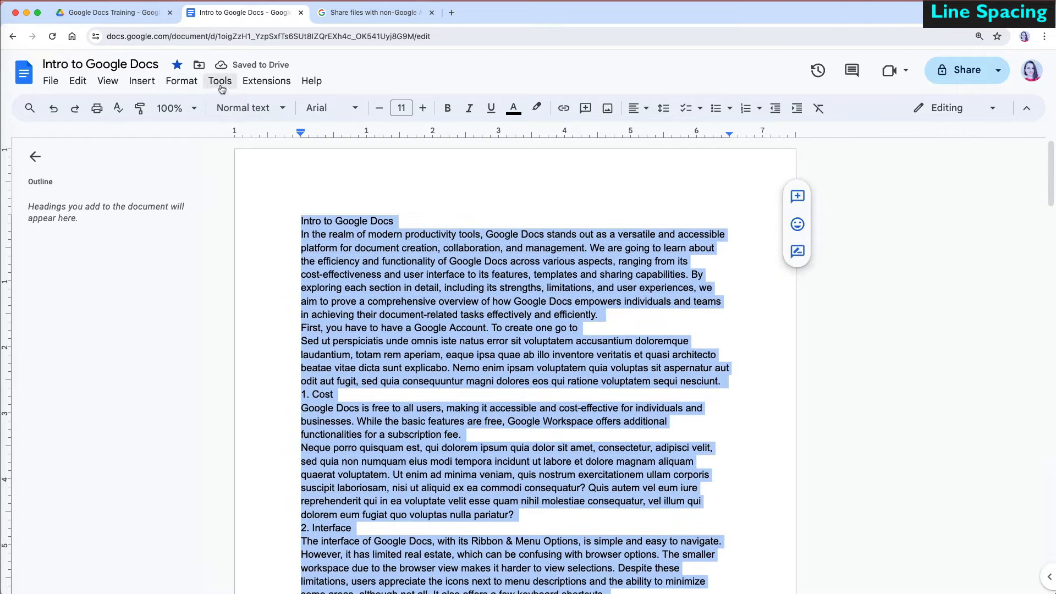
click(182, 82)
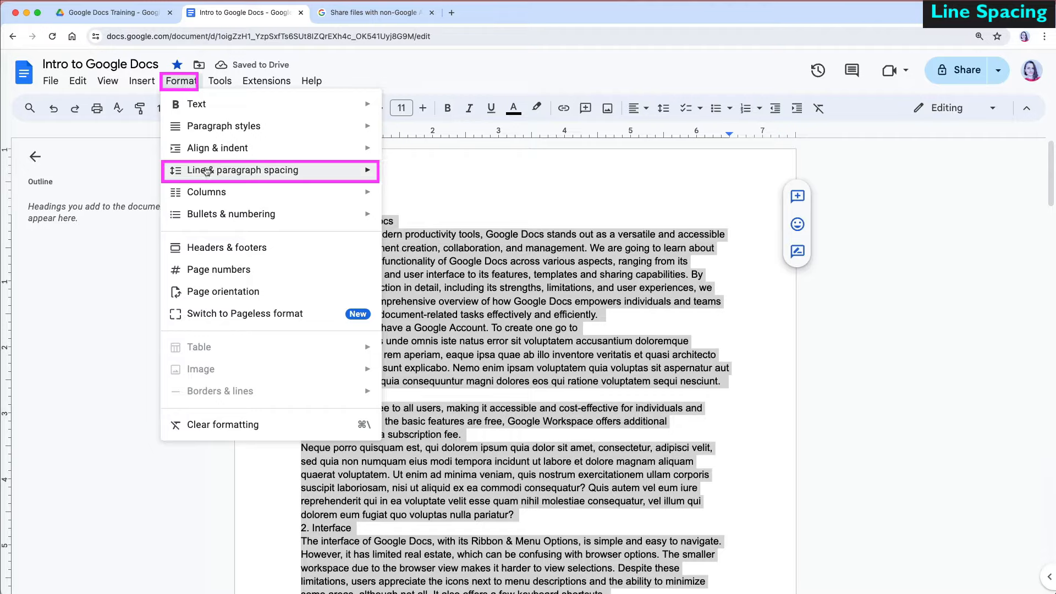
mouse_move(201, 171)
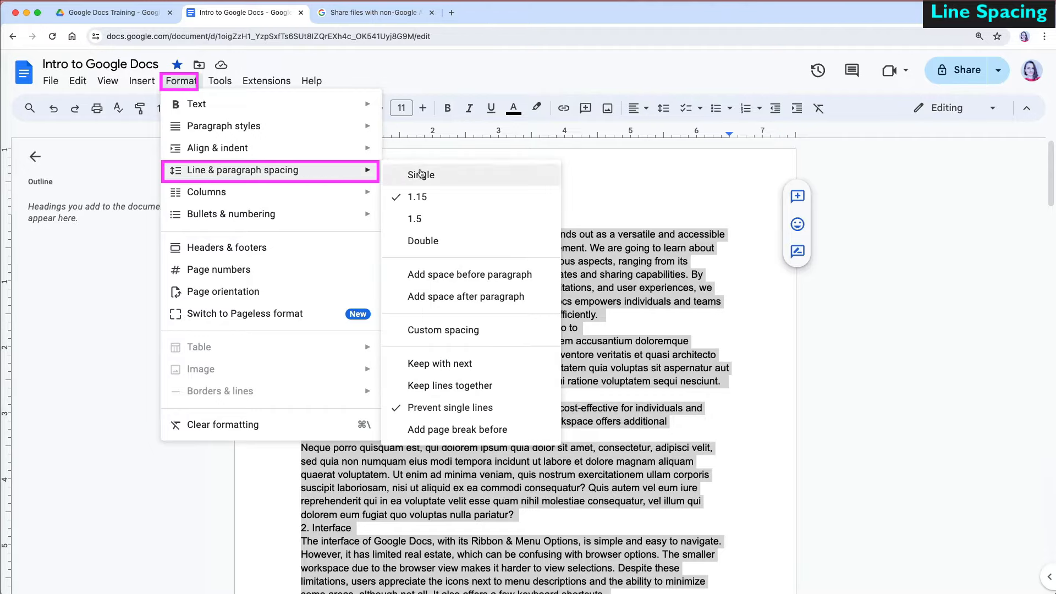
click(438, 222)
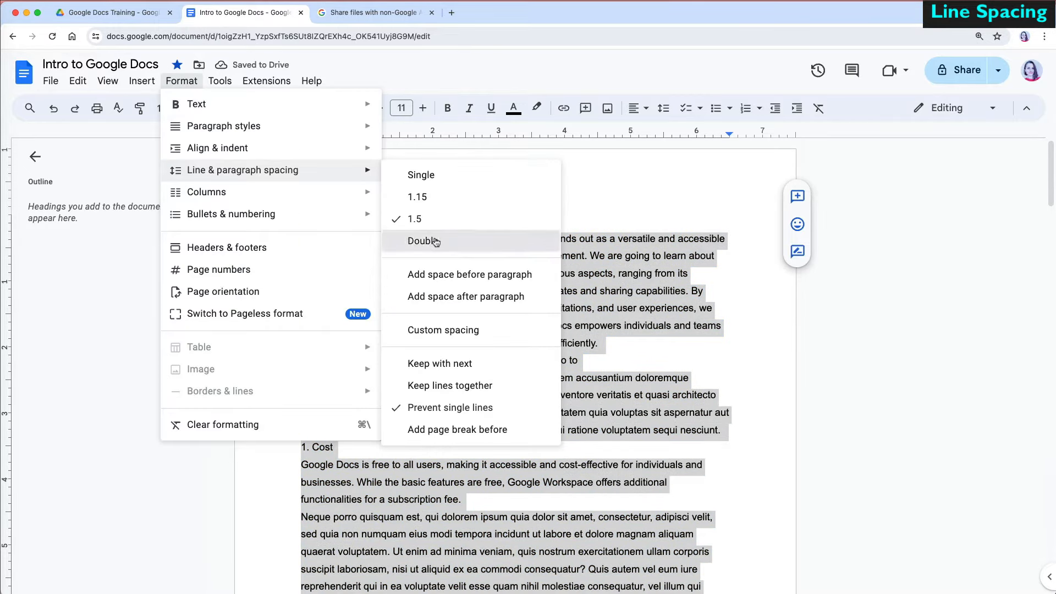
Try double line spacing on the whole text, undo that change and deselect the text
click(435, 242)
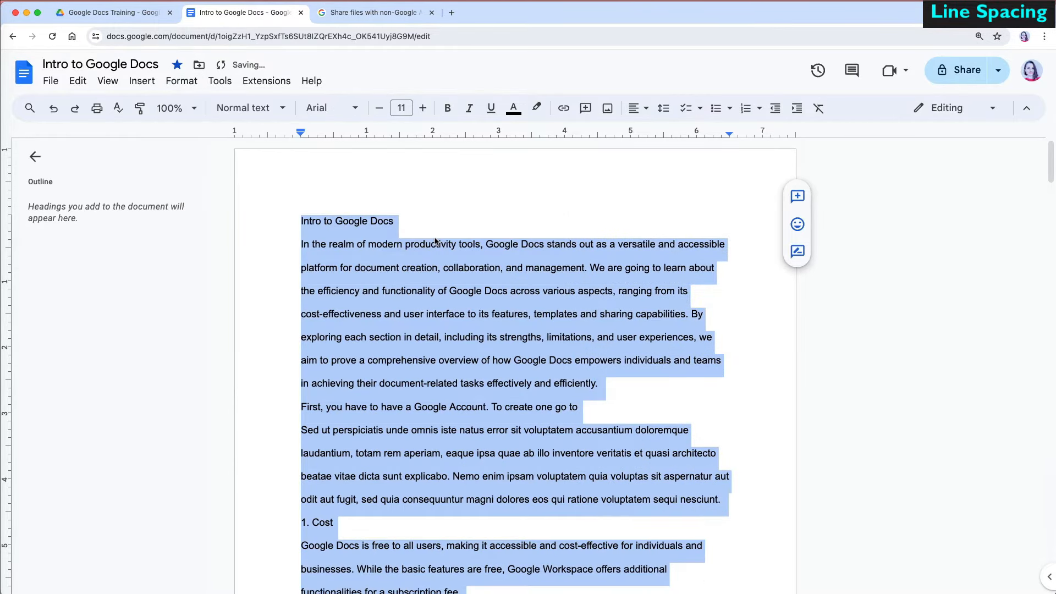
key(super+z)
click(414, 217)
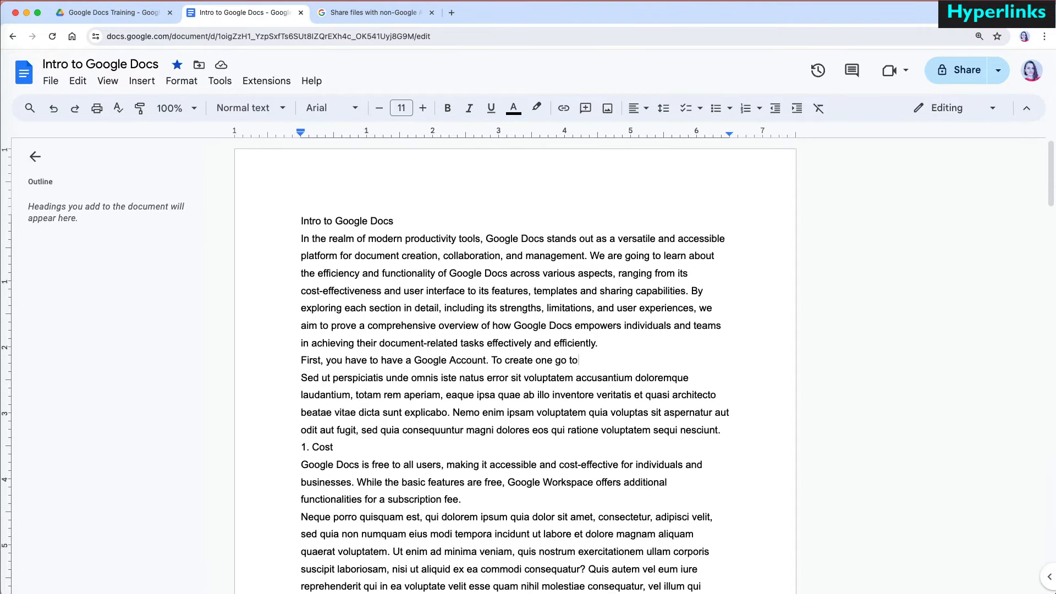
text(www.go)
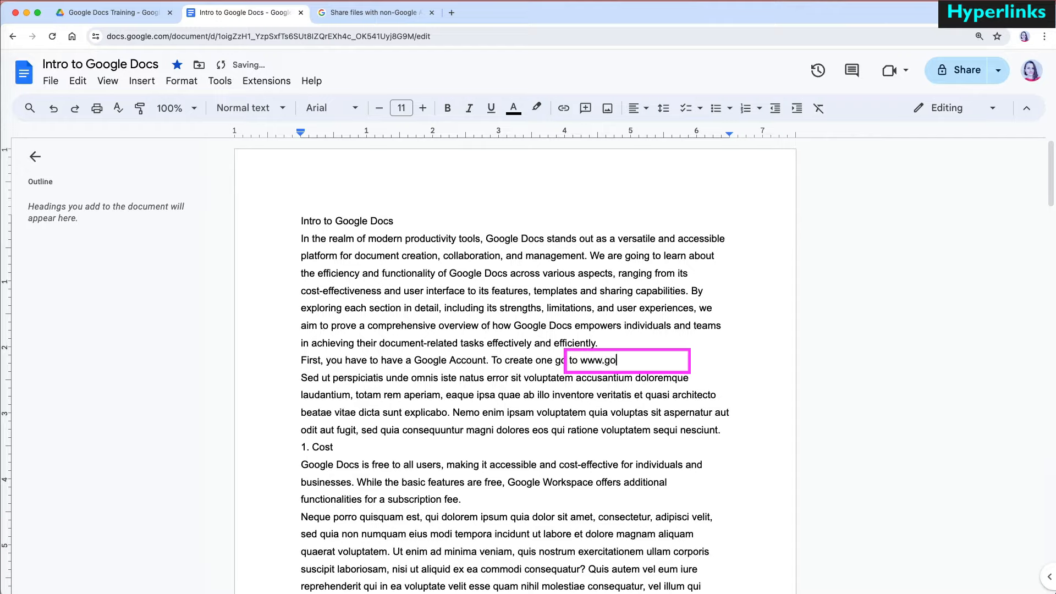
text(ogle.com.)
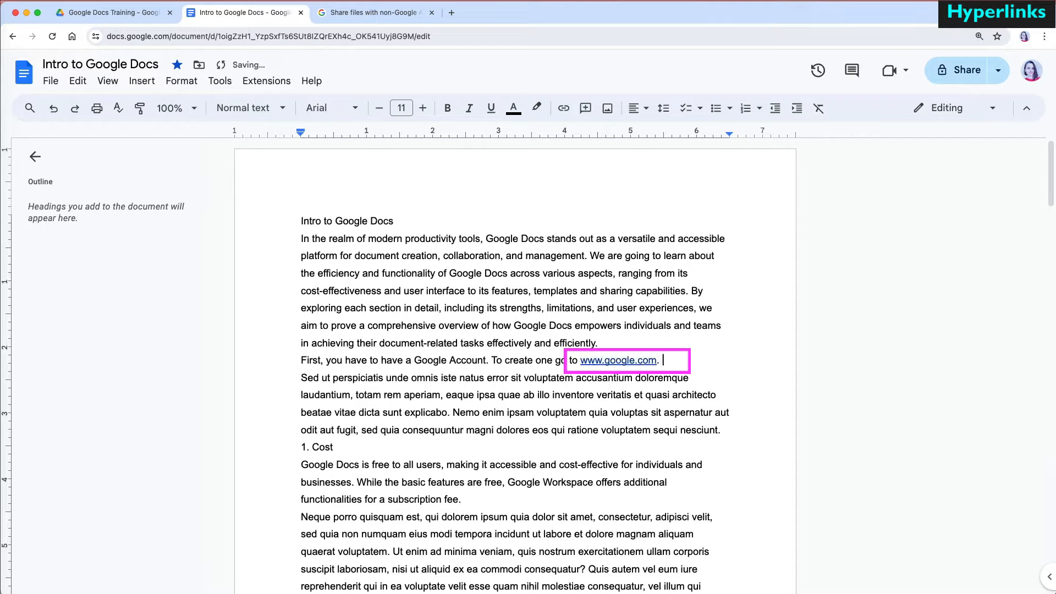
click(616, 360)
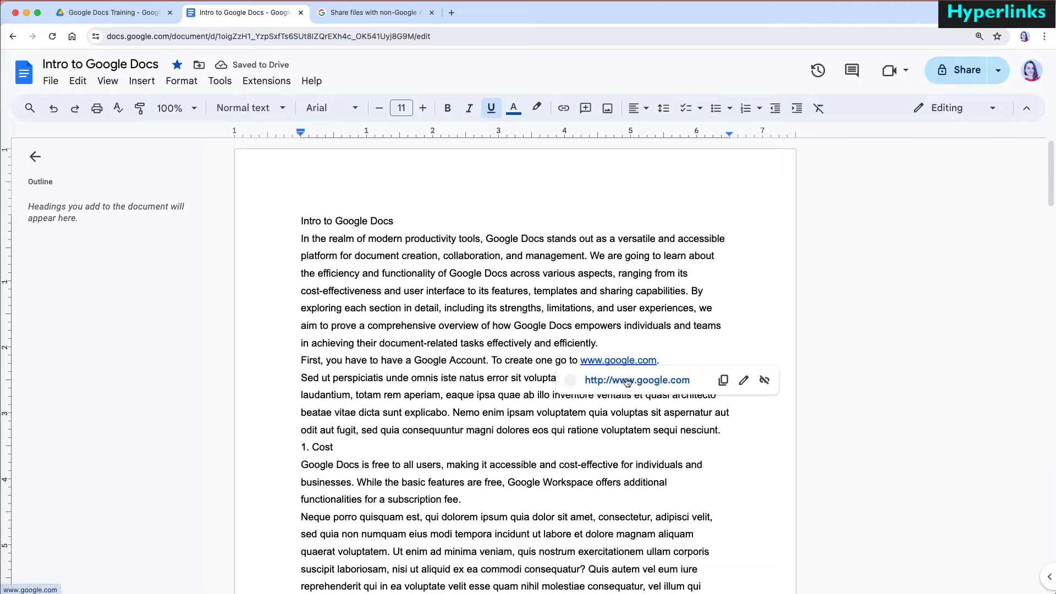
click(627, 381)
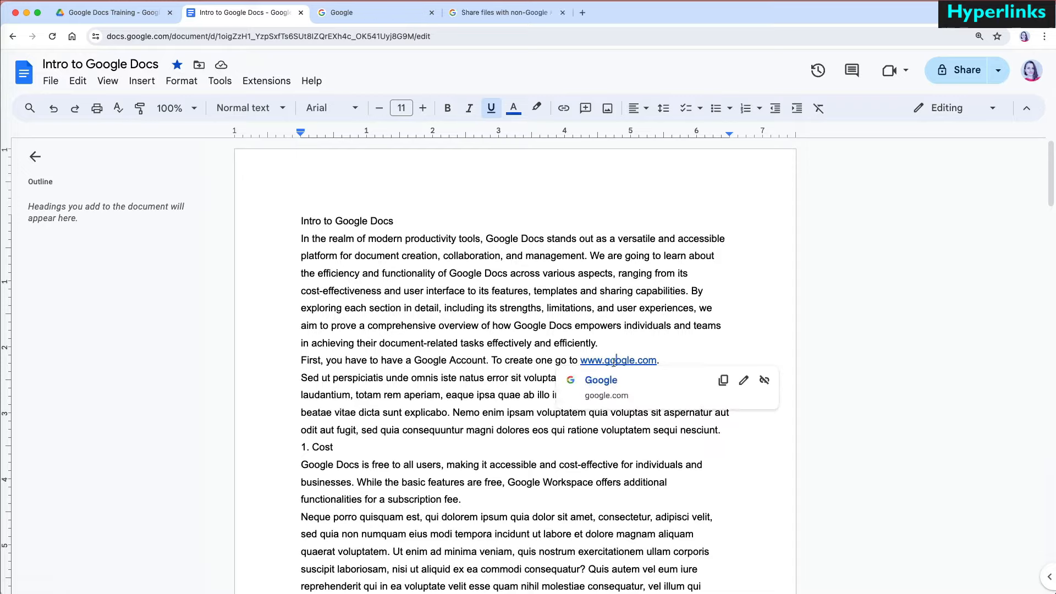
click(721, 381)
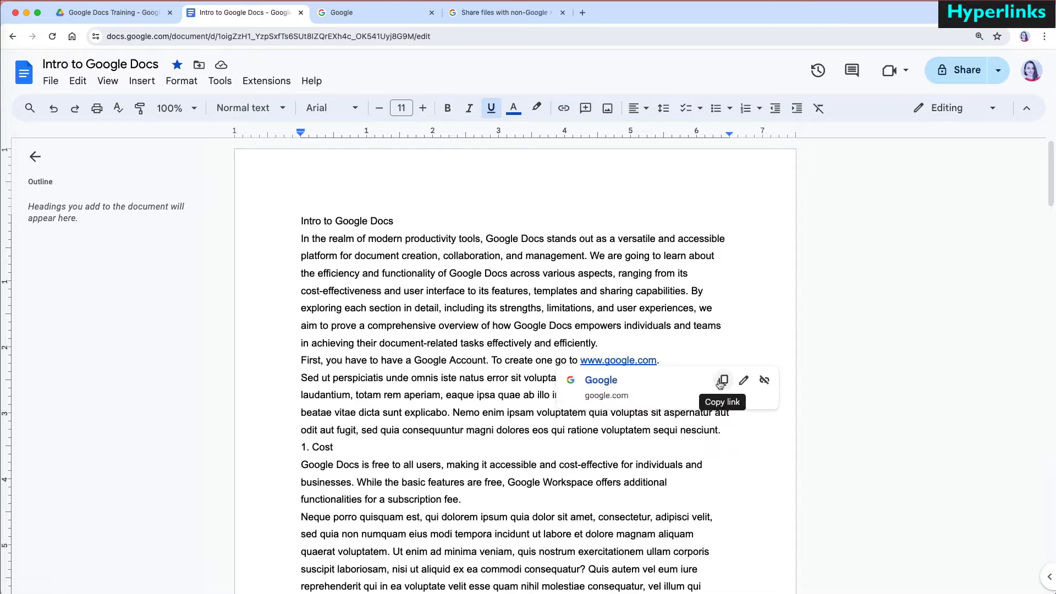
click(744, 380)
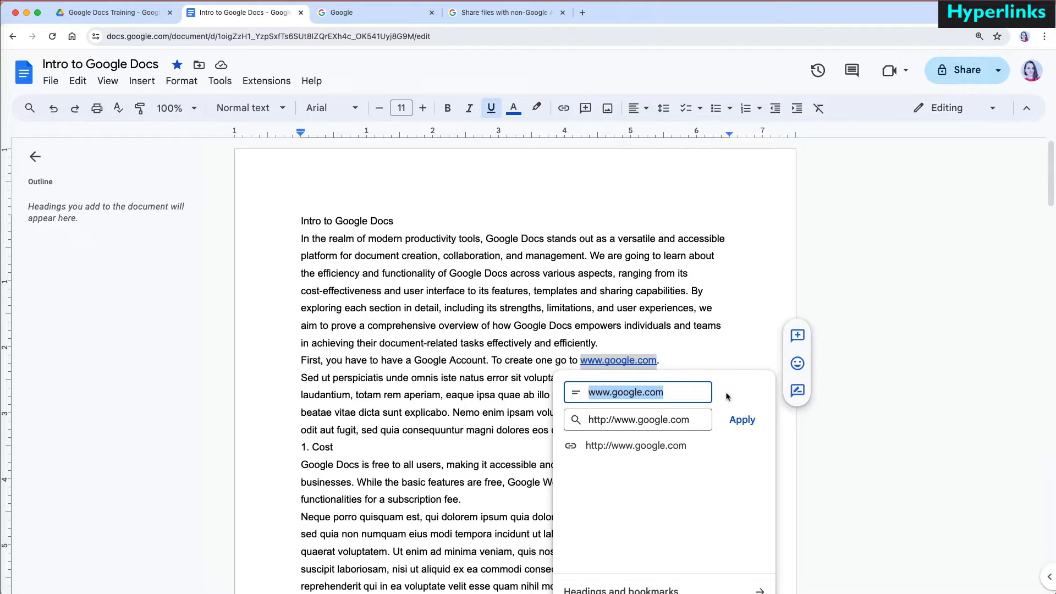
double_click(655, 421)
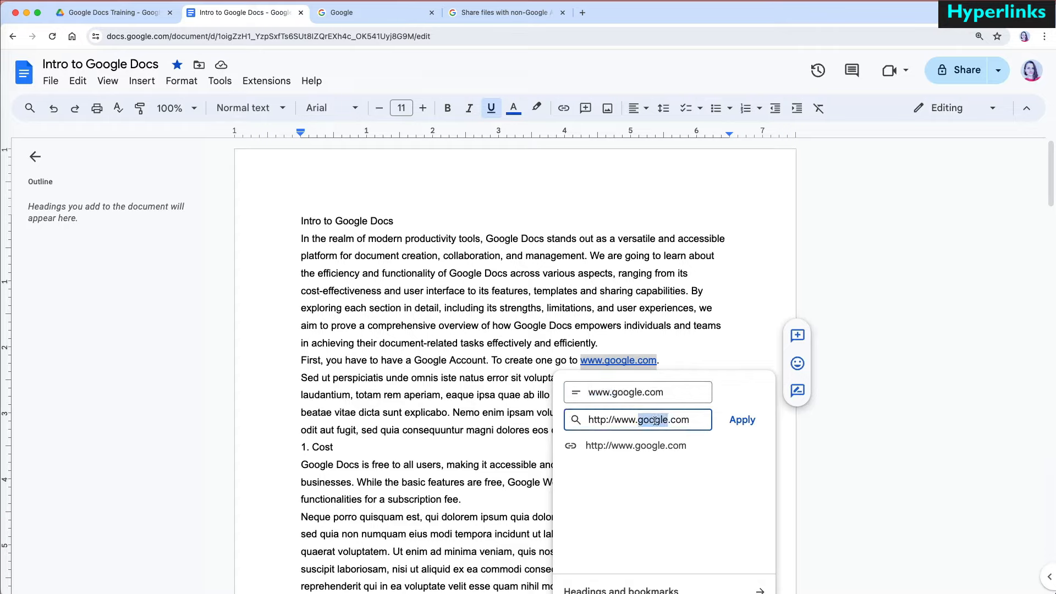
text(cnn)
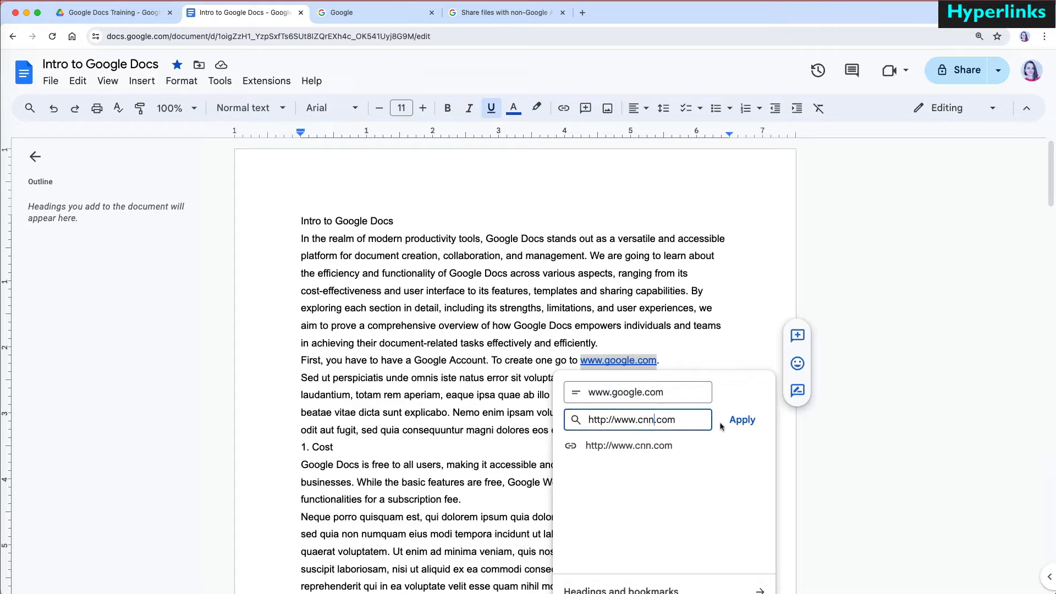
click(739, 423)
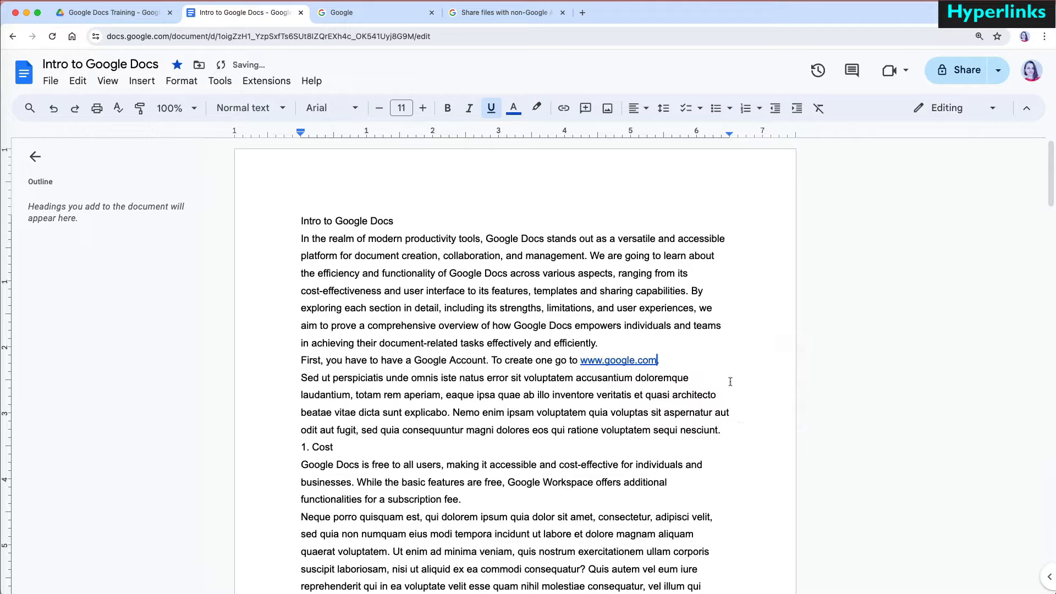
click(631, 362)
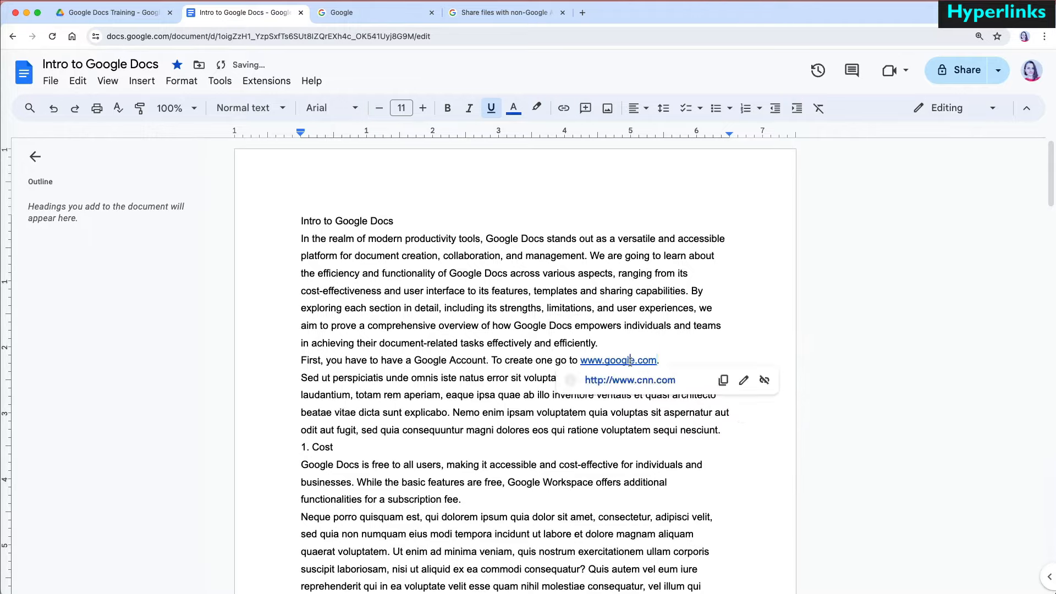
click(637, 385)
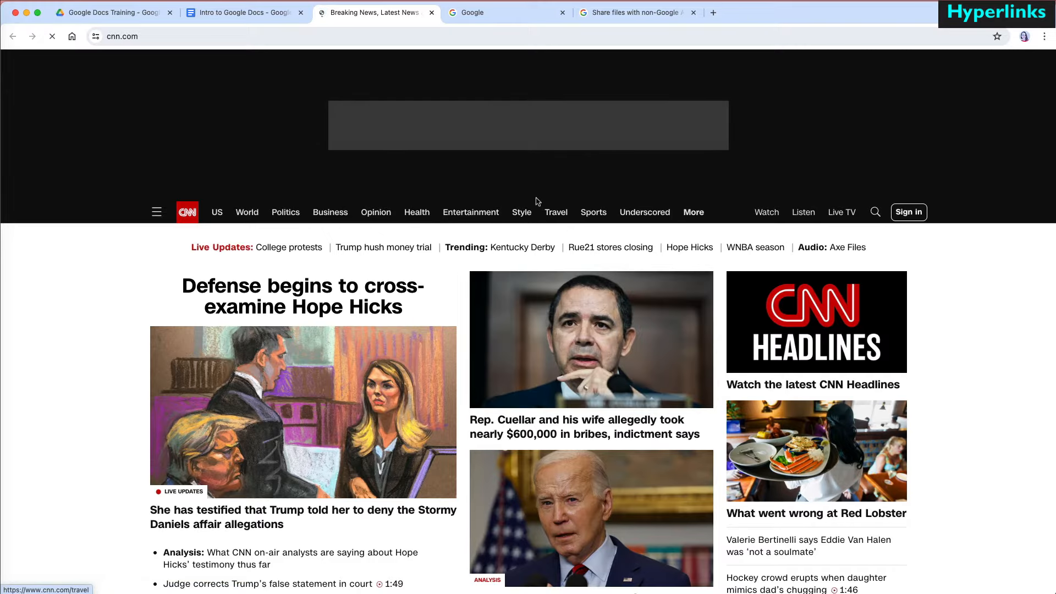
click(432, 12)
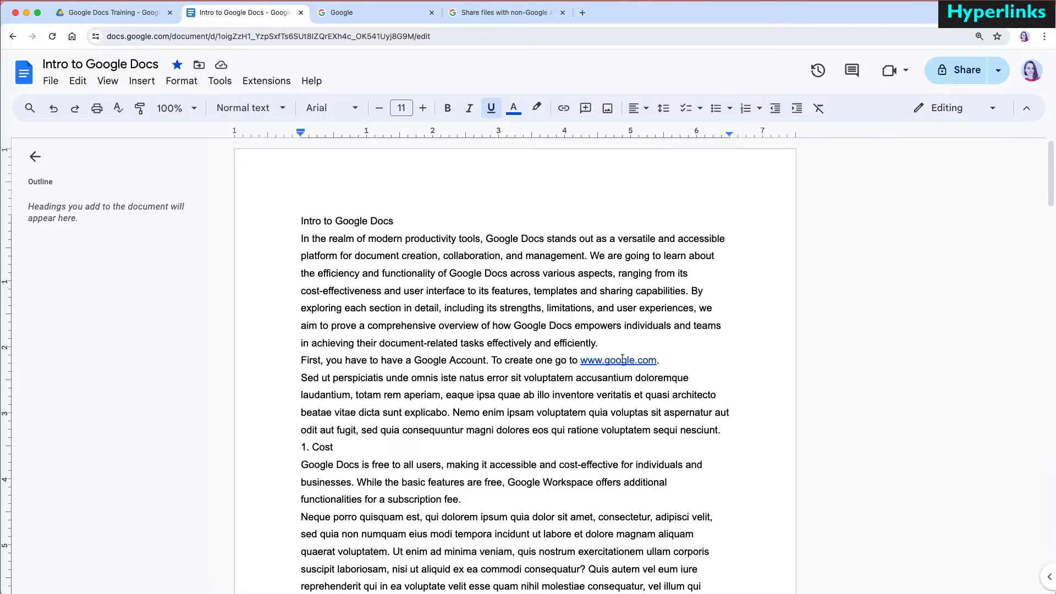
click(622, 359)
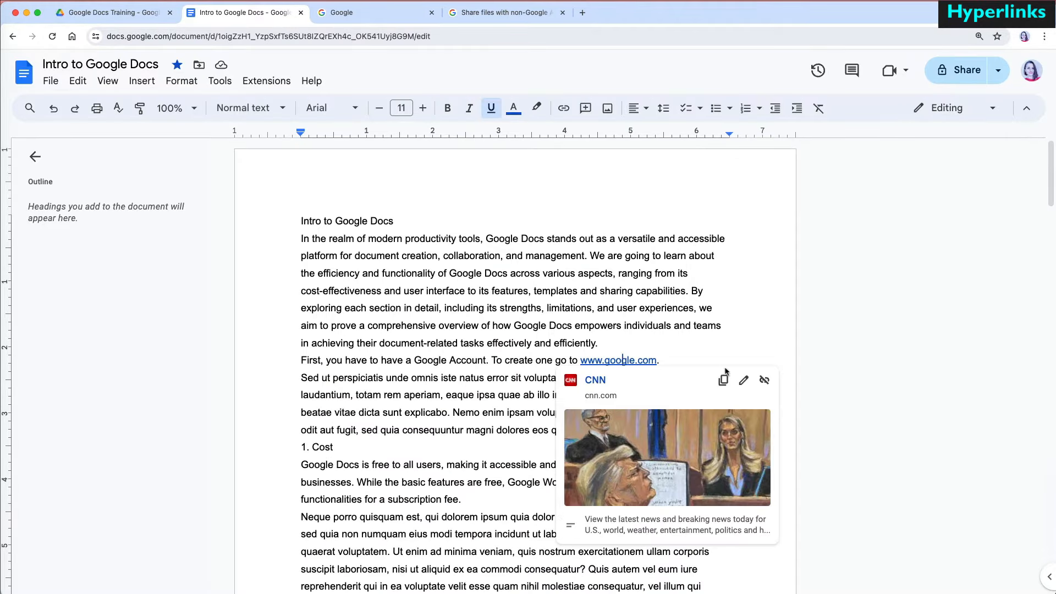
click(739, 380)
click(681, 420)
double_click(647, 420)
text(google)
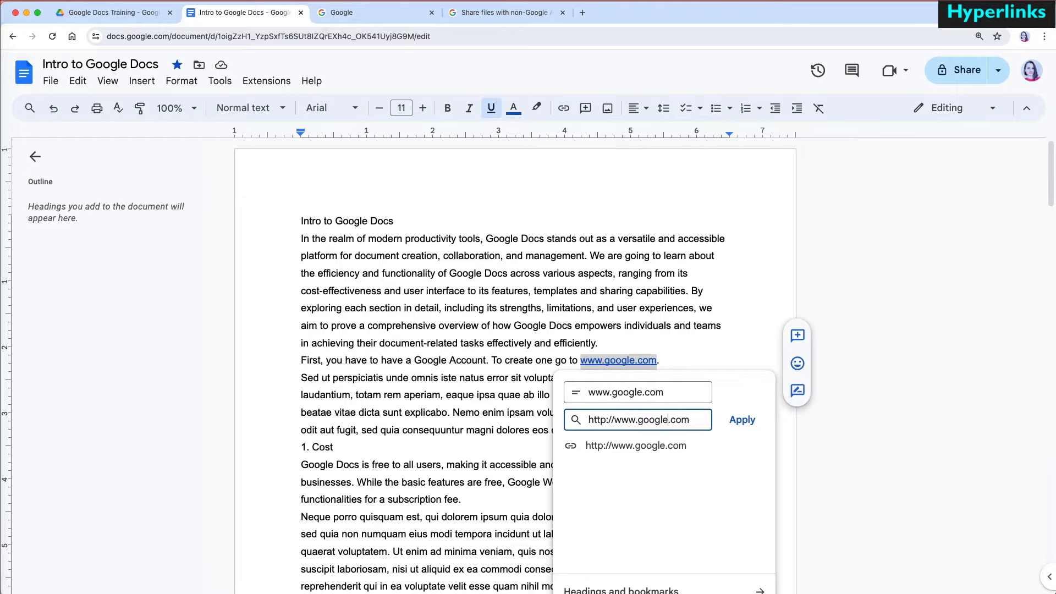
click(744, 422)
click(649, 359)
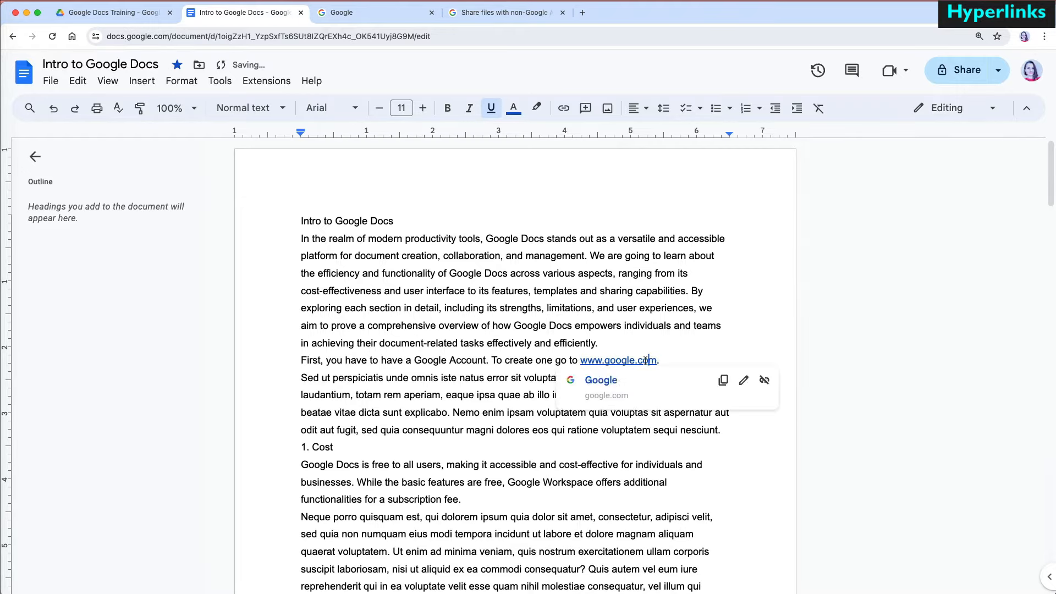
click(766, 381)
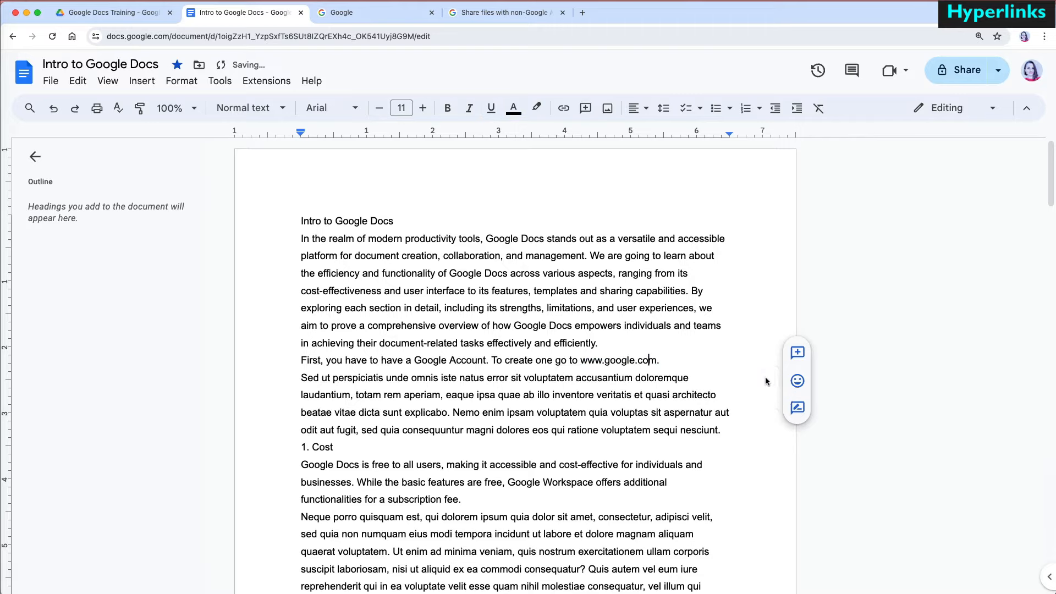
click(489, 13)
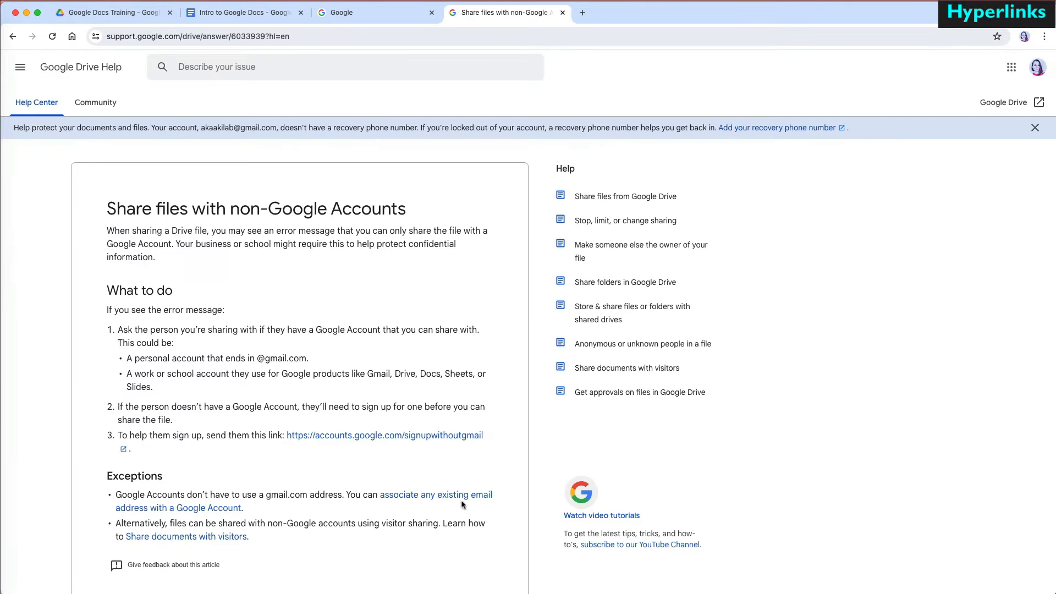
right_click(436, 438)
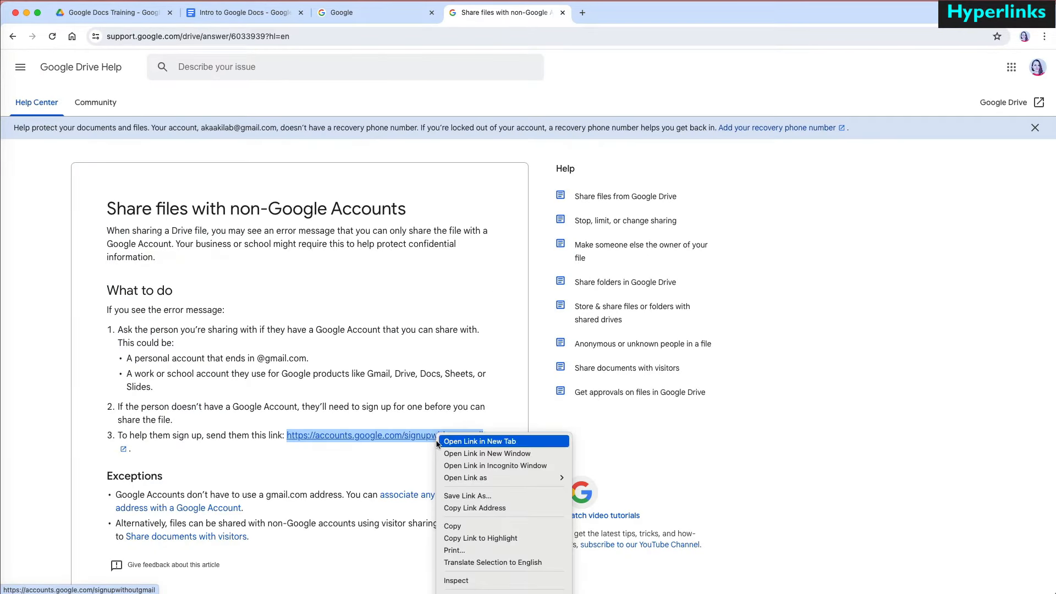
click(462, 509)
click(424, 436)
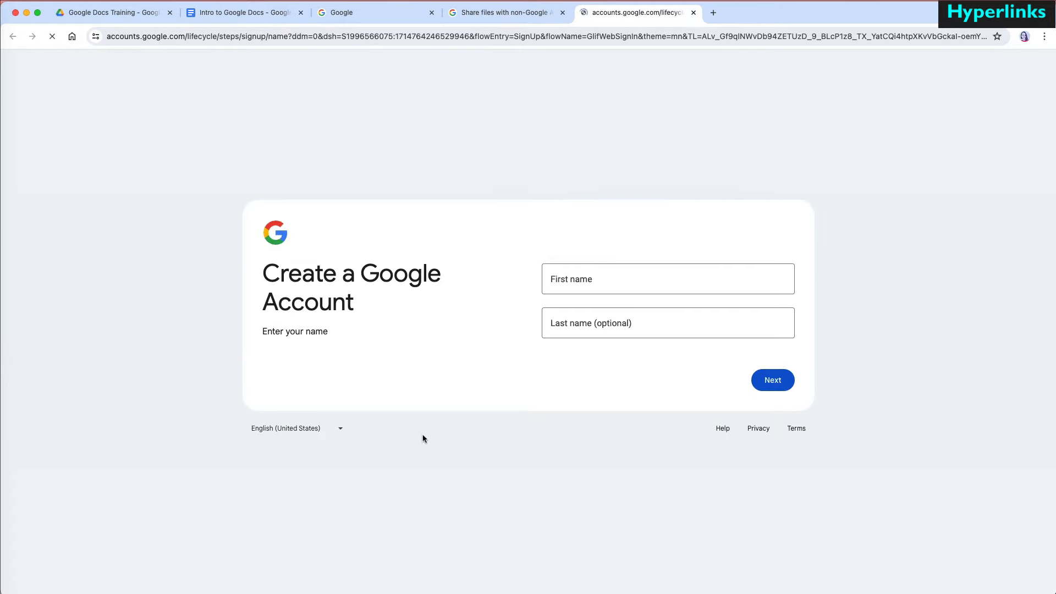
Return to the document, link the words "Google Account" in the "First, you have to have" sentence to the copied address, and test it
click(226, 12)
drag(414, 300, 487, 300)
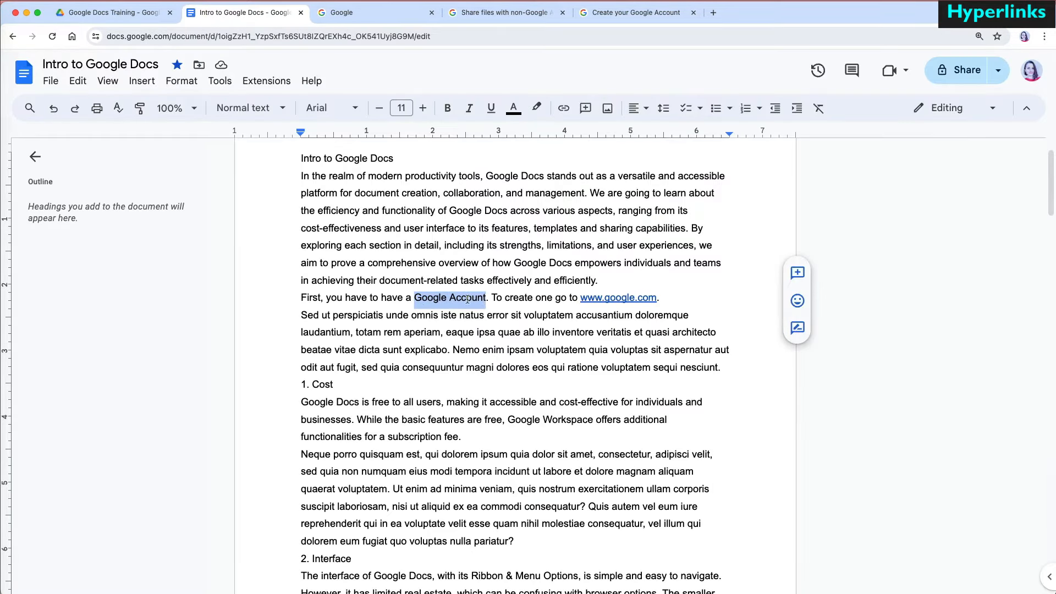
right_click(470, 299)
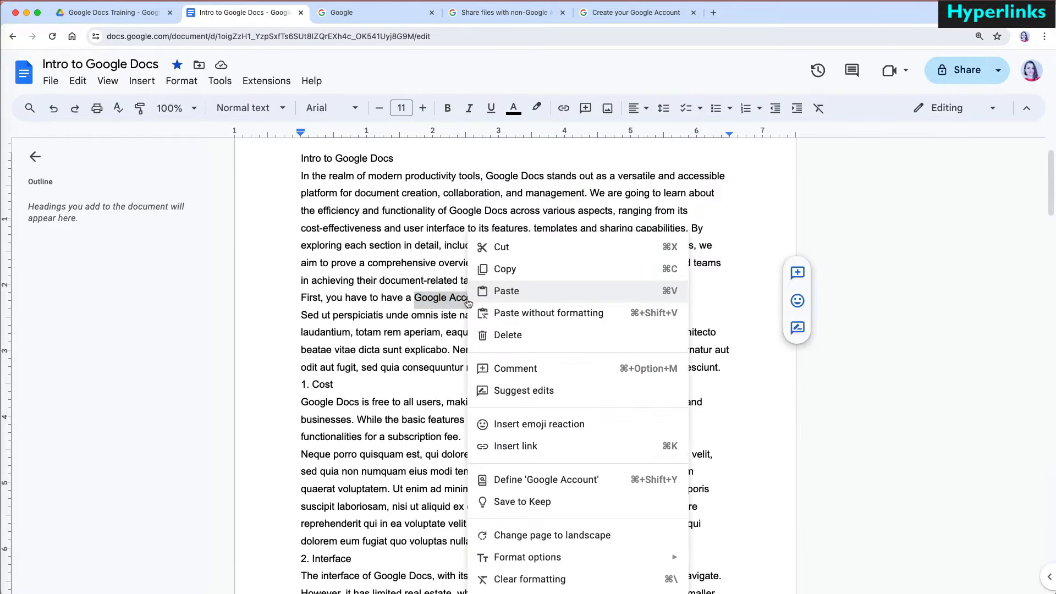
click(511, 446)
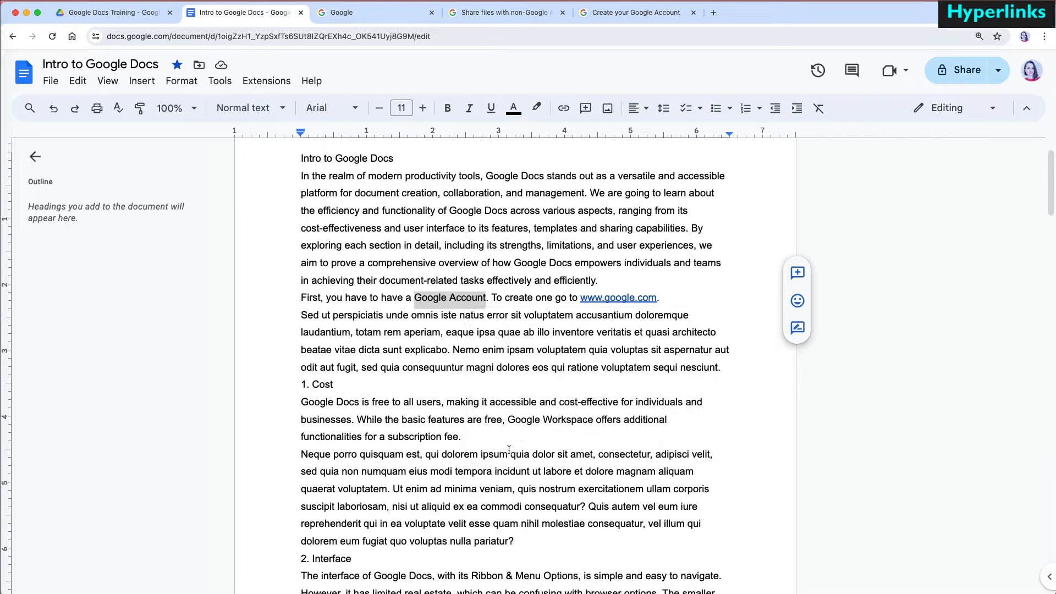
key(super+v)
click(660, 332)
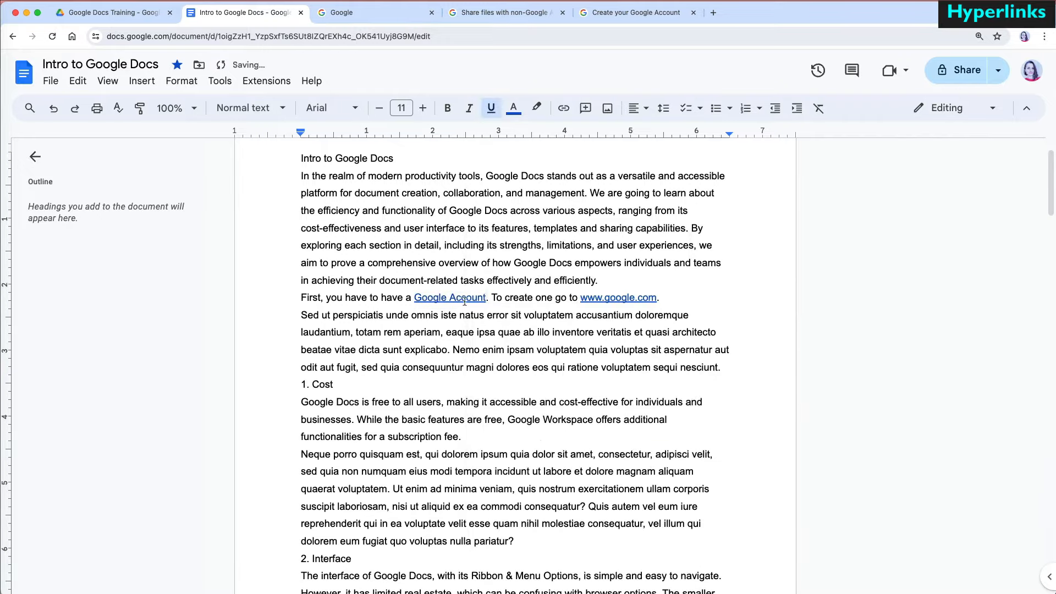
click(465, 300)
click(466, 315)
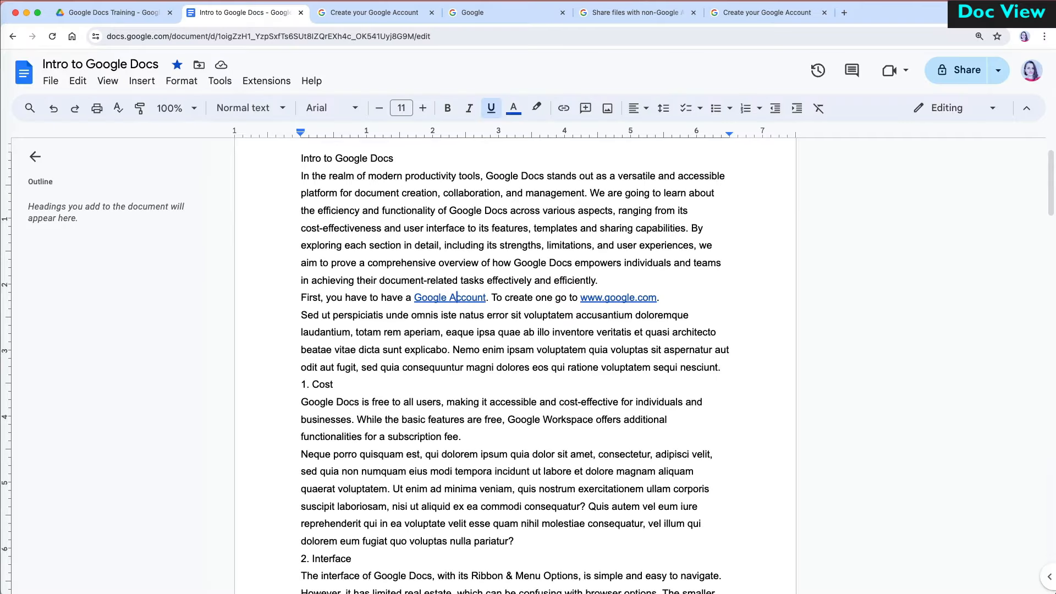
Narrow the browser window to about a third of the screen's width and set the document zoom to Fit
drag(1053, 591, 356, 591)
scroll(262, 451, right, 4)
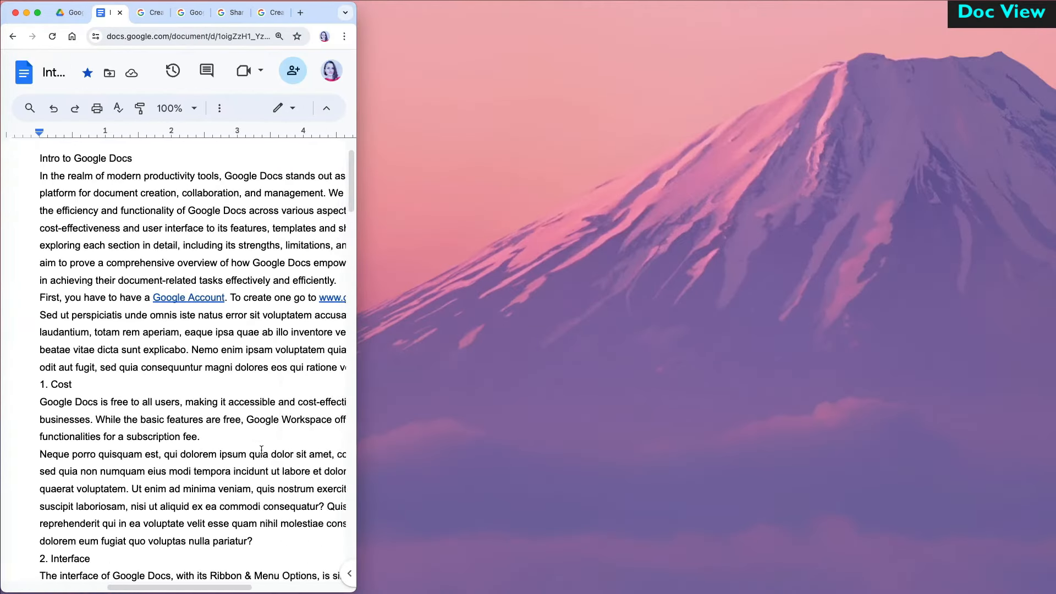
click(181, 109)
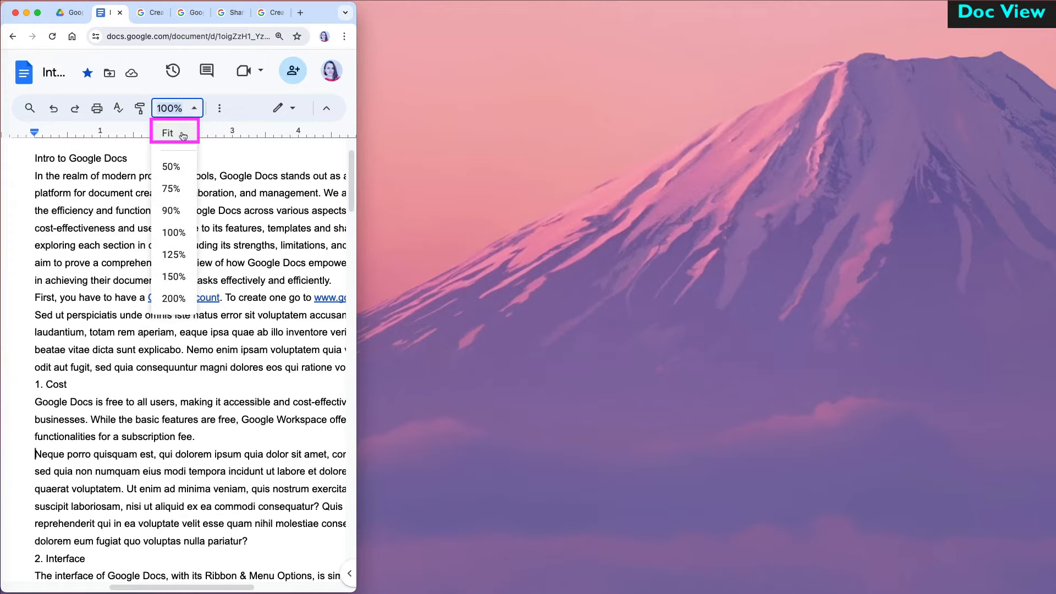
click(183, 135)
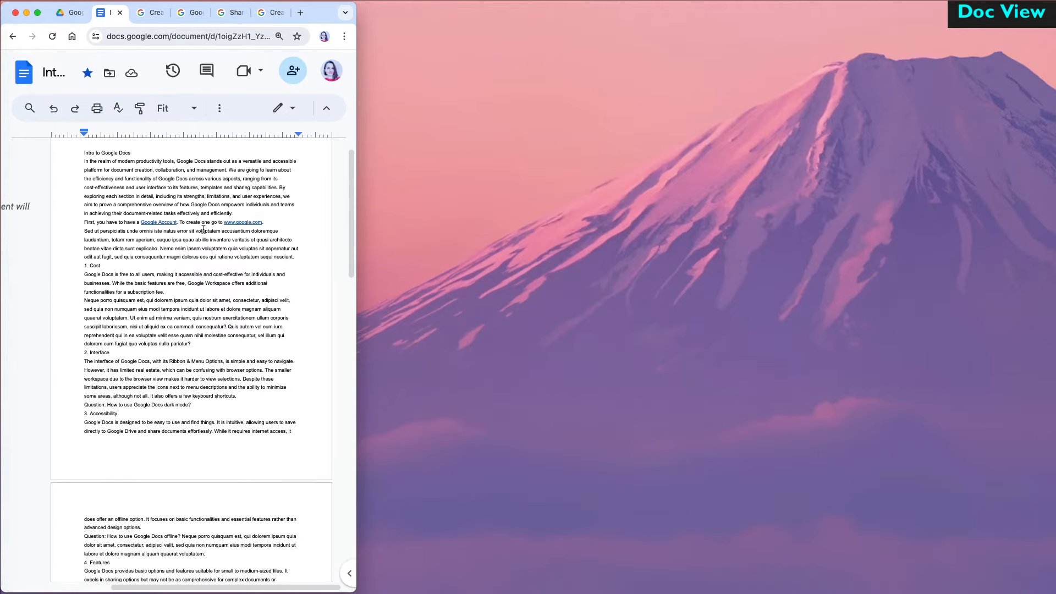
scroll(145, 331, left, 2)
scroll(146, 331, down, 5)
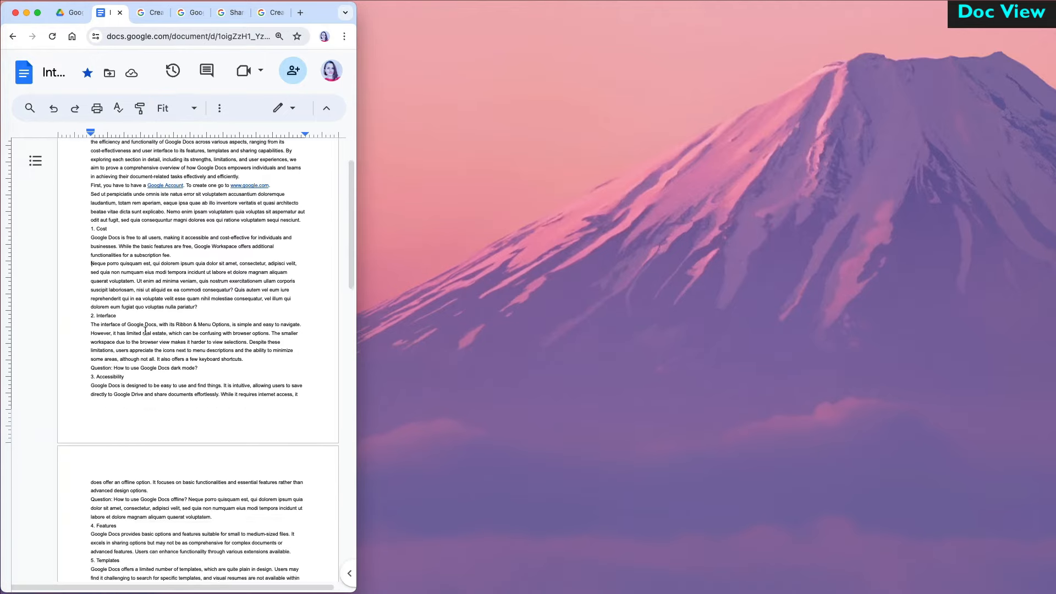
scroll(145, 331, up, 4)
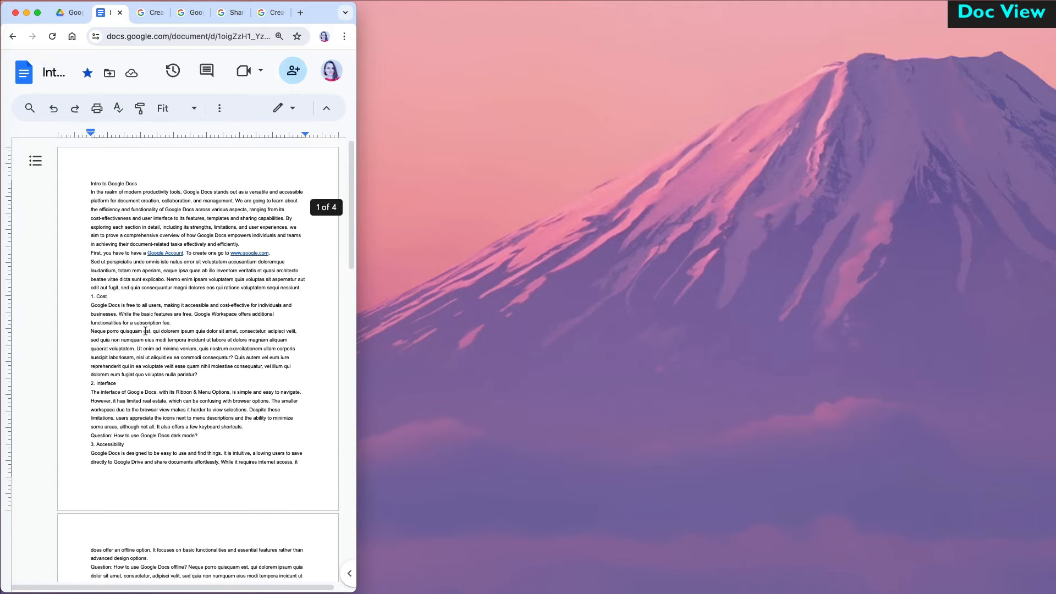
Set the document zoom to 150% and widen the browser window
click(198, 114)
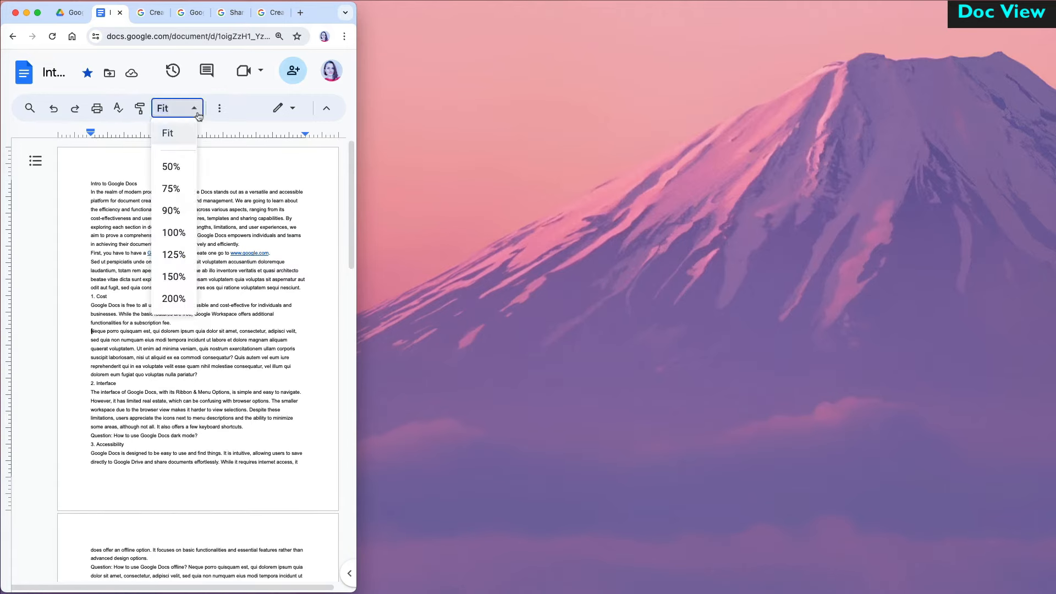
click(173, 277)
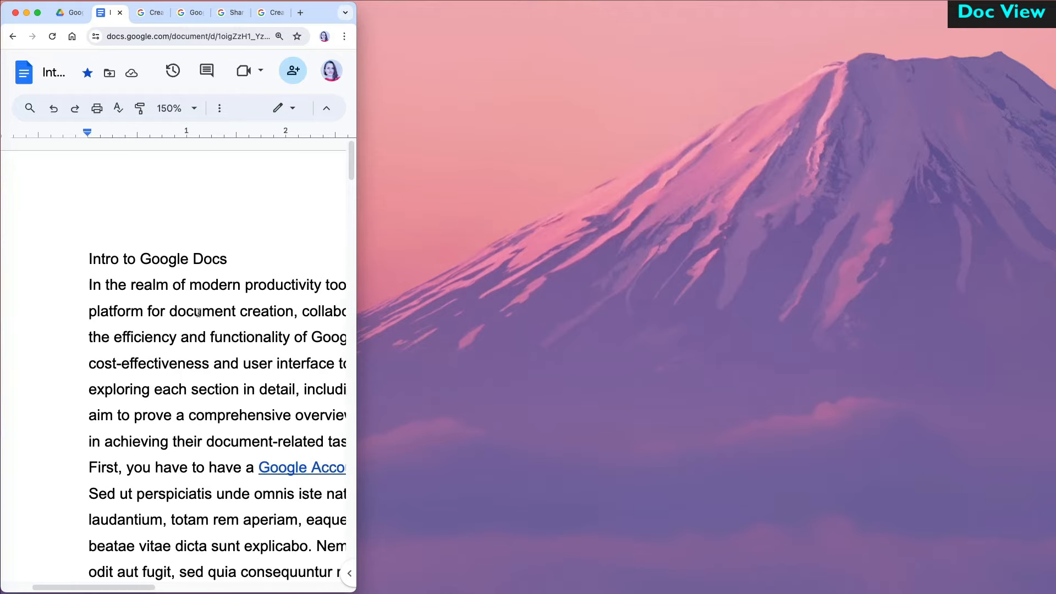
drag(356, 592, 757, 590)
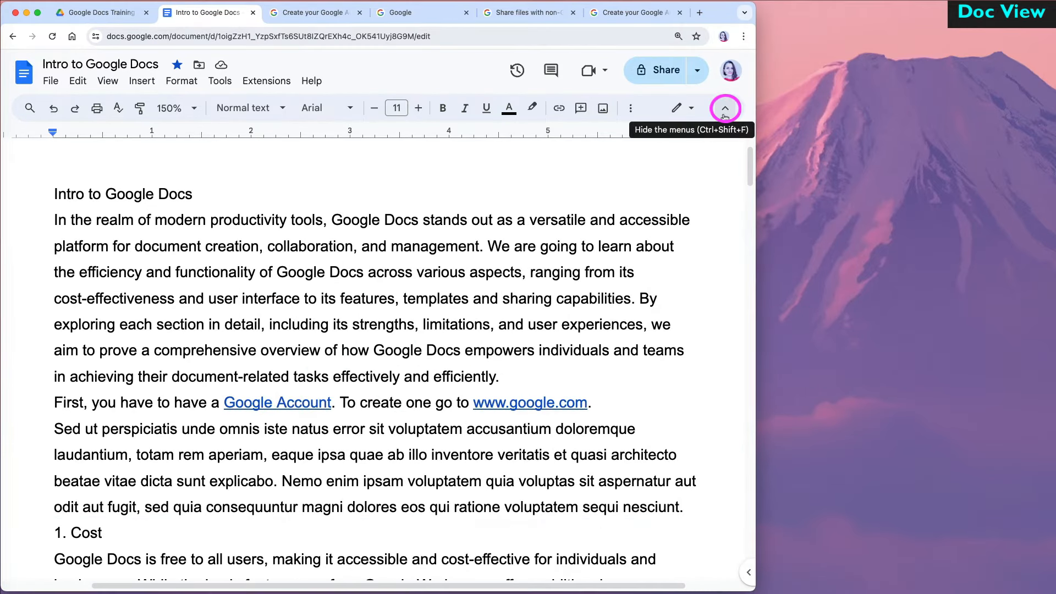
Try hiding the menus, and magnify the document's opening paragraphs before restoring the normal view
click(725, 109)
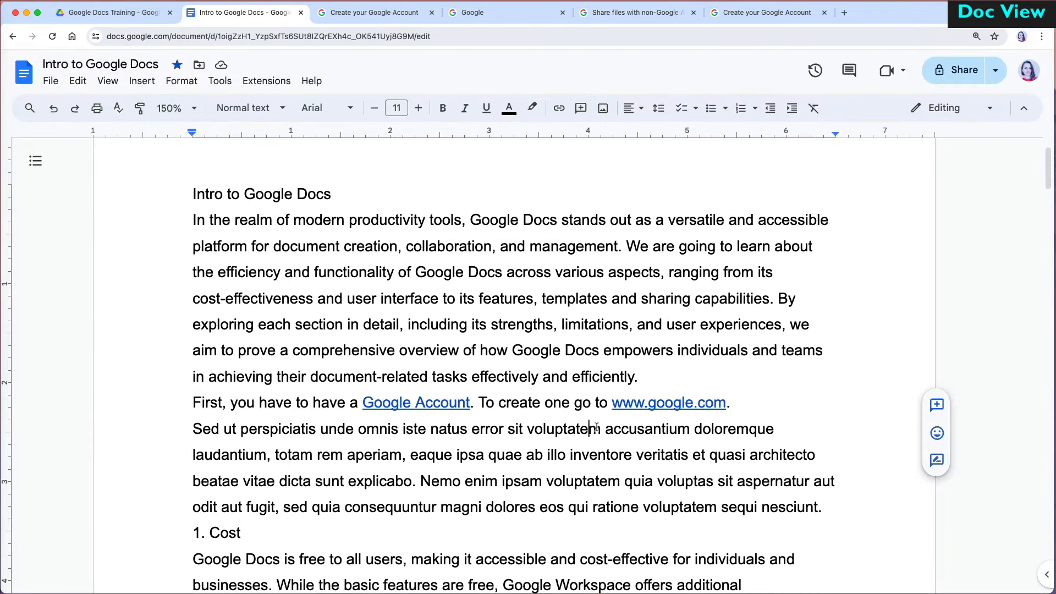
scroll(597, 426, up, 2)
scroll(597, 427, up, 5)
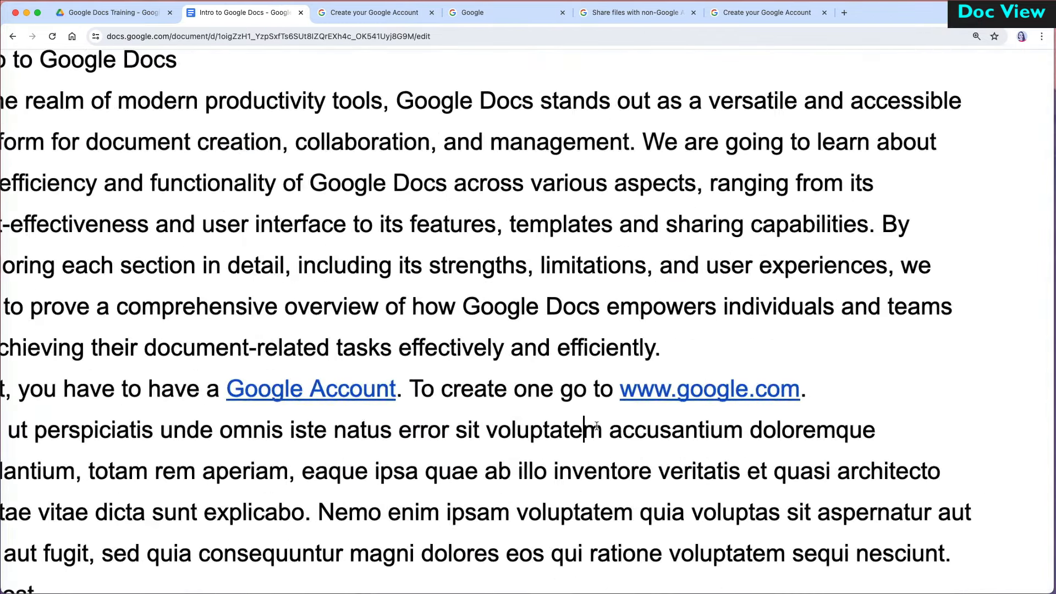
scroll(597, 426, down, 6)
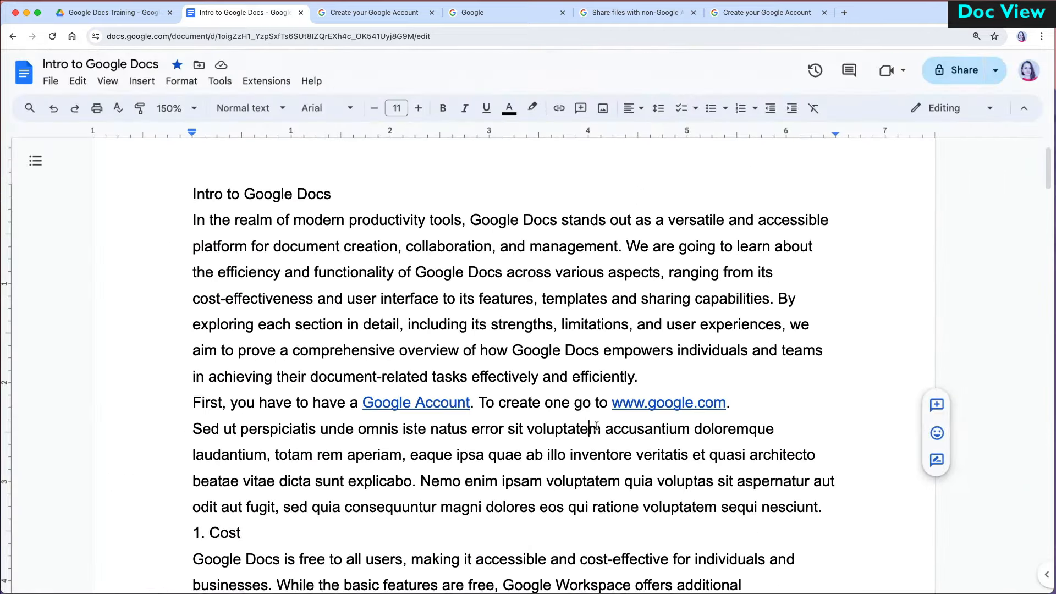
Try the document zoom at 200%
click(174, 108)
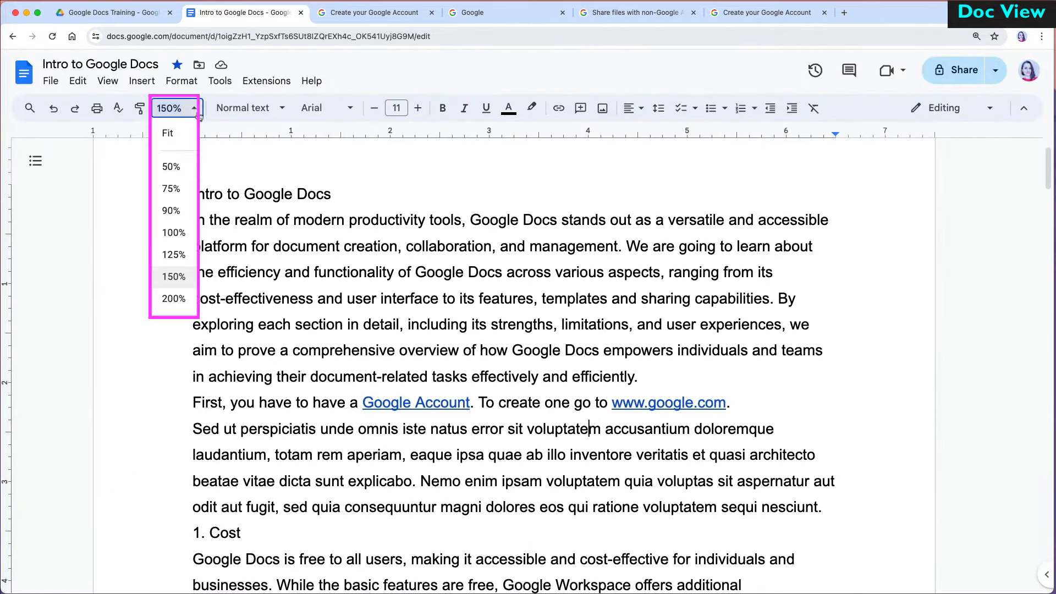
click(174, 299)
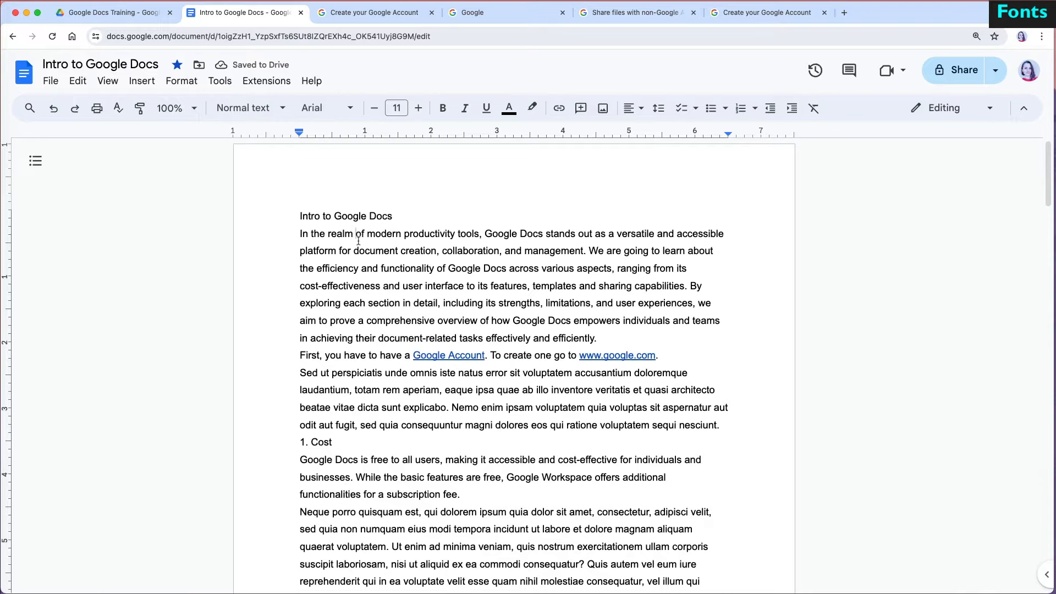
Try Verdana on the entire document's text, and set the font to Montserrat Medium instead
key(ctrl+a)
click(349, 107)
mouse_move(370, 355)
scroll(389, 499, down, 5)
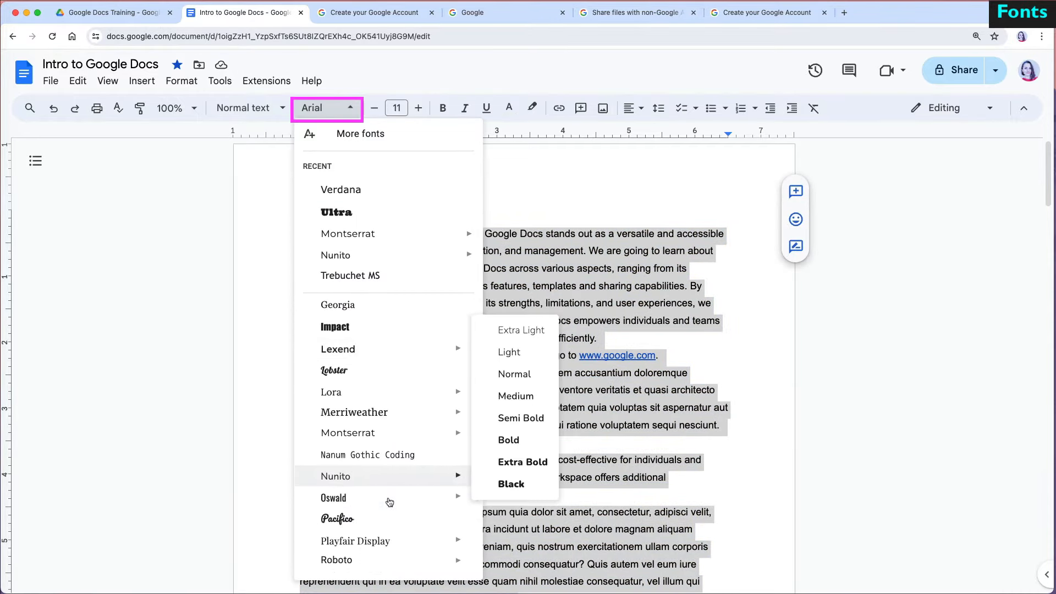
scroll(389, 500, down, 2)
click(359, 562)
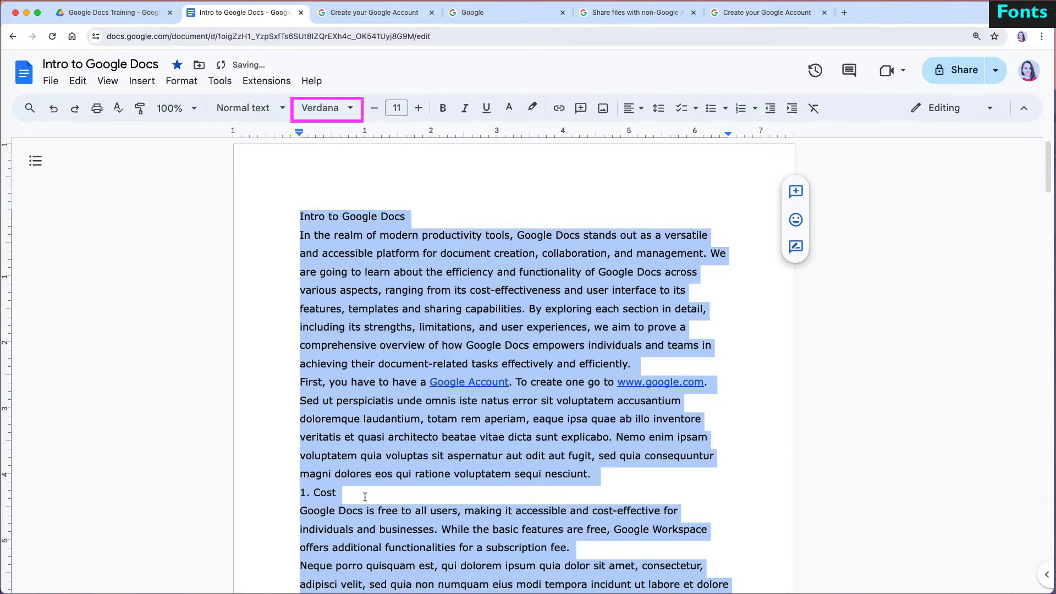
click(350, 109)
mouse_move(373, 235)
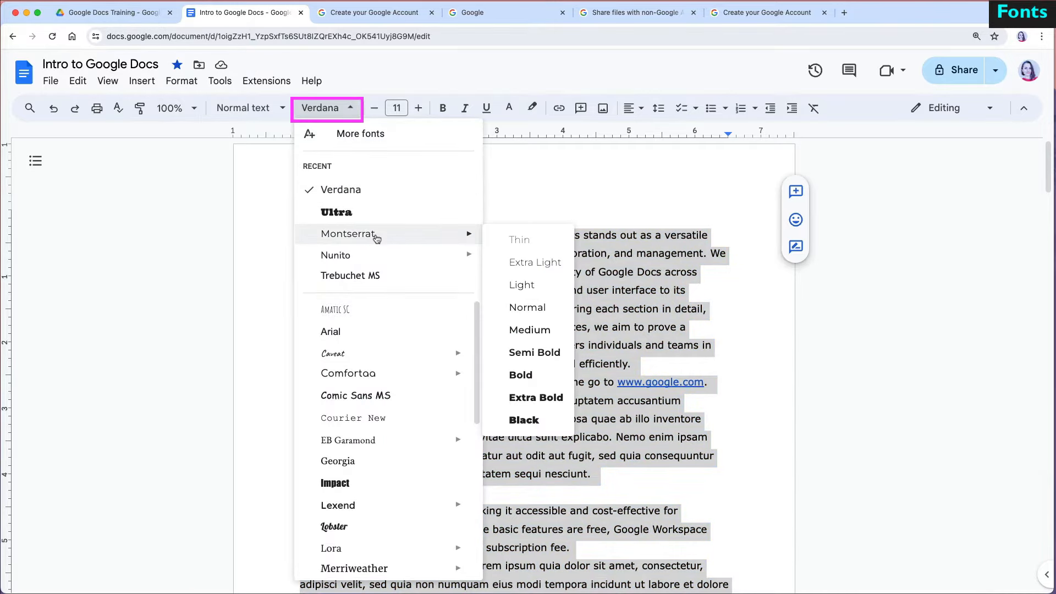
click(543, 330)
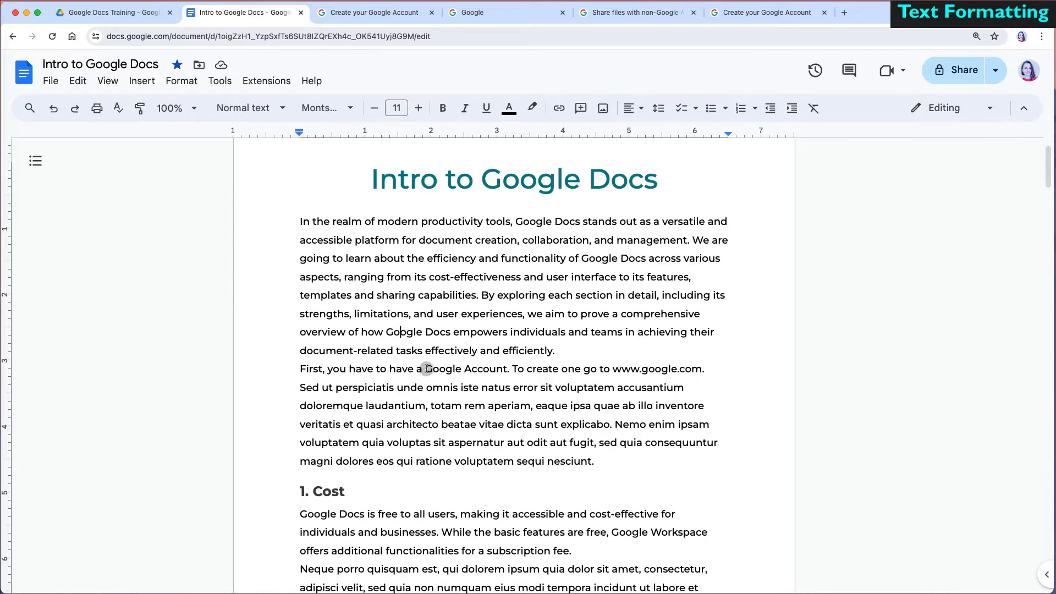
Underline the linked words "Google Account" in the "First, you have to have" sentence and color them dark cornflower blue
drag(426, 369, 505, 370)
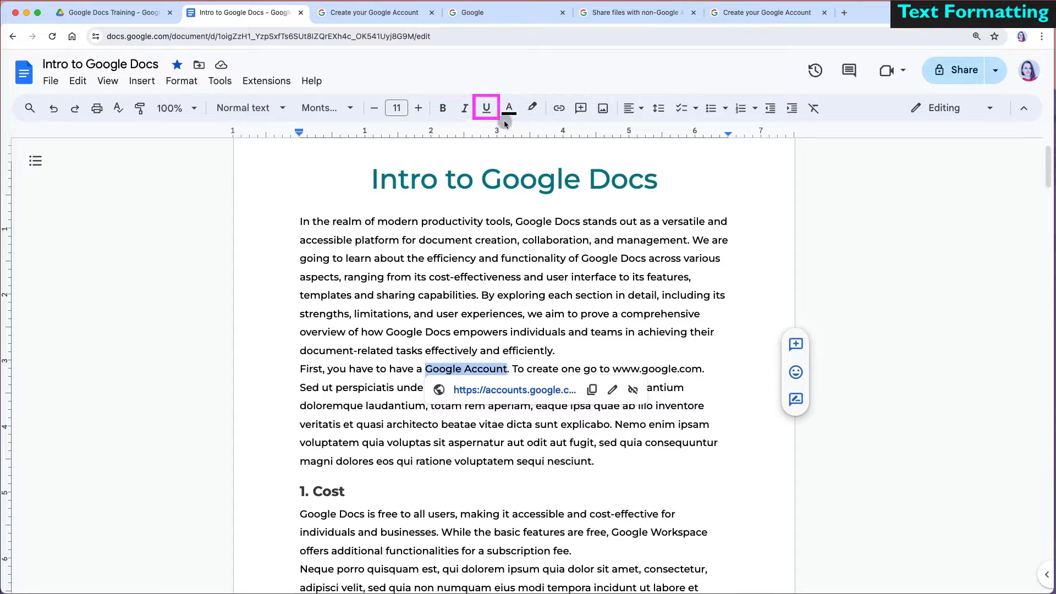
click(487, 109)
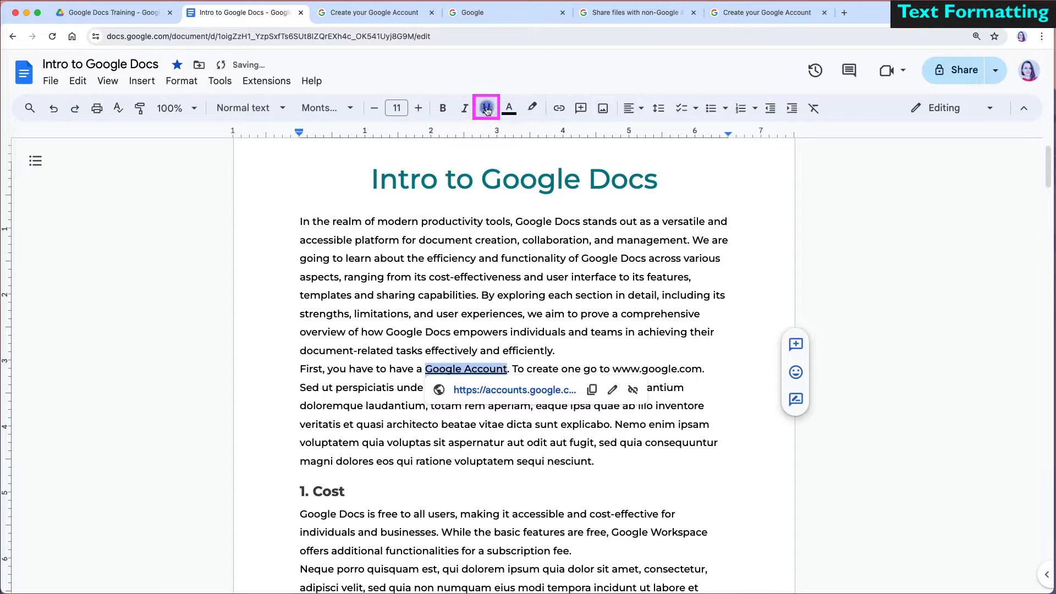
click(509, 108)
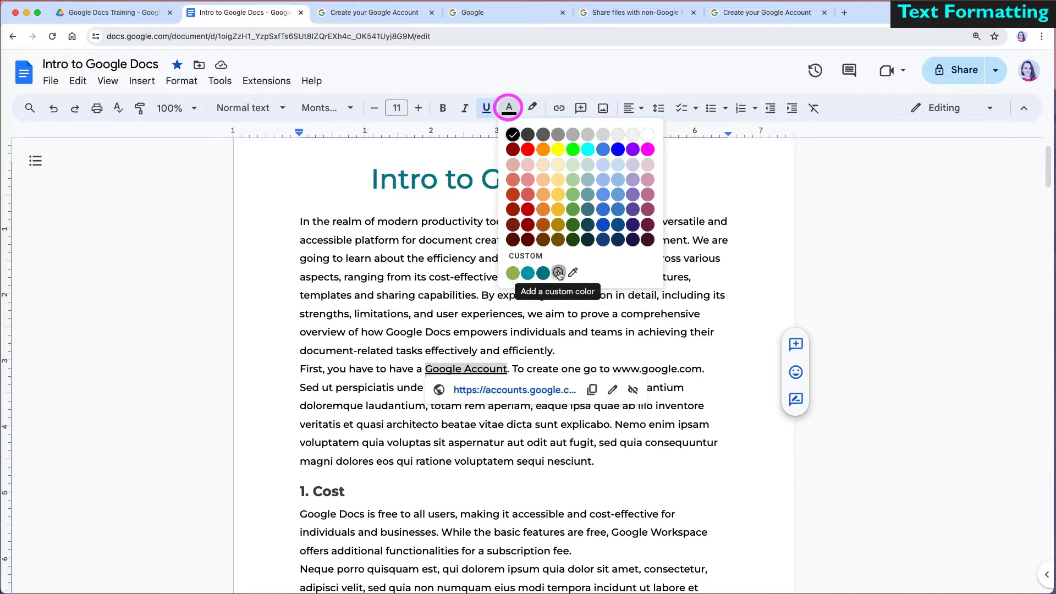
click(603, 209)
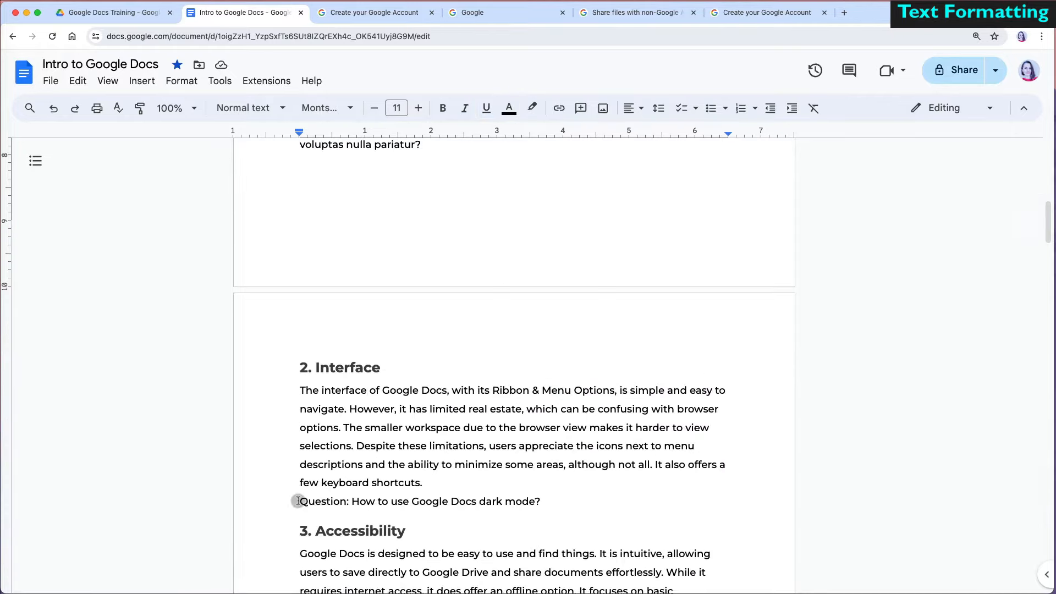
In the "2. Interface" section, make the word "Question" bold and italicize "How to use Google Docs dark mode?"
double_click(318, 500)
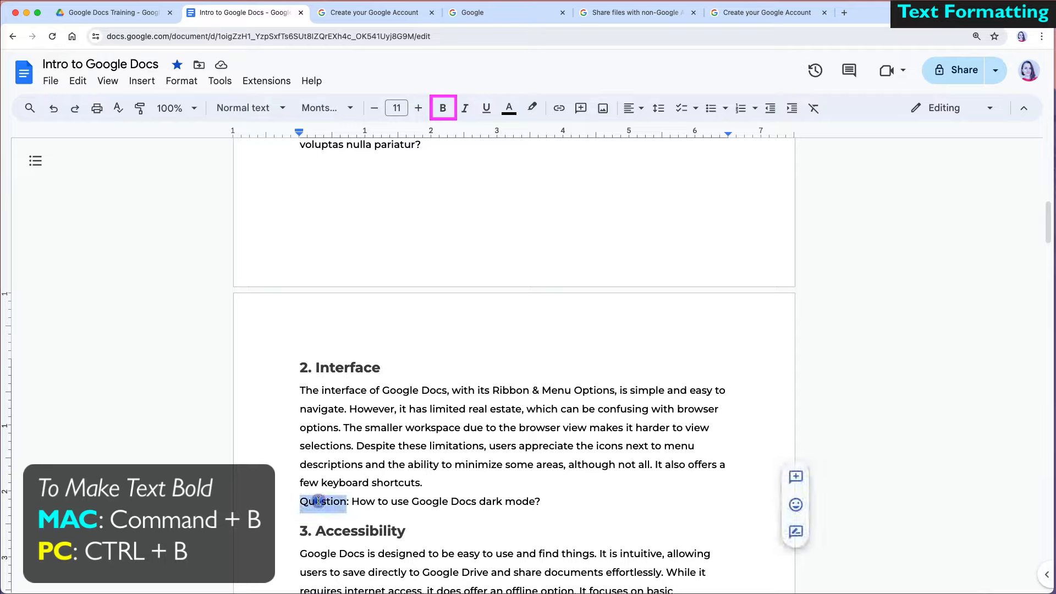
key(super+b)
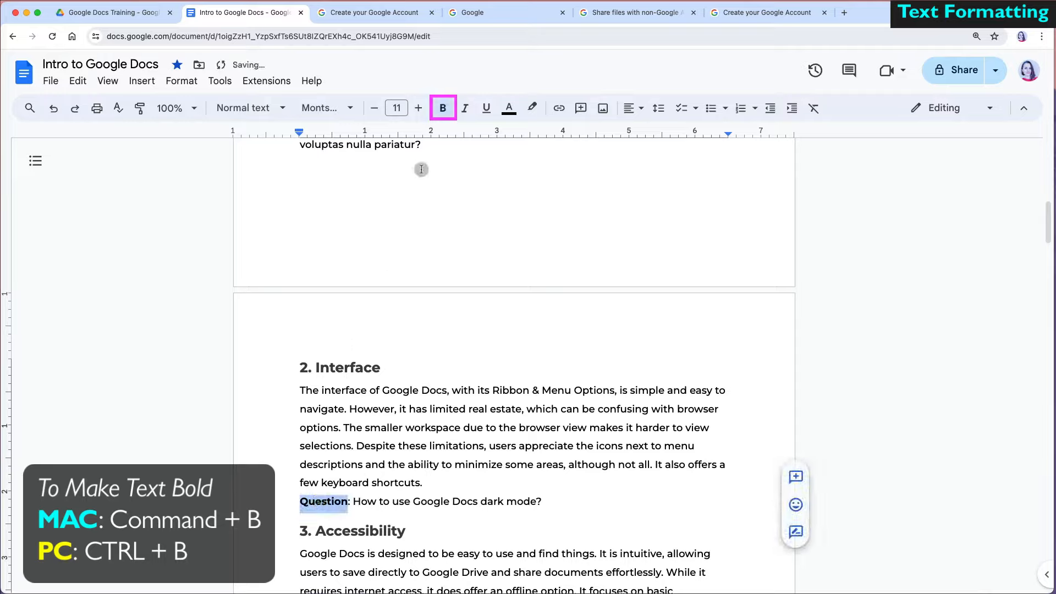
drag(543, 502, 352, 501)
key(super+i)
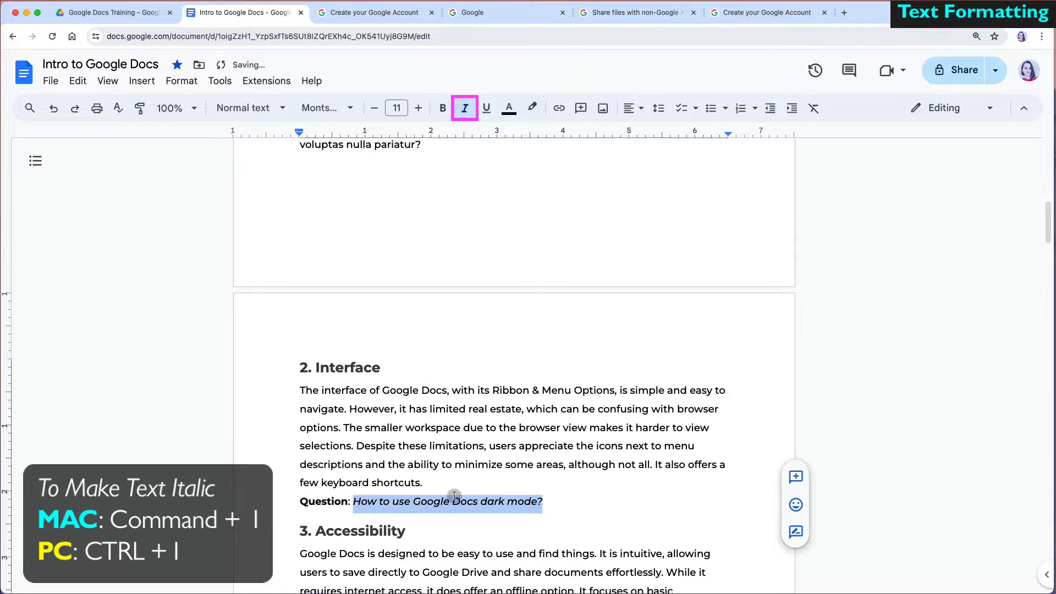
click(452, 501)
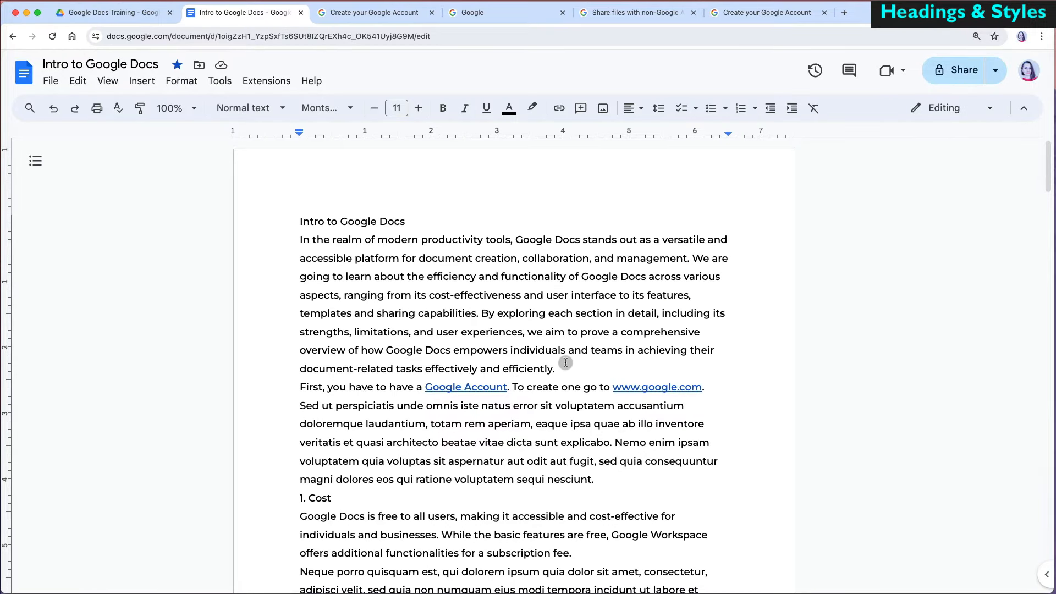
Apply the Normal text style to the "Intro to Google Docs" line and the opening paragraph
drag(567, 369, 282, 228)
click(282, 108)
mouse_move(283, 143)
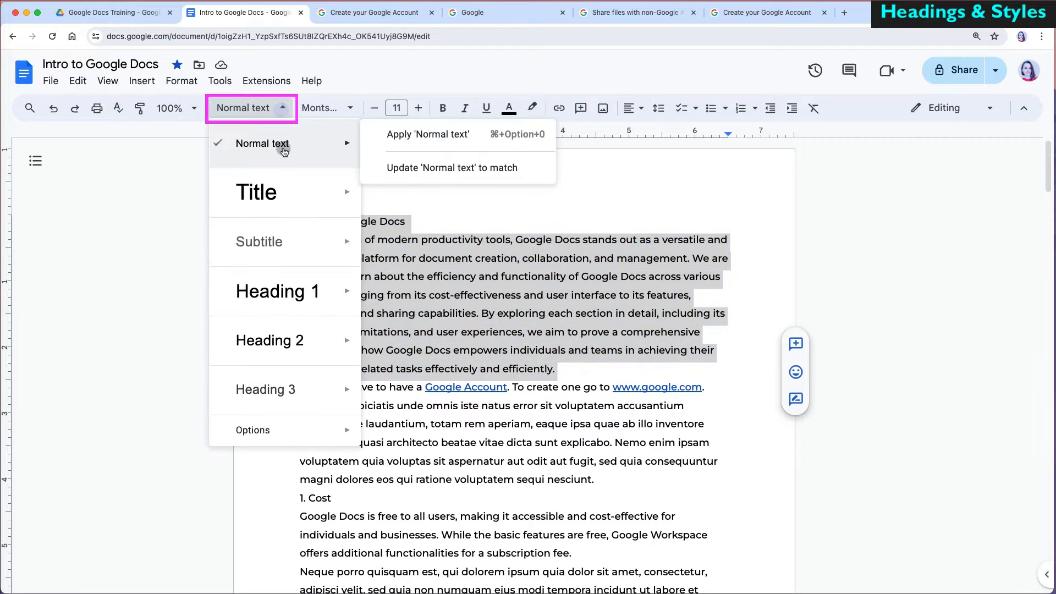
click(424, 135)
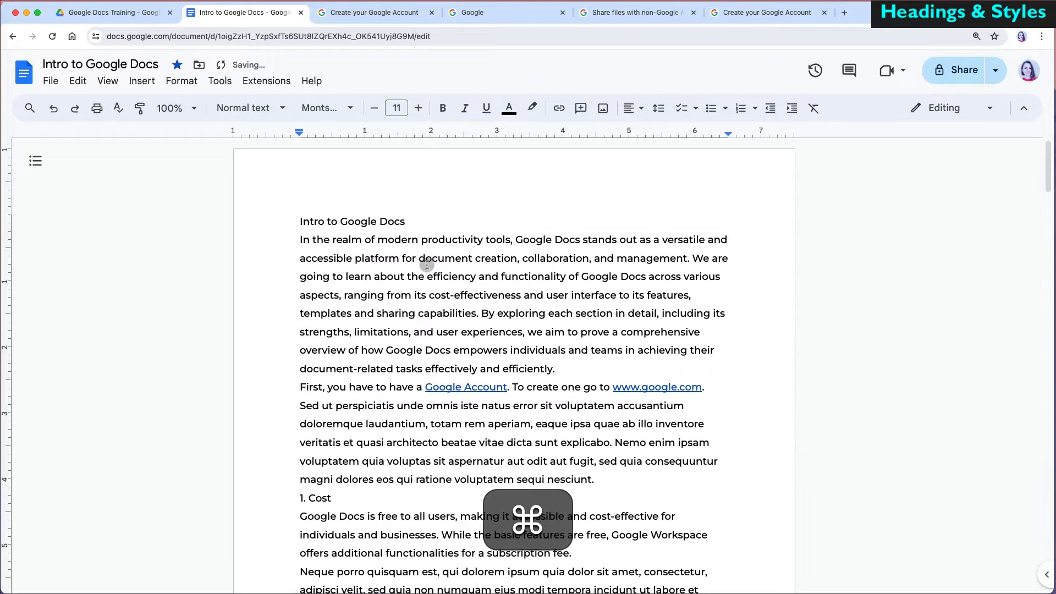
Update the Normal text style to match the formatting of the whole document's text
key(super+a)
click(284, 110)
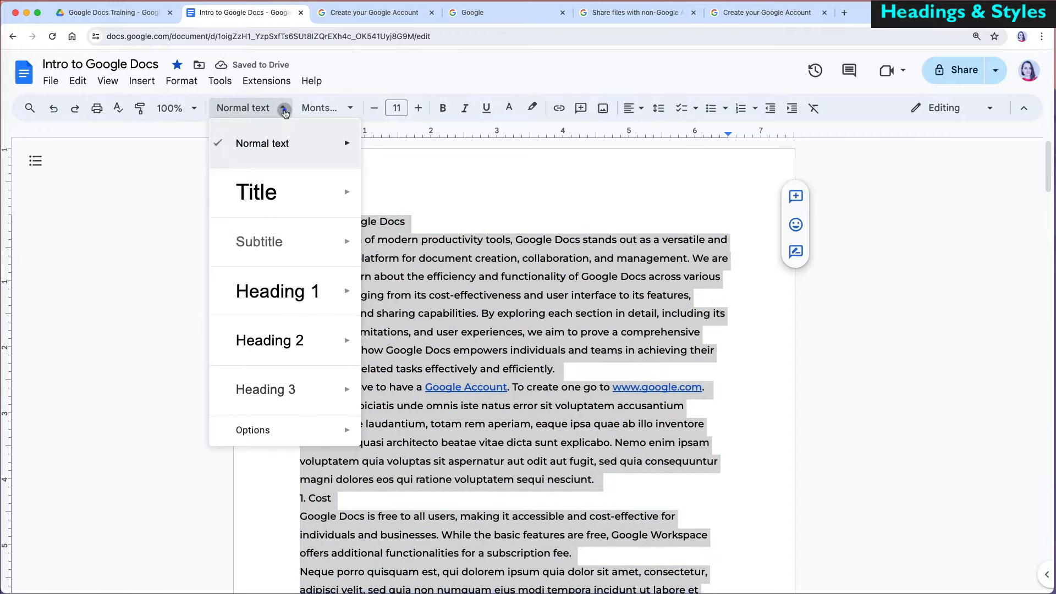
mouse_move(283, 143)
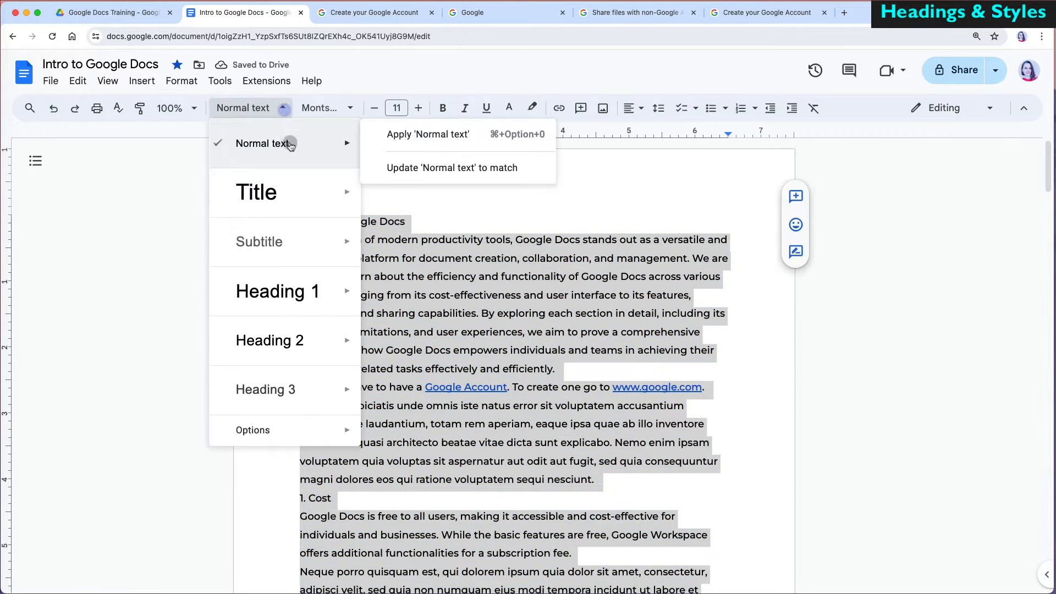
click(460, 168)
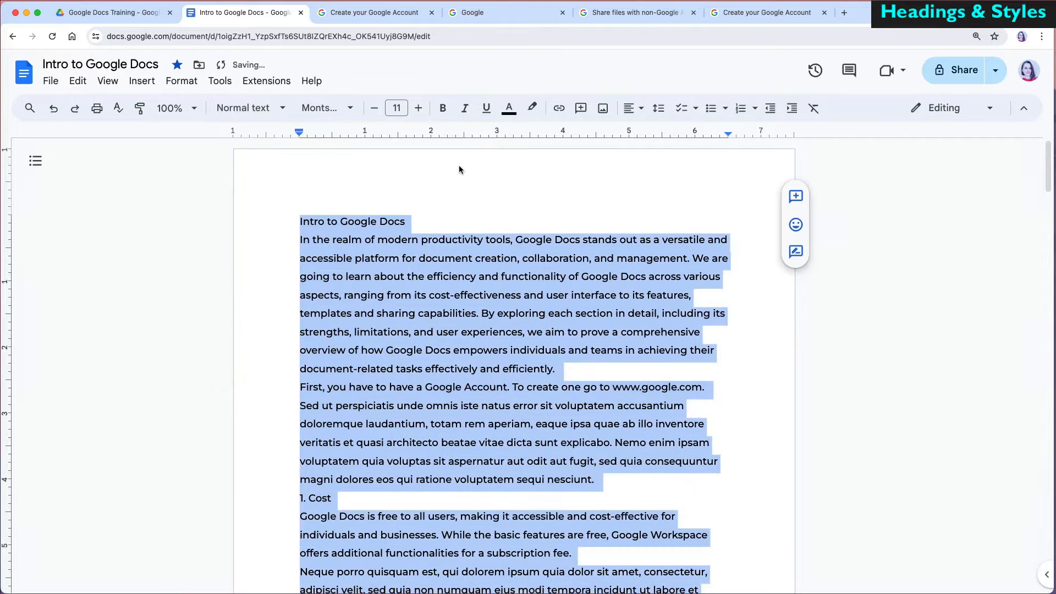
click(452, 261)
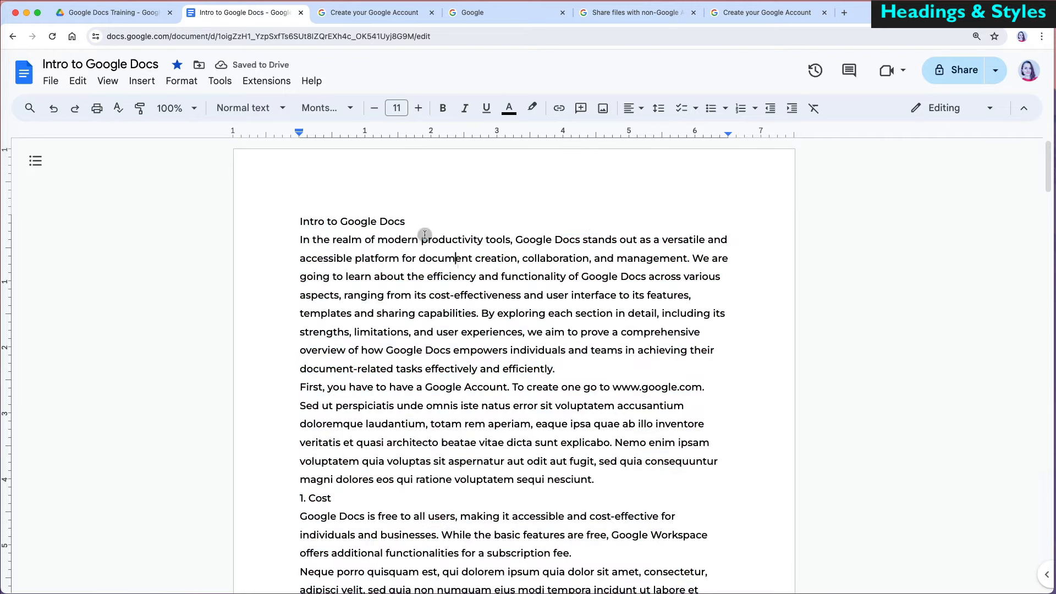
Apply the Title style to the "Intro to Google Docs" line at the start of the document
drag(407, 222, 304, 221)
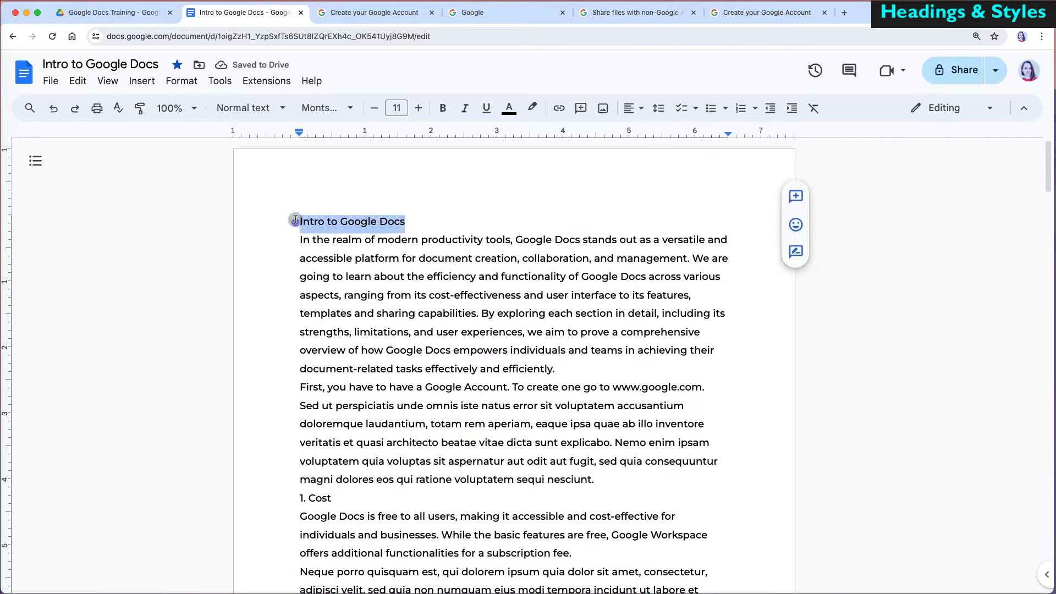
click(249, 108)
mouse_move(352, 195)
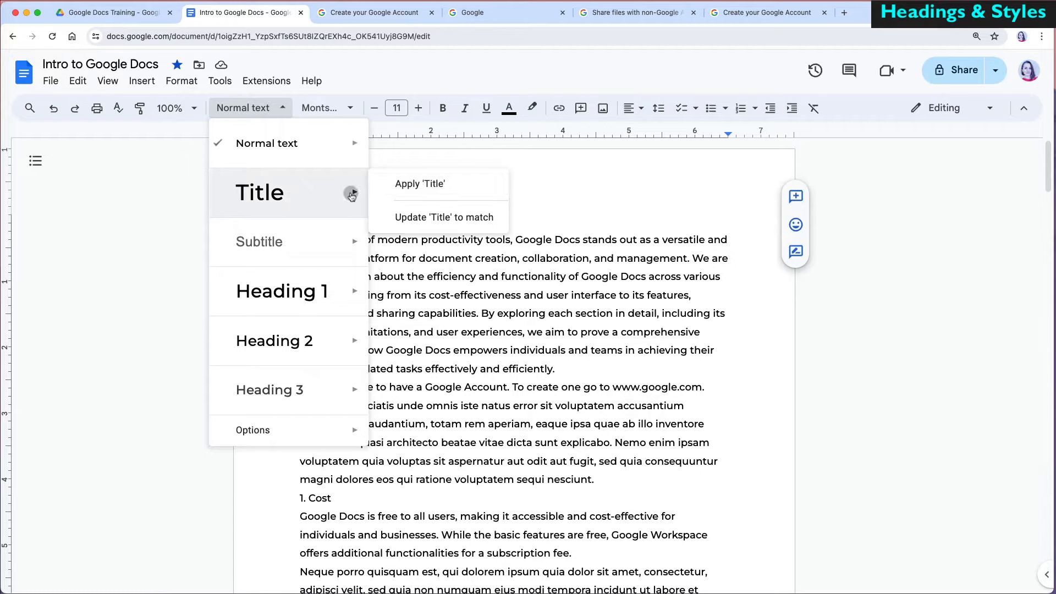
click(394, 186)
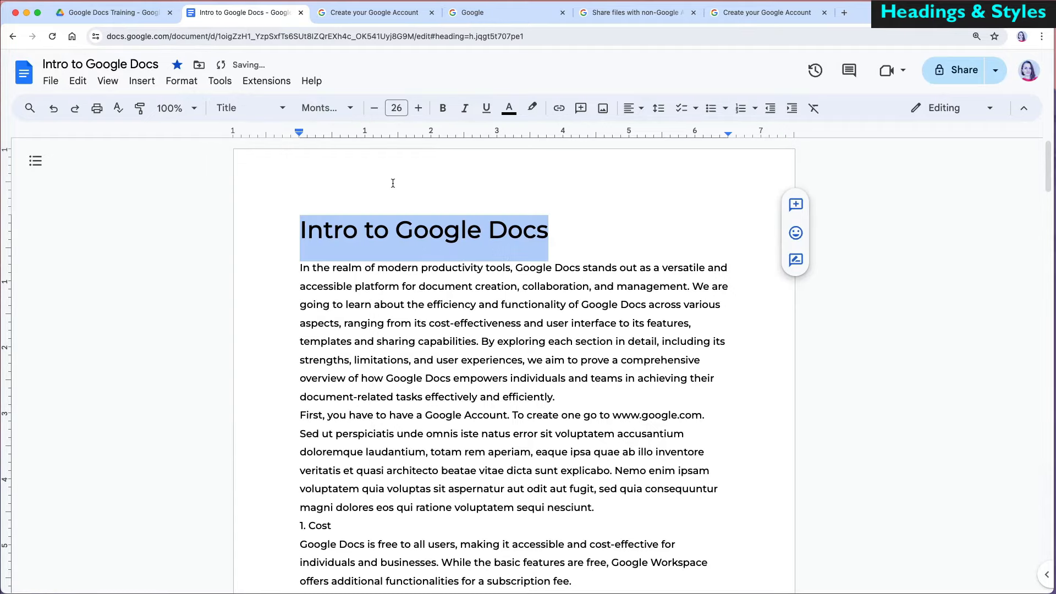
Set the title's text color to the custom teal #057f8b
click(510, 110)
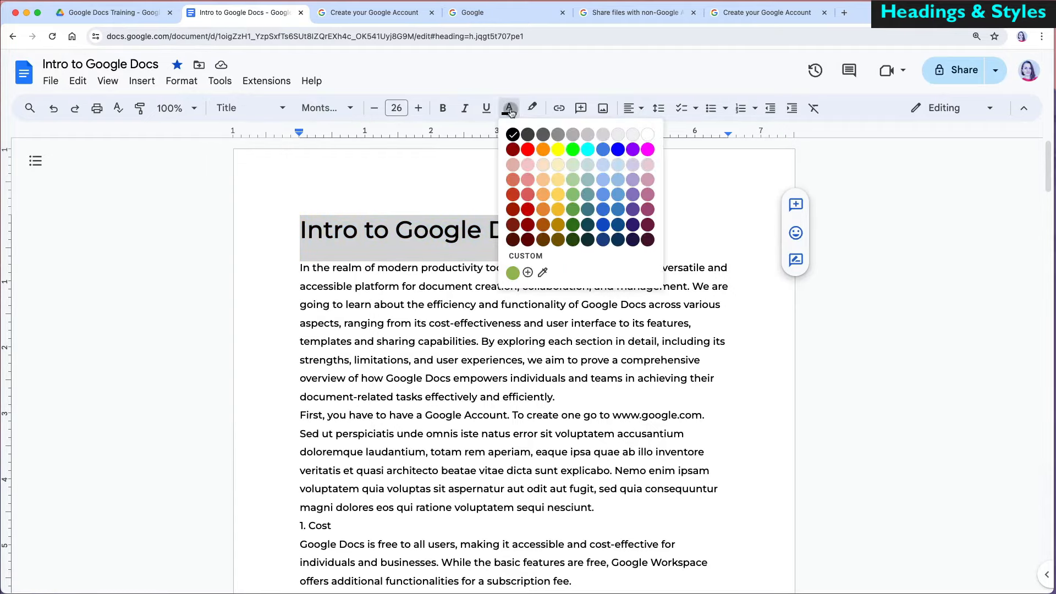
click(510, 110)
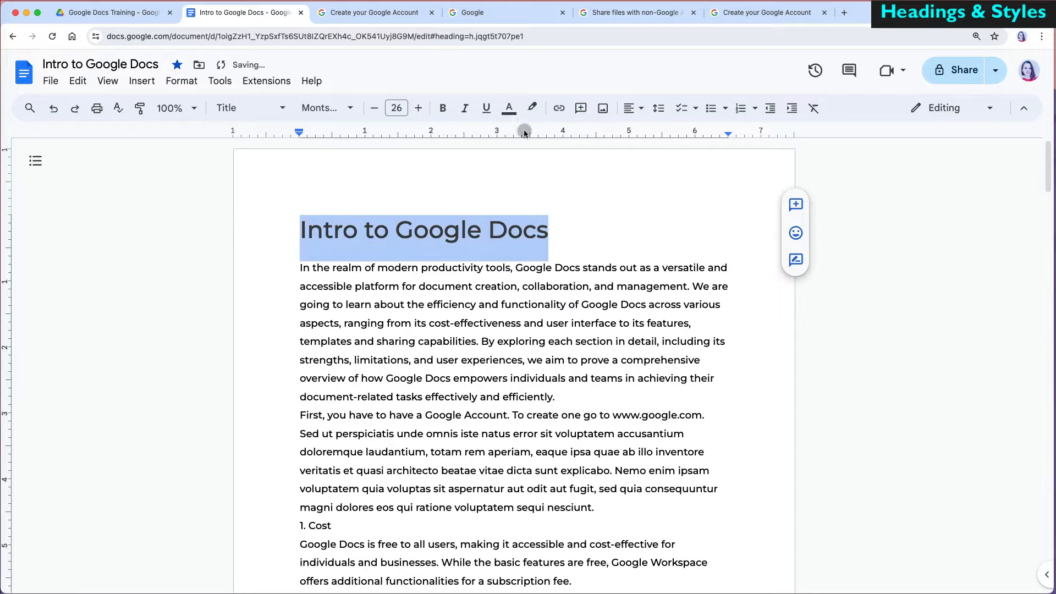
click(510, 110)
click(527, 272)
drag(526, 324, 567, 332)
click(619, 239)
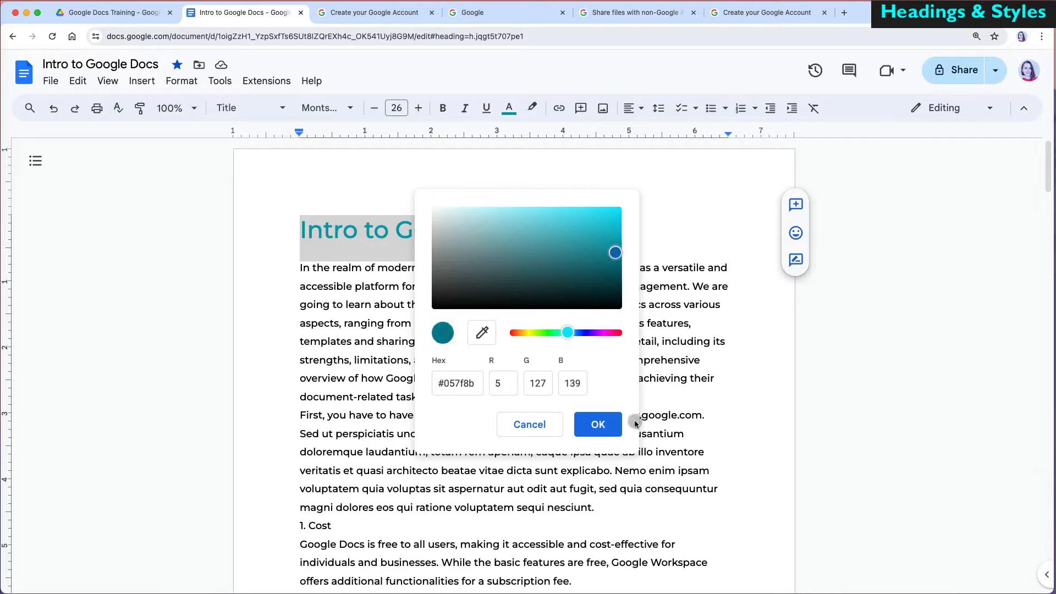
click(598, 424)
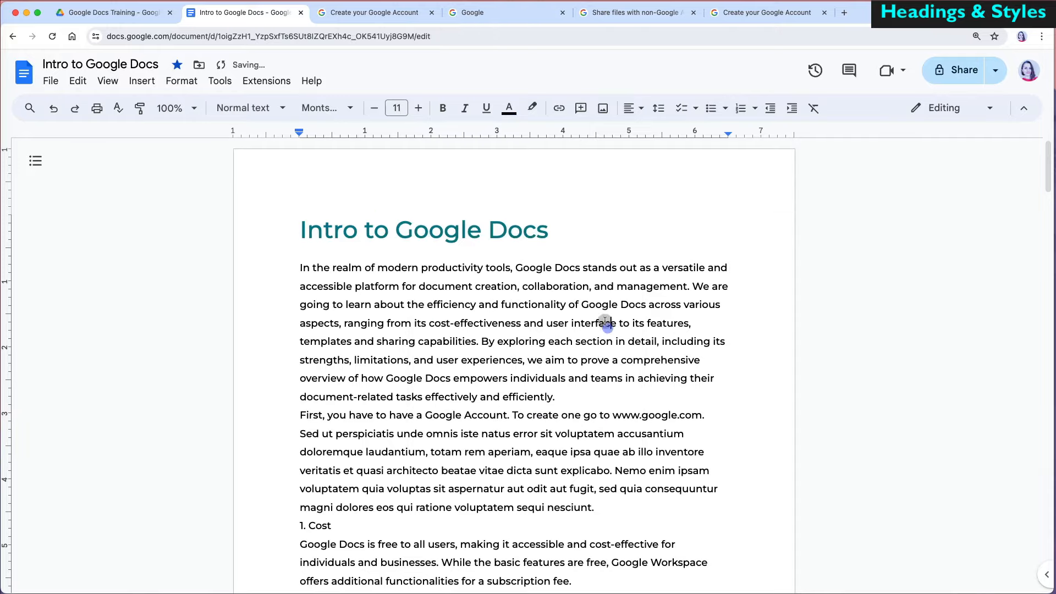
Increase the title's font size to 30 and update the Title style to match it
click(418, 108)
click(419, 108)
click(419, 108)
click(418, 108)
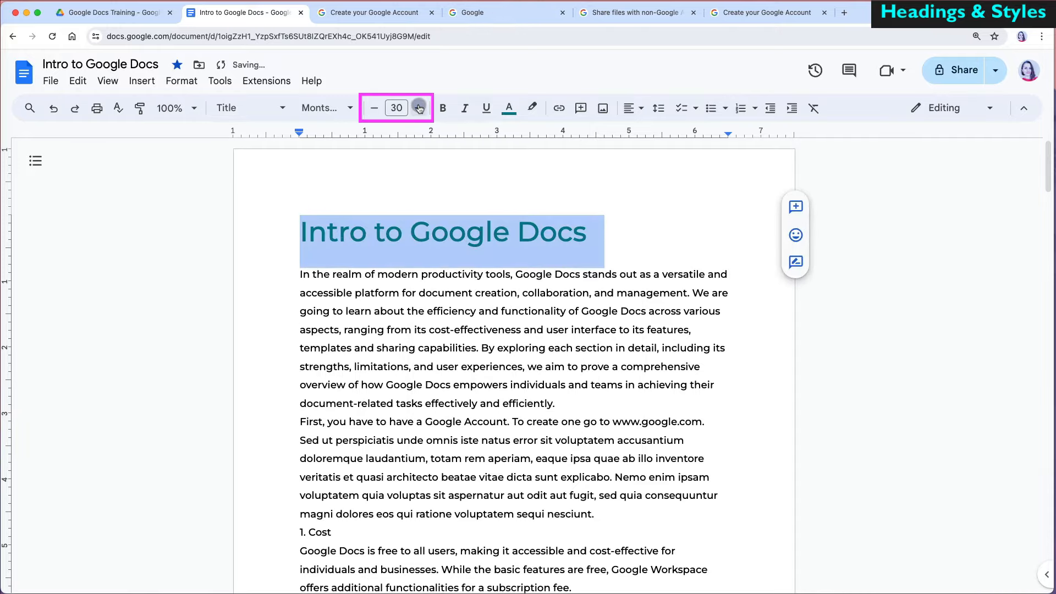
click(281, 108)
mouse_move(303, 193)
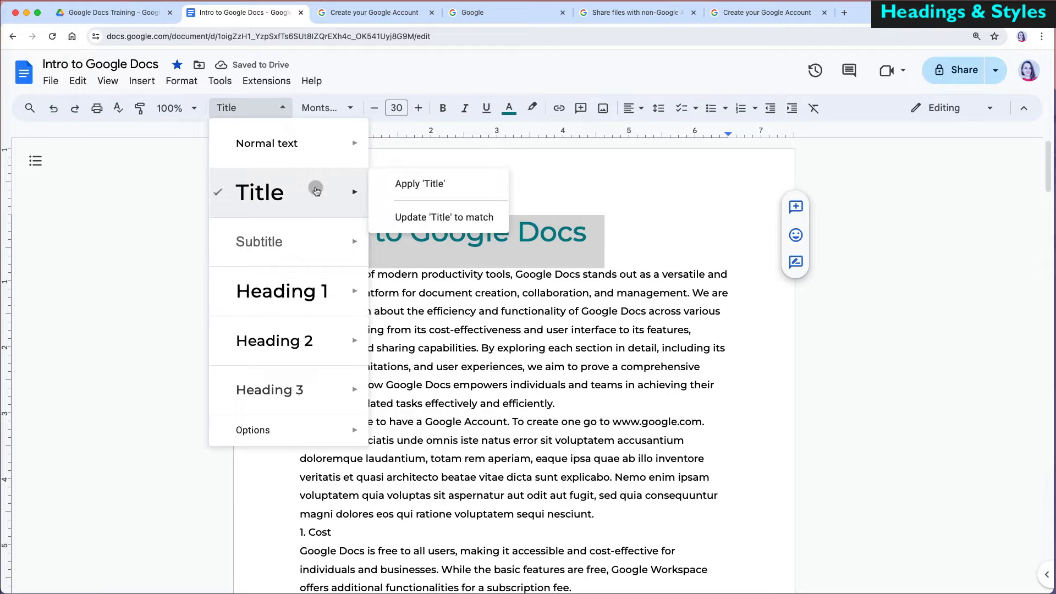
click(445, 218)
click(463, 367)
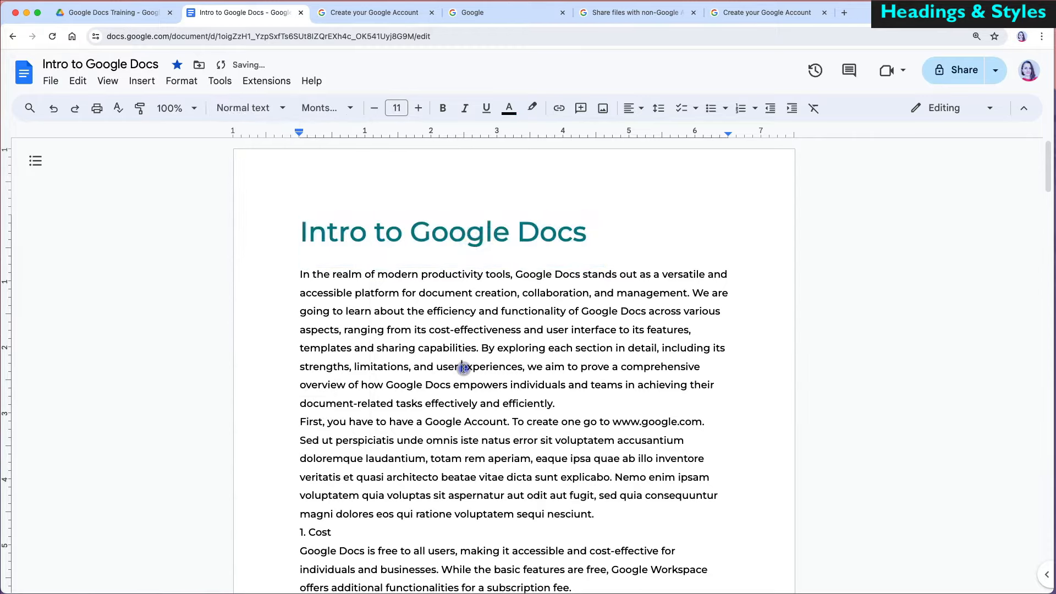
click(580, 402)
Select the headings "1. Cost", "2. Interface", "3. Accessibility" and "4. Features" together and apply the Subtitle style to them
scroll(580, 403, down, 2)
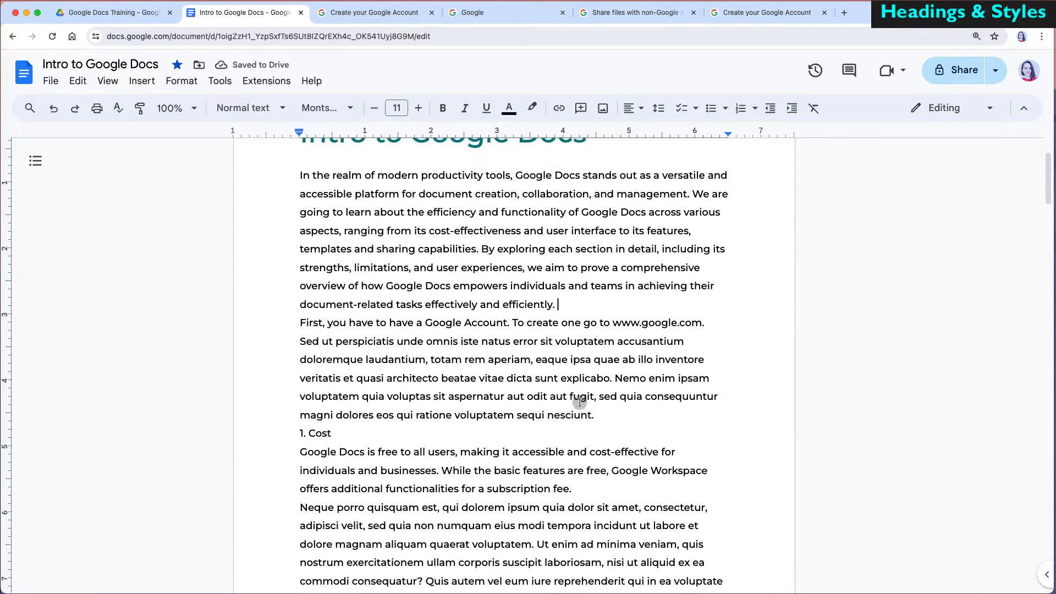
drag(356, 468, 300, 468)
scroll(484, 460, down, 3)
scroll(493, 465, down, 5)
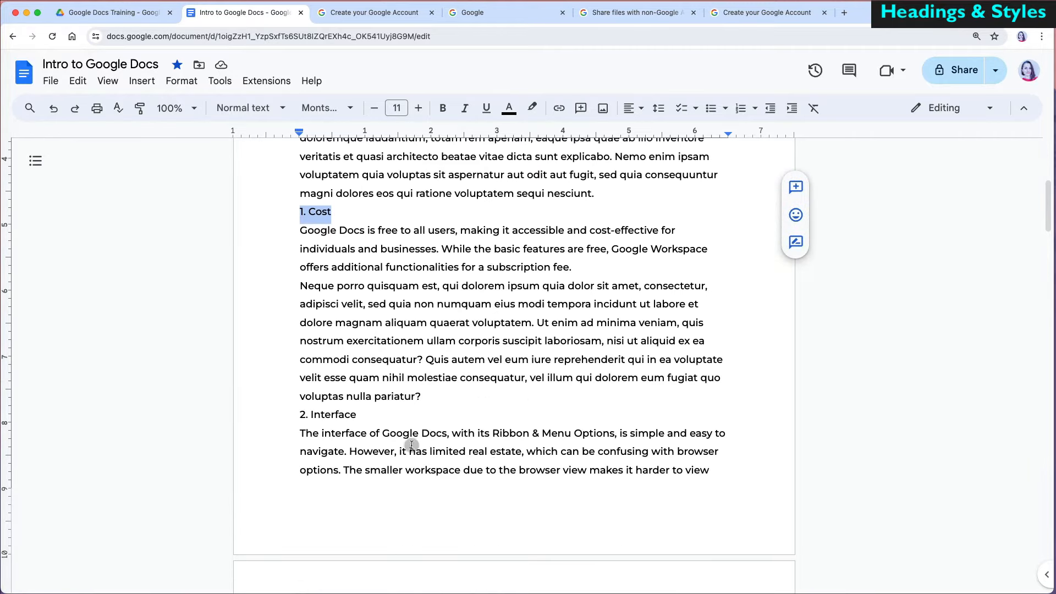
drag(358, 416, 303, 415)
scroll(429, 435, down, 8)
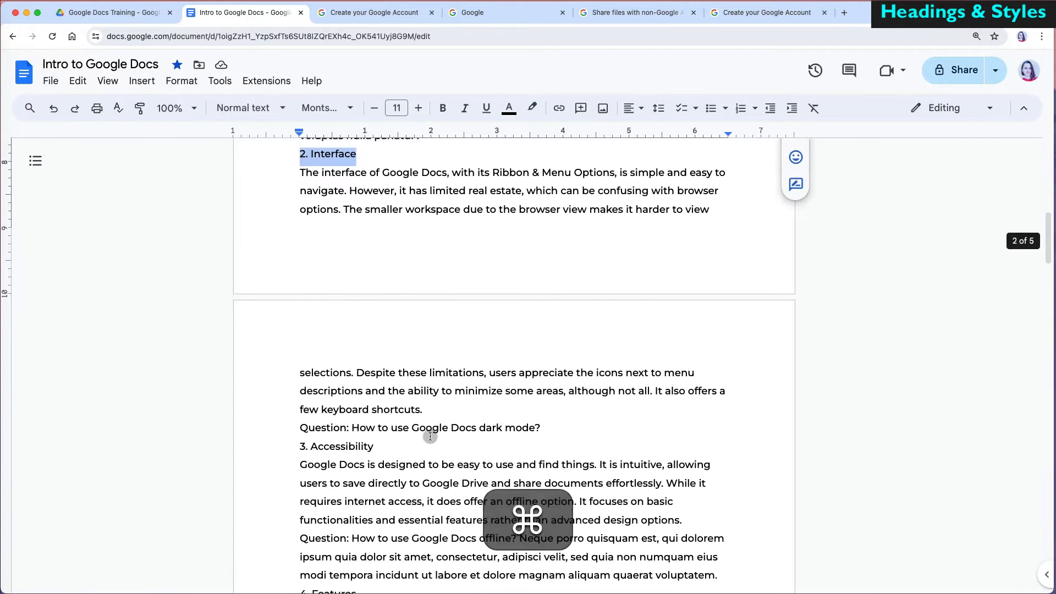
drag(377, 429, 300, 429)
scroll(421, 462, down, 5)
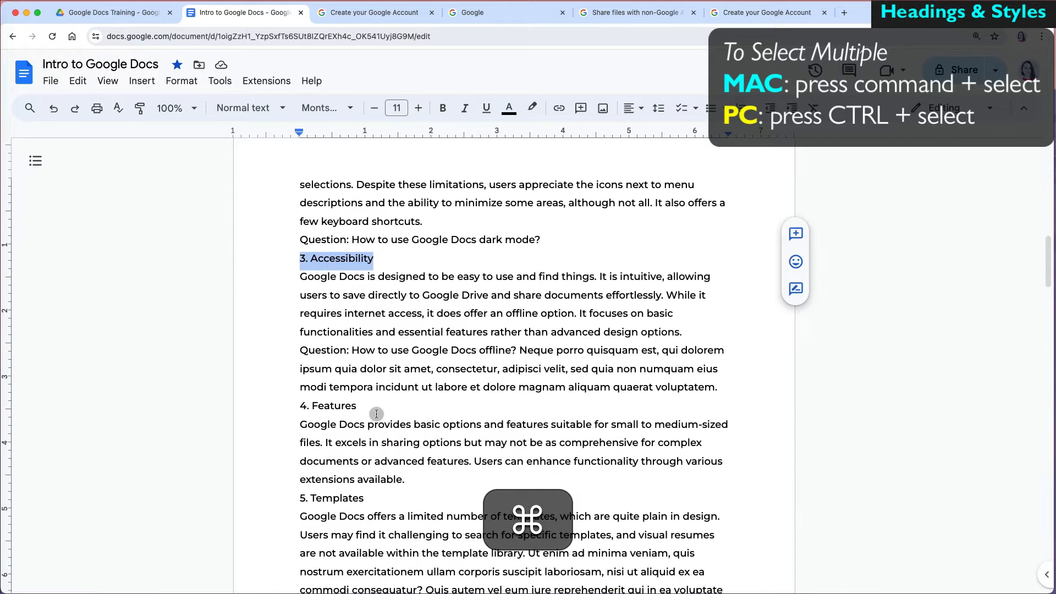
drag(359, 407, 301, 407)
scroll(335, 382, up, 15)
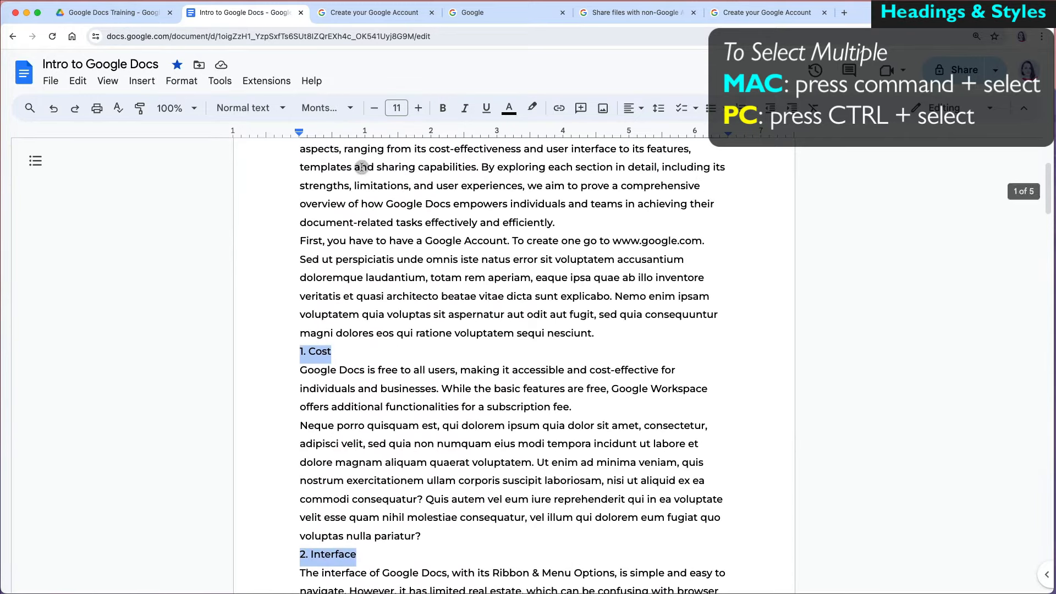
click(283, 109)
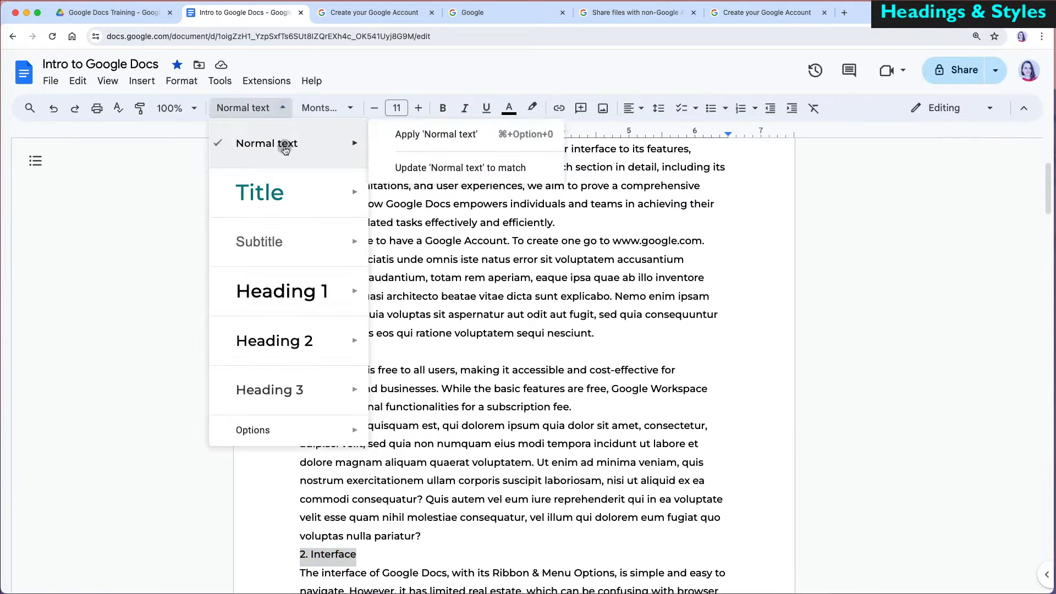
mouse_move(302, 240)
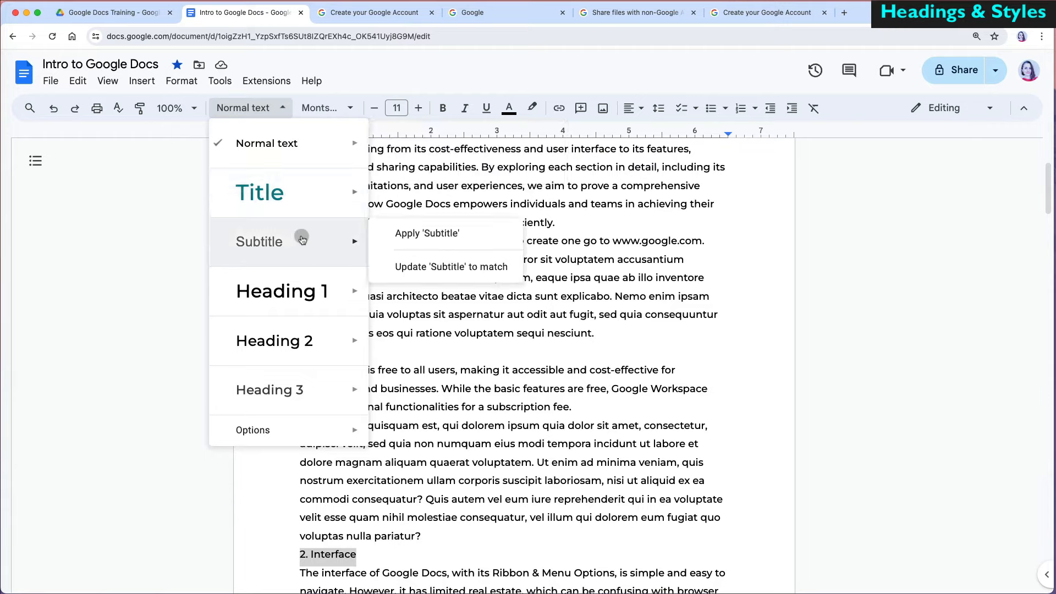
click(432, 237)
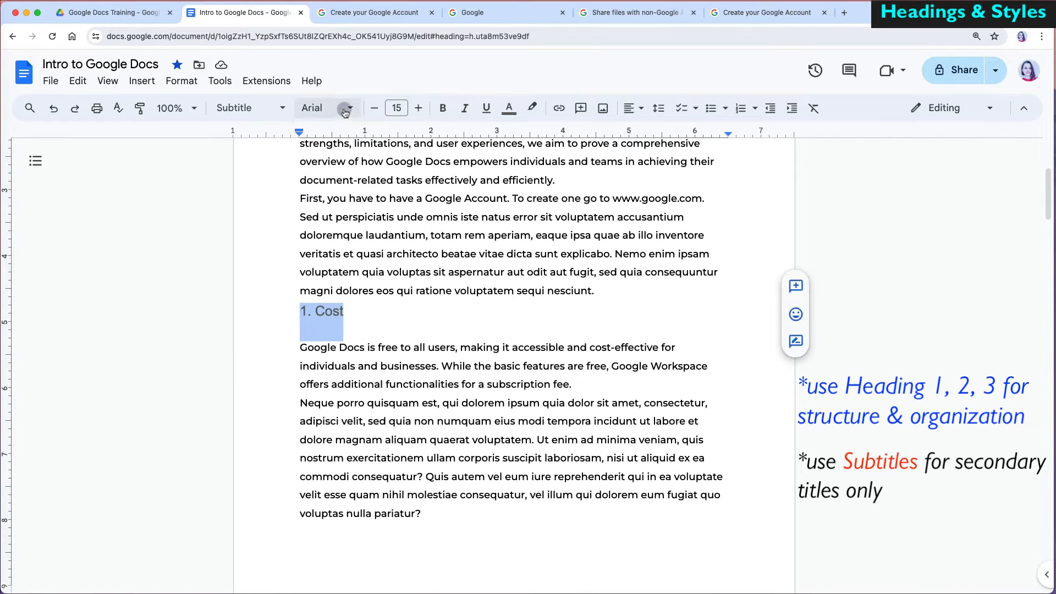
Change the "1. Cost" heading's font to bold Montserrat and its text color to a darker gray
click(350, 109)
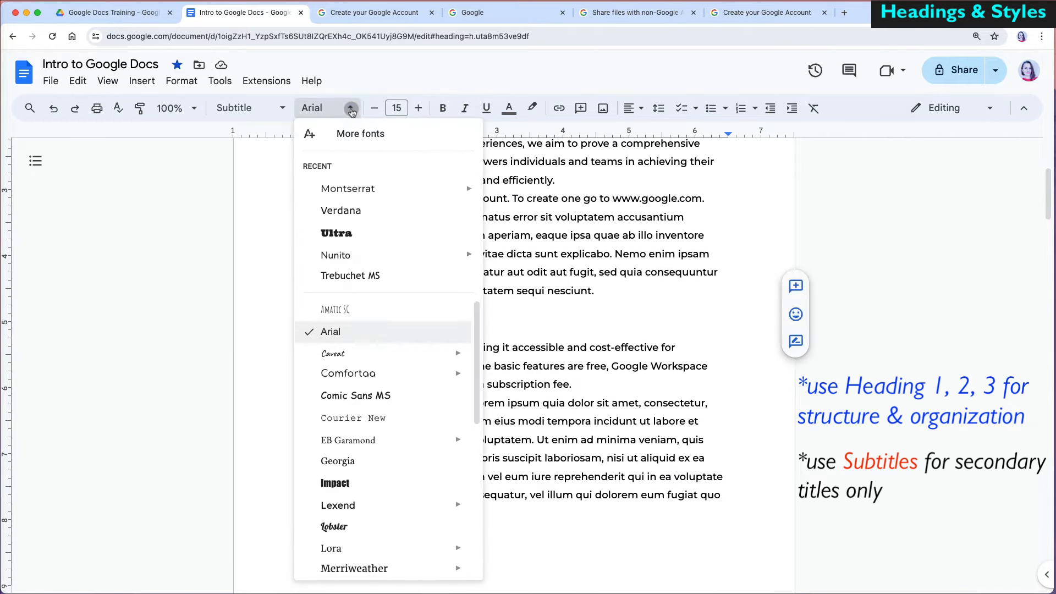
mouse_move(370, 189)
click(547, 327)
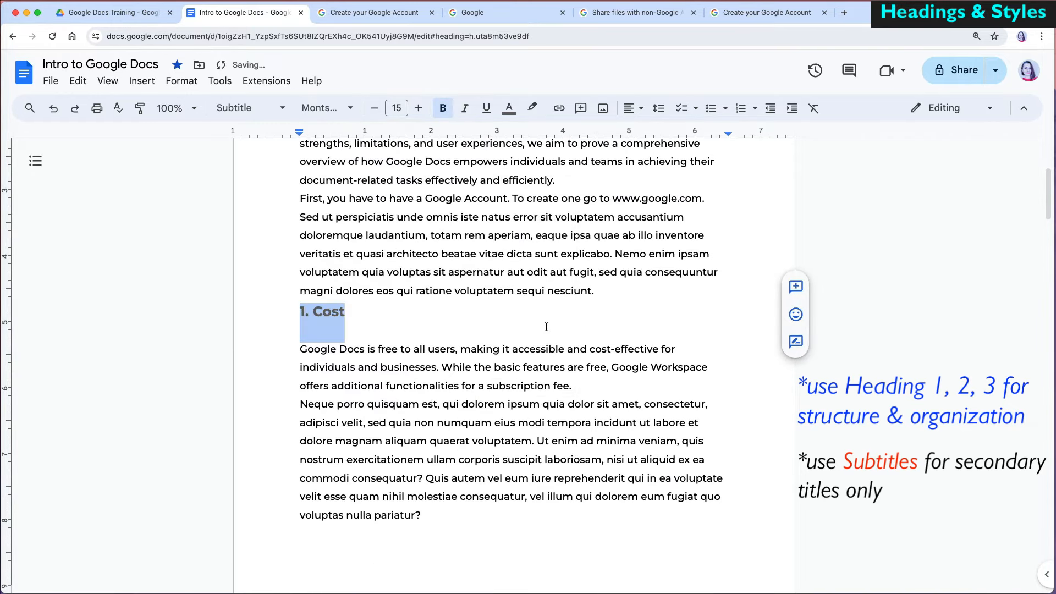
click(509, 110)
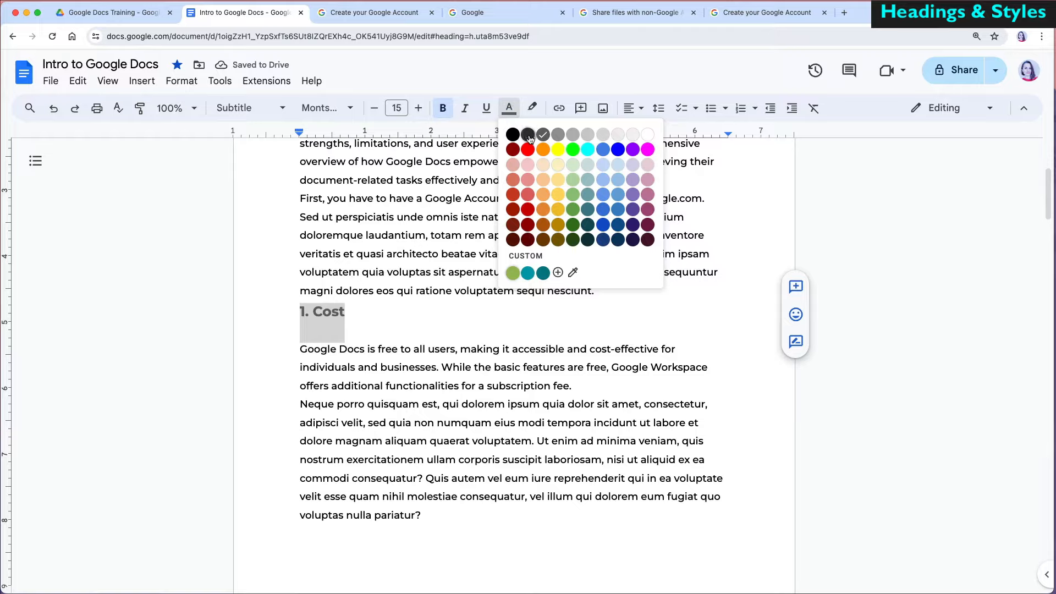
click(528, 135)
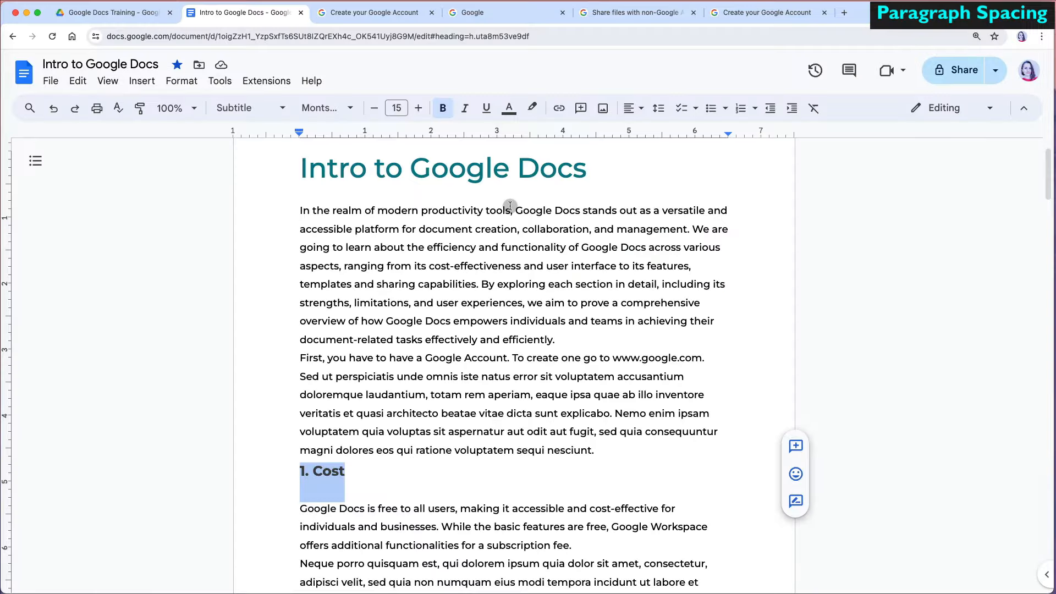
Remove the space after the "1. Cost" heading and add space before it
click(191, 84)
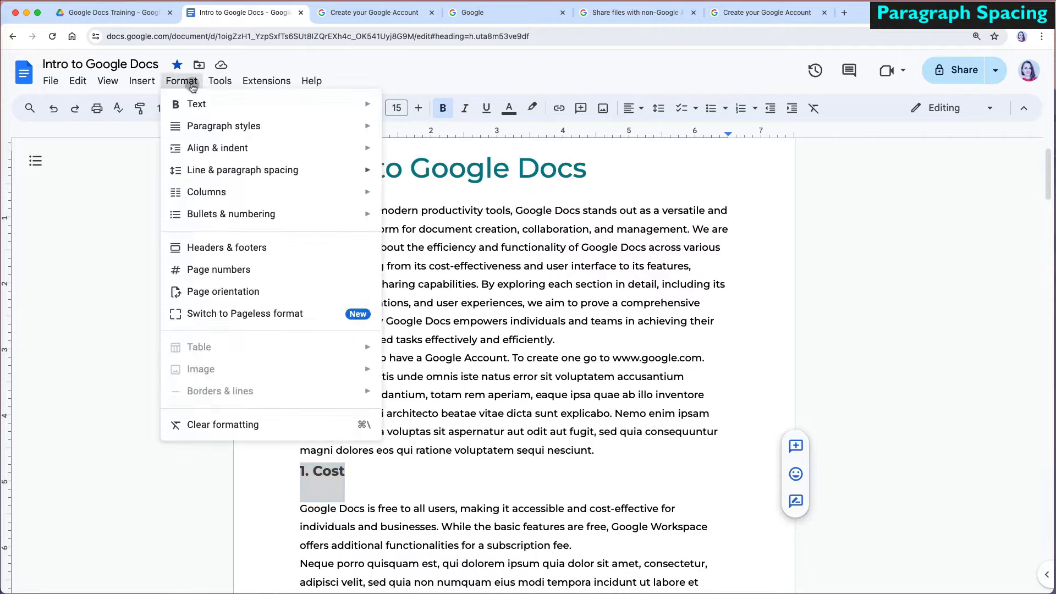
click(225, 172)
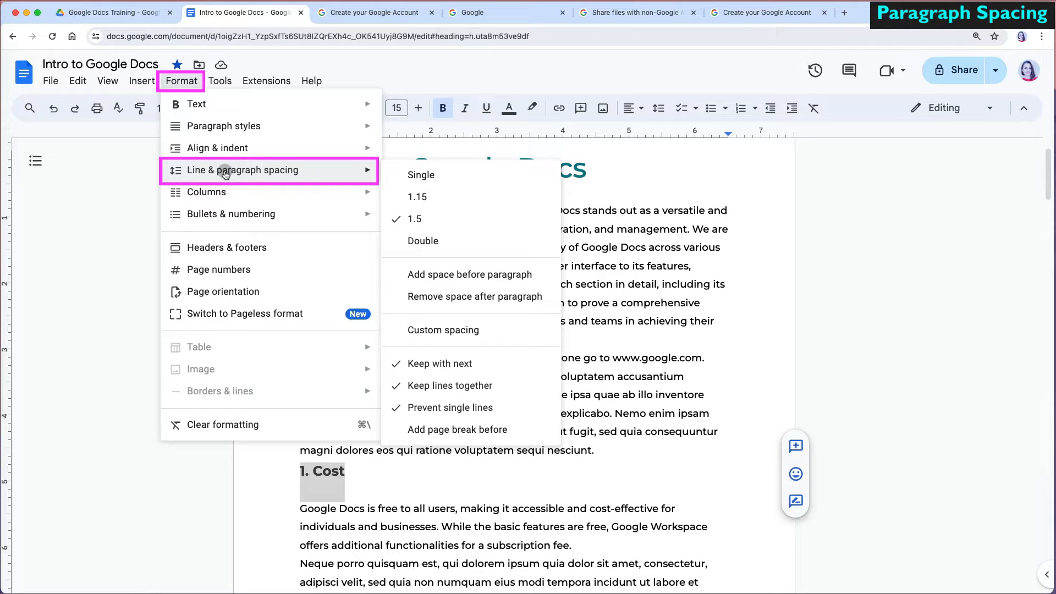
click(445, 297)
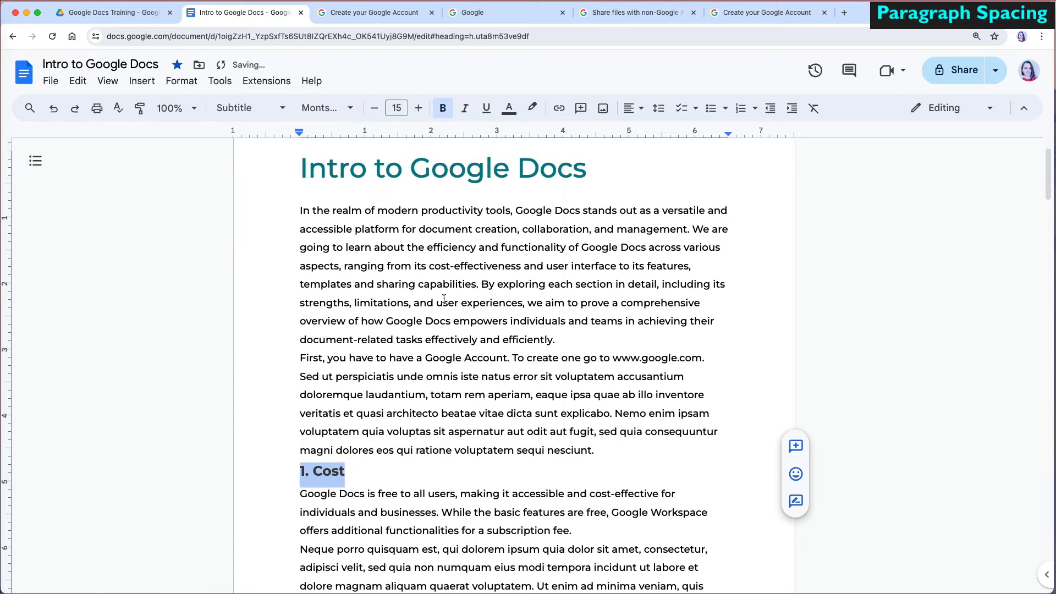
click(188, 82)
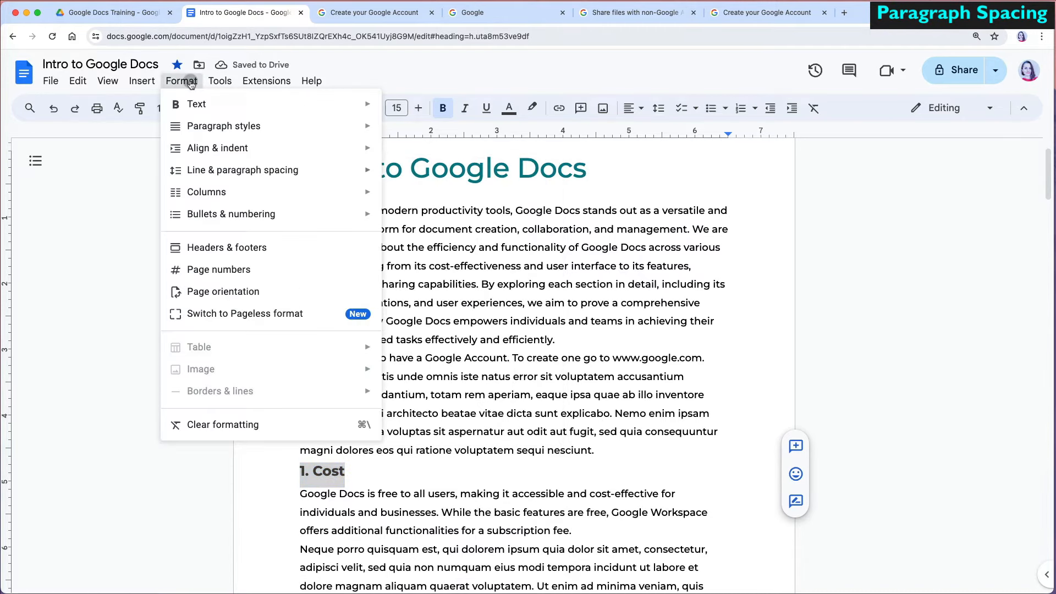
mouse_move(210, 170)
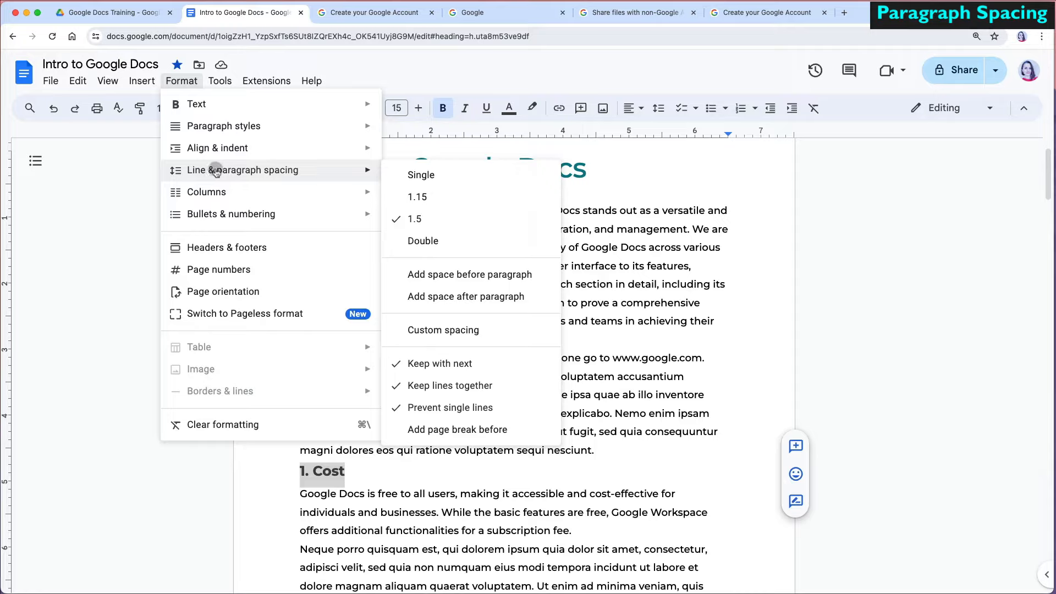
click(428, 281)
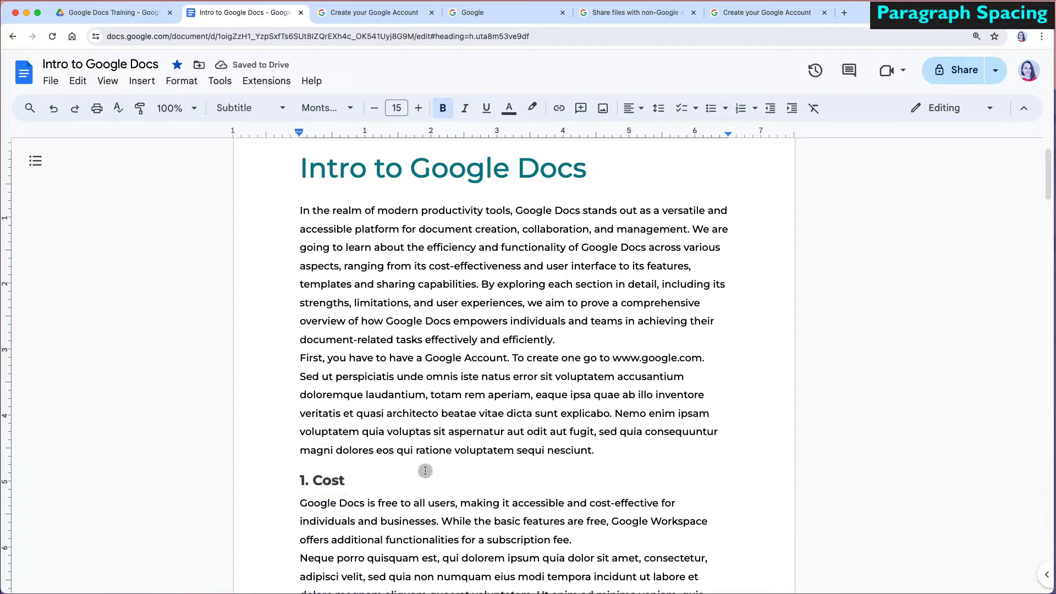
Update the Subtitle style to match the "1. Cost" heading and check the other numbered headings
scroll(440, 481, down, 5)
click(278, 109)
mouse_move(308, 242)
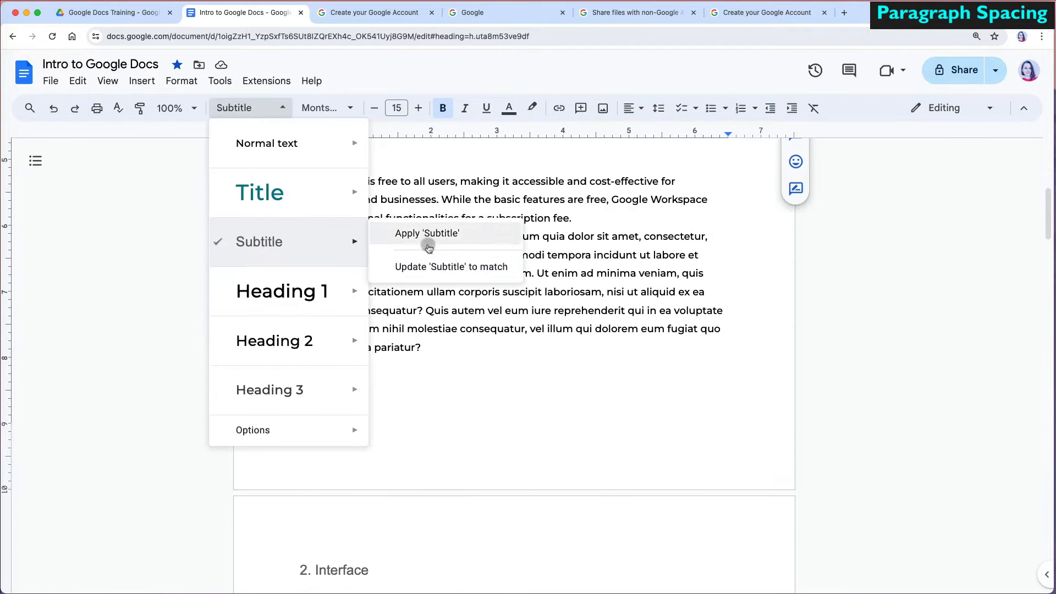
click(461, 267)
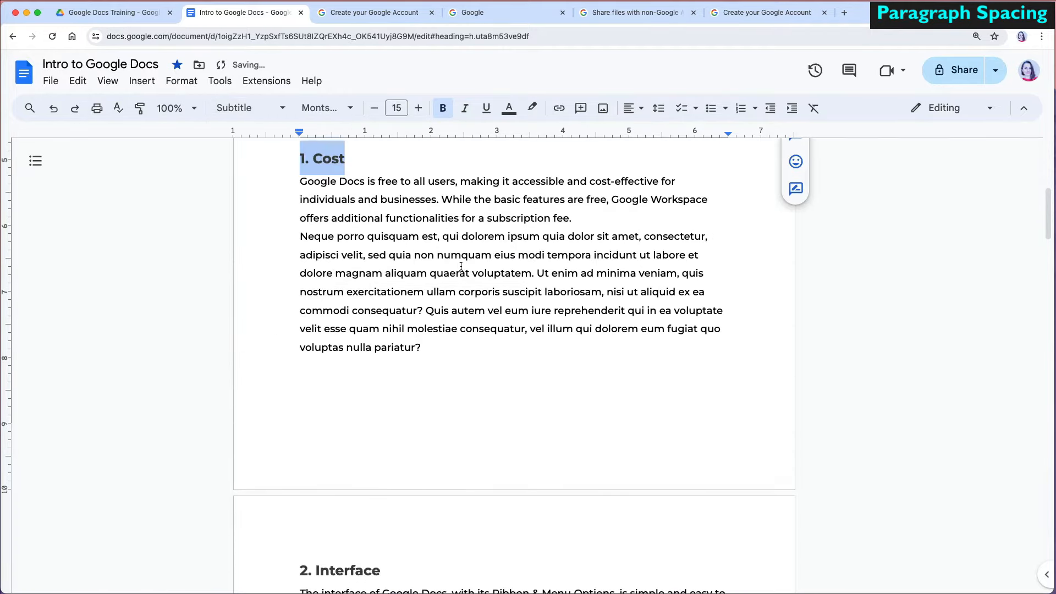
click(467, 270)
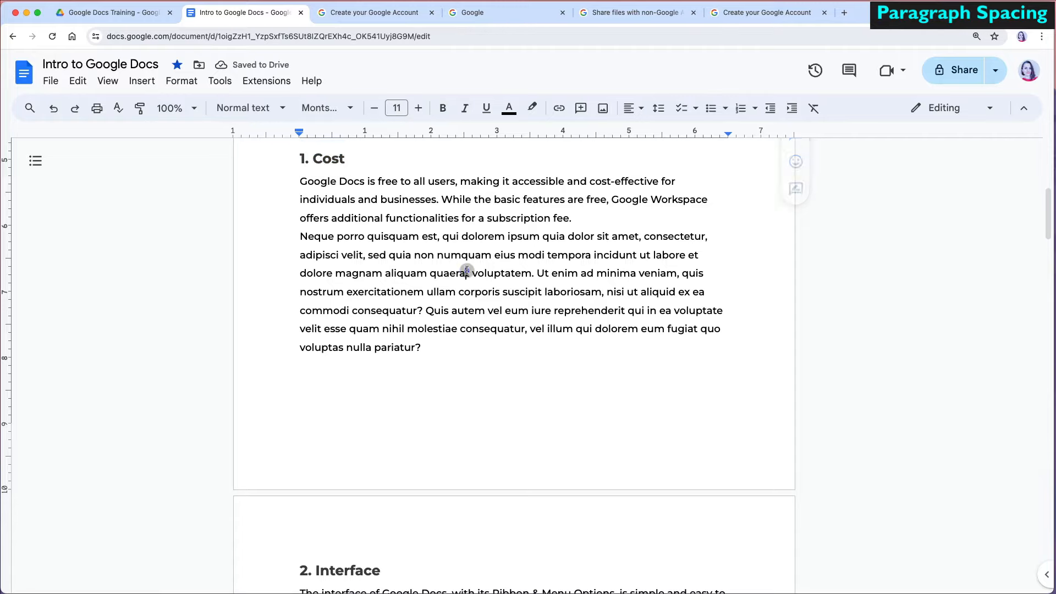
scroll(427, 275, down, 5)
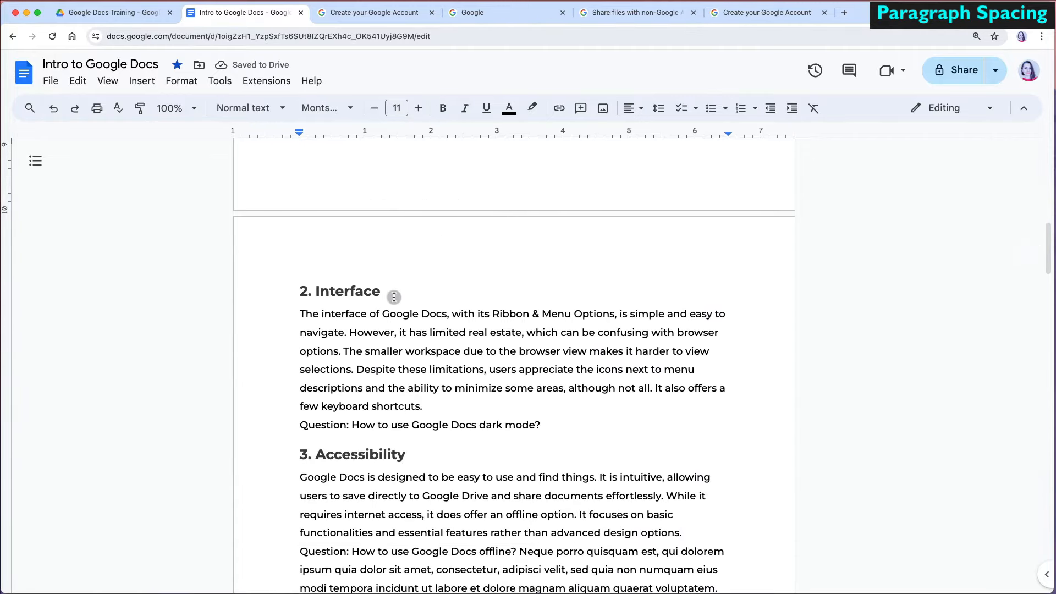
scroll(396, 333, down, 5)
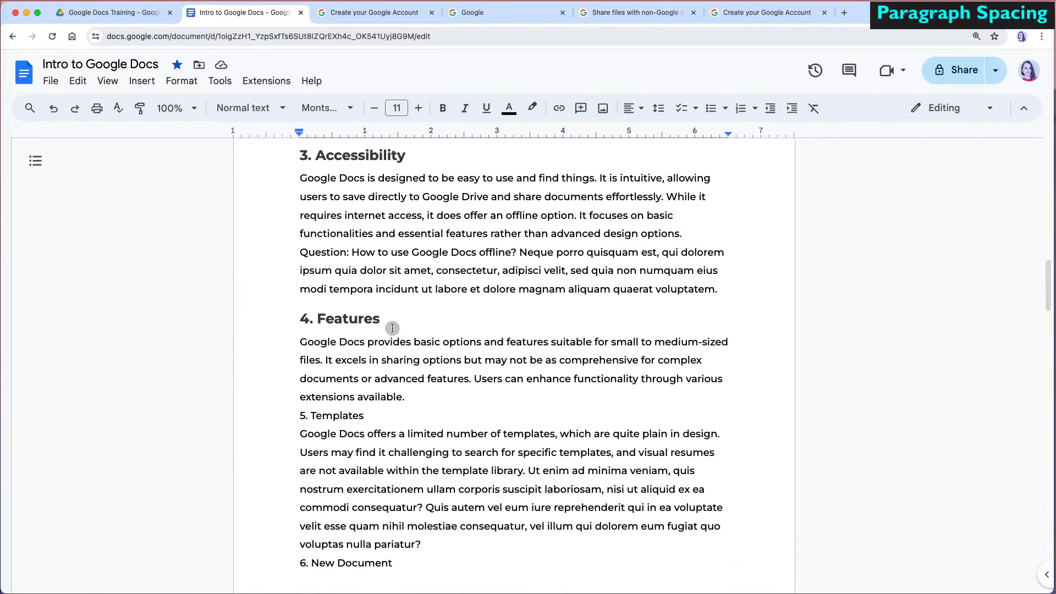
Add space after the introductory paragraph that begins "In the realm of modern productivity tools"
scroll(389, 338, up, 15)
drag(559, 378, 298, 251)
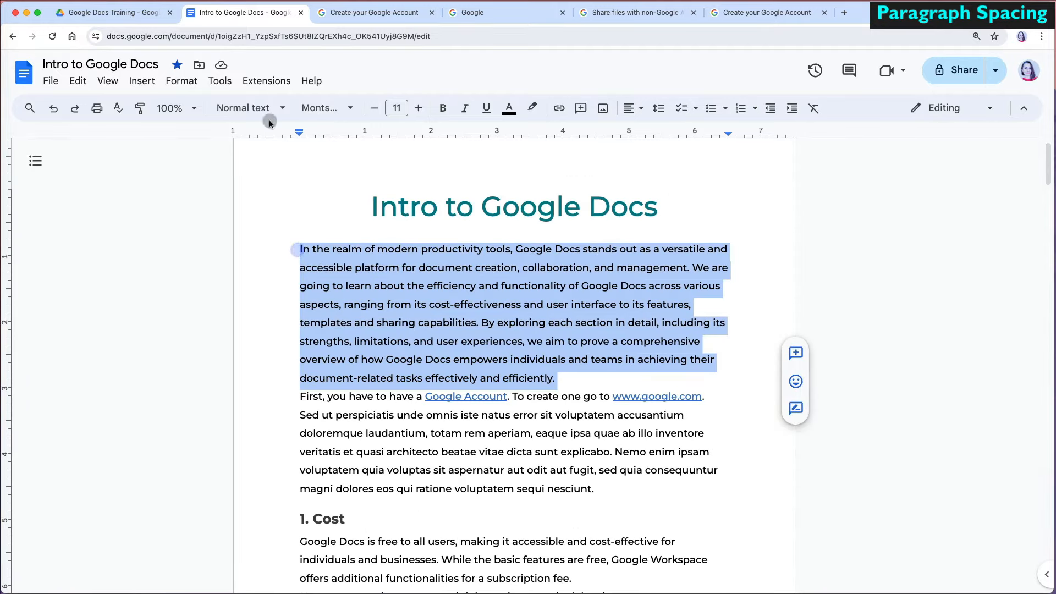
click(181, 81)
mouse_move(242, 171)
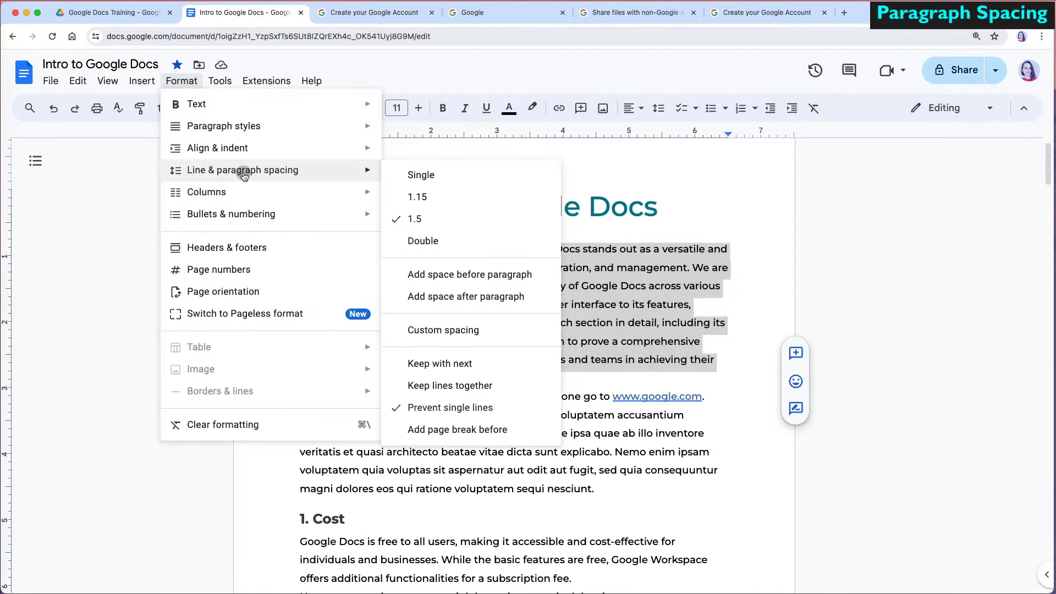
click(427, 296)
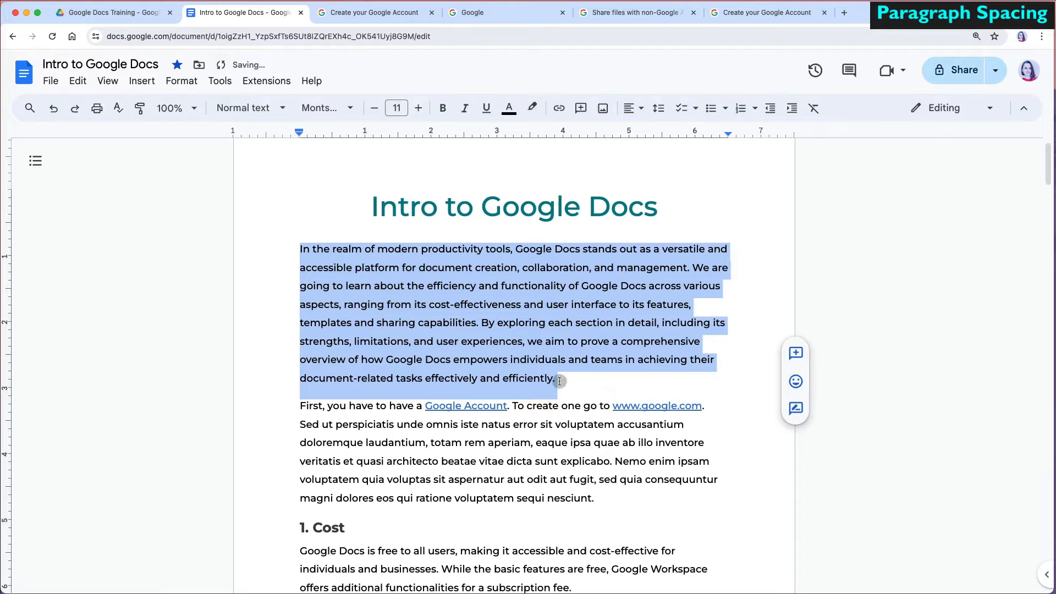
Update the Normal text style to match the introductory paragraph's spacing and review the body paragraphs
click(283, 108)
mouse_move(305, 150)
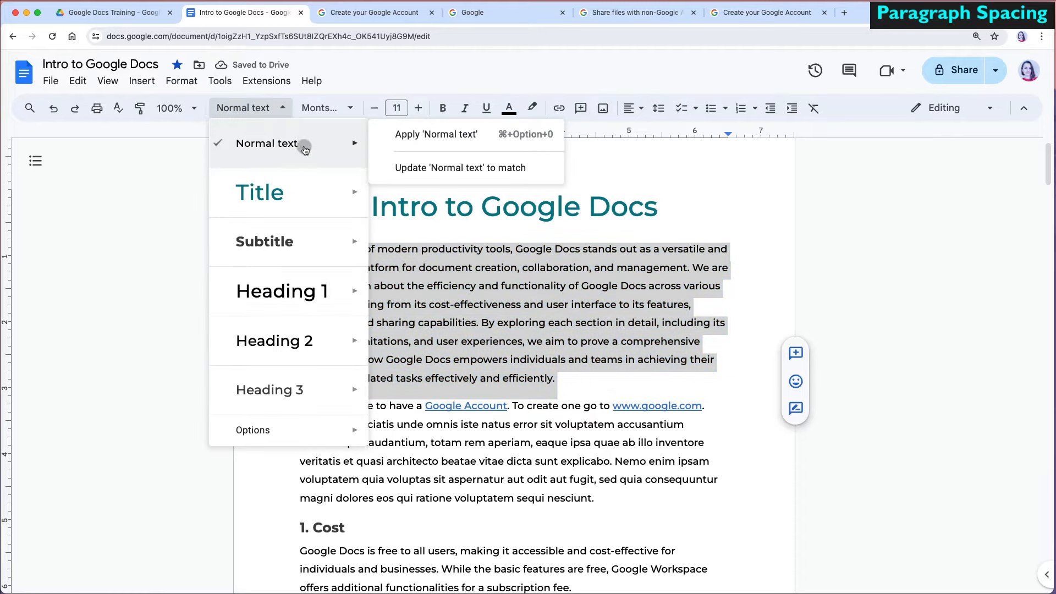
click(450, 169)
click(660, 499)
scroll(657, 502, down, 12)
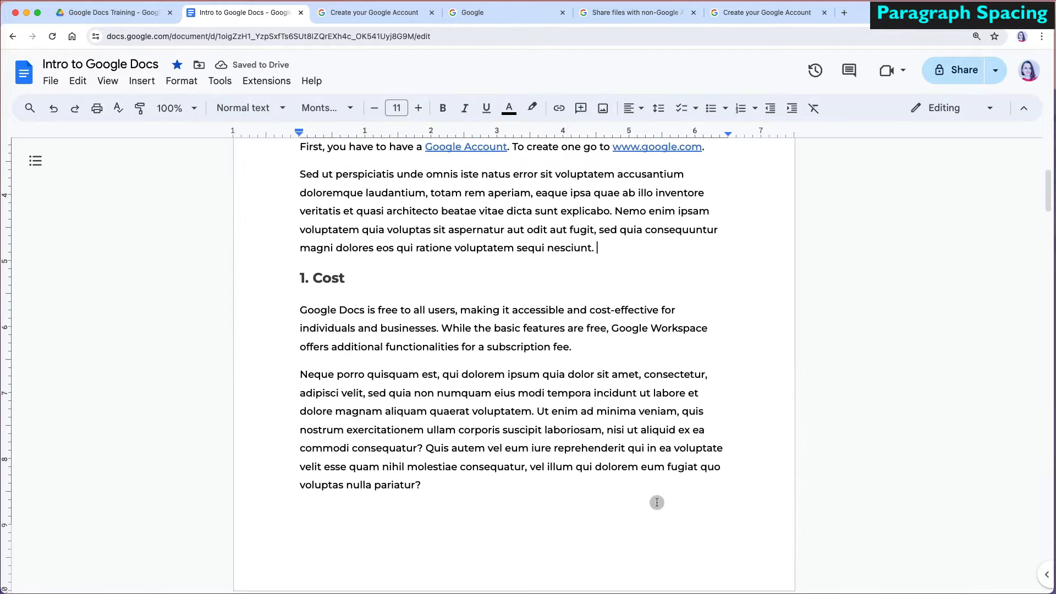
scroll(657, 502, down, 12)
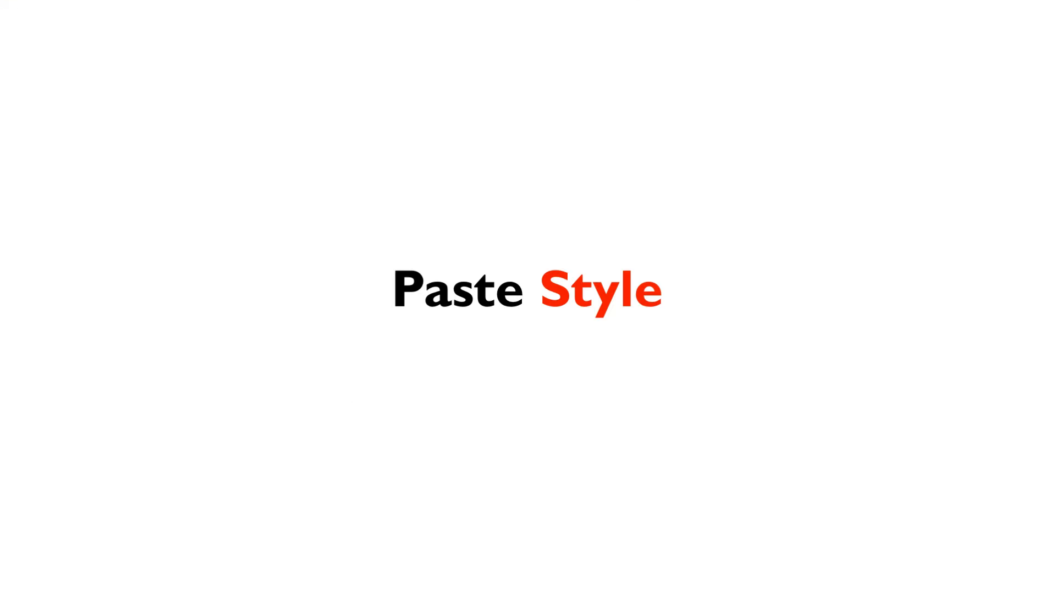
Copy the formatting of the "4. Features" heading onto "5. Templates" with Paint format
drag(380, 319, 300, 319)
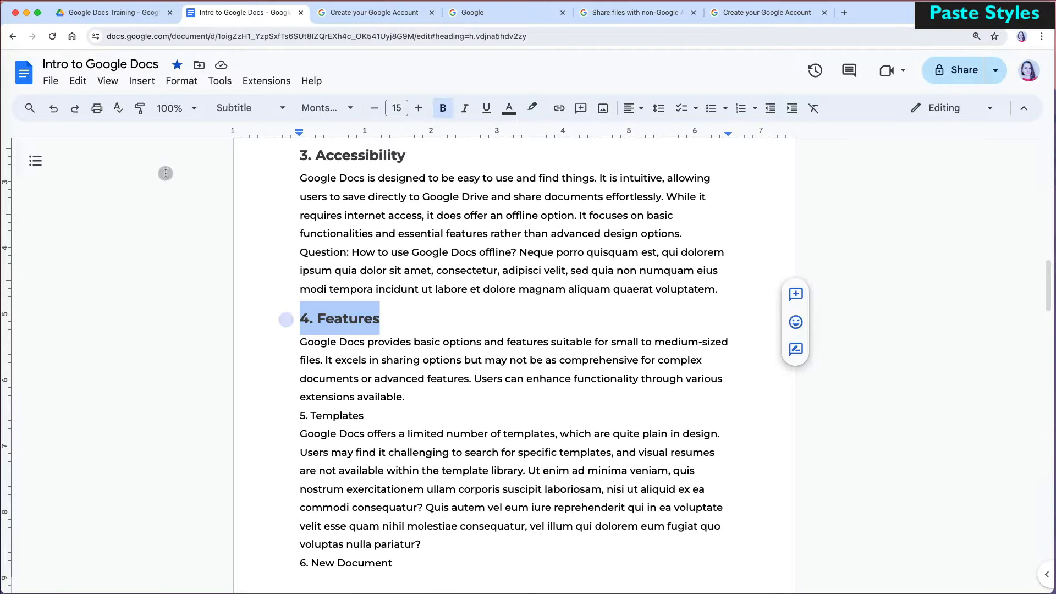
click(140, 113)
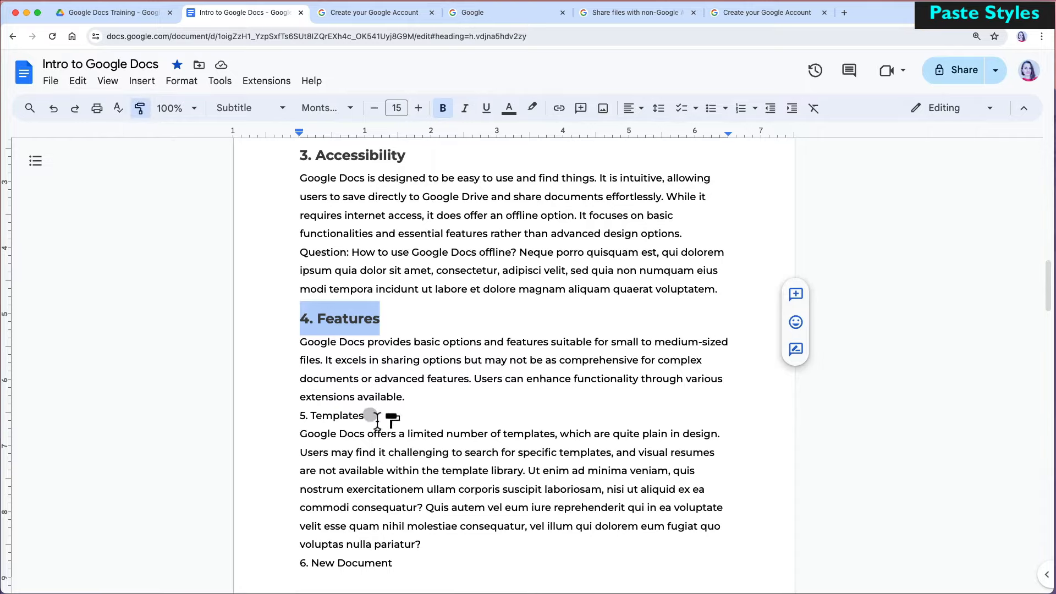
drag(371, 416, 285, 416)
scroll(230, 204, down, 1)
Copy the same heading formatting onto "6. New Document" and "7. Page Thumbnails" with Paint format
click(140, 108)
scroll(349, 396, down, 5)
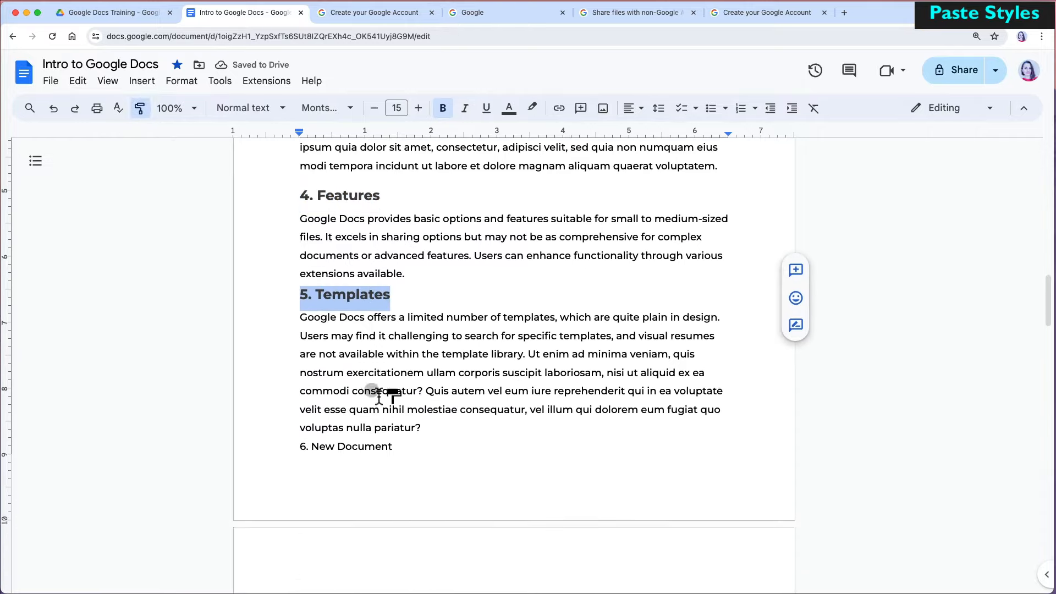
drag(393, 276, 304, 283)
scroll(319, 321, down, 3)
drag(437, 270, 300, 273)
click(140, 108)
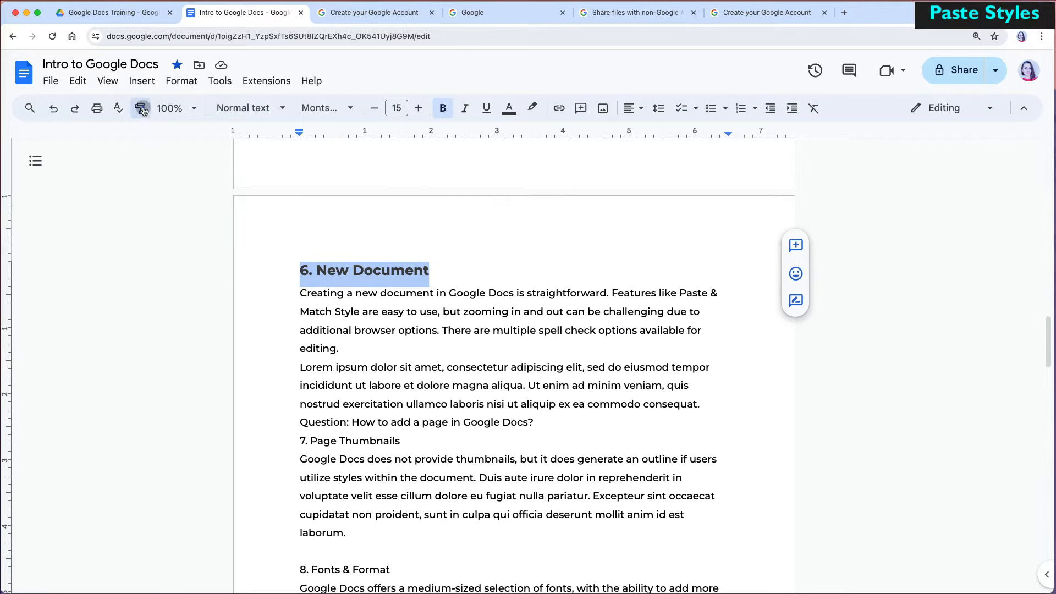
drag(427, 442, 300, 440)
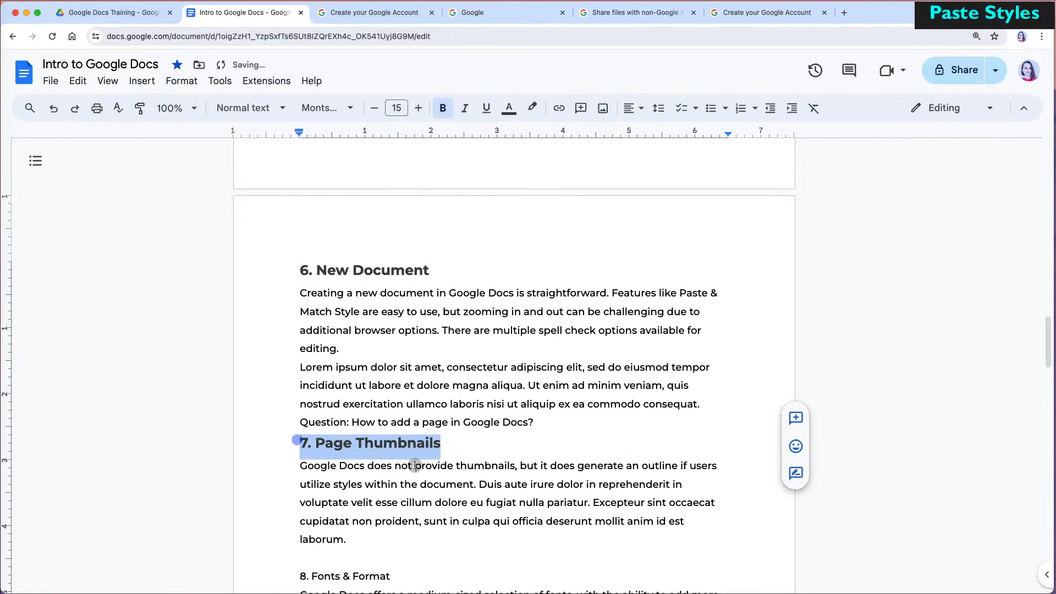
Select the section headings from "8. Fonts & Format" through "17. Printing Options" together and apply the Subtitle style to them
scroll(347, 464, down, 5)
drag(396, 356, 279, 348)
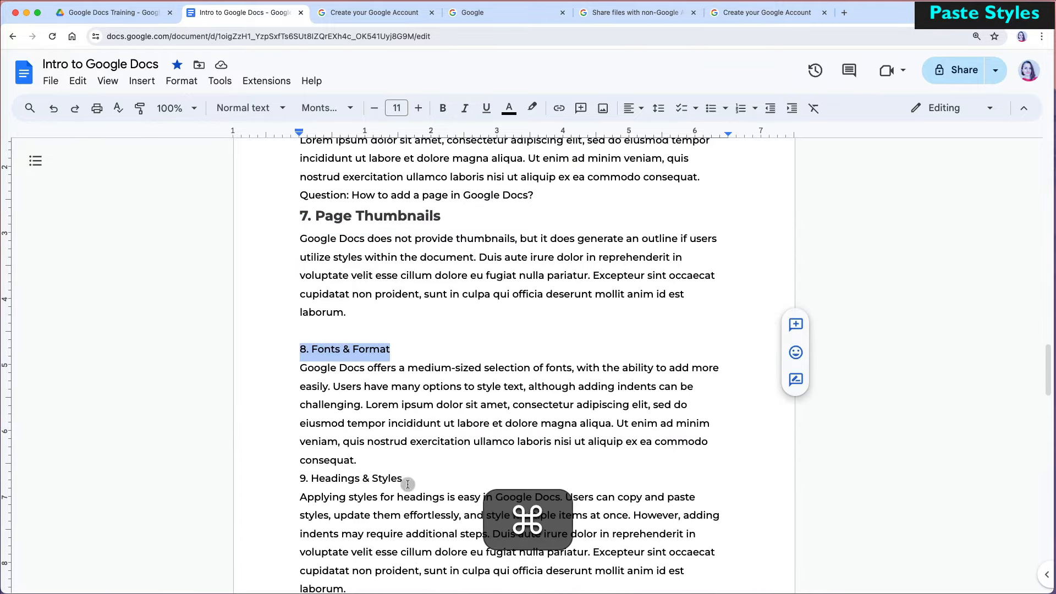
drag(404, 479, 300, 479)
scroll(330, 484, down, 6)
scroll(364, 489, down, 3)
drag(350, 299, 292, 300)
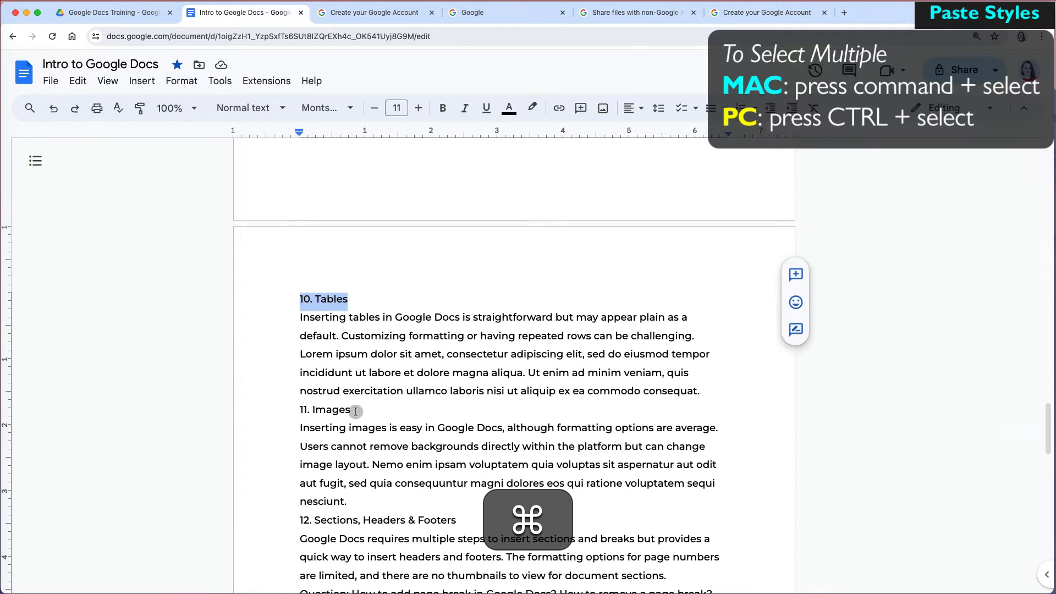
drag(353, 410, 300, 410)
drag(456, 520, 290, 516)
scroll(408, 521, down, 4)
drag(403, 374, 300, 374)
drag(448, 558, 300, 558)
scroll(375, 491, down, 15)
drag(399, 265, 300, 265)
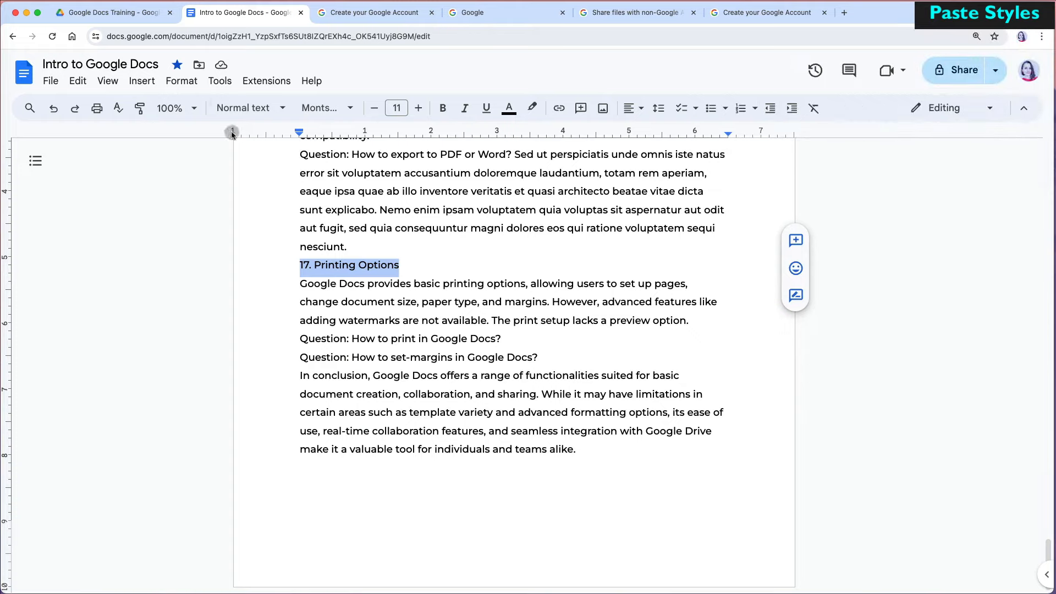
click(286, 109)
mouse_move(315, 237)
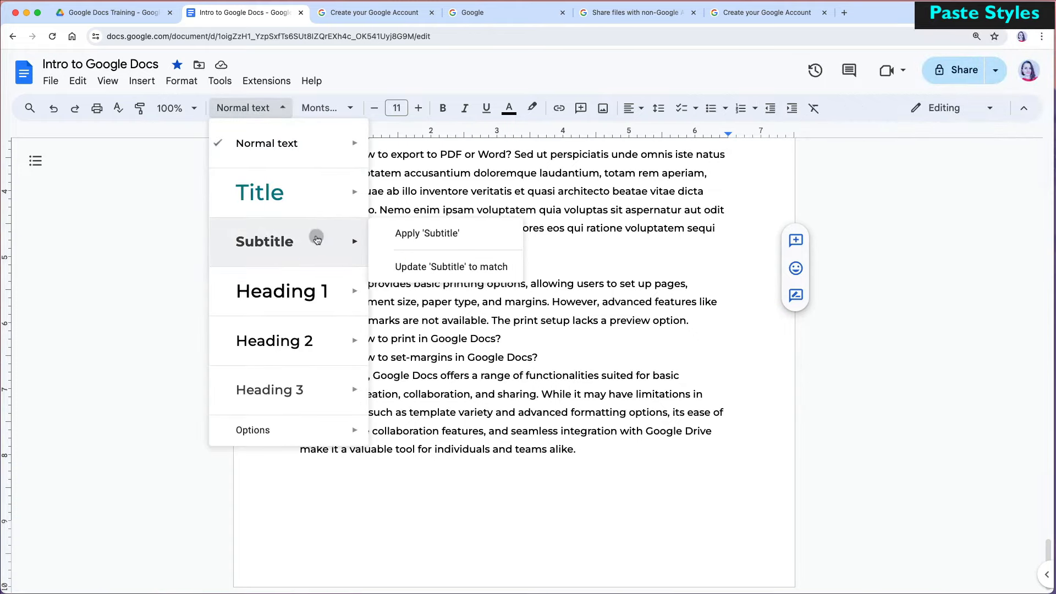
click(434, 233)
Center the "Intro to Google Docs" title at the start of the document
scroll(513, 349, up, 20)
scroll(512, 351, up, 15)
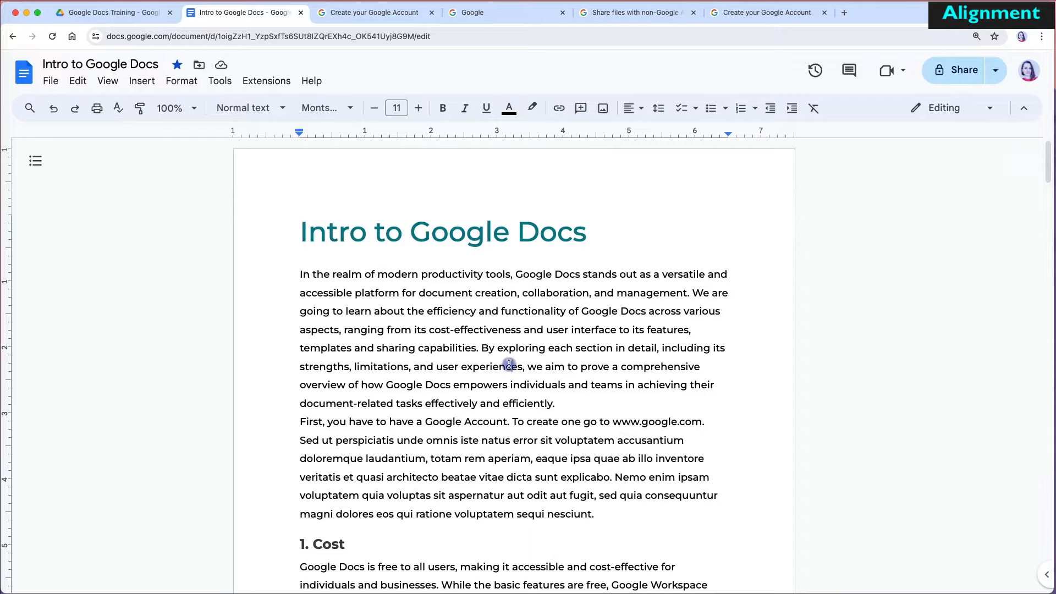
triple_click(594, 233)
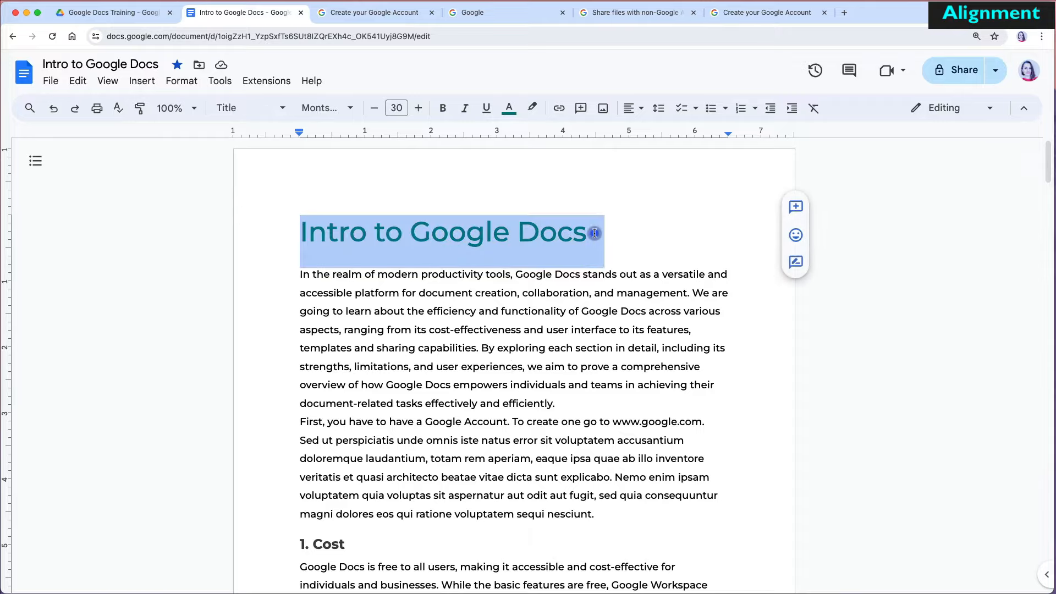
click(640, 112)
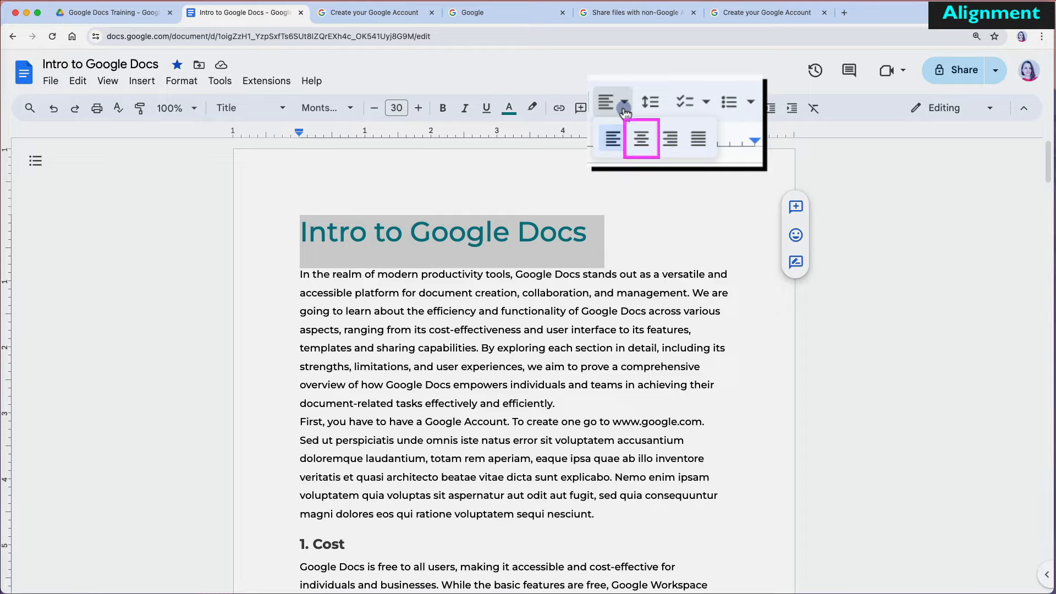
click(642, 137)
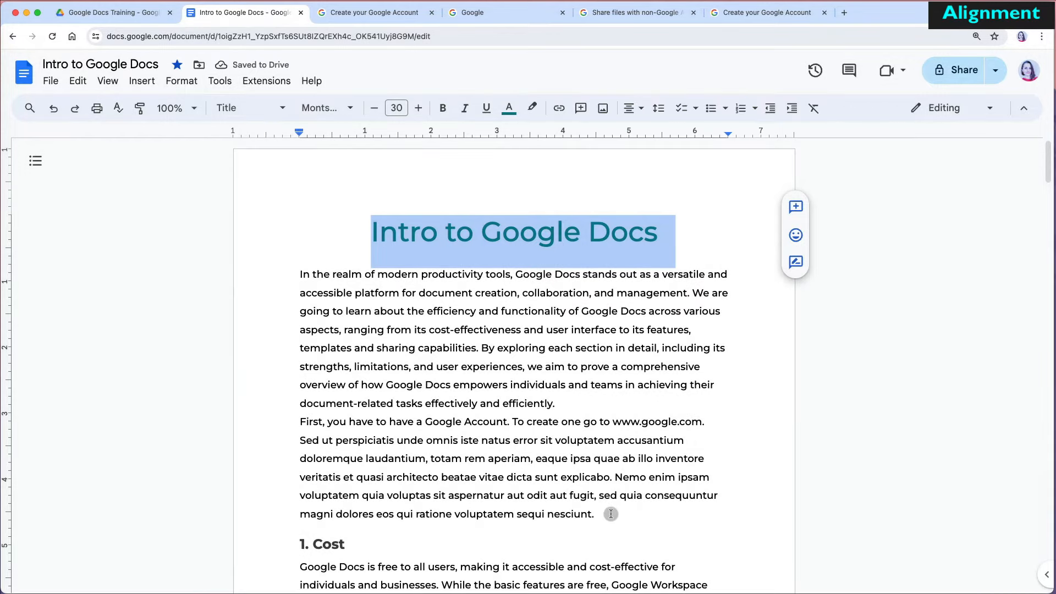
Try center and right alignment on the introductory paragraphs between the title and "1. Cost"
click(611, 515)
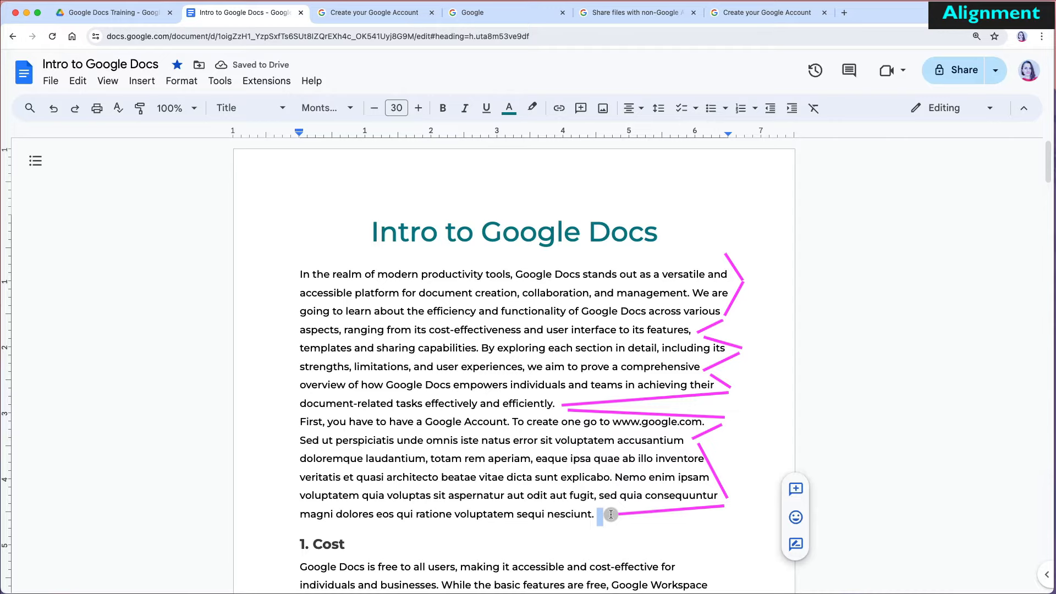
drag(610, 514, 297, 275)
click(638, 108)
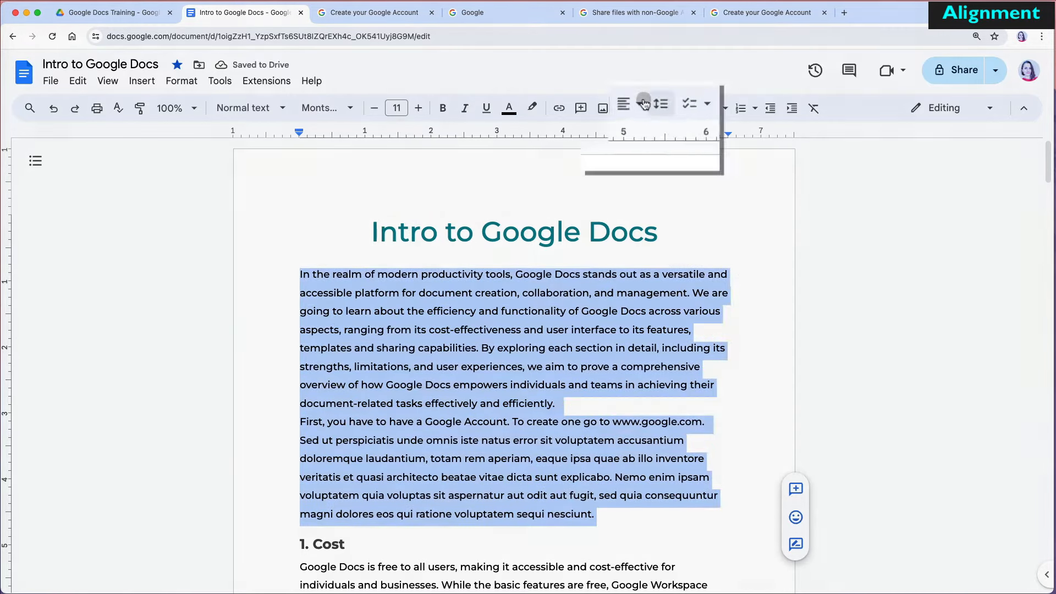
click(658, 136)
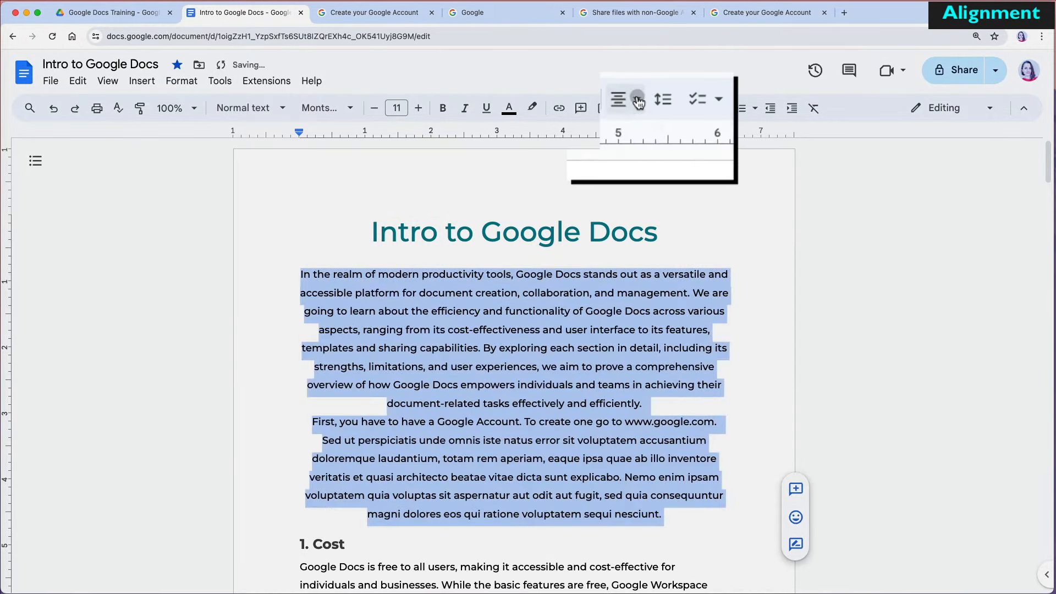
click(682, 137)
Justify the introductory paragraphs and deselect them
click(636, 108)
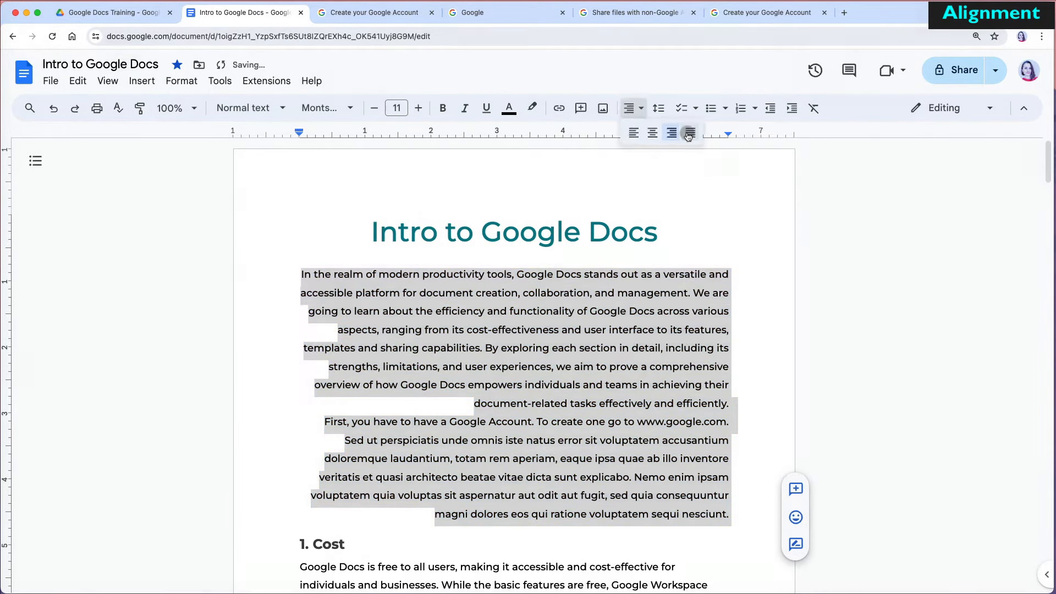
click(688, 132)
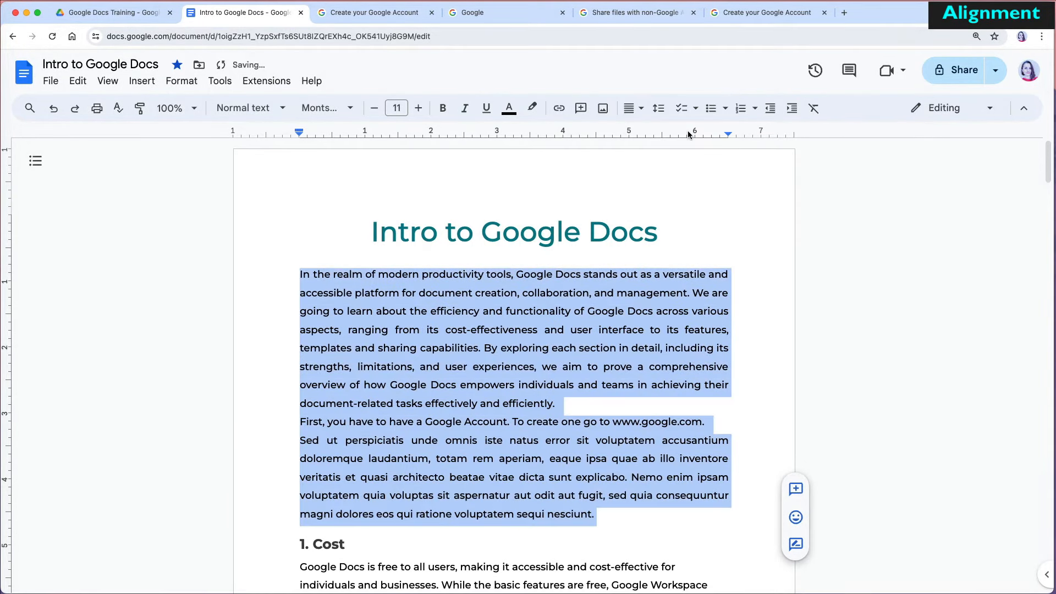
click(785, 379)
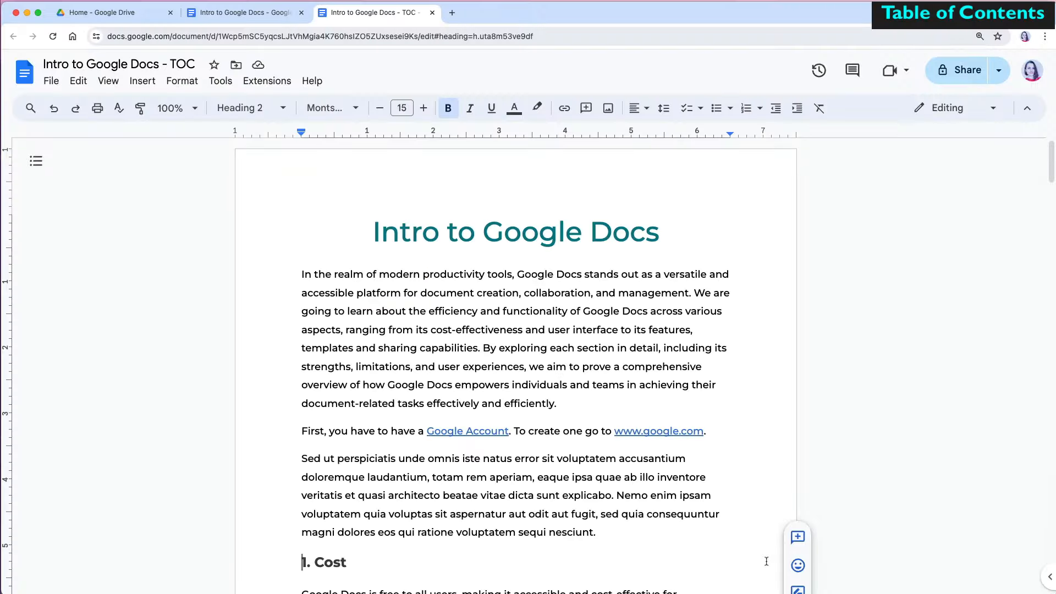
Look through the sections and headings of the "Intro to Google Docs - TOC" document
scroll(767, 561, down, 15)
scroll(766, 561, down, 20)
scroll(766, 561, up, 15)
scroll(766, 561, down, 6)
scroll(766, 561, down, 20)
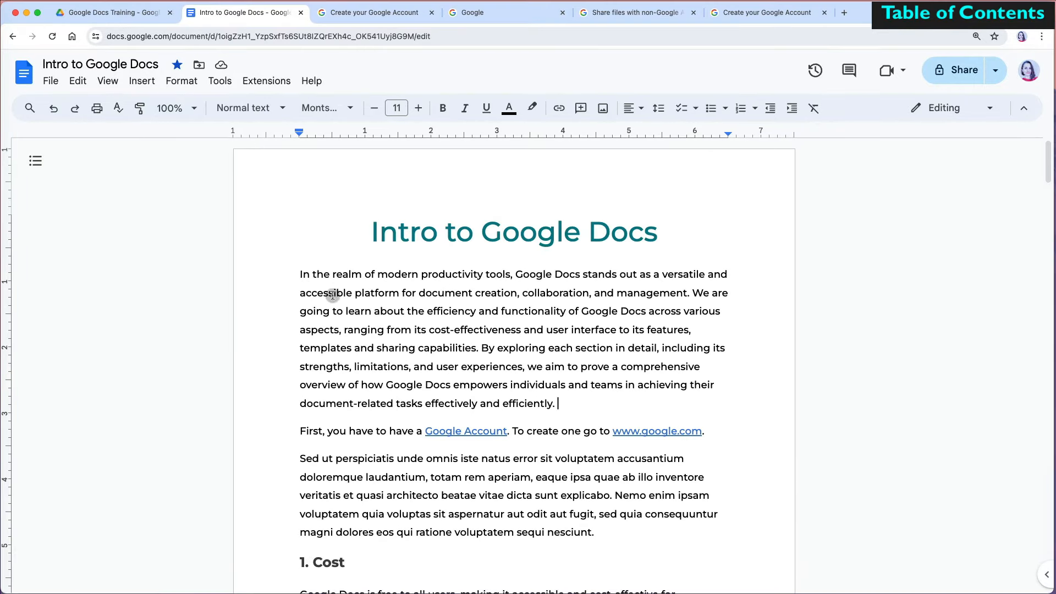
Show the outline of the "Intro to Google Docs" document and jump to its title entry
click(36, 161)
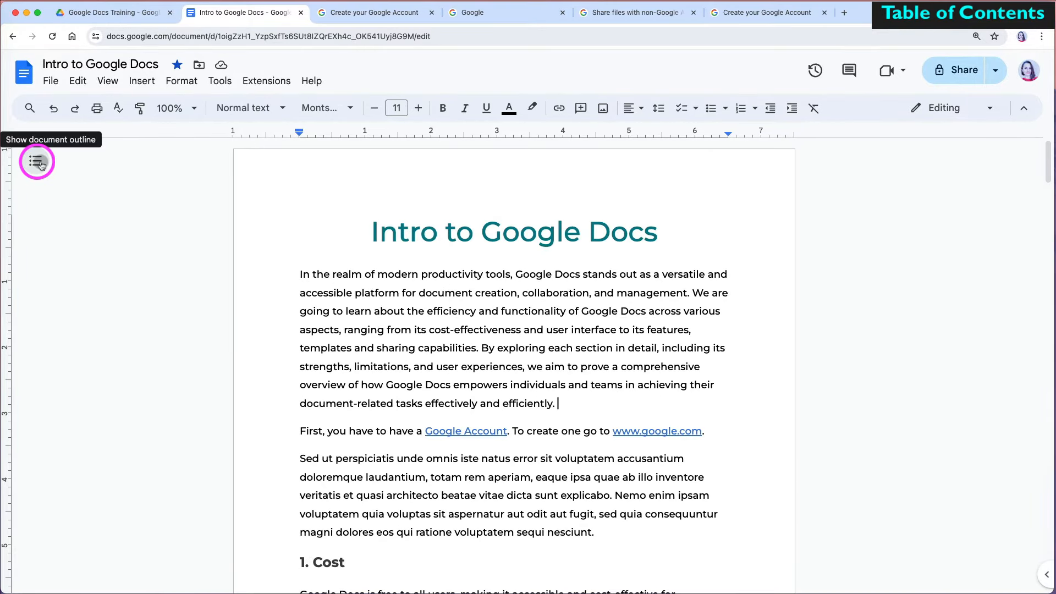
click(37, 161)
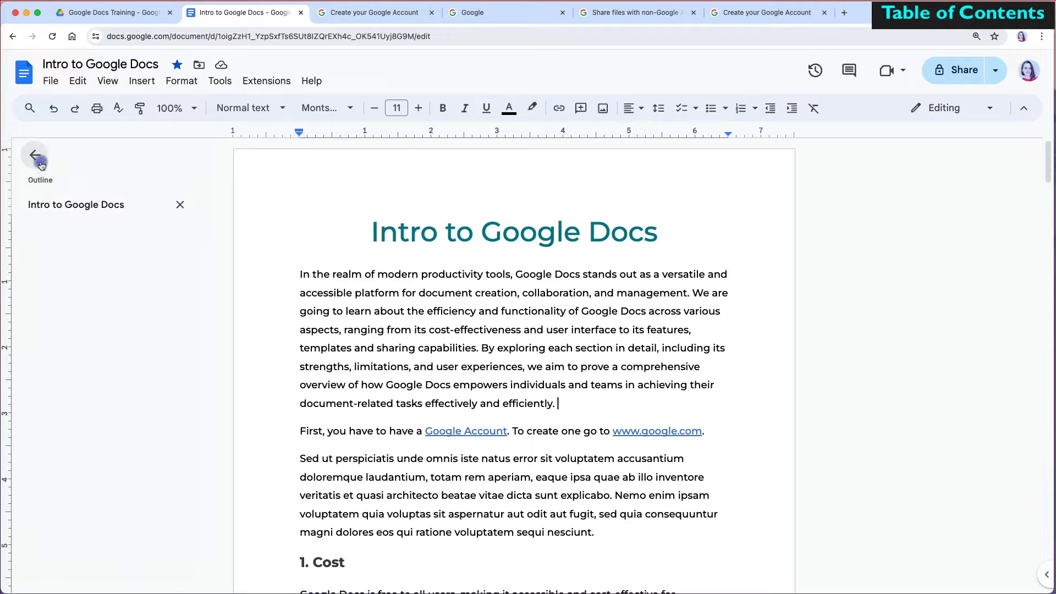
click(82, 208)
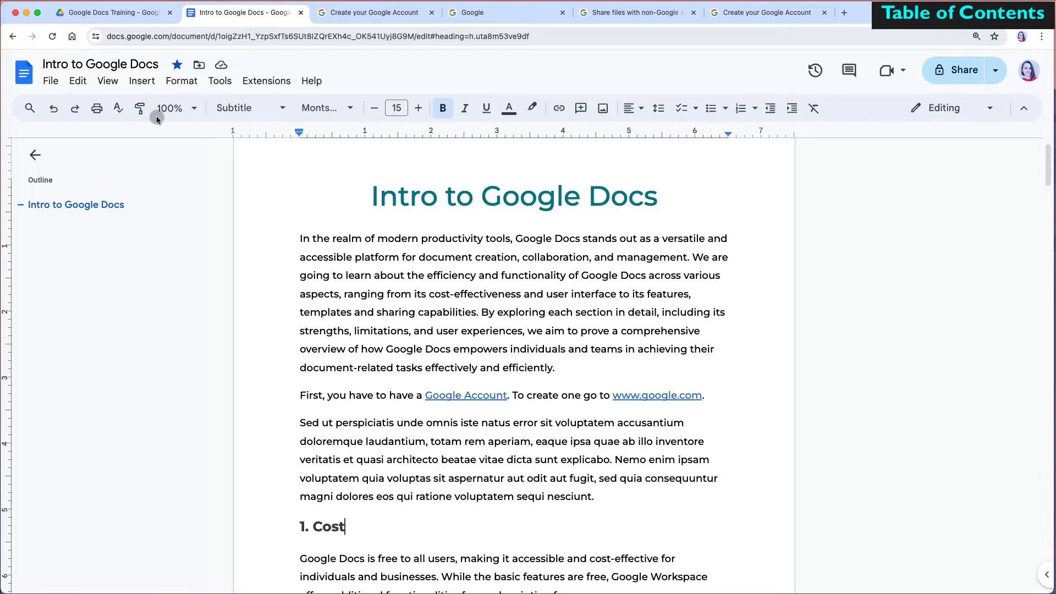
Check the table of contents formats available for insertion, including the Links format
click(144, 83)
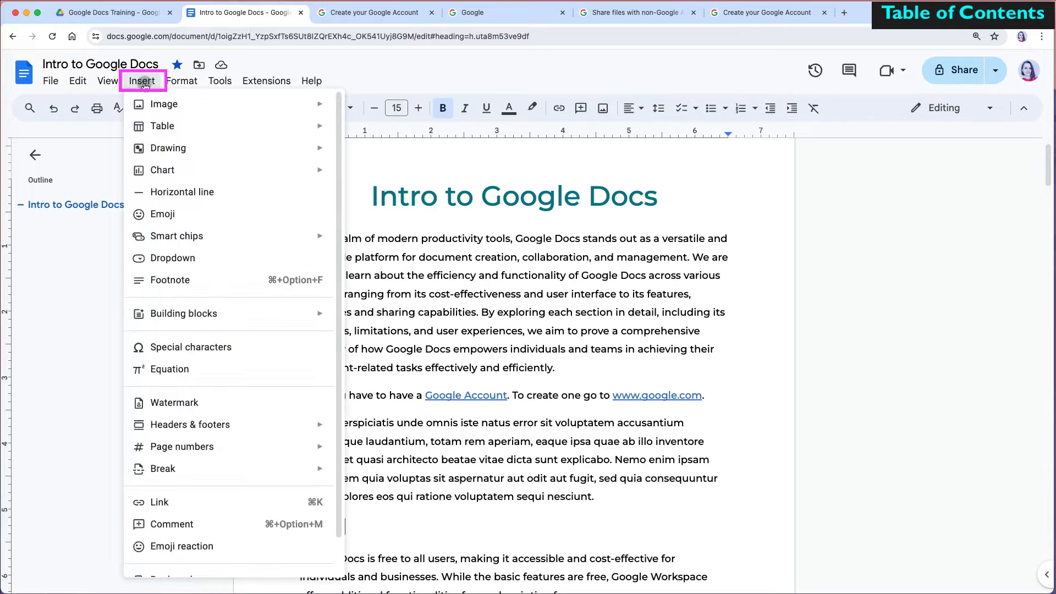
scroll(200, 462, down, 2)
mouse_move(202, 564)
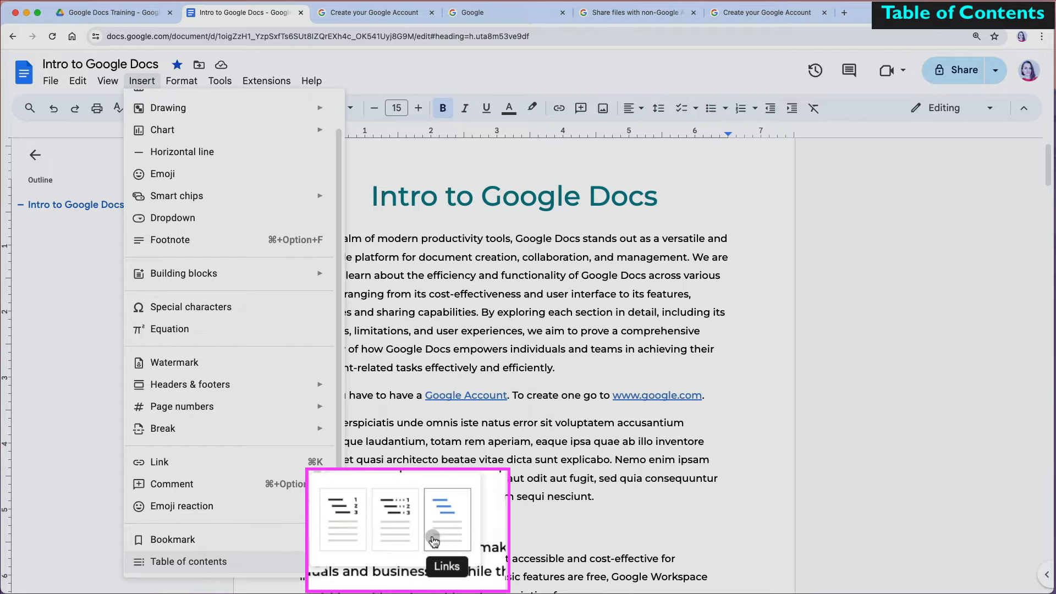
Add blank lines before the introductory paragraph and enter "Learning Google Docs" on the line directly above it
click(298, 273)
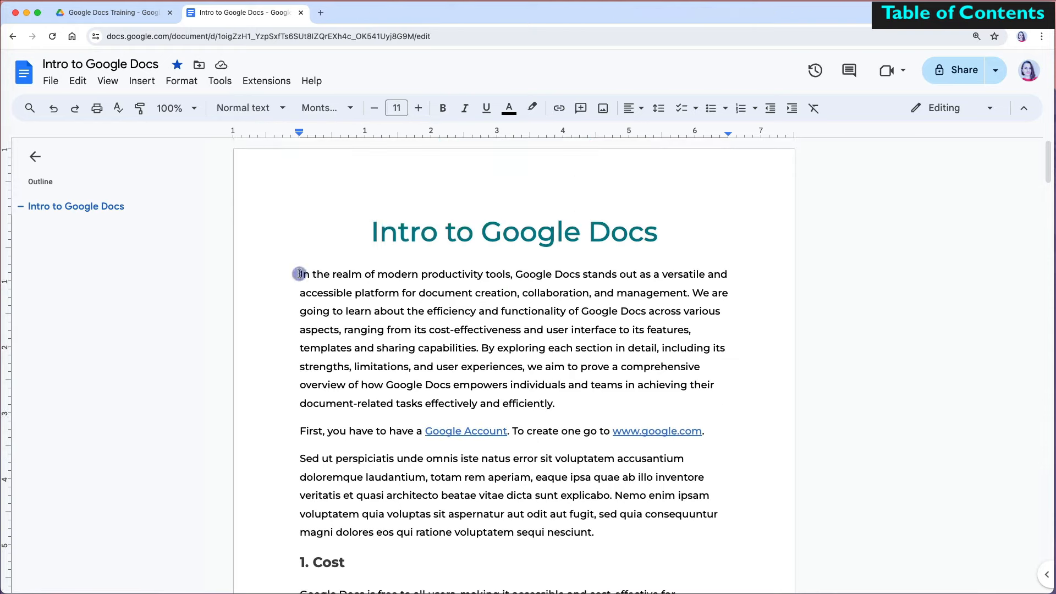
key(Return)
key(Return)
key(Up)
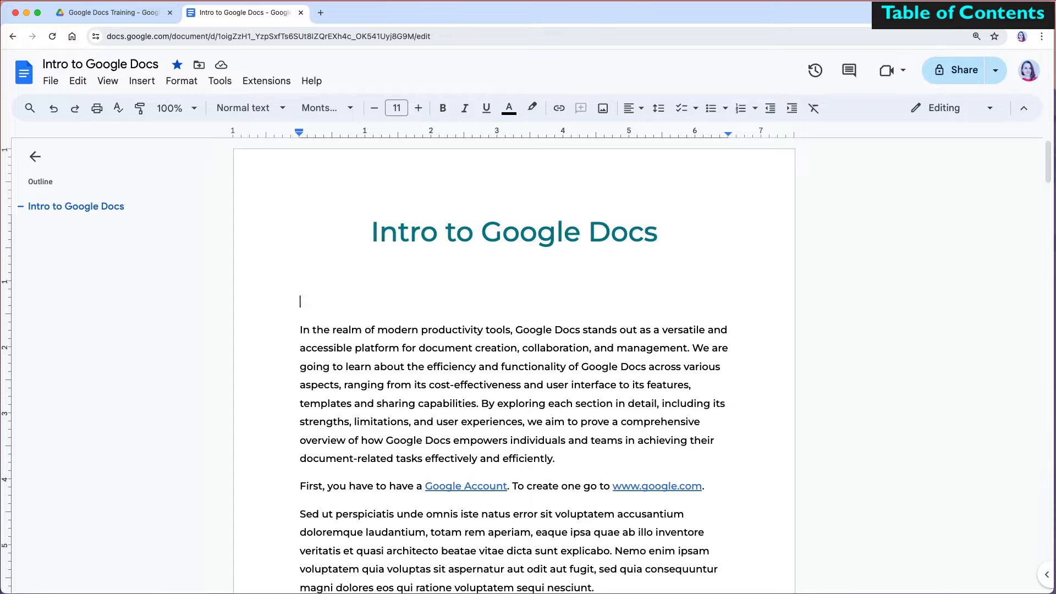
text(Learning Goo)
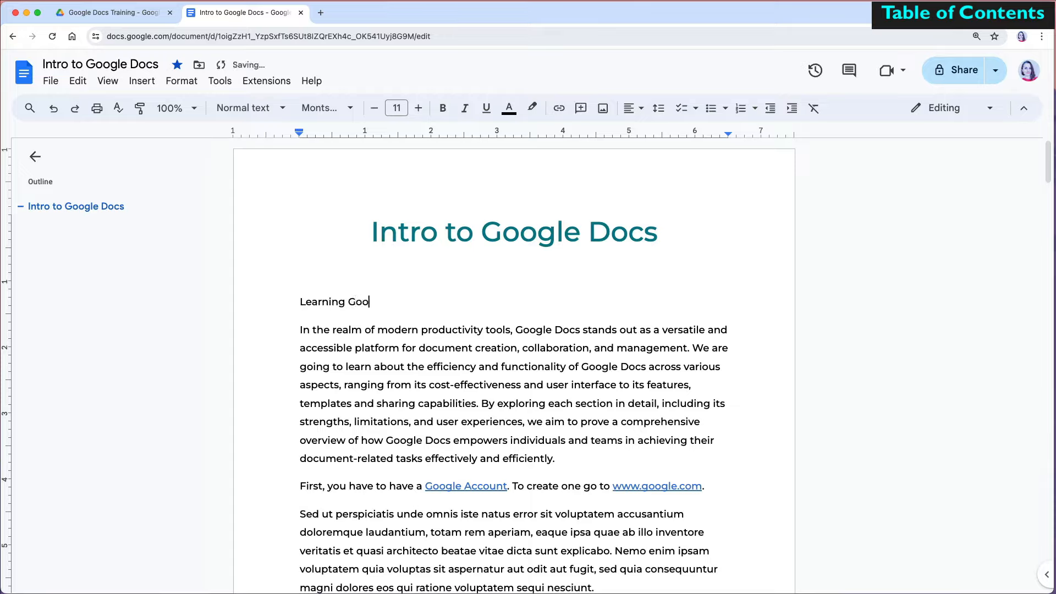
text(gle Docs)
Apply the Heading 1 style to the "Learning Google Docs" line
drag(432, 308, 297, 307)
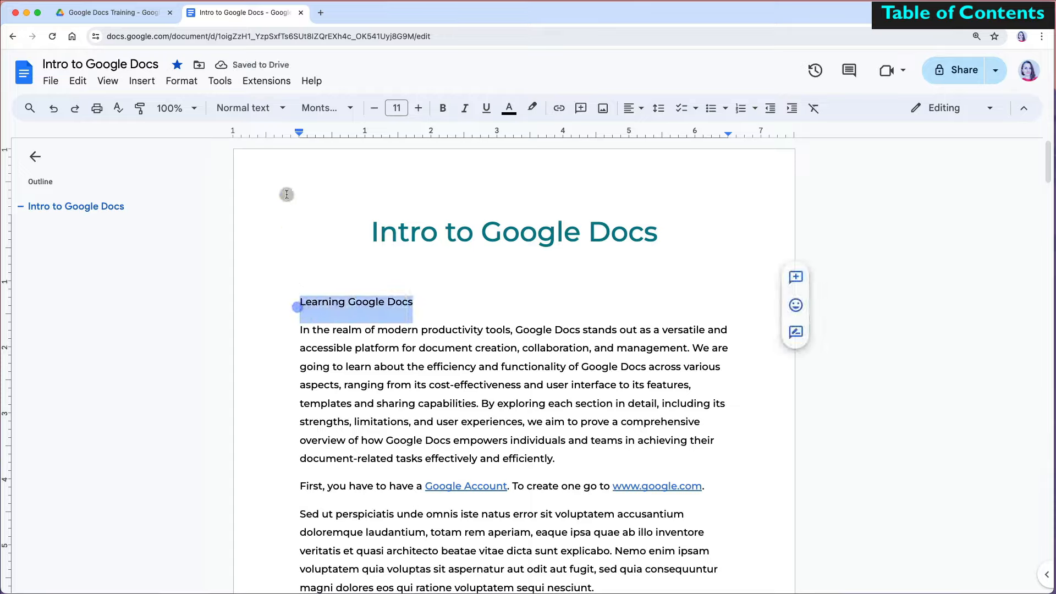
click(278, 109)
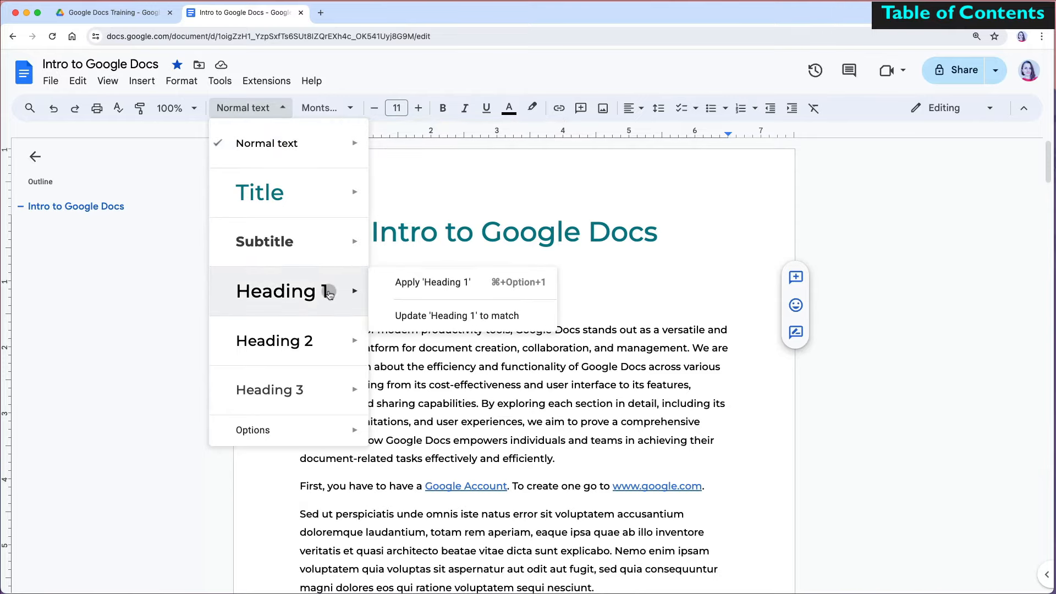
click(329, 294)
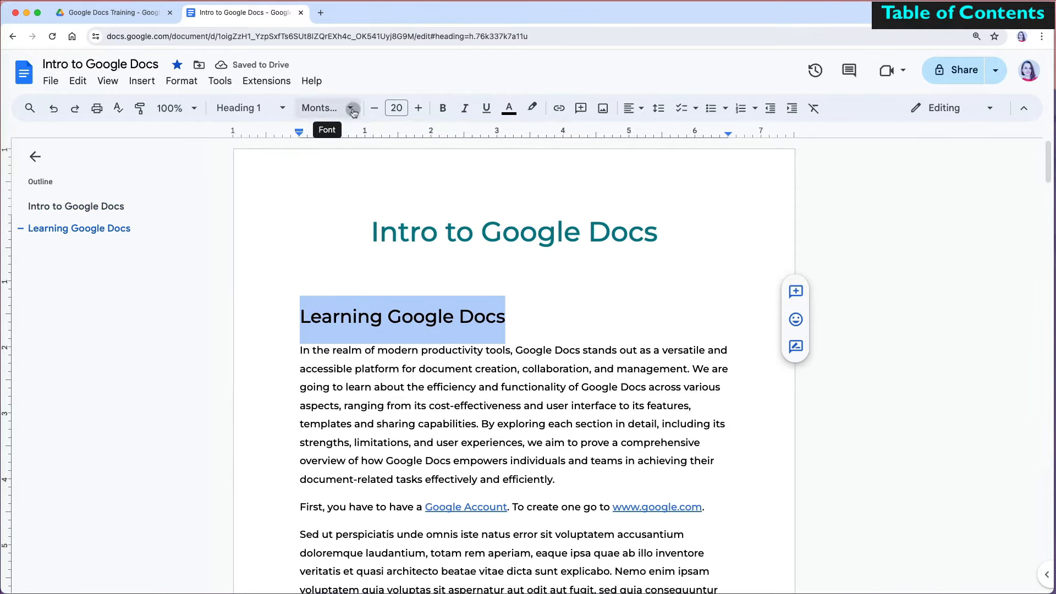
Update the Heading 2 style to match the formatting of the "1. Cost" heading
scroll(359, 465, down, 3)
drag(358, 465, 298, 465)
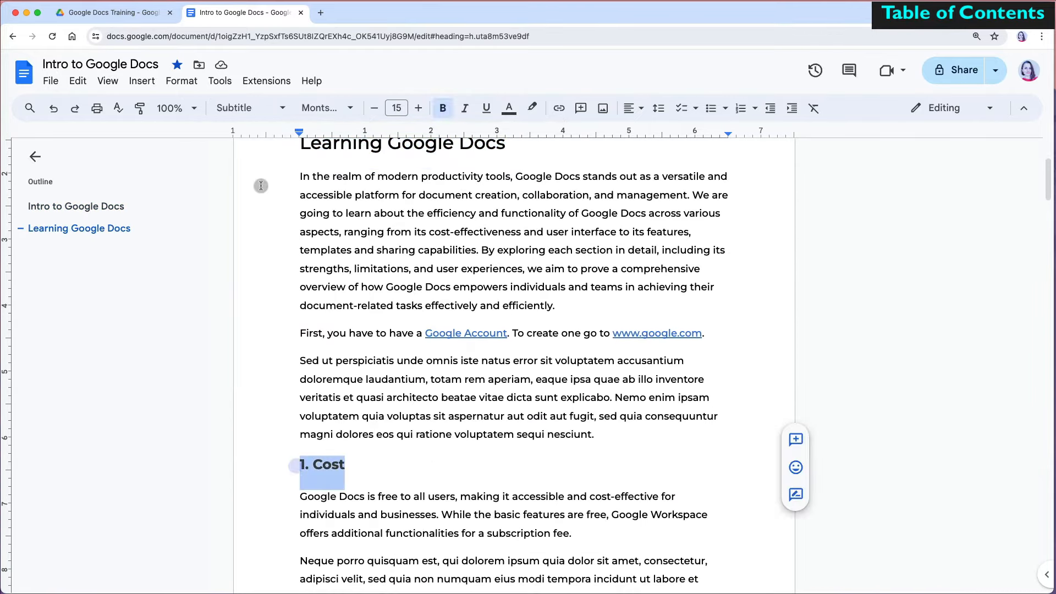
click(281, 108)
mouse_move(338, 342)
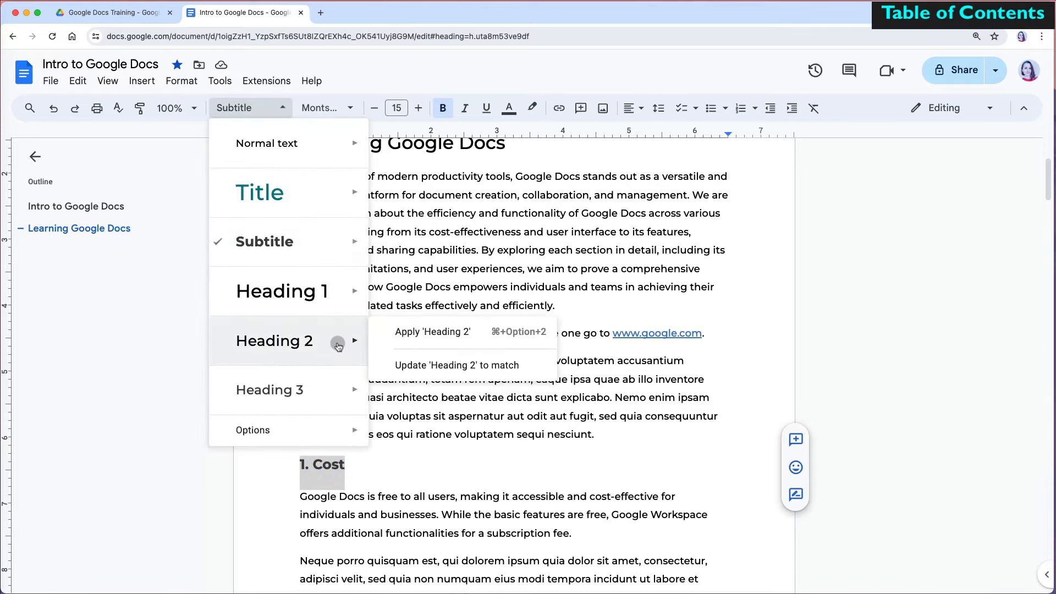
click(420, 366)
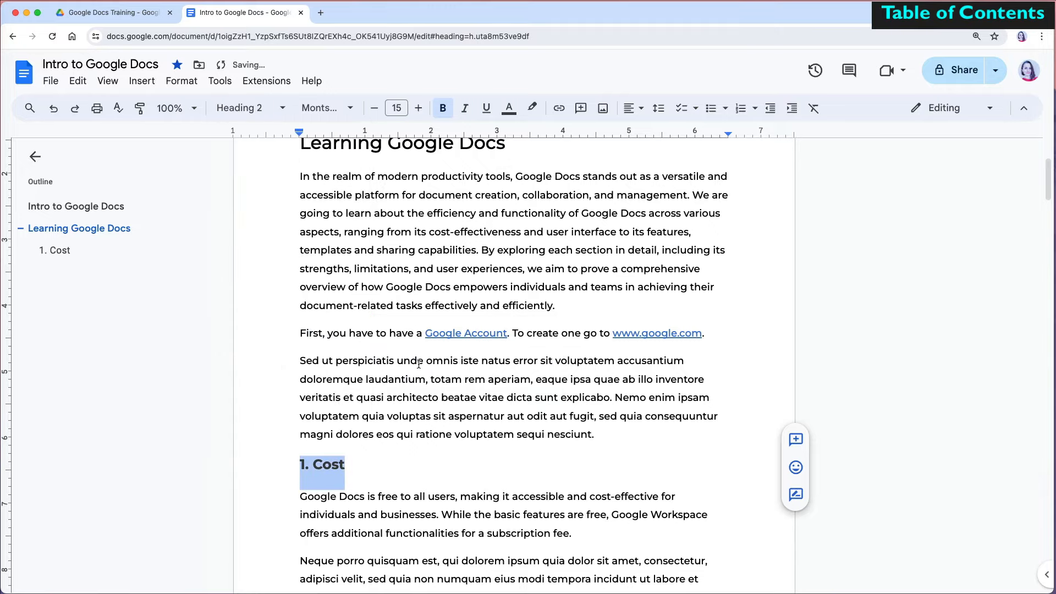
Apply the Heading 2 style to the "2. Interface" heading
scroll(370, 472, down, 5)
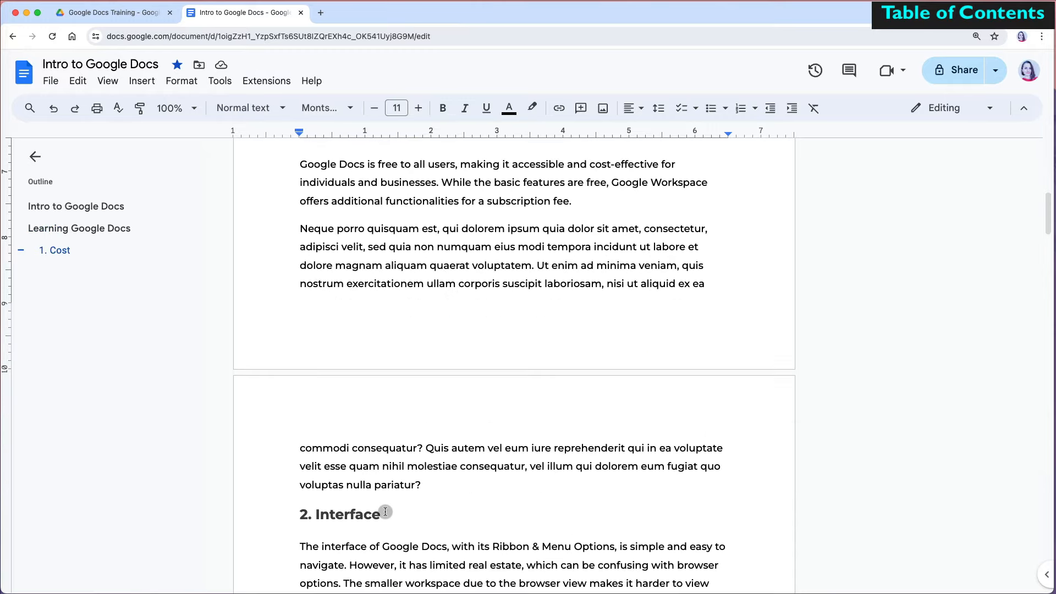
drag(384, 513, 302, 514)
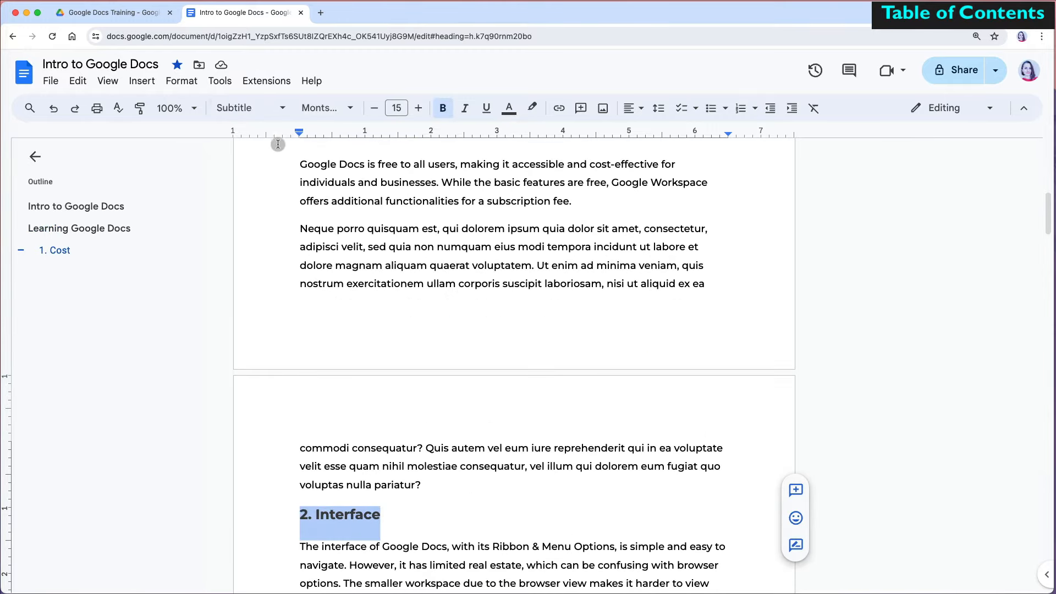
click(280, 107)
mouse_move(302, 285)
mouse_move(302, 339)
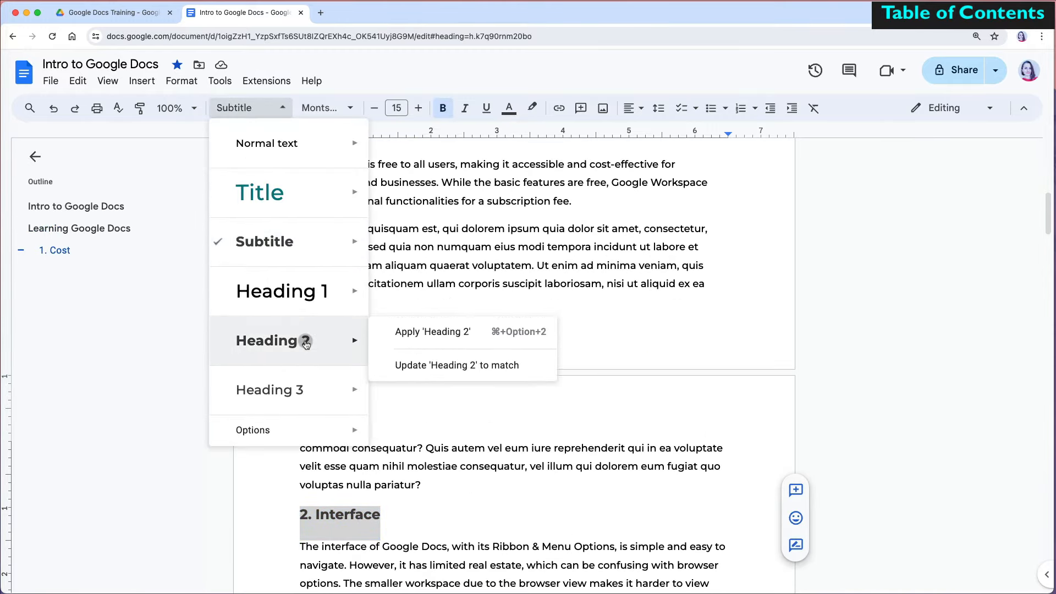
click(427, 338)
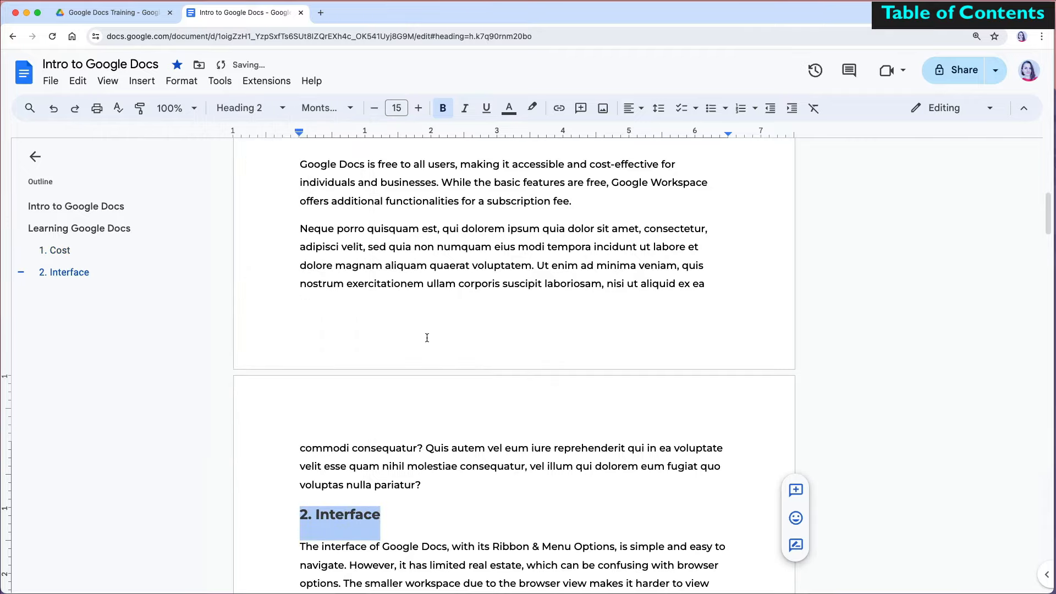
Select all text matching the "2. Interface" heading's formatting and apply the Heading 2 style to all of it
triple_click(386, 513)
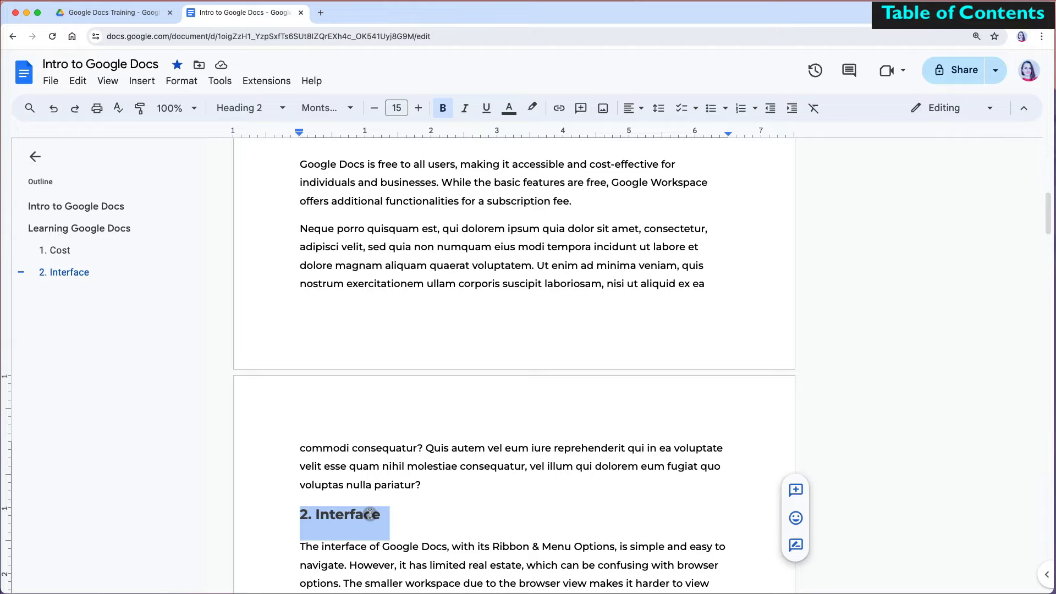
right_click(370, 514)
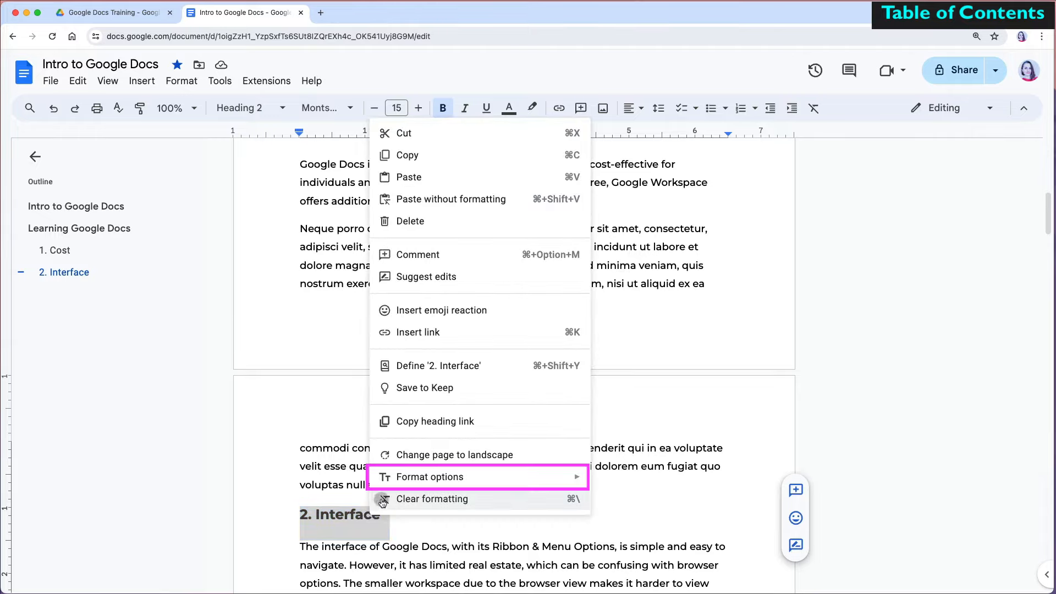
mouse_move(419, 478)
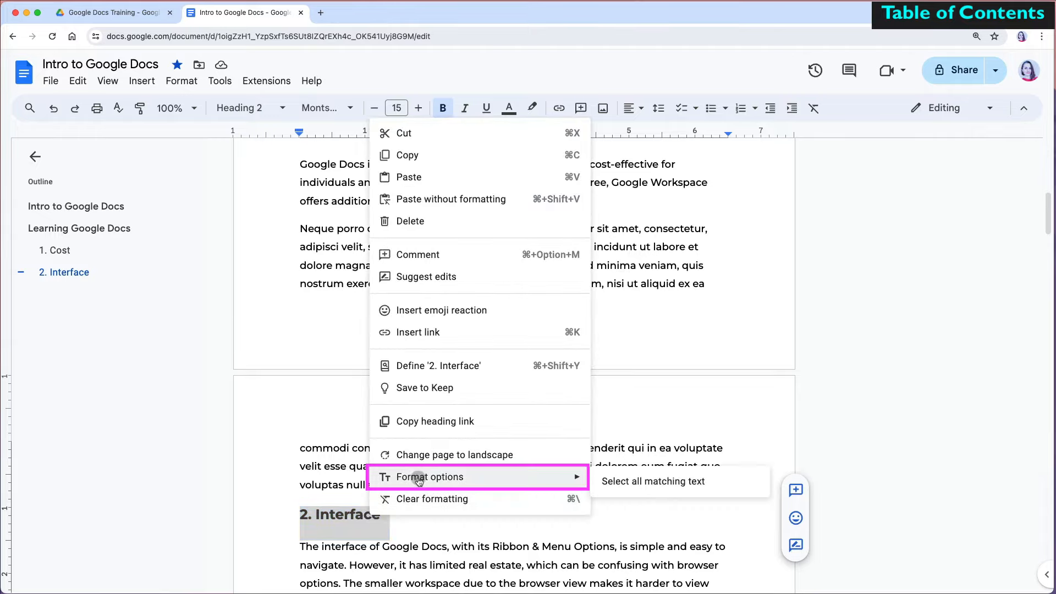
click(638, 482)
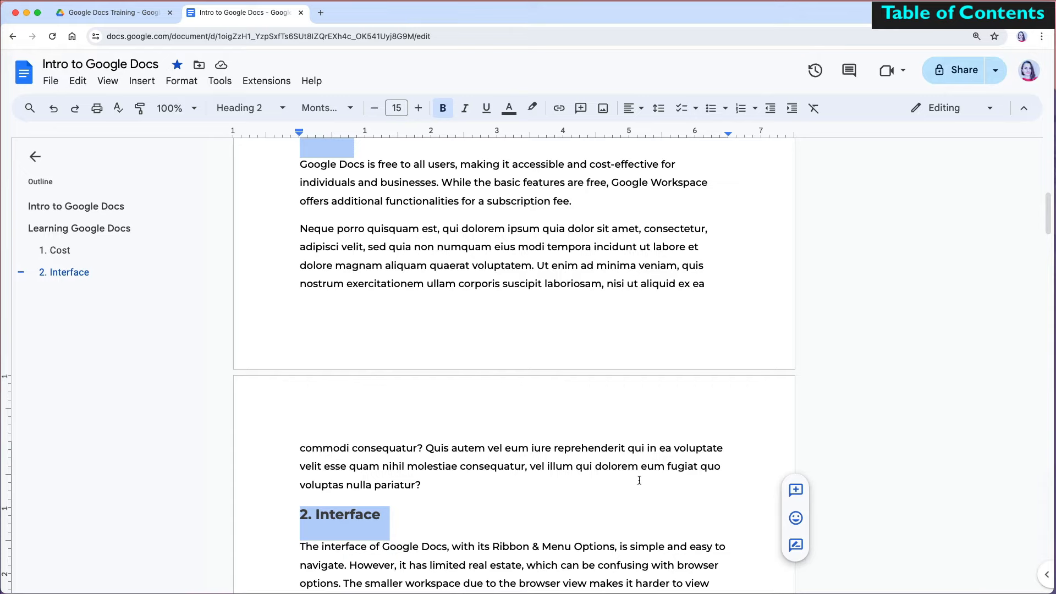
scroll(639, 481, down, 9)
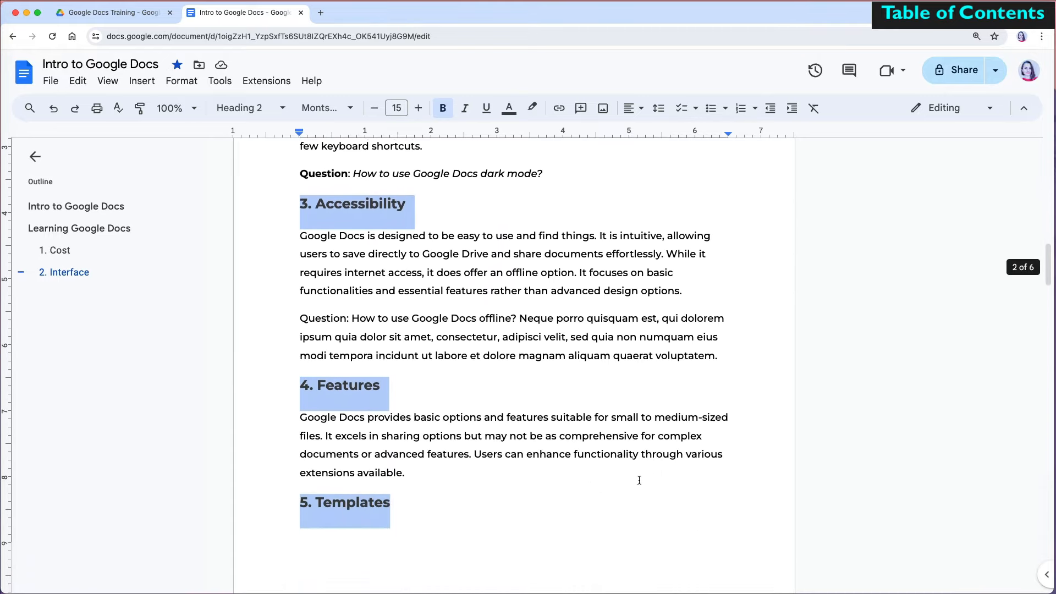
click(281, 114)
click(399, 331)
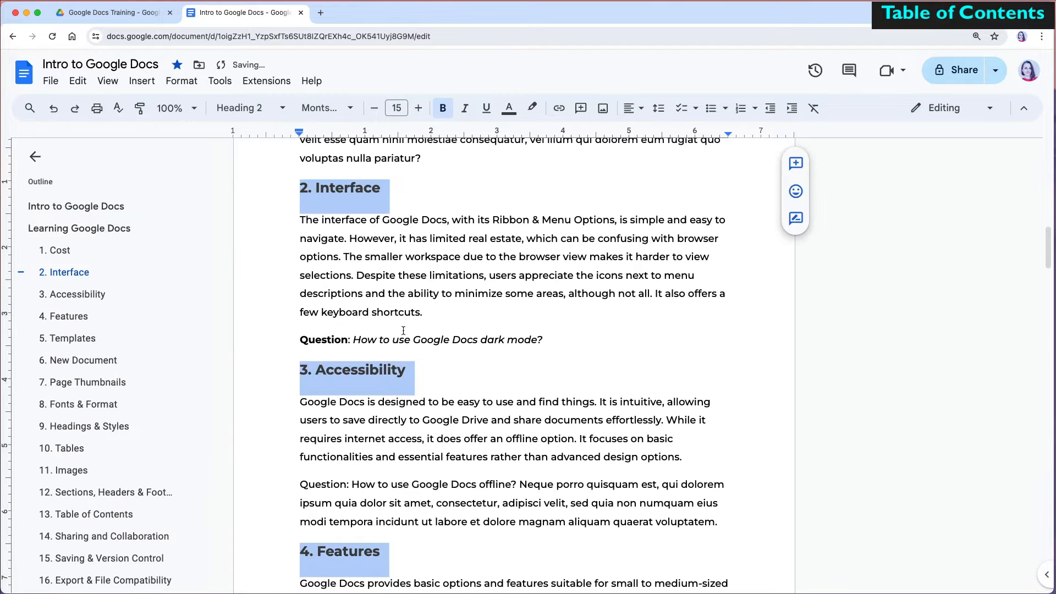
Review the numbered headings in the document and use the outline to go to "4. Features", "10. Tables" and "14. Sharing and Collaboration"
click(427, 379)
scroll(428, 380, up, 7)
scroll(428, 381, up, 7)
scroll(428, 380, down, 13)
scroll(408, 352, down, 8)
click(71, 318)
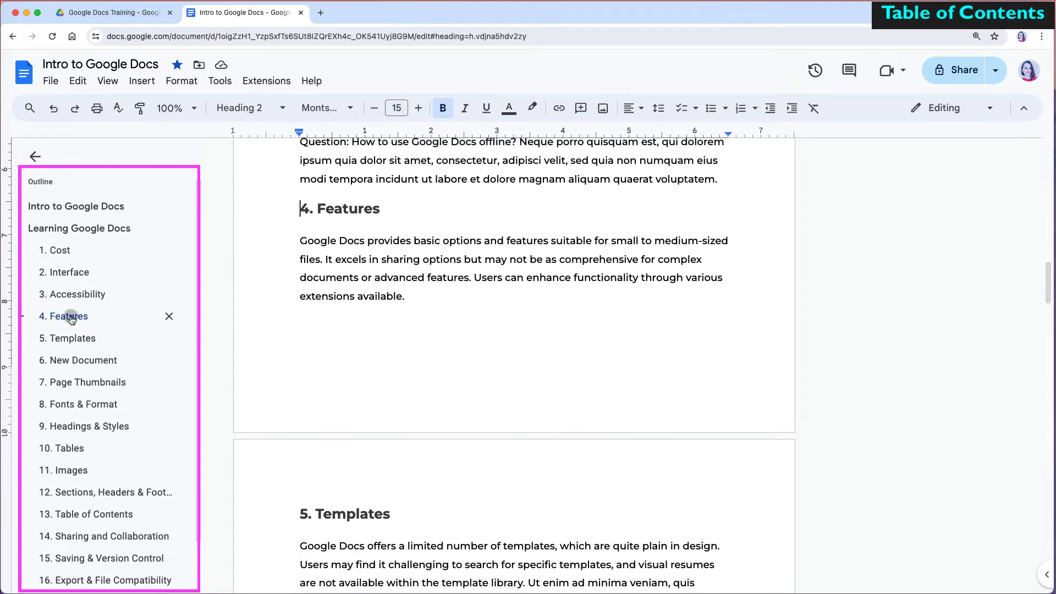
scroll(73, 380, down, 5)
click(76, 396)
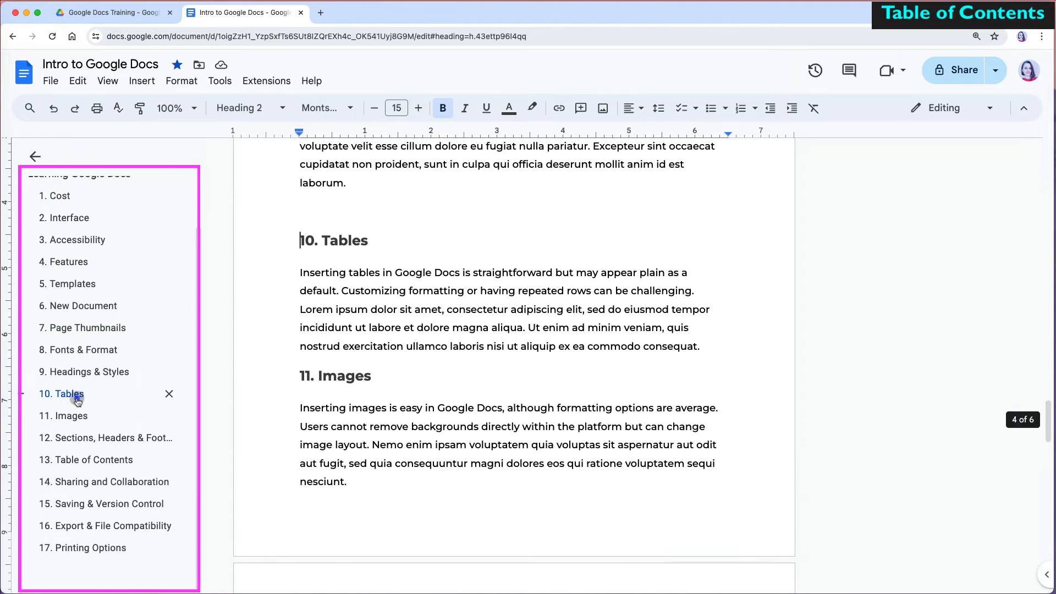
click(85, 480)
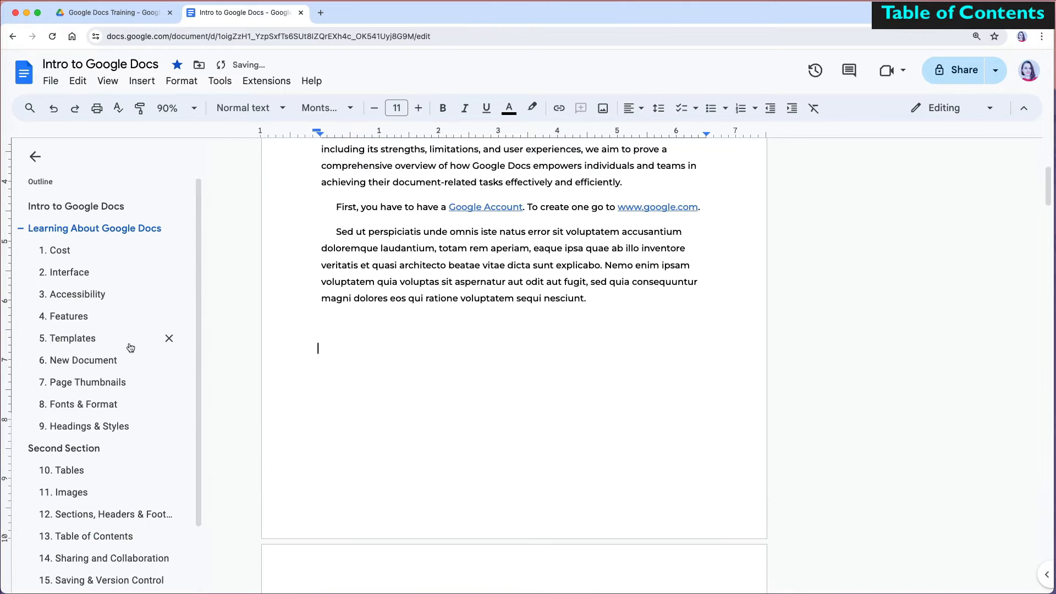
click(168, 339)
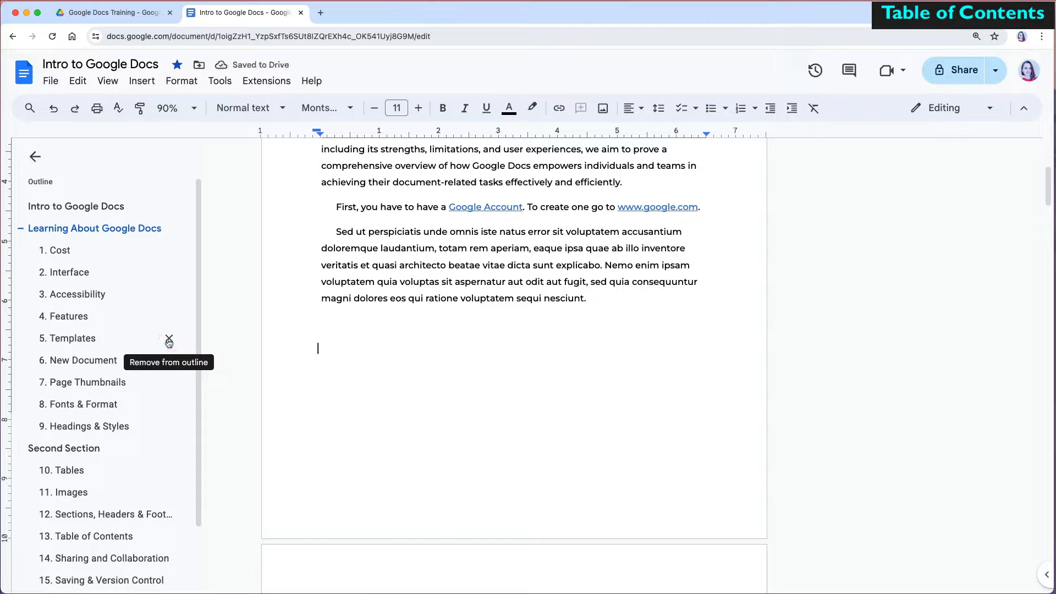
click(169, 339)
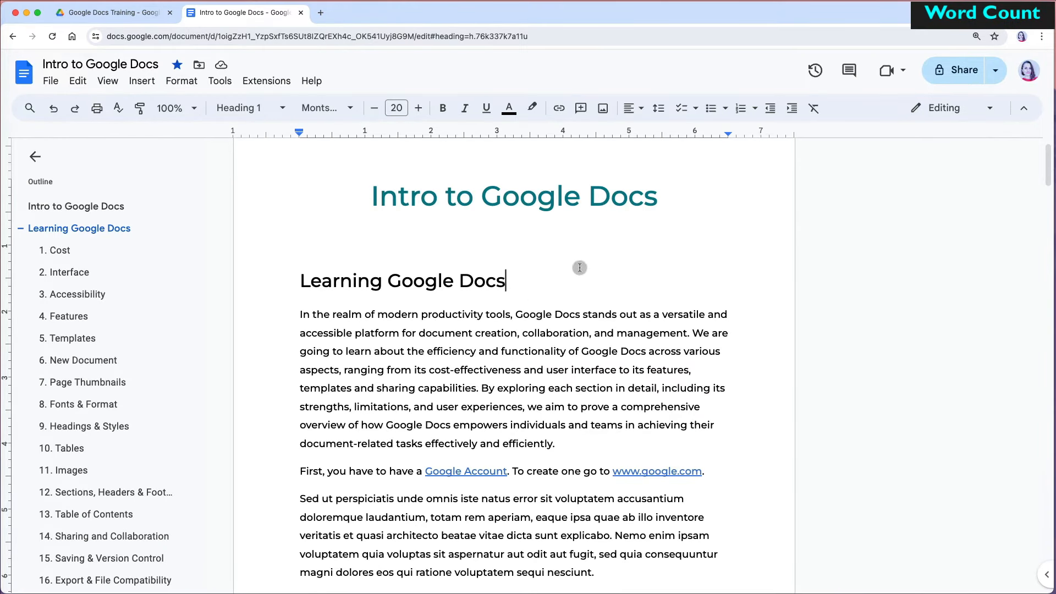
Open the document's word count and turn on its display while typing
click(223, 81)
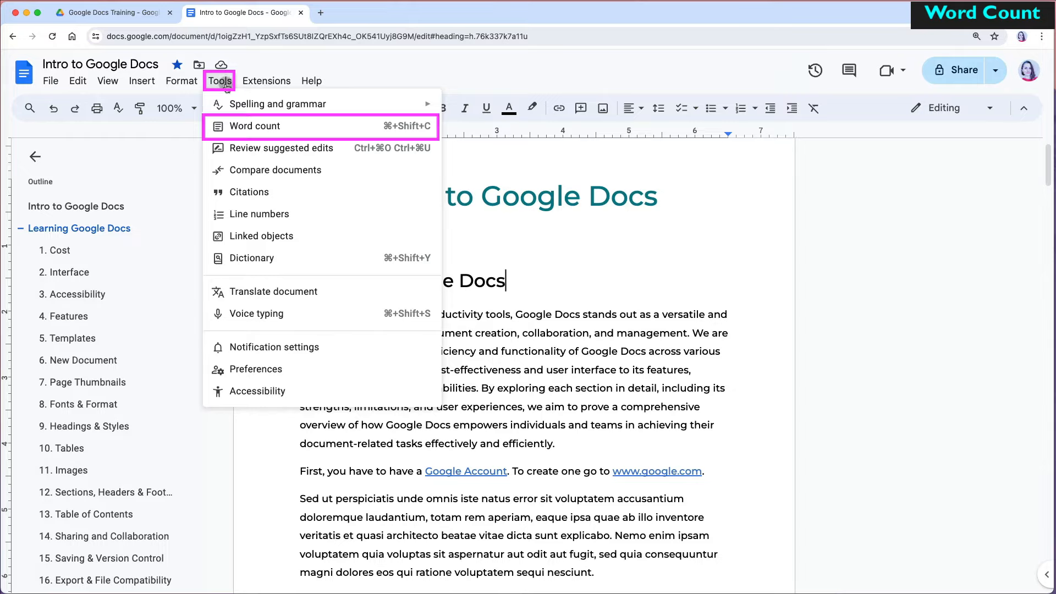
click(254, 128)
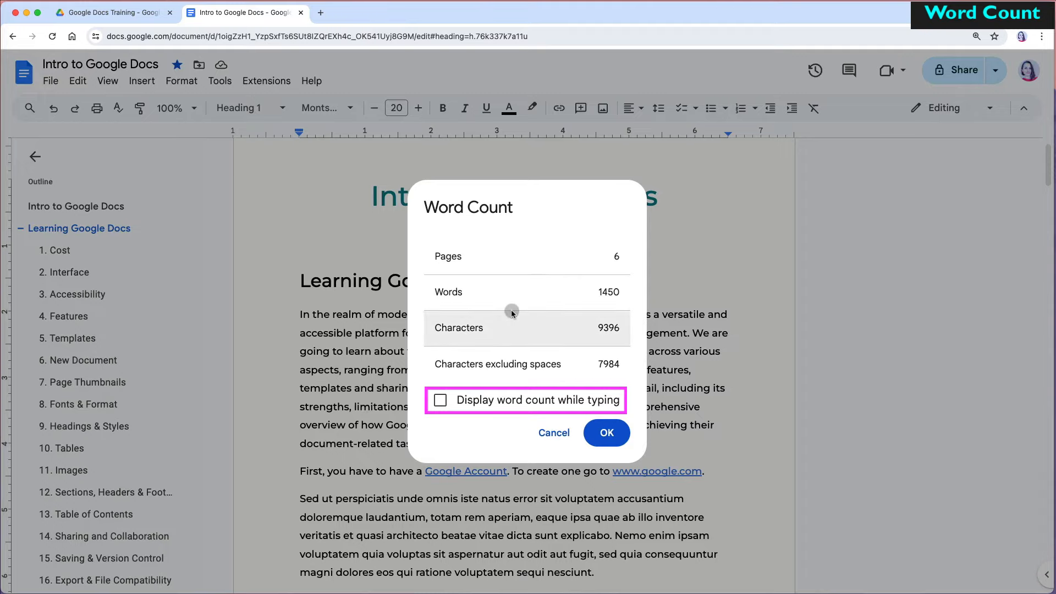
click(511, 401)
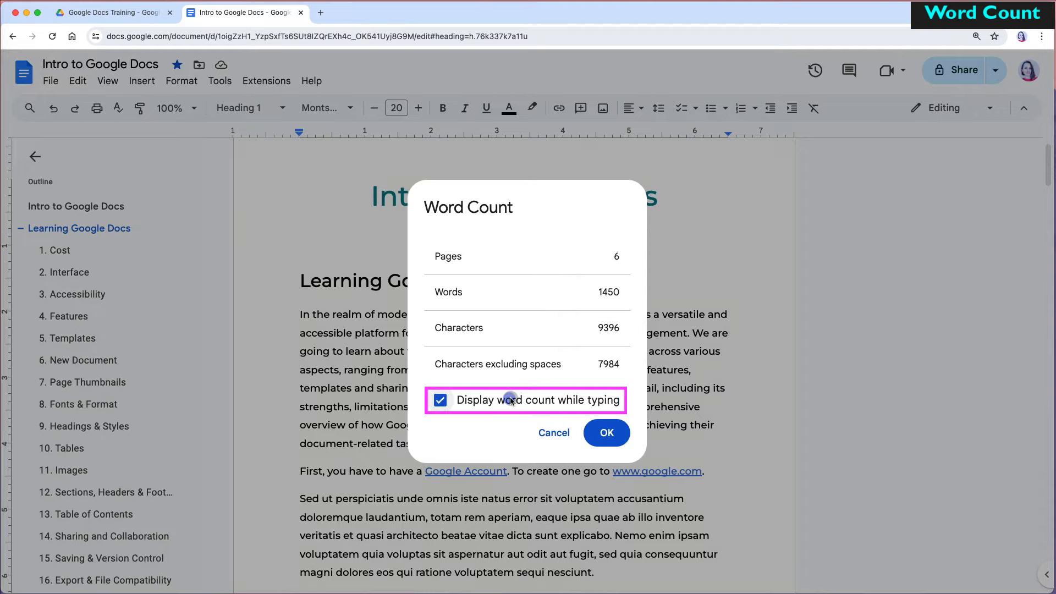
click(600, 435)
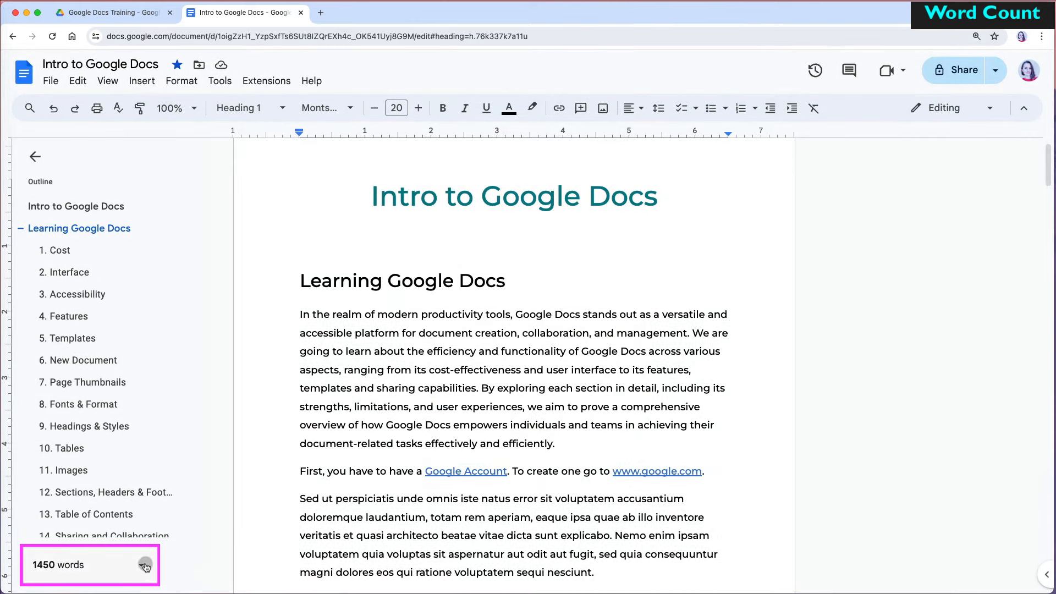
Set the on-screen counter to show the number of pages, and hide the word count
click(142, 564)
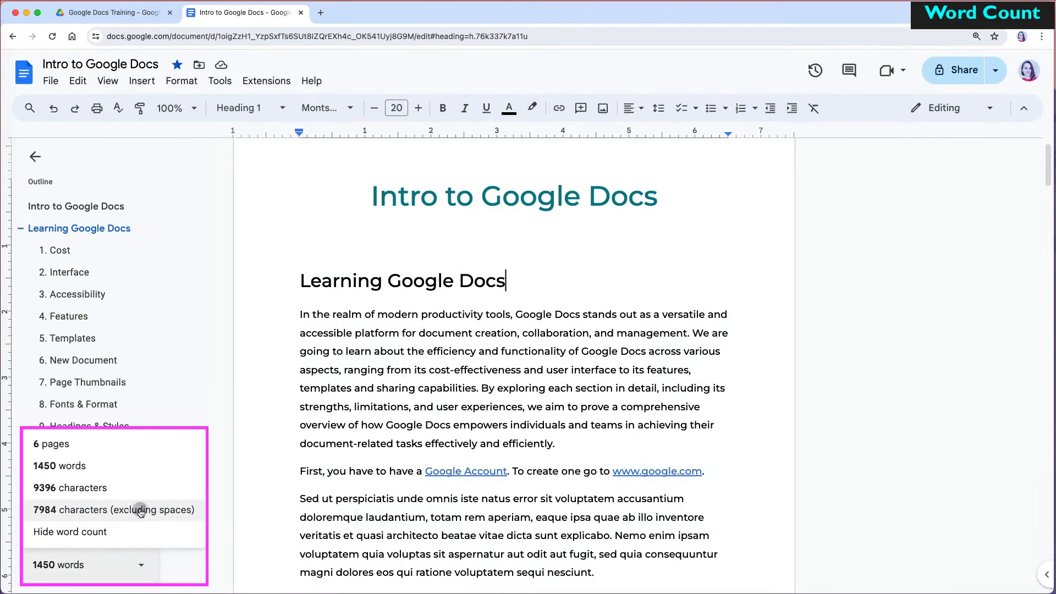
click(134, 450)
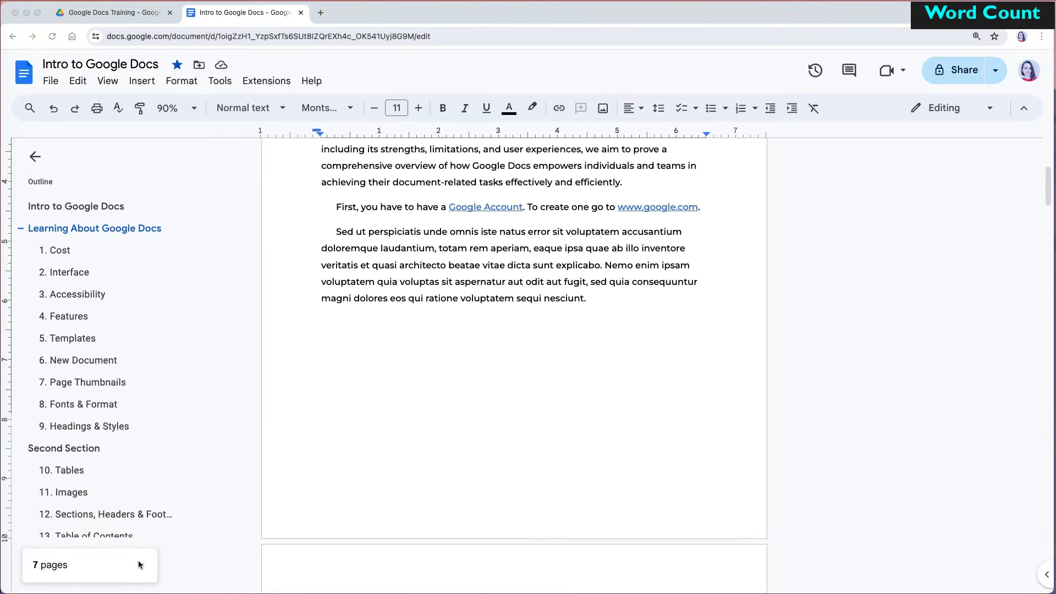
click(139, 565)
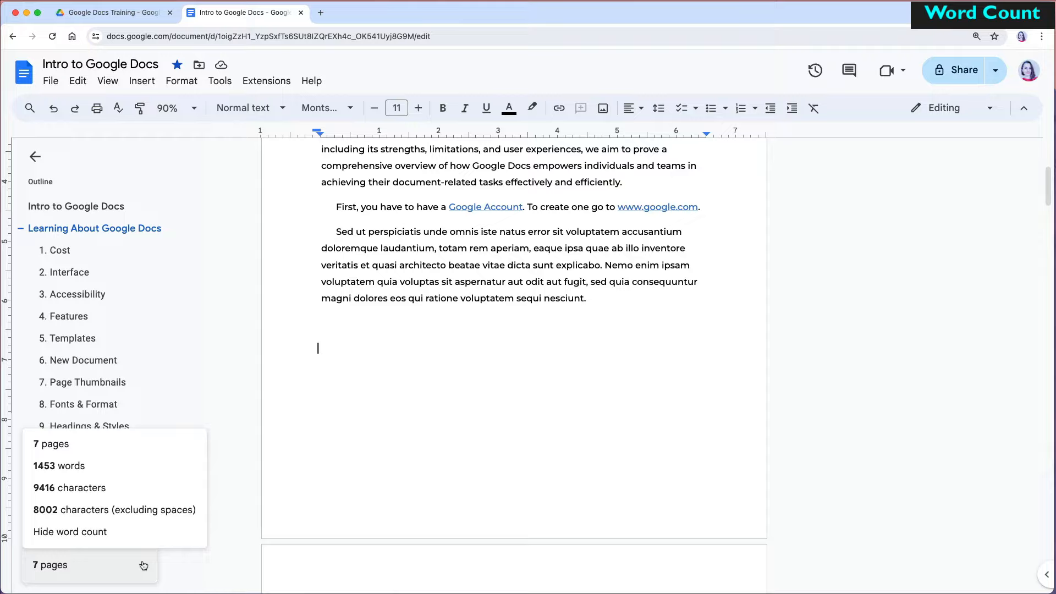
click(100, 532)
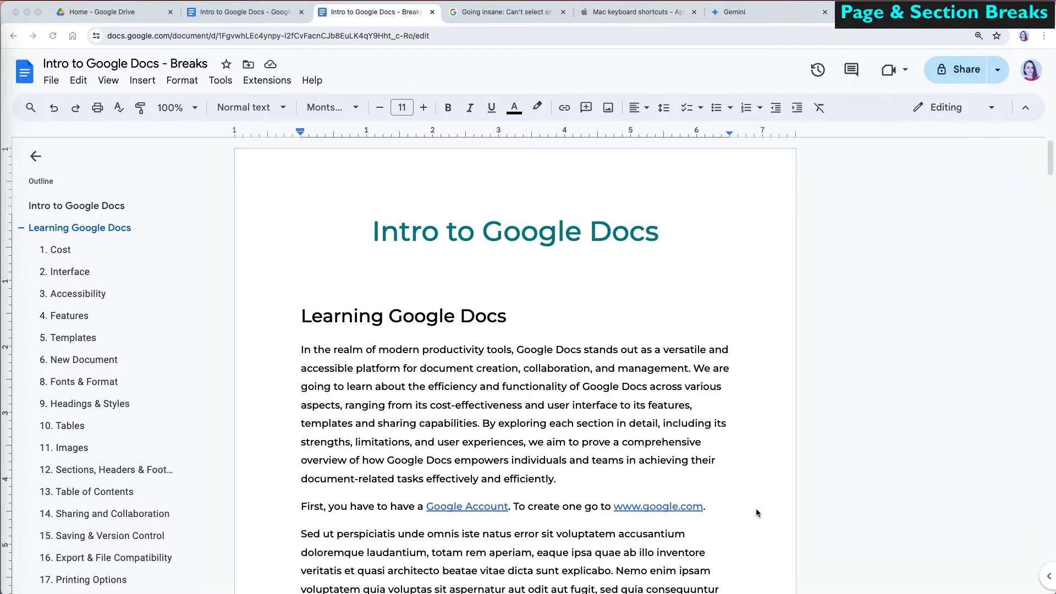
Add "First Section - " in front of the "Learning Google Docs" heading
scroll(757, 517, down, 15)
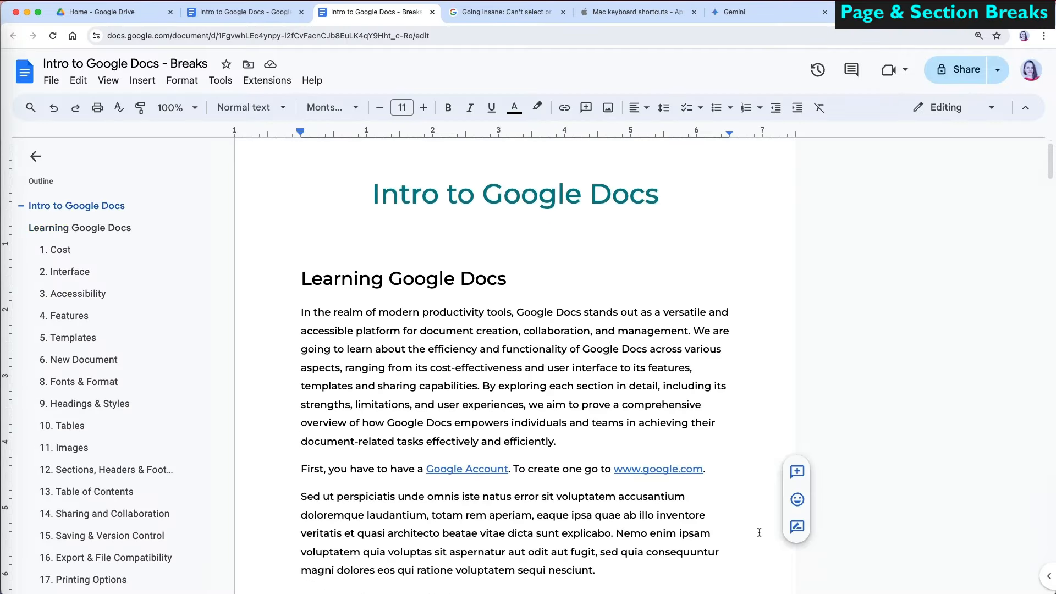
scroll(759, 533, down, 20)
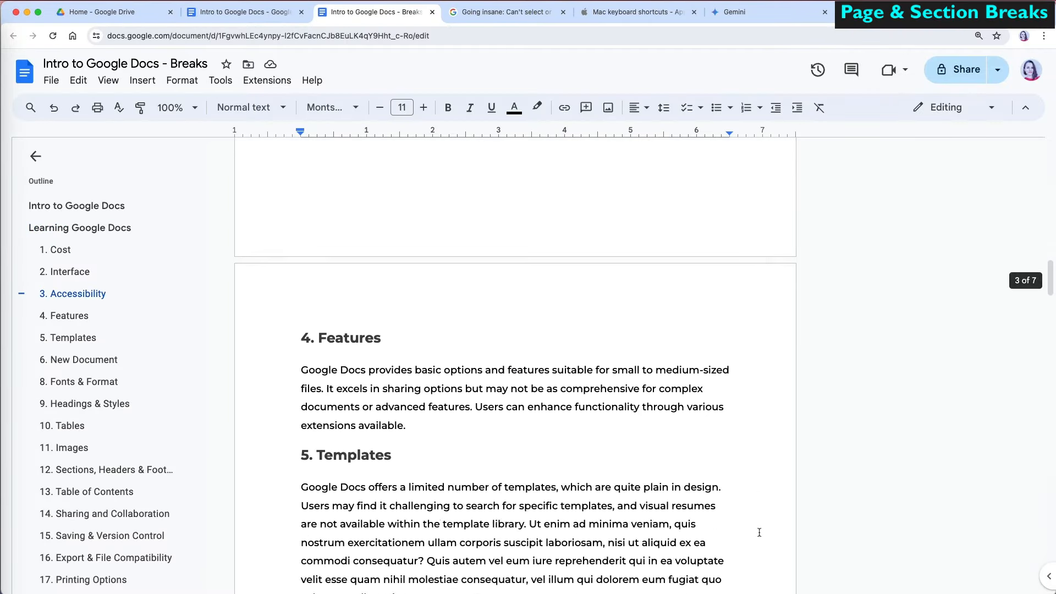
click(80, 197)
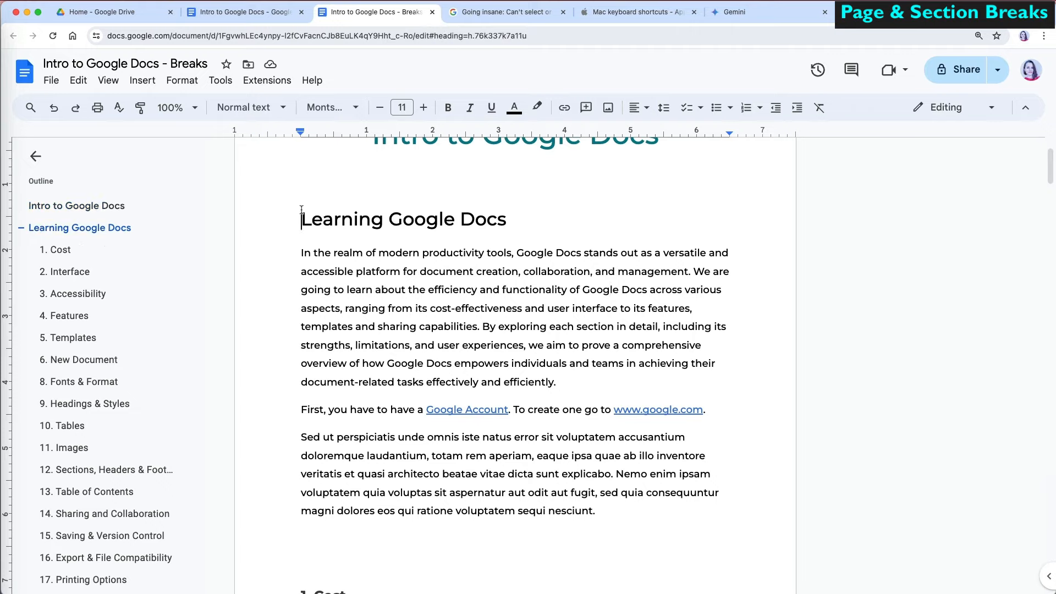
text(First Section )
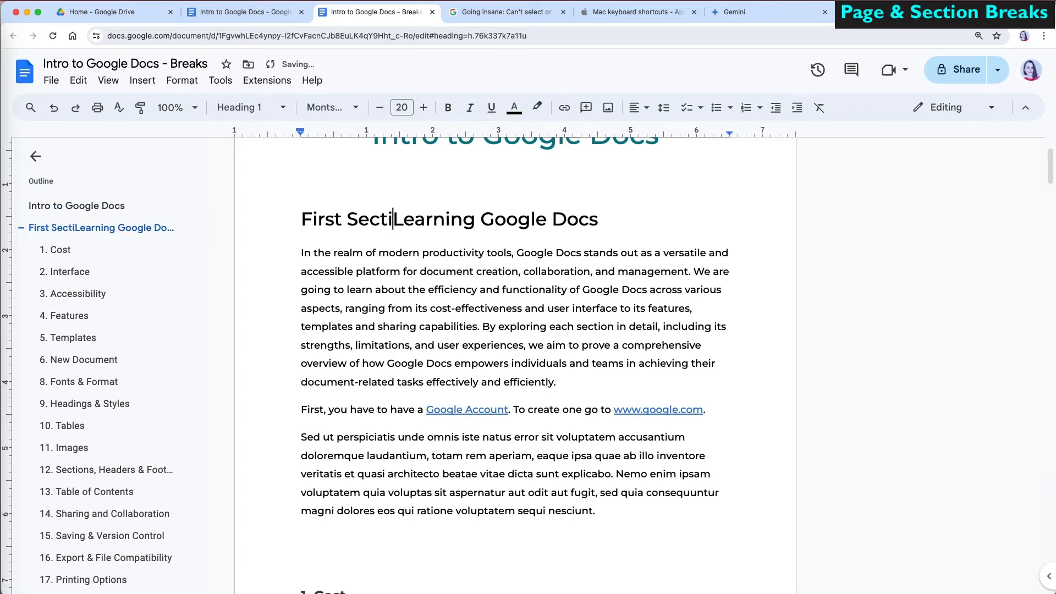
text(-)
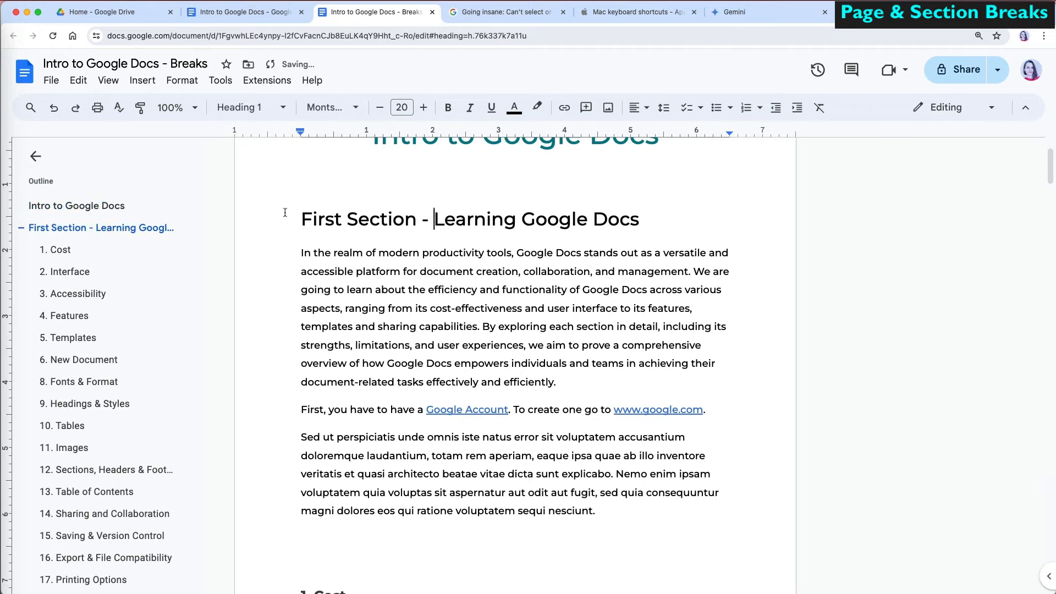
Insert a page break directly before the "1. Cost" heading
scroll(380, 306, down, 4)
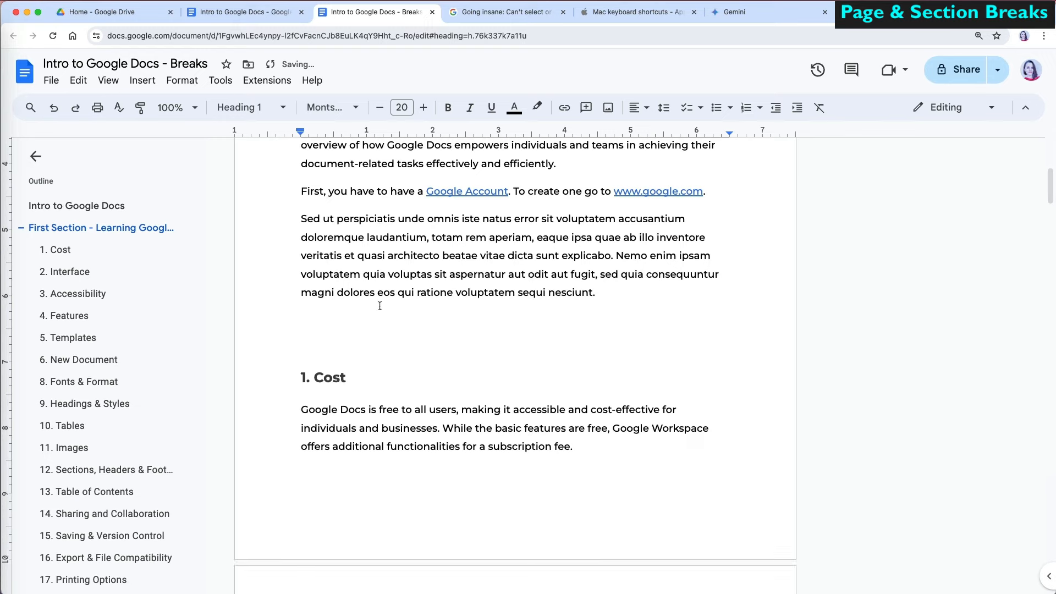
click(301, 373)
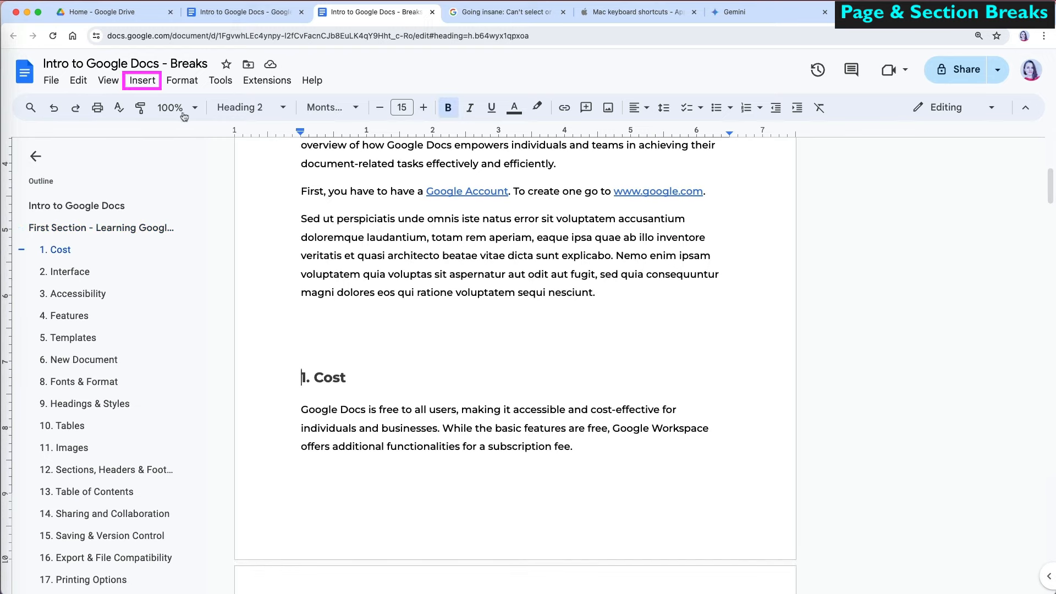
click(138, 84)
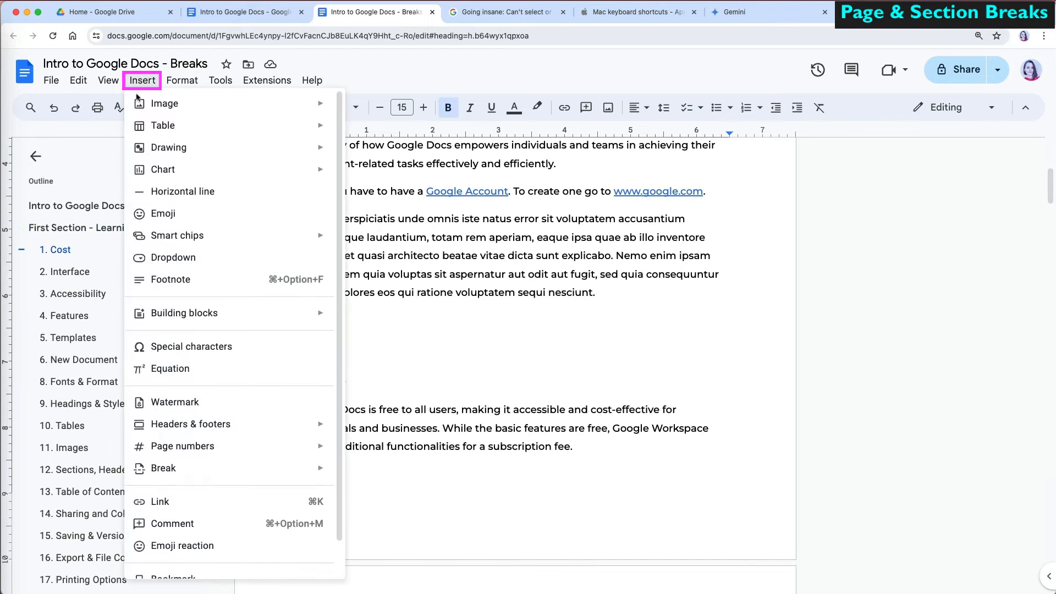
mouse_move(176, 468)
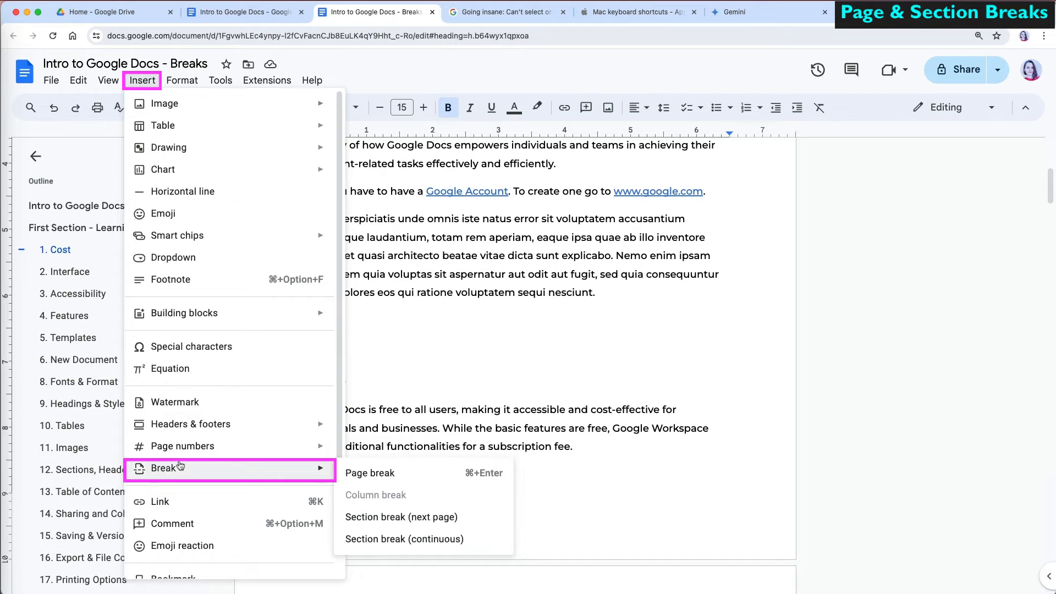
click(407, 473)
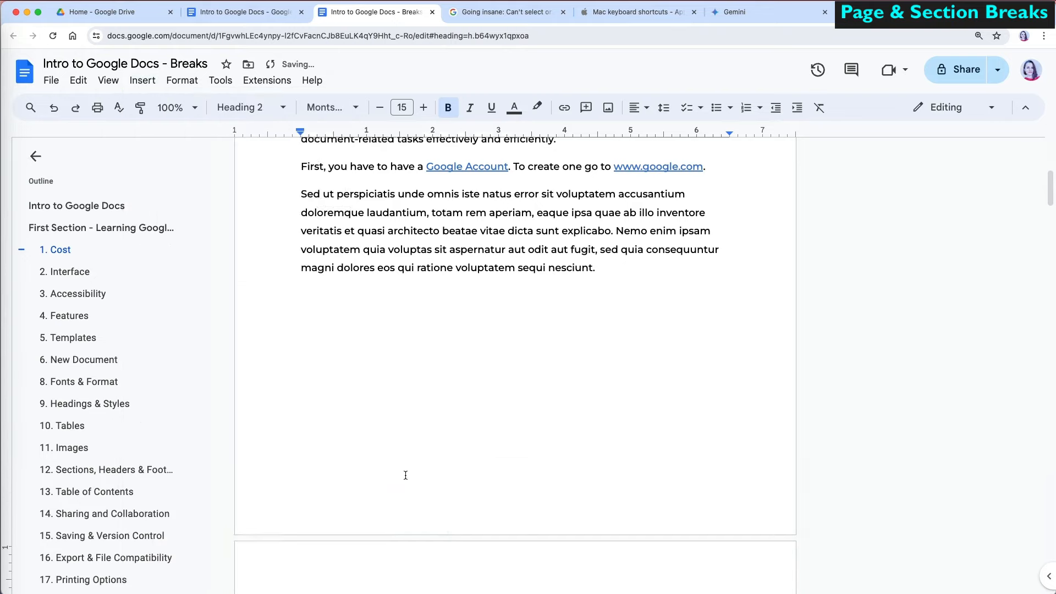
Insert a page break directly before the "3. Accessibility" heading
scroll(406, 475, down, 5)
scroll(405, 475, down, 3)
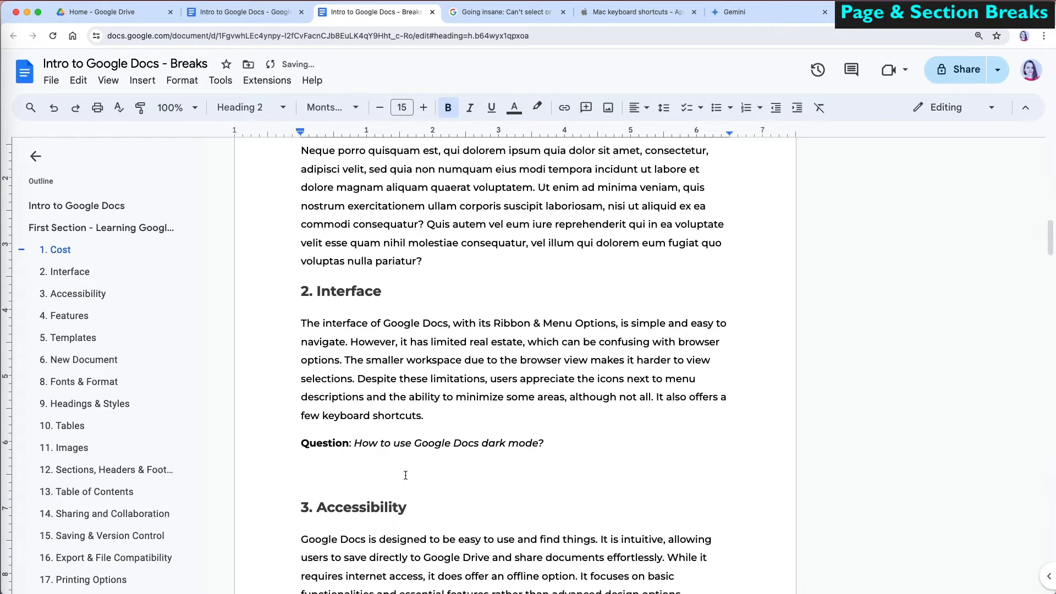
click(302, 464)
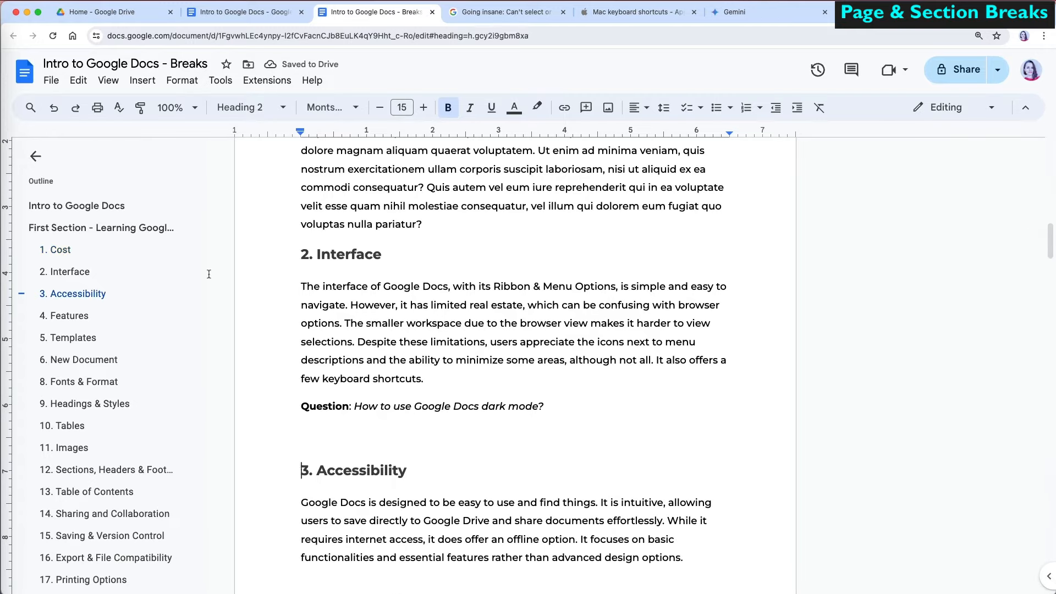
click(143, 80)
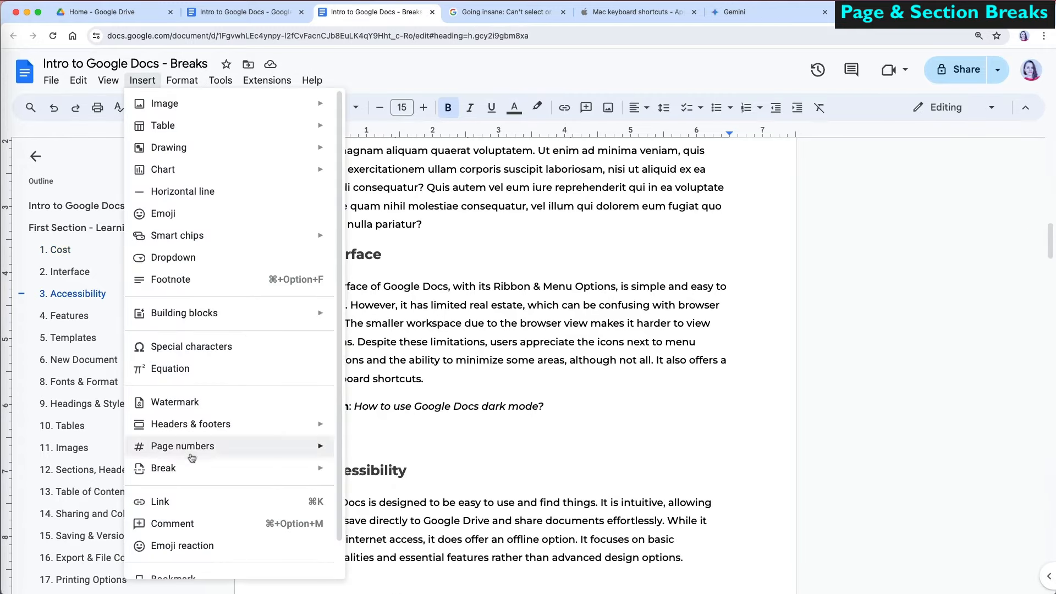
mouse_move(216, 472)
click(466, 474)
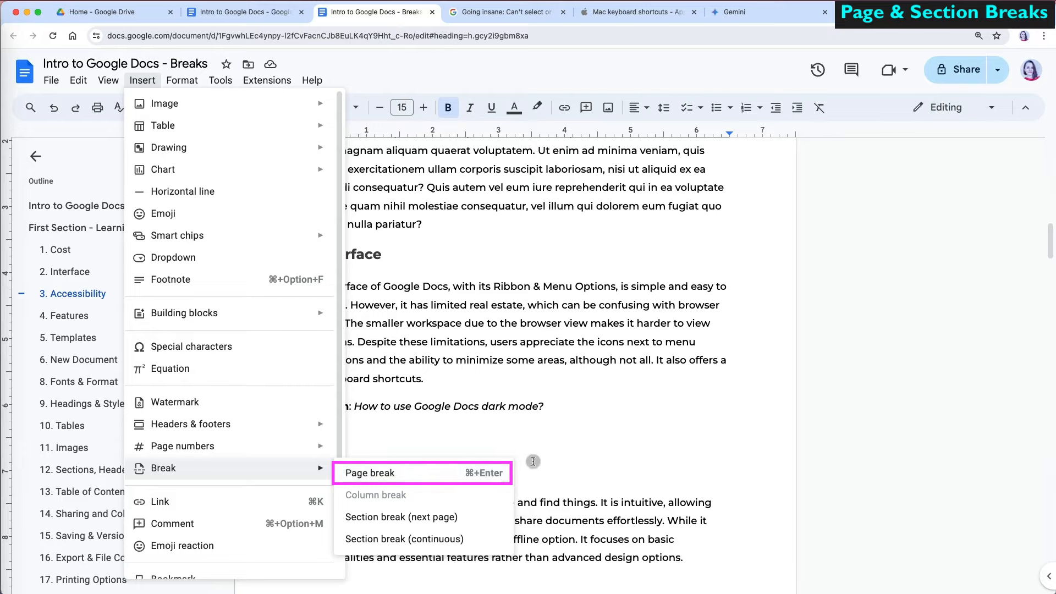
key(super+Return)
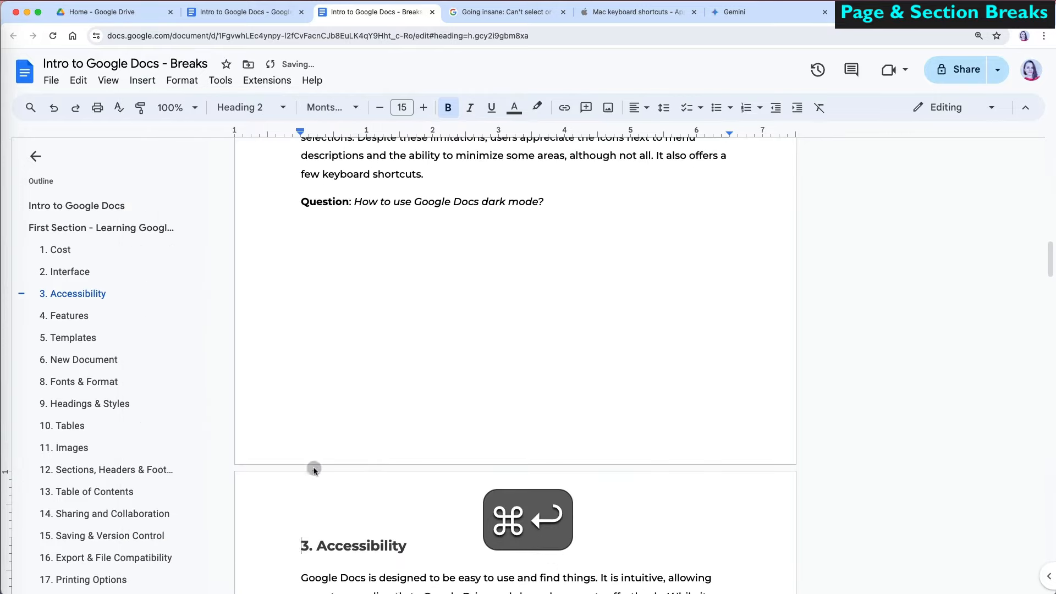
Insert a page break directly before the "6. New Document" heading
scroll(358, 457, down, 10)
click(300, 488)
key(super+Return)
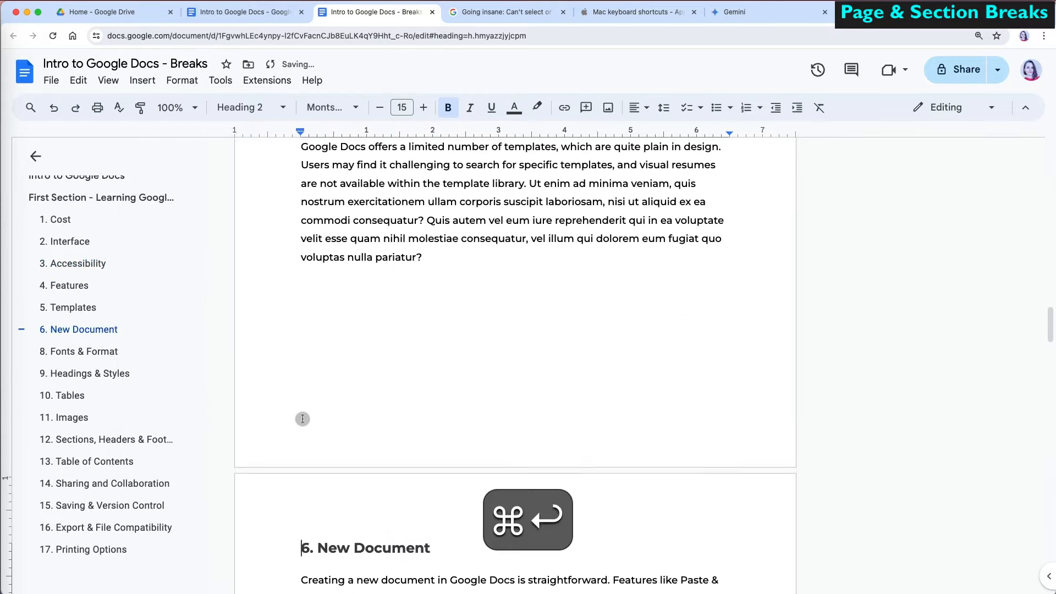
Add the line "Second Section" above the "12. Sections, Headers & Footers" heading and style it as Heading 1
text(Sec)
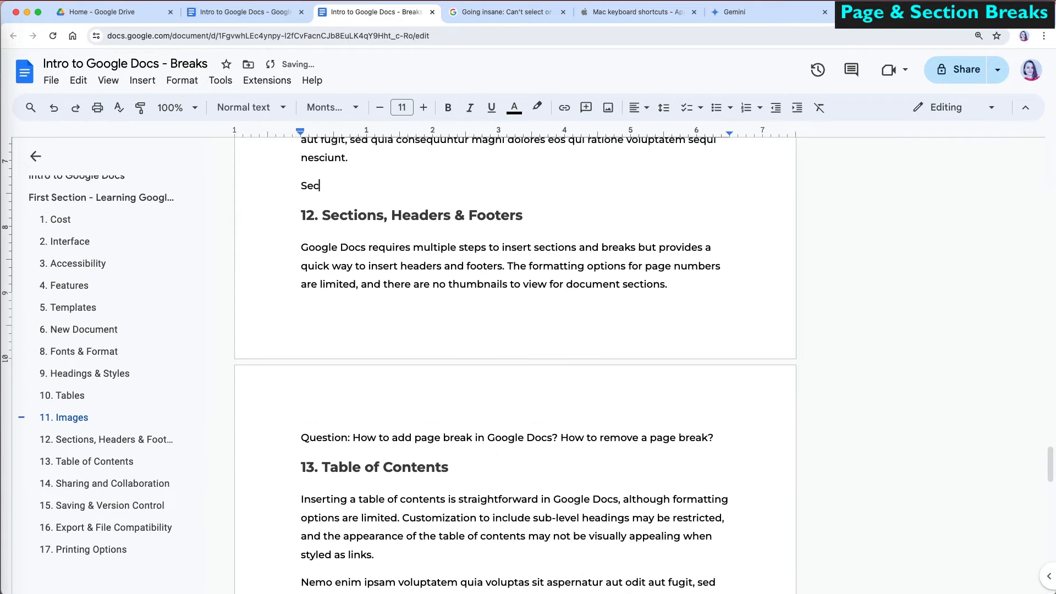
text(ond Section)
drag(392, 185, 301, 186)
click(281, 108)
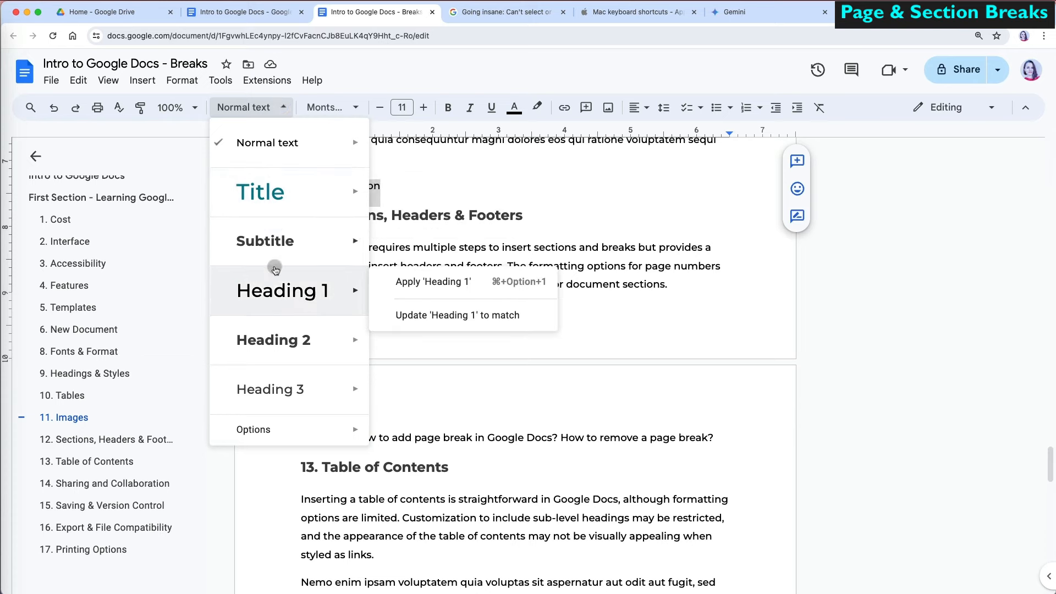
click(411, 286)
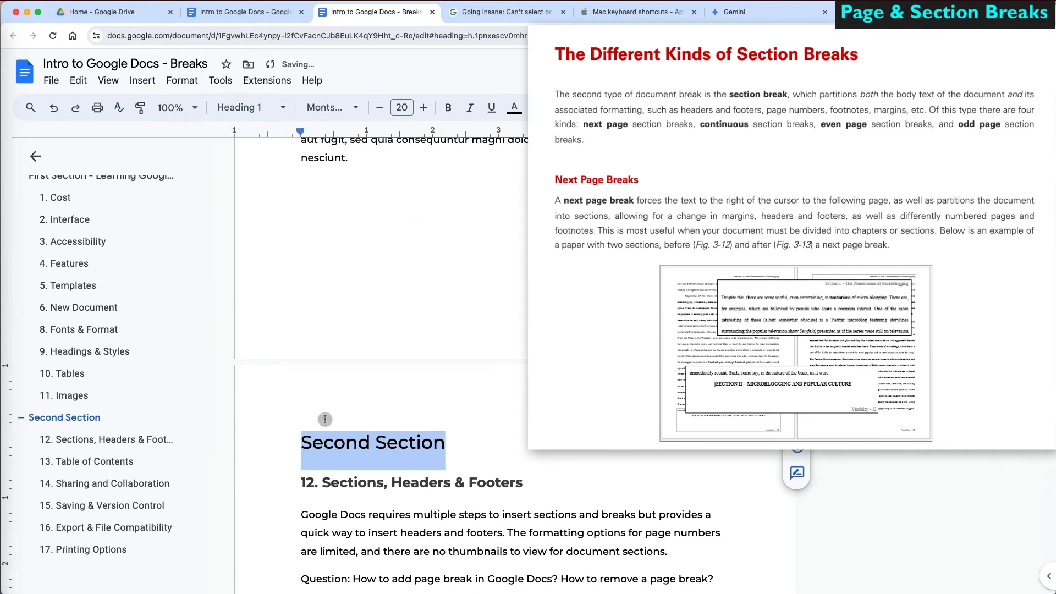
Insert a continuous section break directly before the "Second Section" heading
click(303, 435)
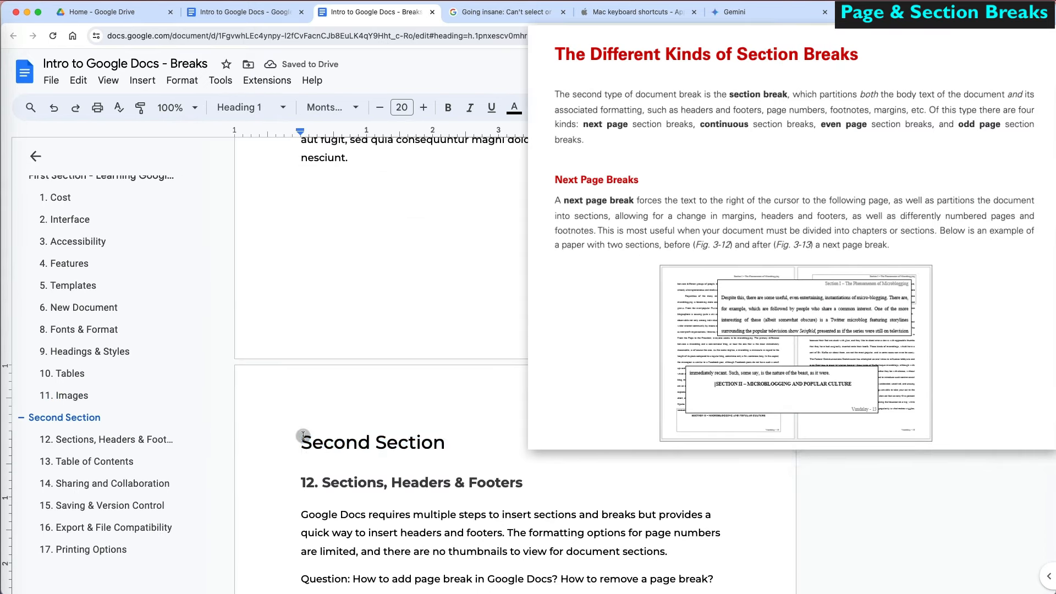
click(142, 80)
mouse_move(199, 464)
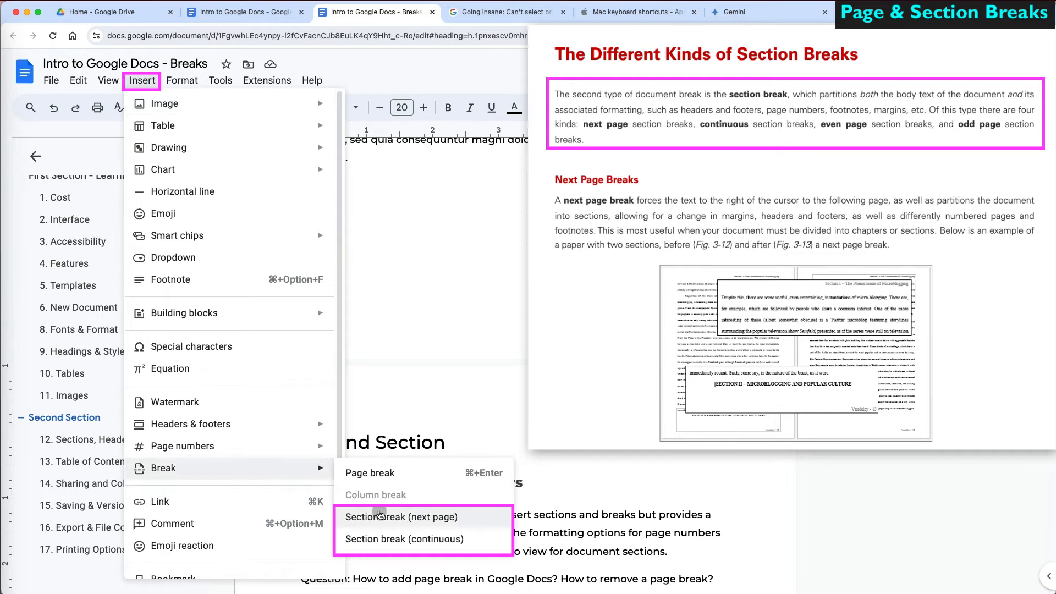
click(385, 538)
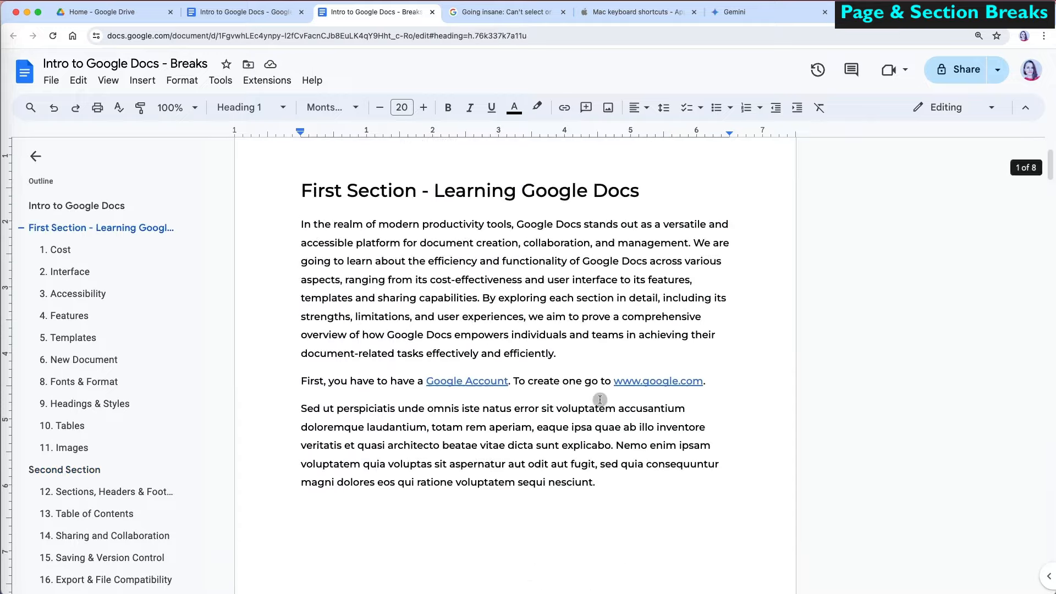
Show non-printing characters, with the cursor in the blank area above the "1. Cost" heading
scroll(600, 396, down, 9)
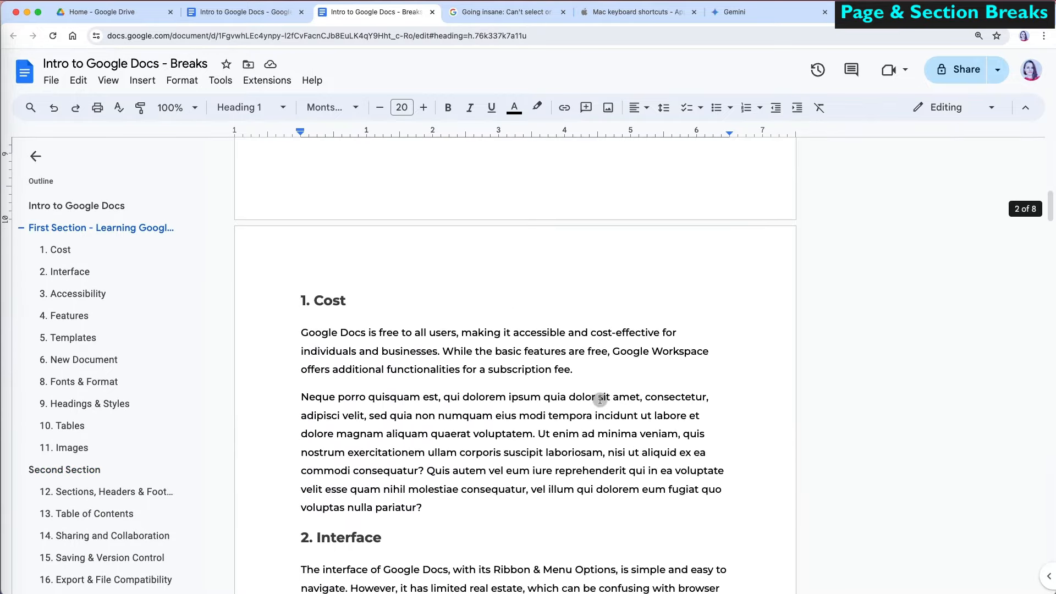
scroll(600, 400, up, 4)
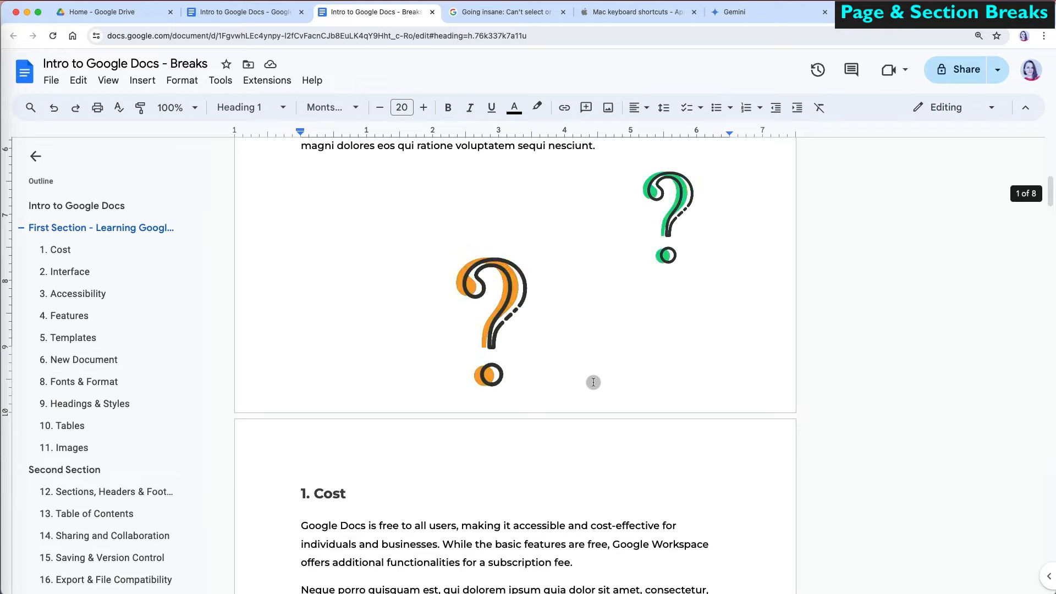
click(569, 308)
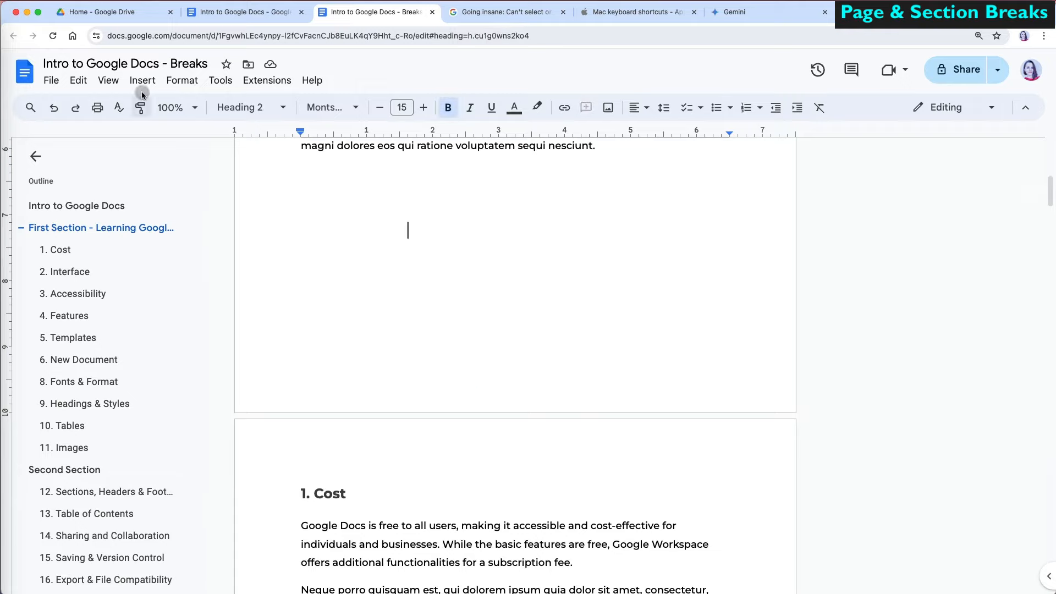
click(114, 81)
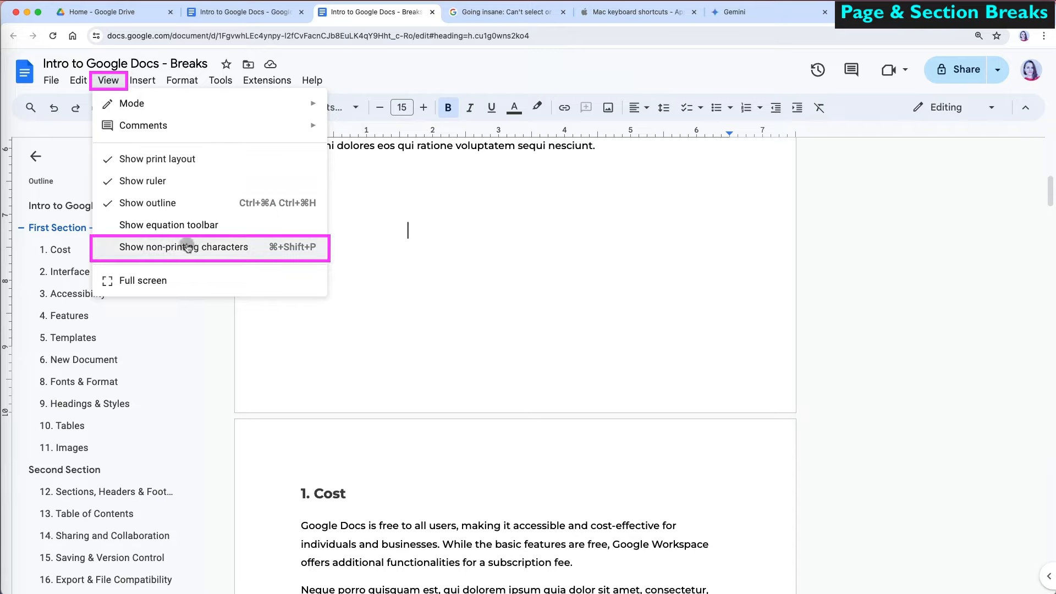
click(253, 249)
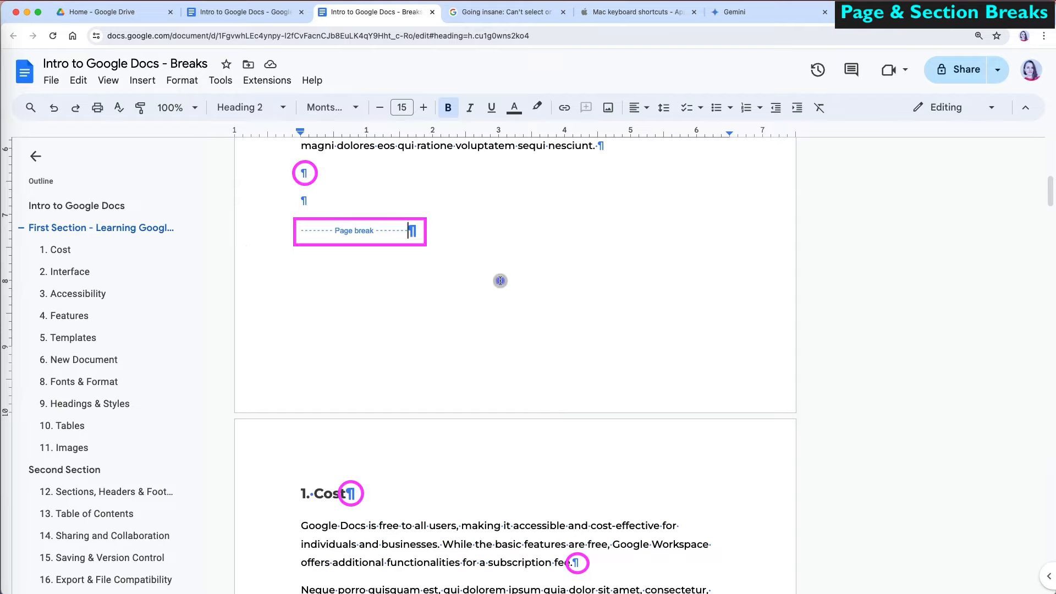
Delete the page break and the empty lines above the "1. Cost" heading
scroll(501, 281, up, 3)
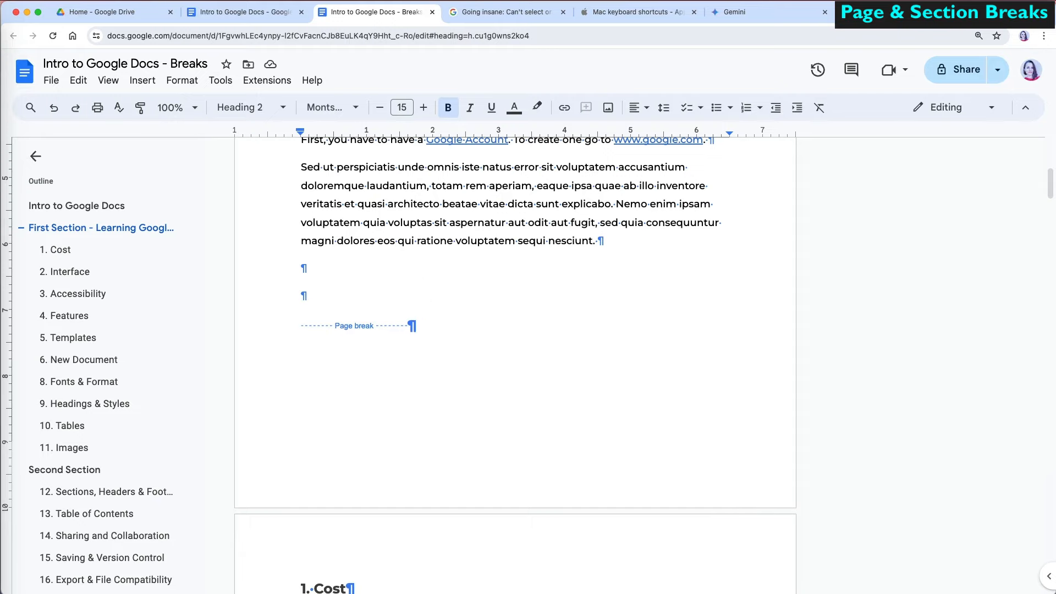
key(BackSpace)
key(BackSpace)
key(BackSpace)
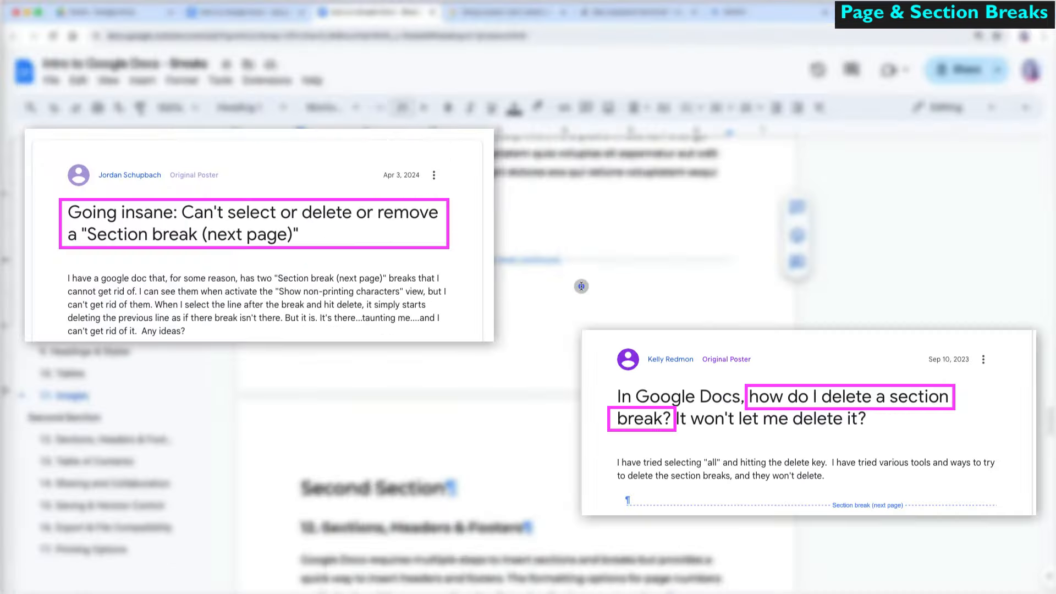
Try to delete the continuous section break above "Second Section" with backward deletion, and undo the last deletion
click(302, 487)
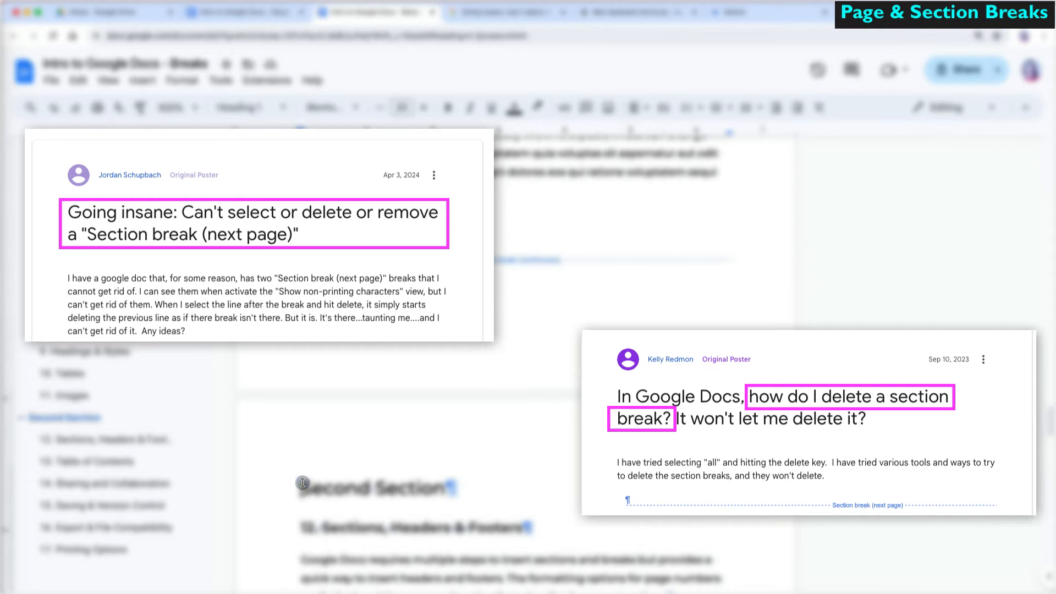
key(BackSpace)
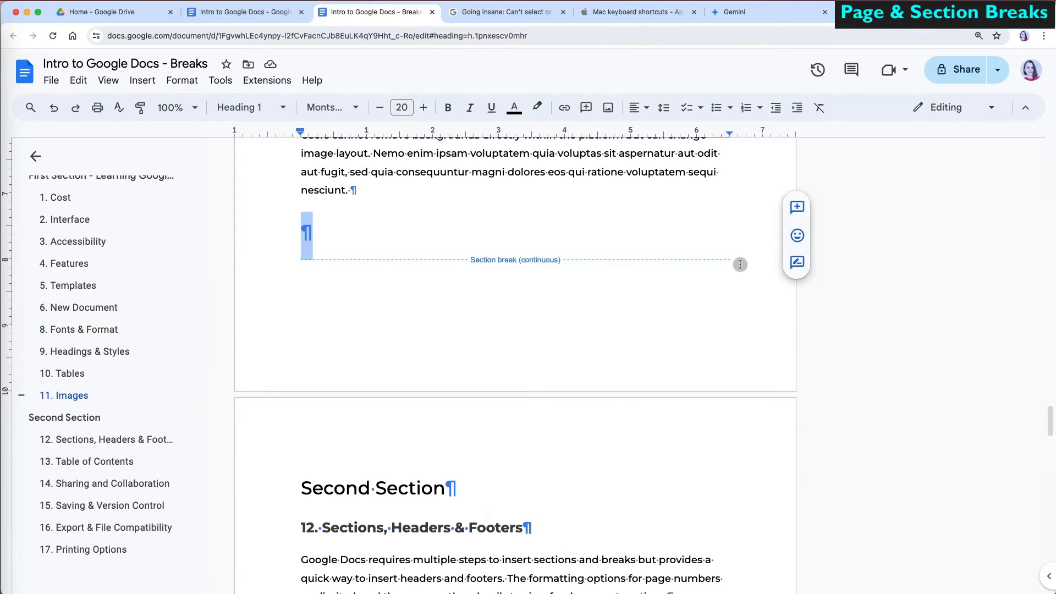
key(BackSpace)
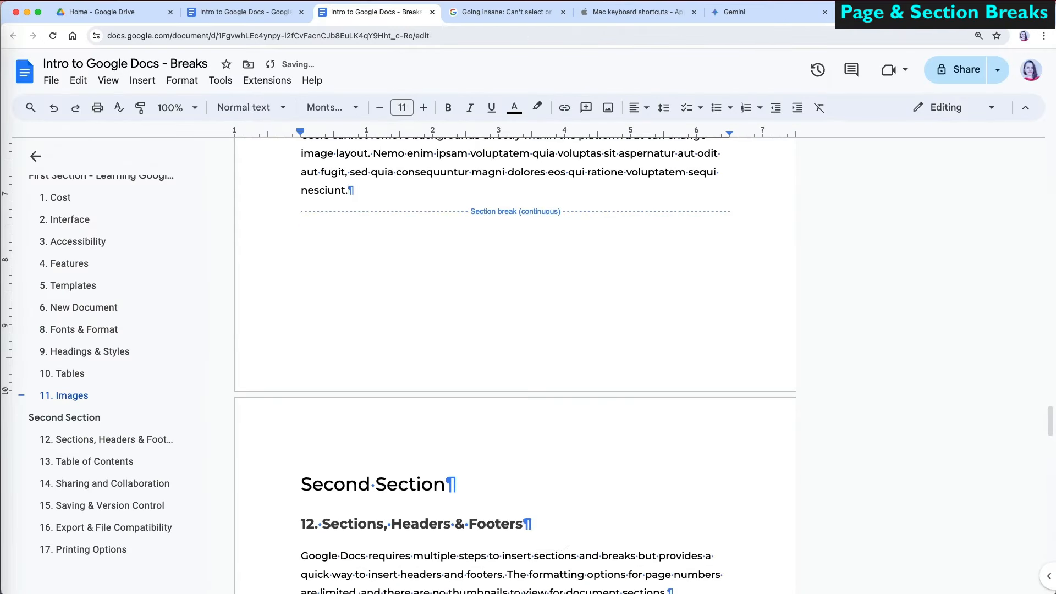
key(super+z)
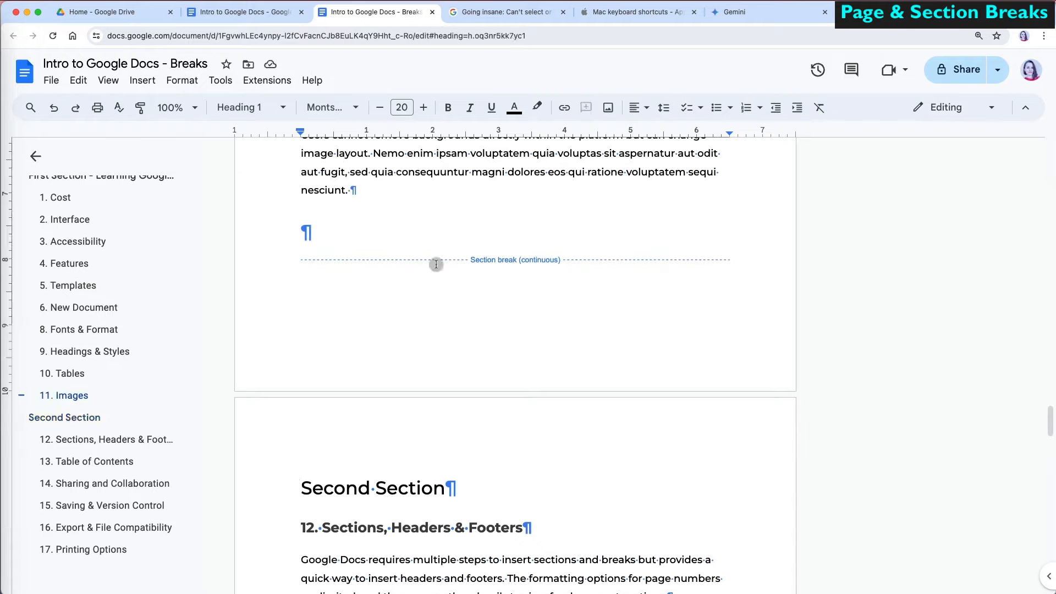
Remove the empty paragraph above the continuous section break and forward-delete the break after "nesciunt"
key(BackSpace)
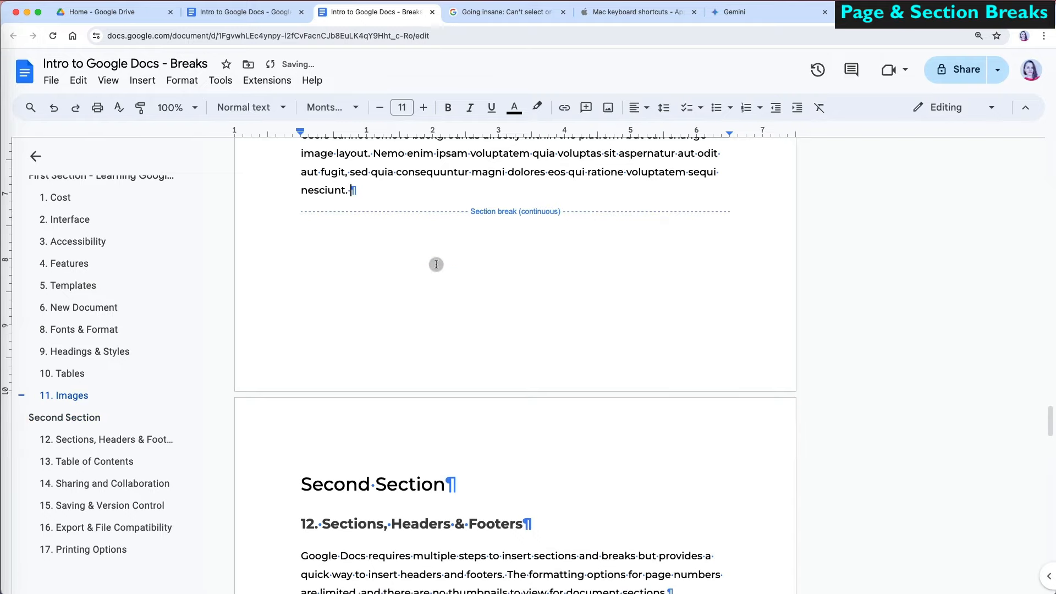
key(BackSpace)
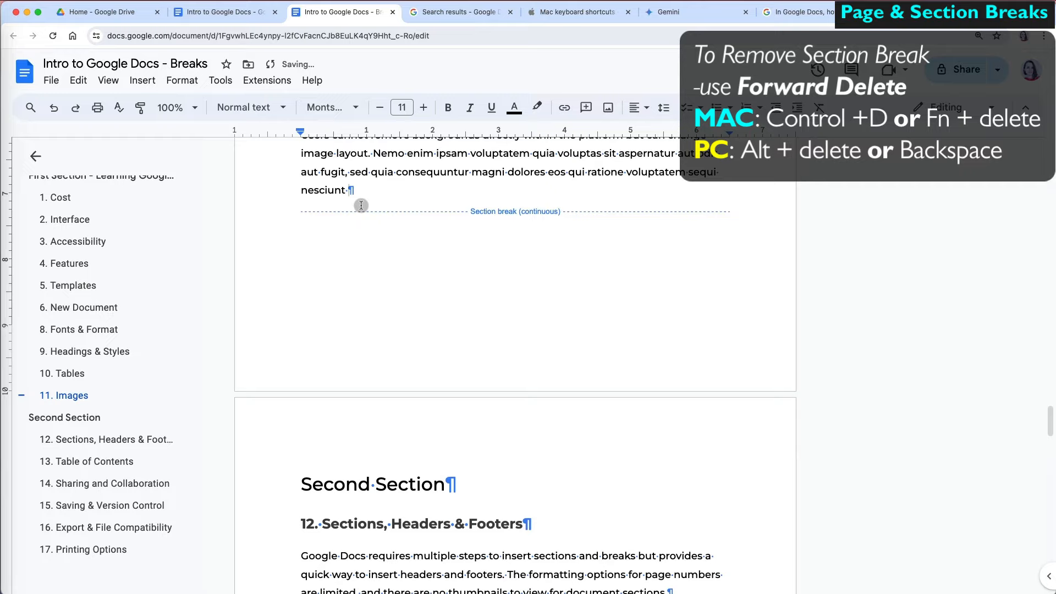
key(ctrl)
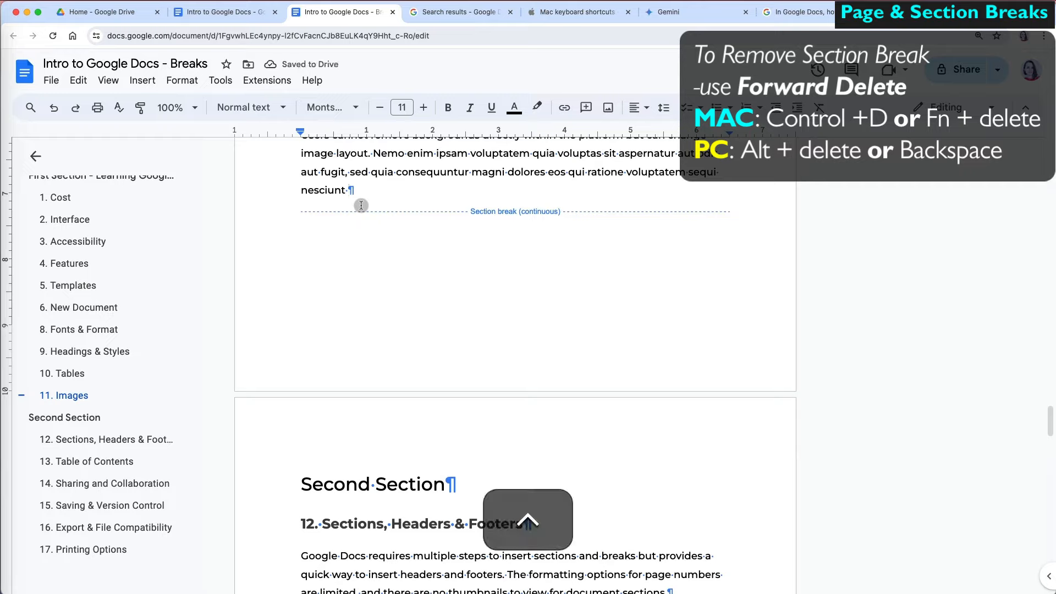
key(ctrl+d)
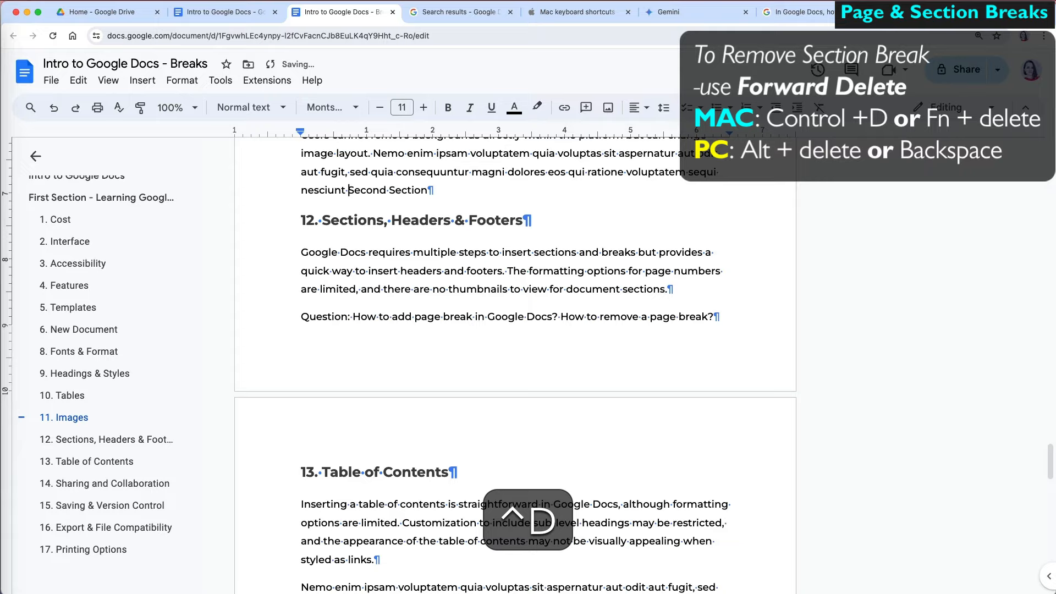
Put "Second Section" back on its own line and apply Heading 1 to it
key(shift)
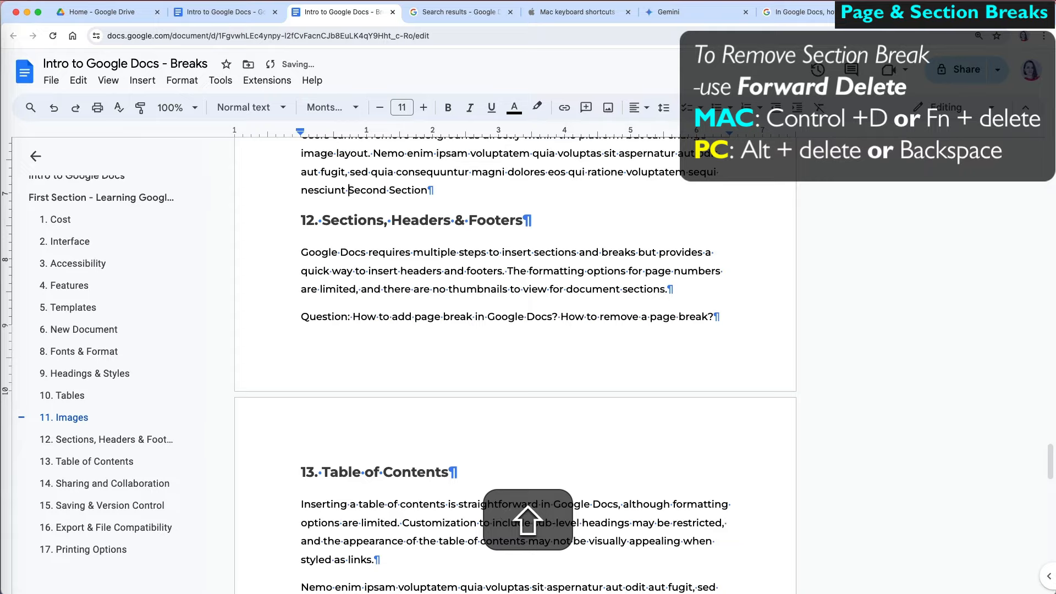
key(Return)
triple_click(395, 221)
click(285, 107)
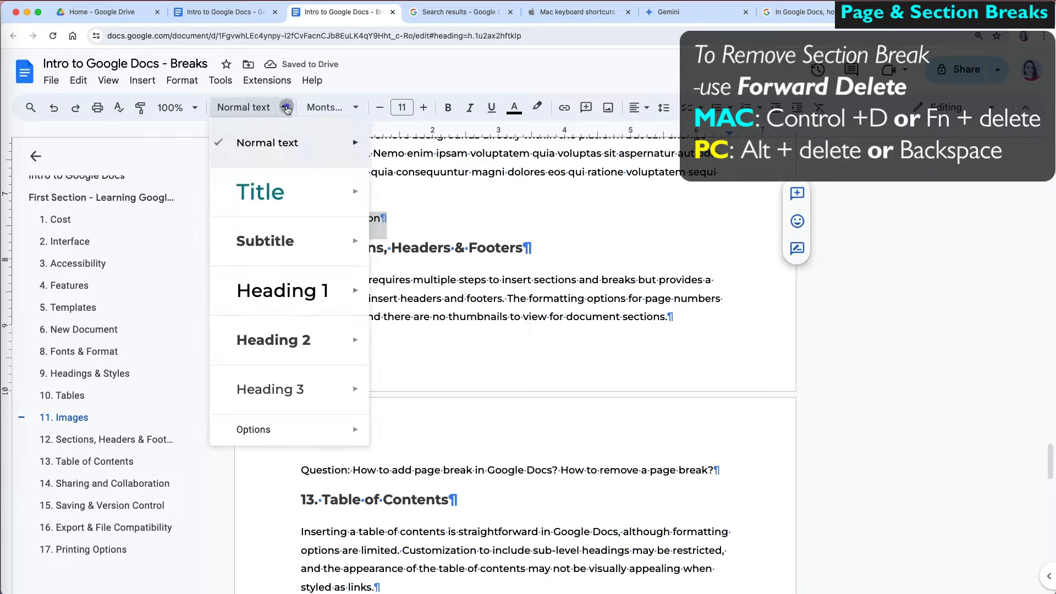
mouse_move(296, 276)
click(405, 284)
click(406, 283)
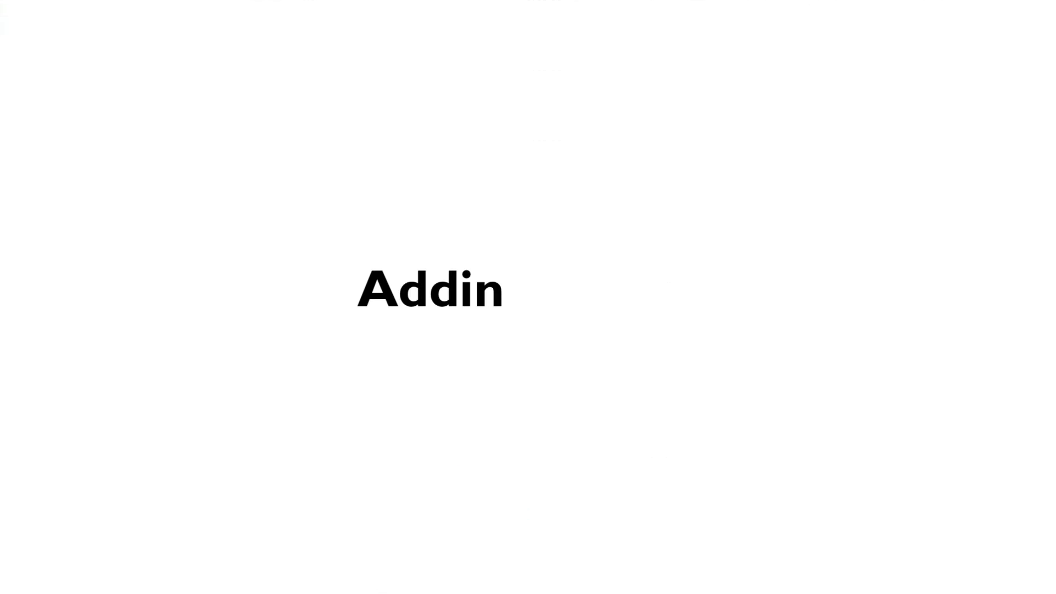
Increase the indent of the first paragraph under "Learning Google Docs" in the Intro to Google Docs document, and undo it
drag(556, 480, 294, 351)
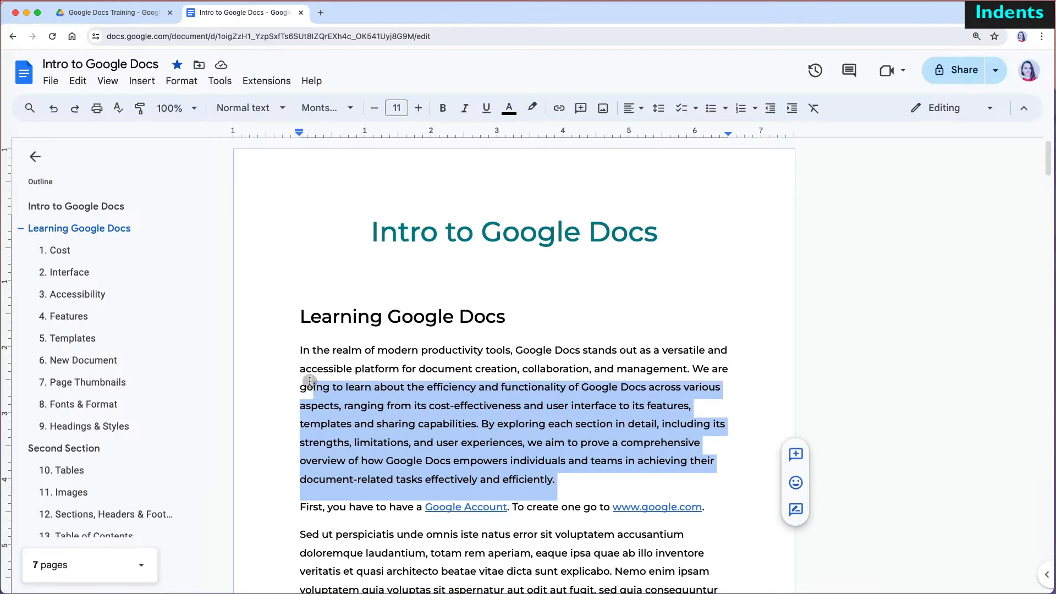
click(182, 81)
mouse_move(211, 159)
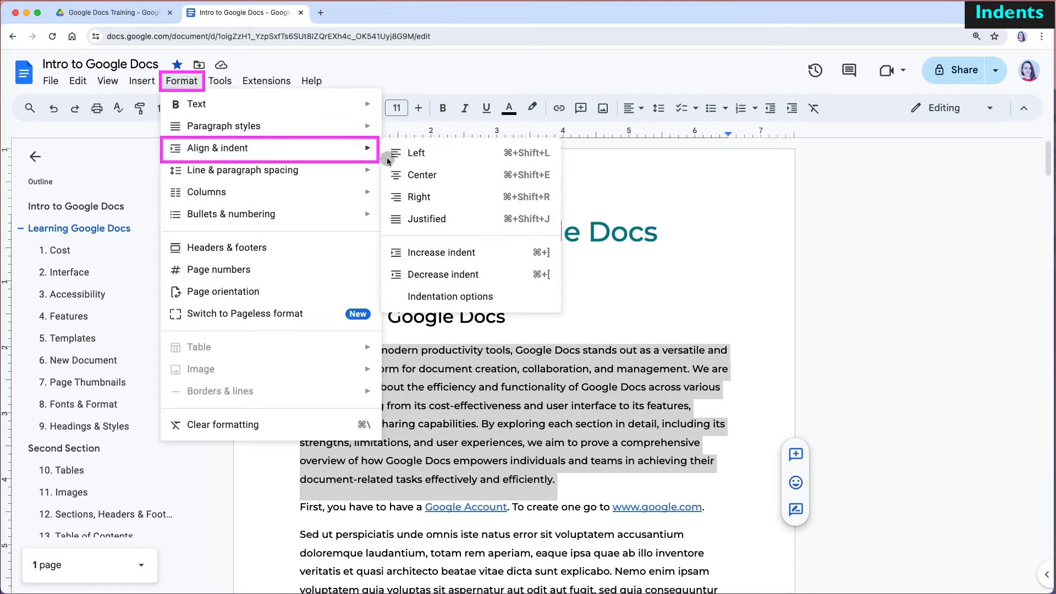
click(433, 252)
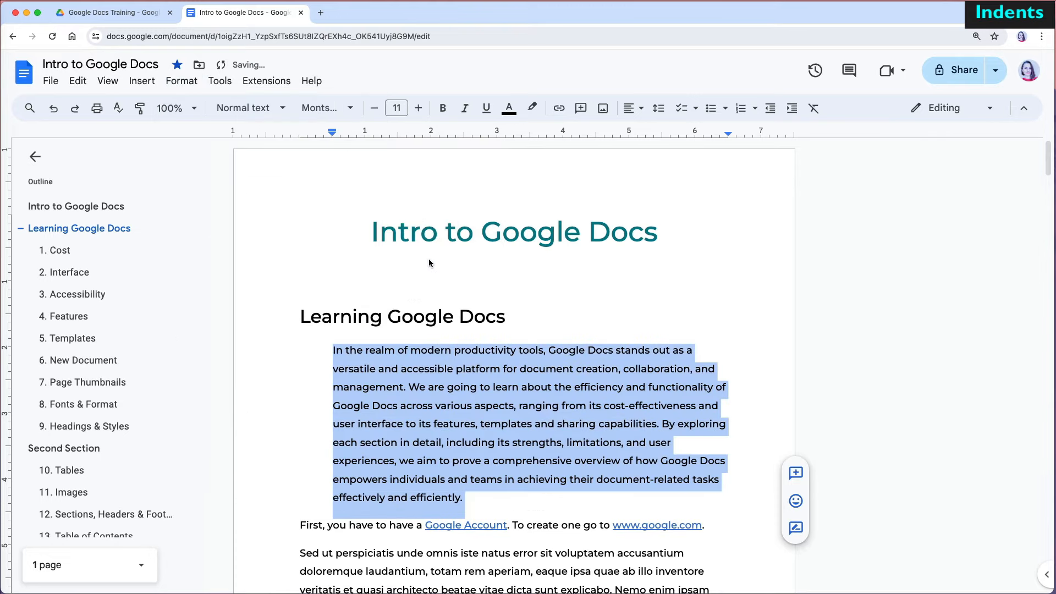
key(super+z)
Apply a 0.25-inch first-line special indent to the first paragraph under "Learning Google Docs"
drag(557, 480, 297, 355)
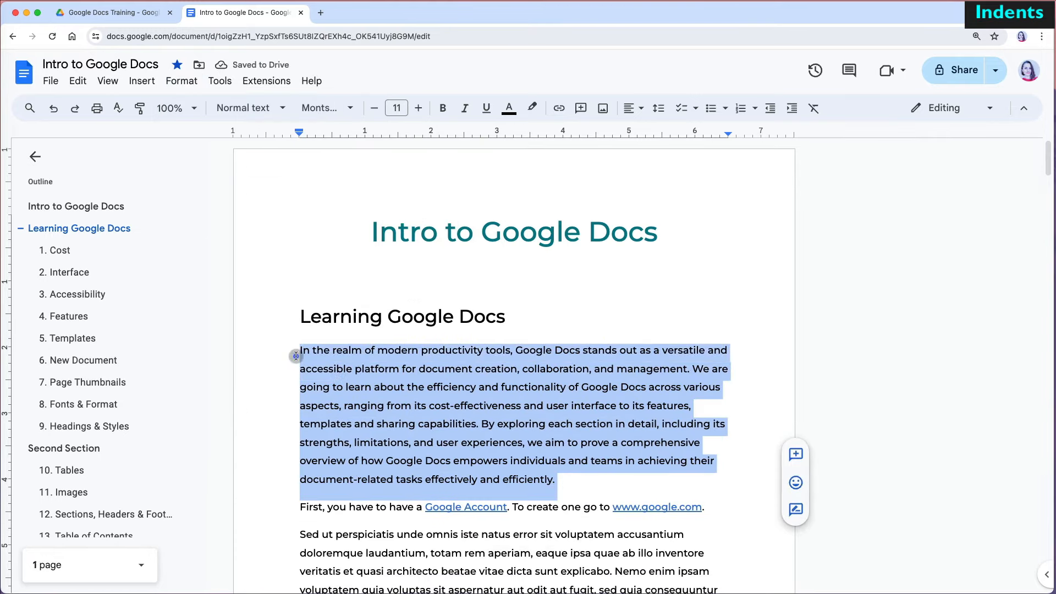
click(182, 81)
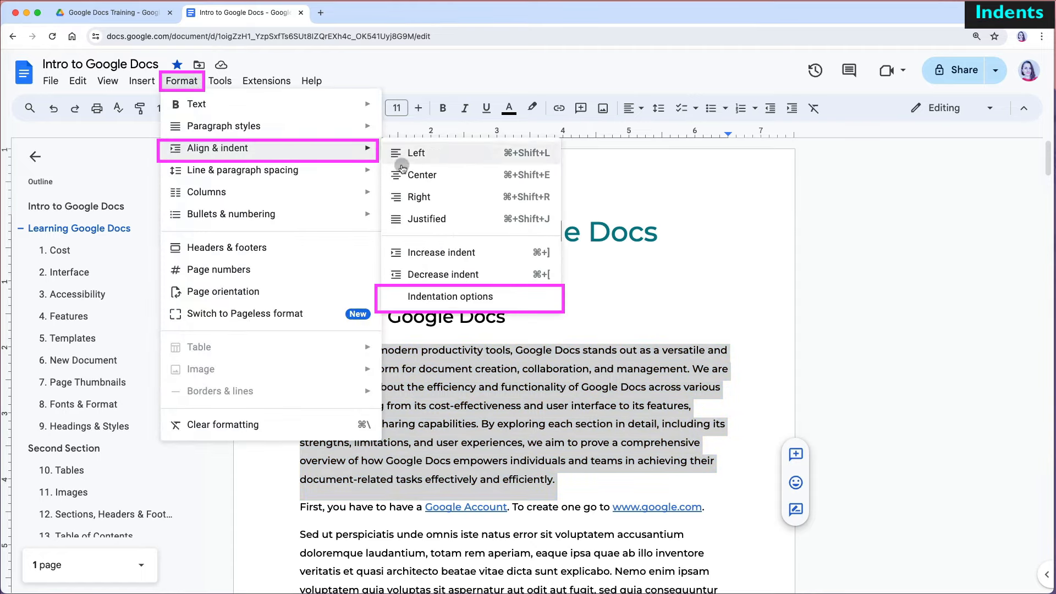
click(438, 297)
click(499, 375)
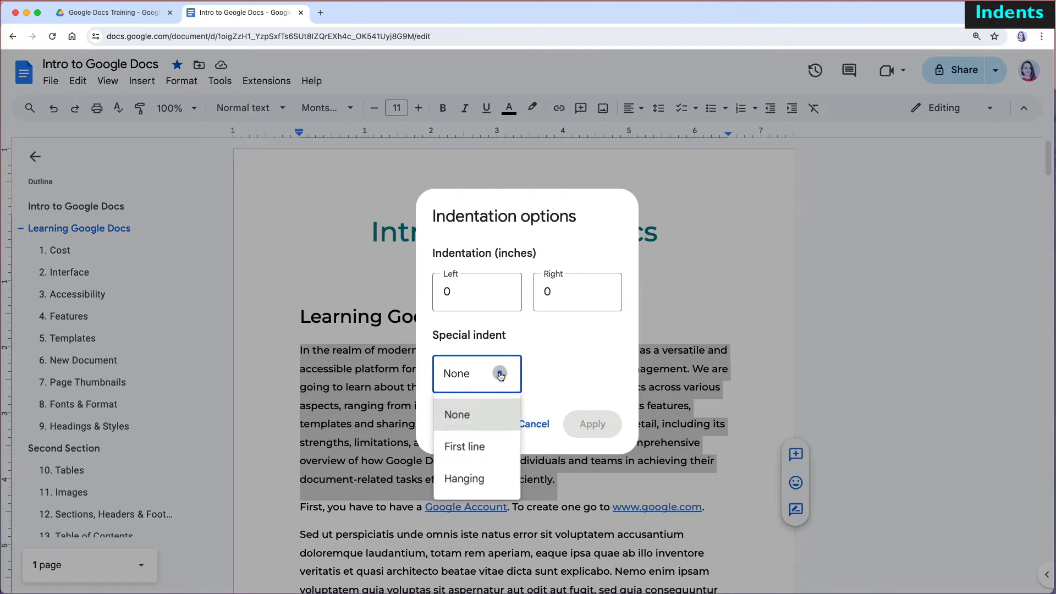
click(490, 449)
click(579, 379)
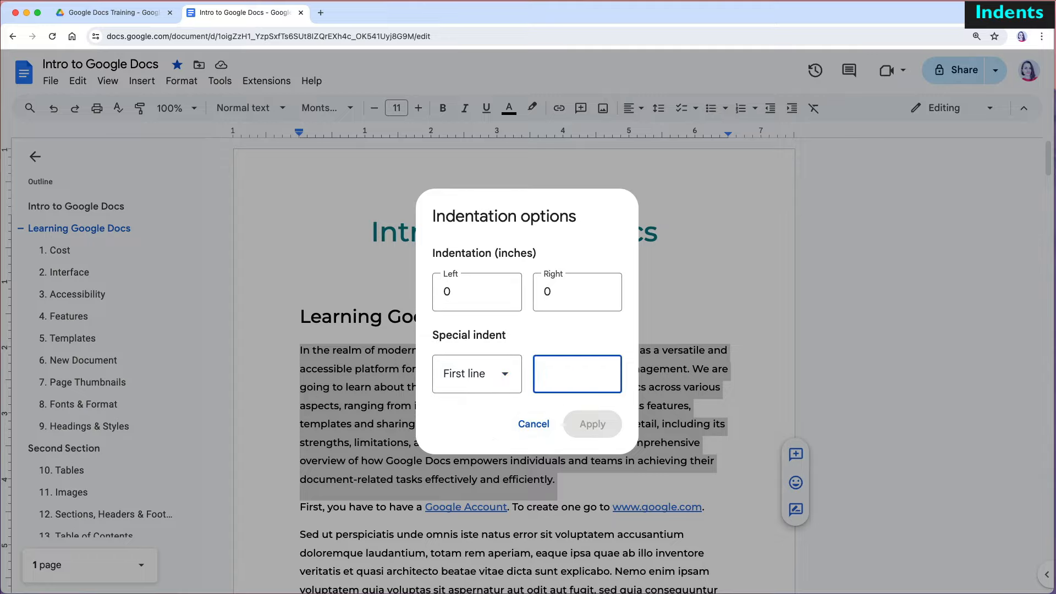
text(0.25)
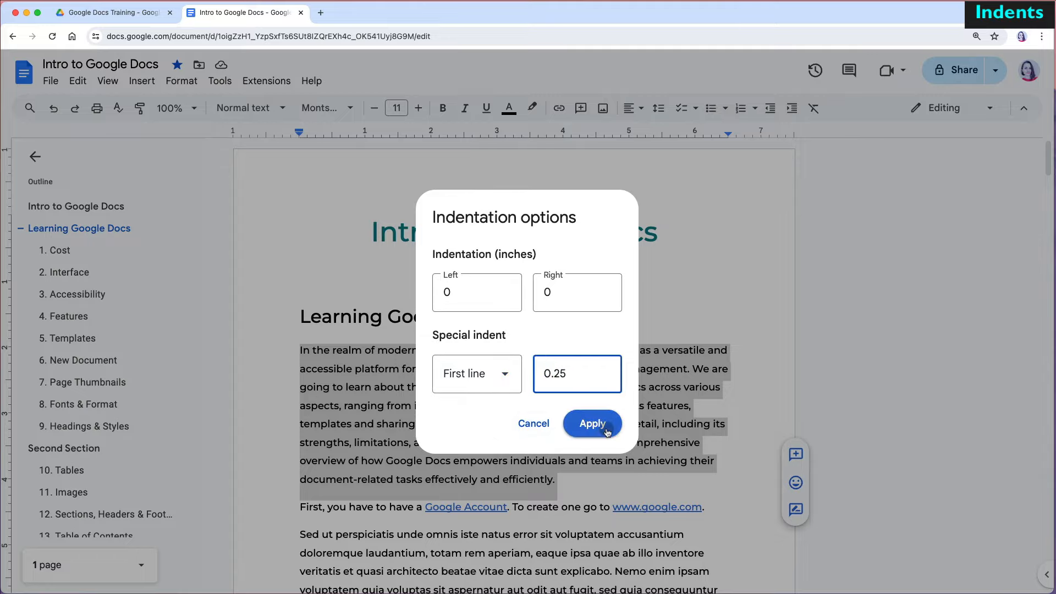
click(592, 424)
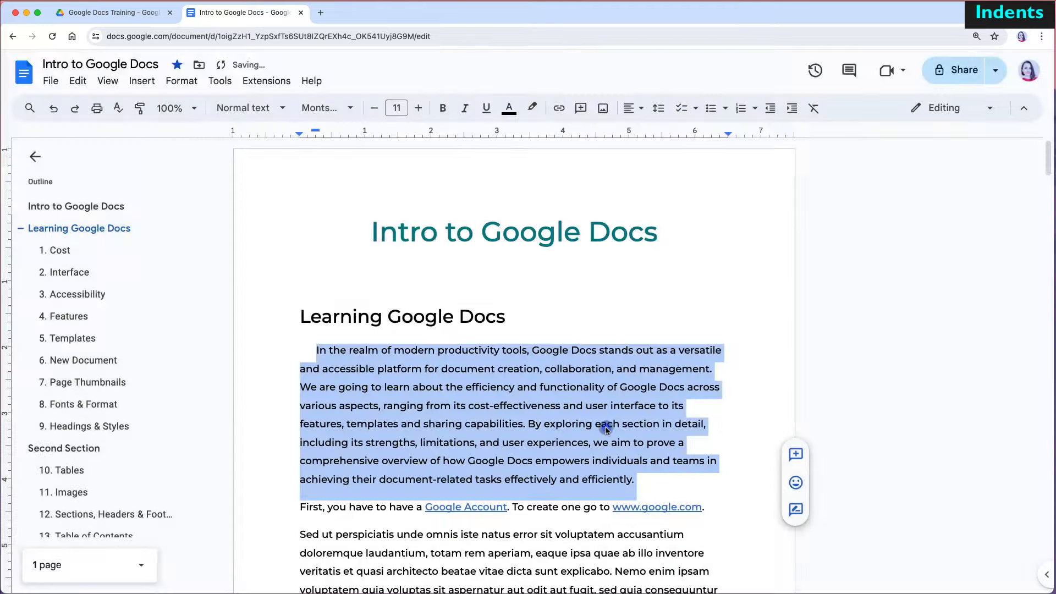
Update the Normal text style to match the selected paragraph with the first-line indent
click(282, 109)
mouse_move(261, 144)
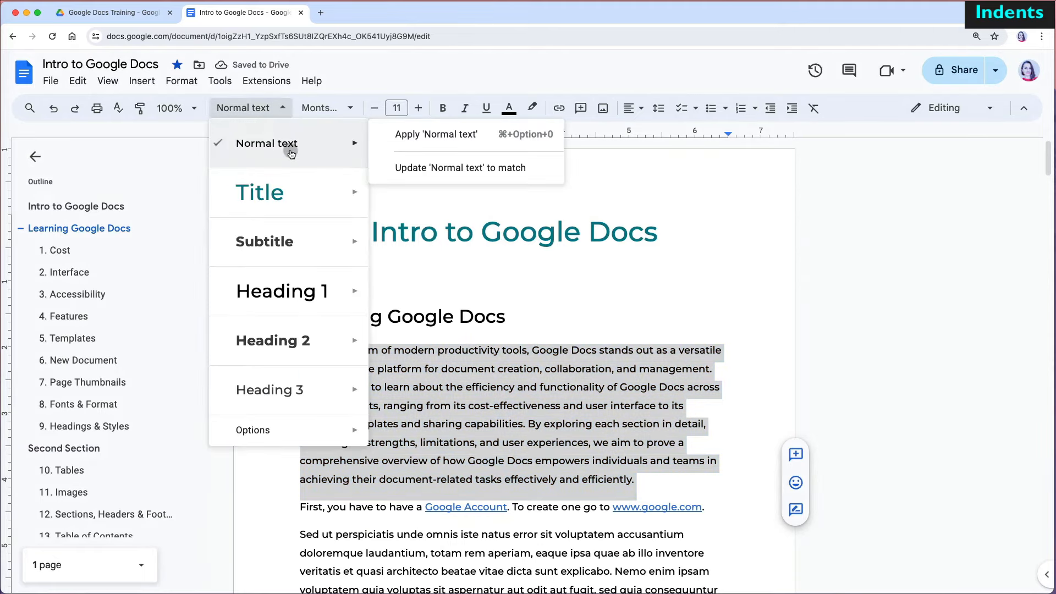
click(433, 168)
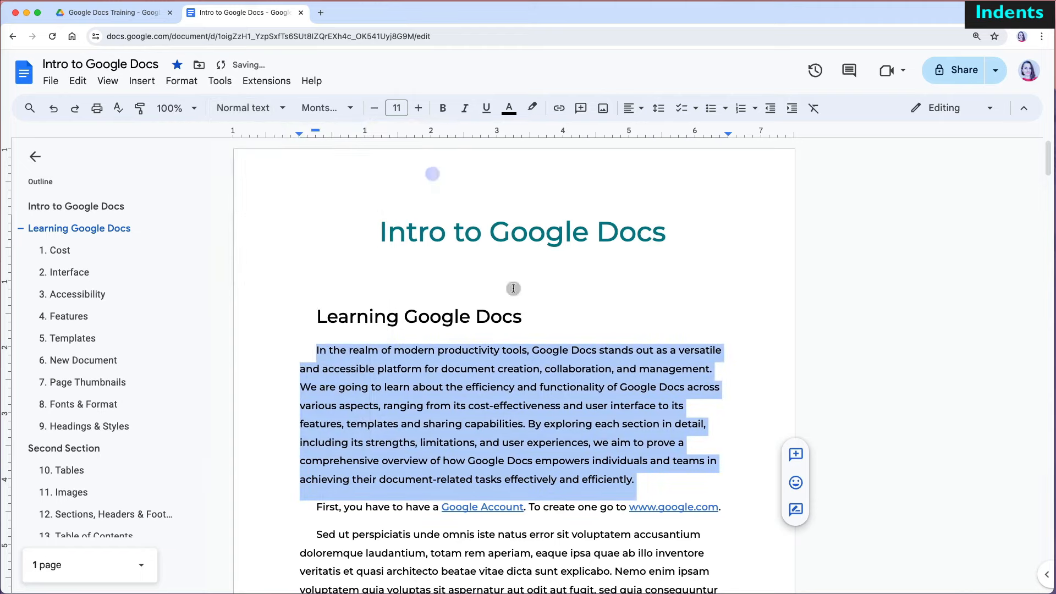
Check how the first-line indent looks on the body paragraphs throughout the document
click(573, 394)
scroll(576, 395, down, 3)
scroll(576, 395, down, 12)
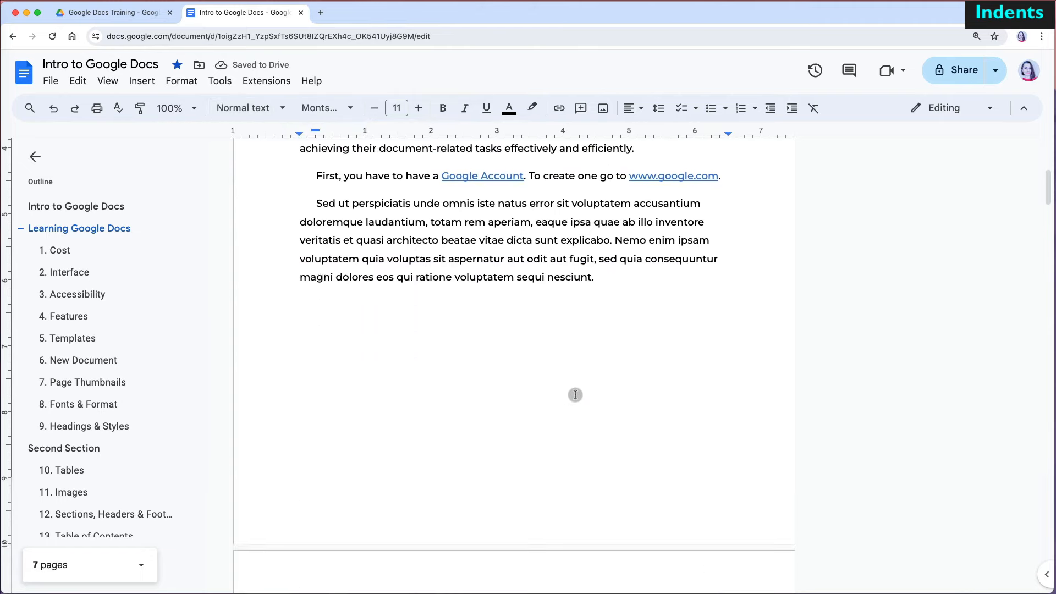
scroll(574, 395, down, 5)
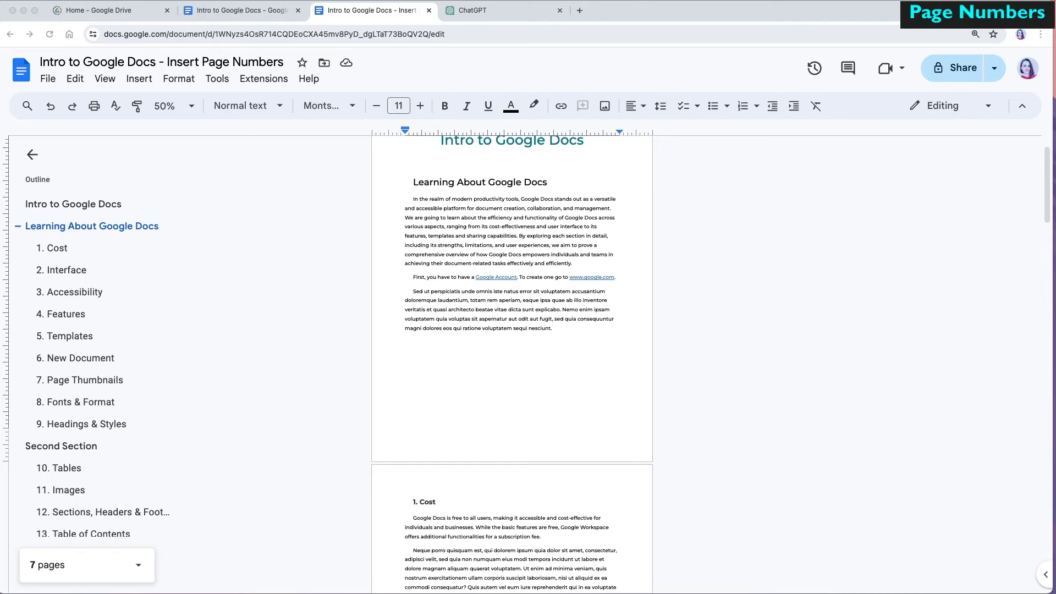
Insert page numbers in the document's footer using the preset that skips the first page, and check them across the pages
scroll(611, 502, up, 1)
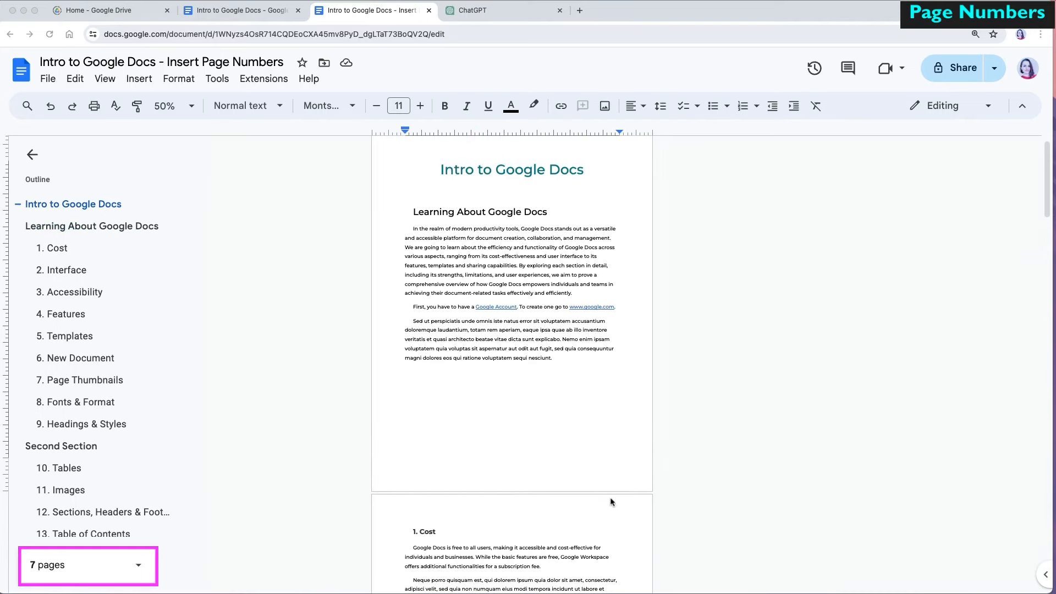
click(147, 565)
scroll(602, 518, down, 12)
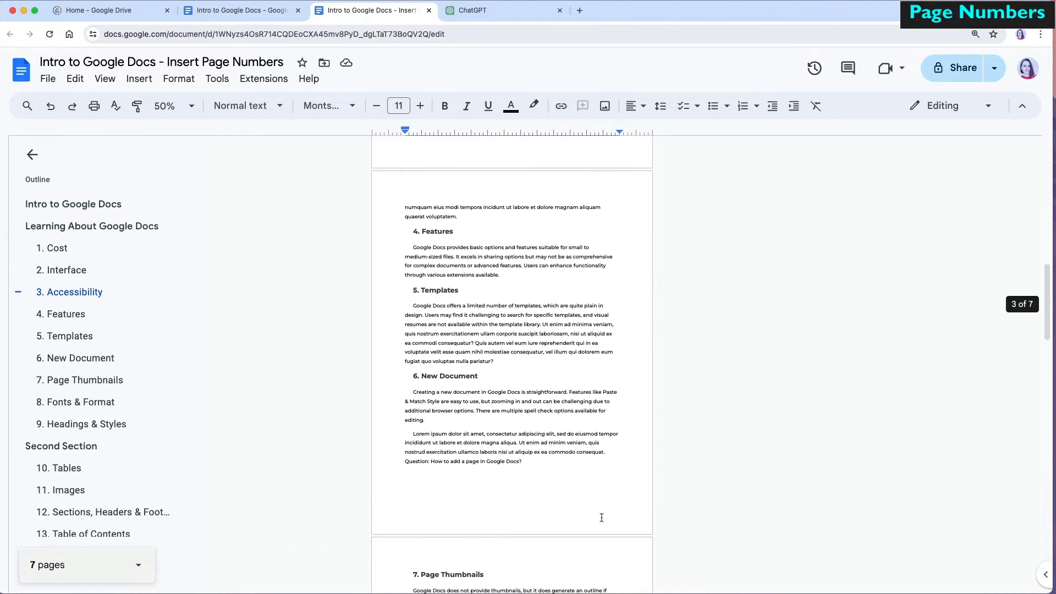
scroll(602, 518, up, 13)
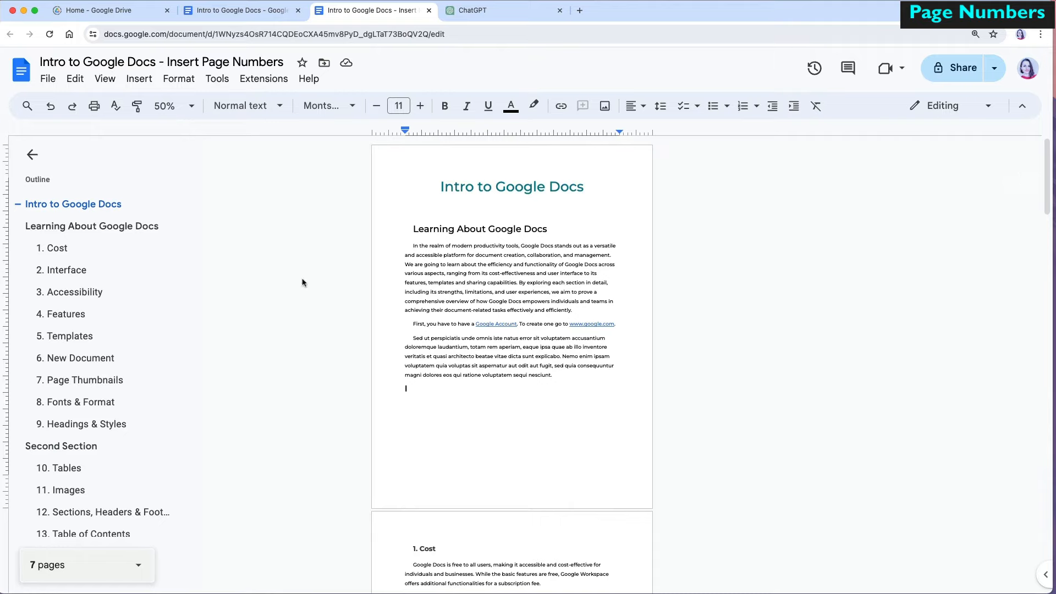
click(140, 81)
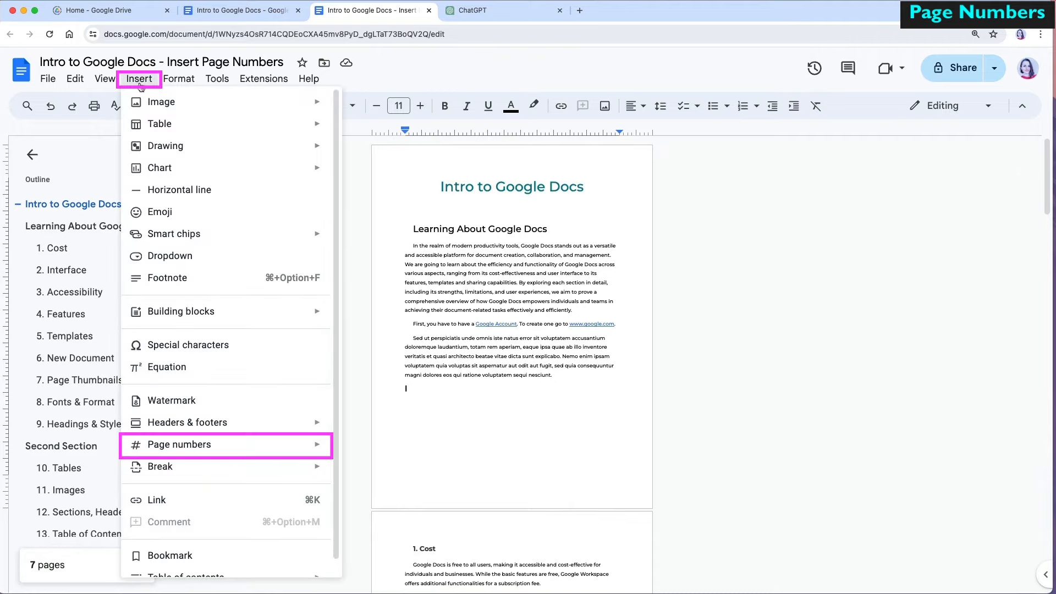
mouse_move(309, 443)
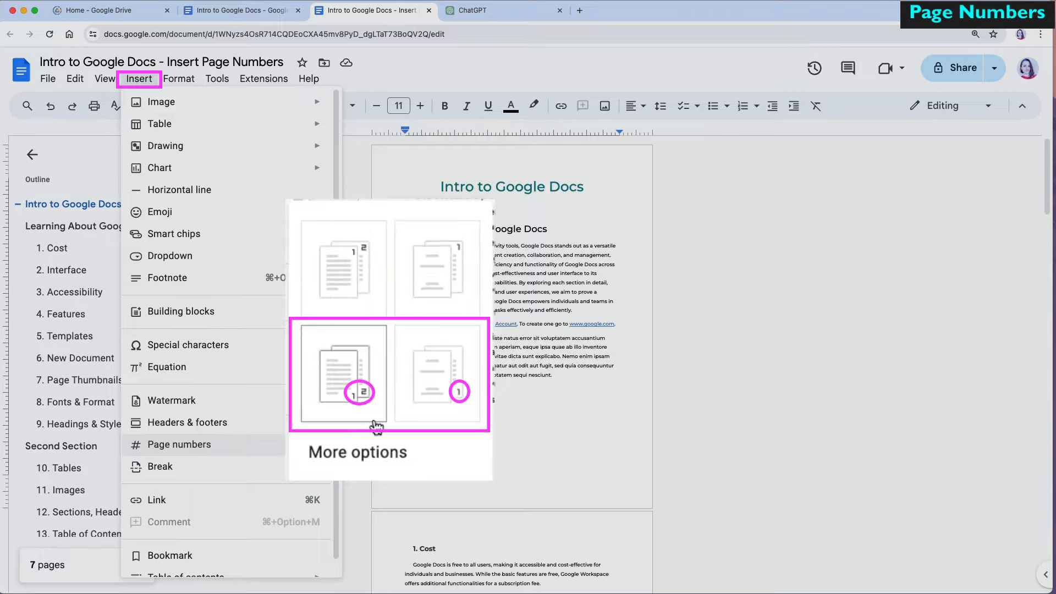
click(463, 417)
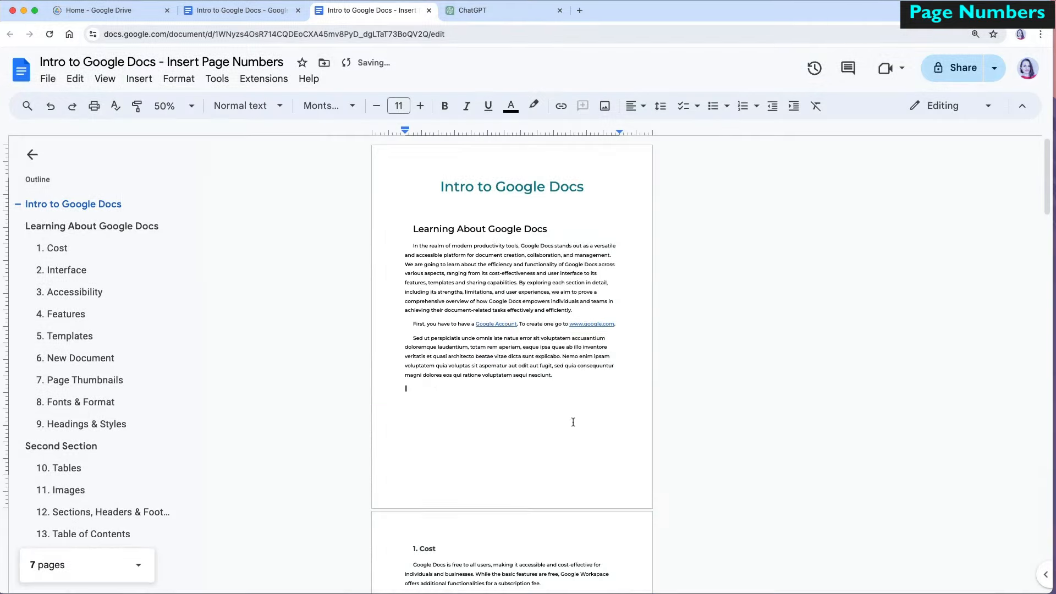
scroll(631, 442, down, 5)
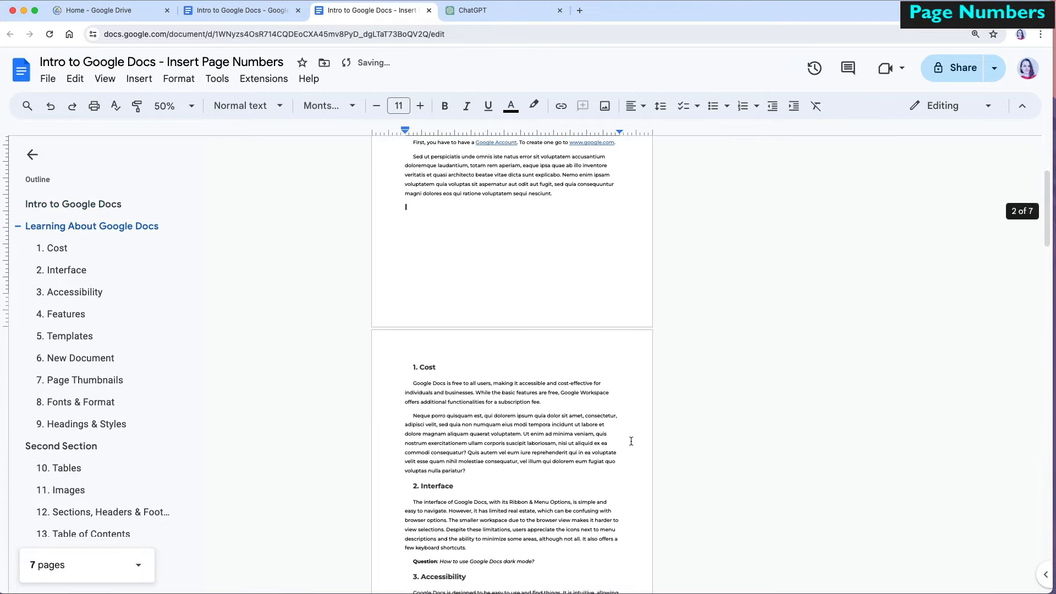
scroll(631, 441, down, 3)
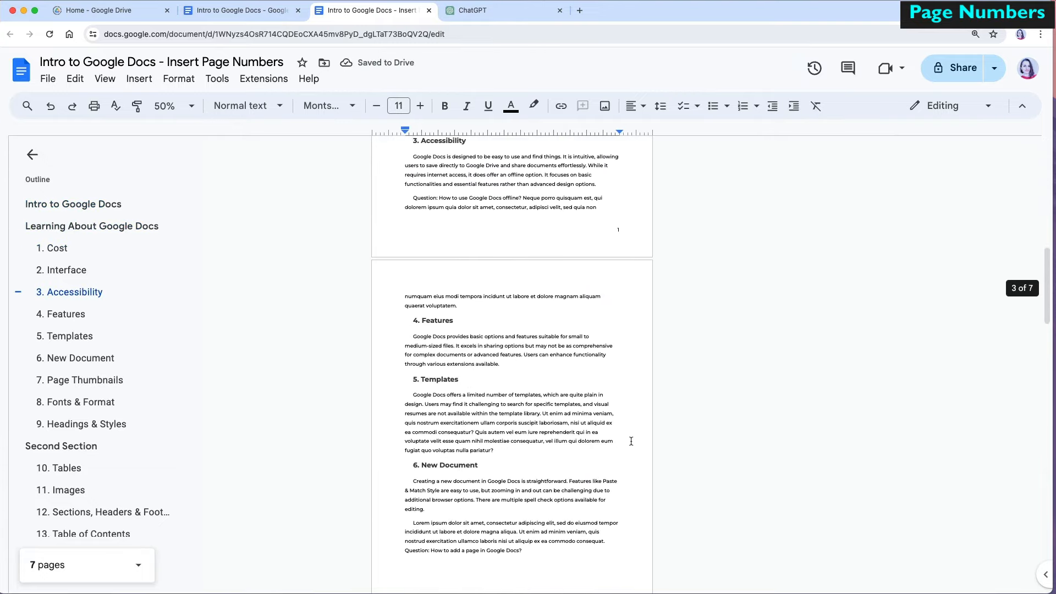
scroll(631, 441, up, 10)
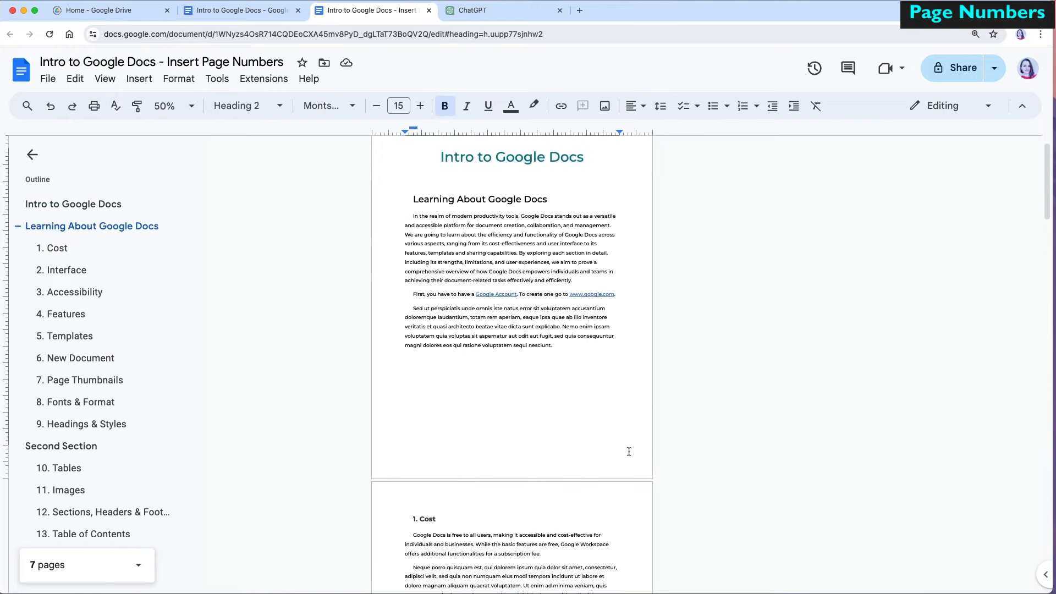
From the first-page footer, apply footer page numbers to the whole document, shown on the first page and starting at 1
click(629, 452)
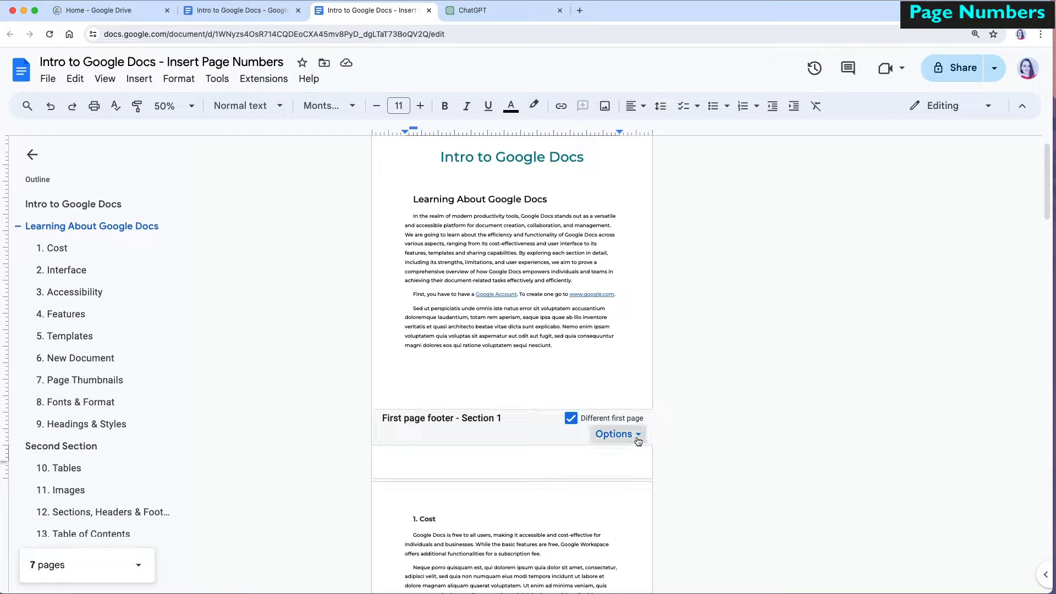
click(638, 436)
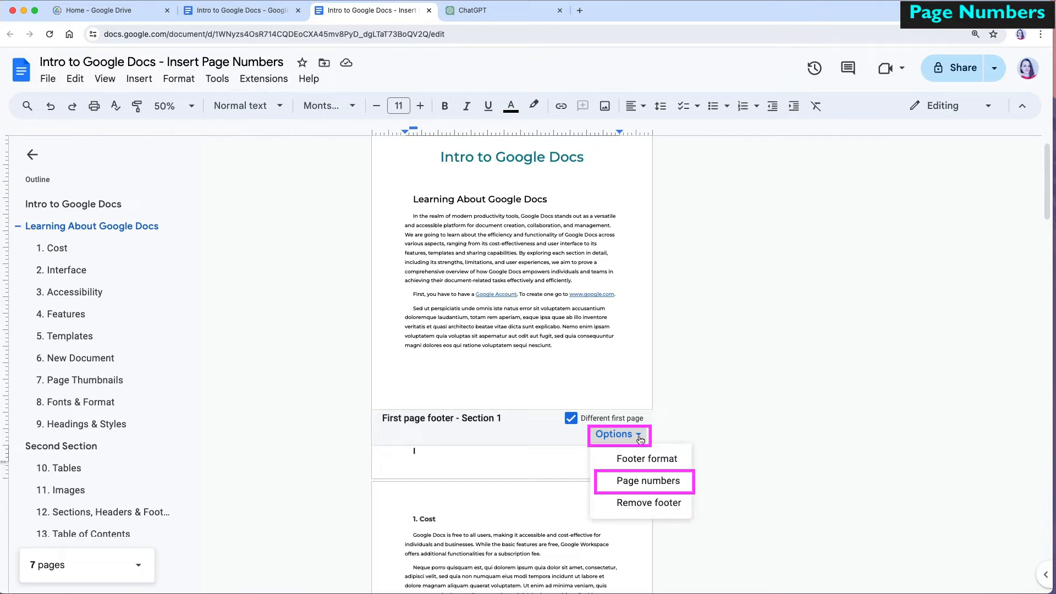
click(646, 482)
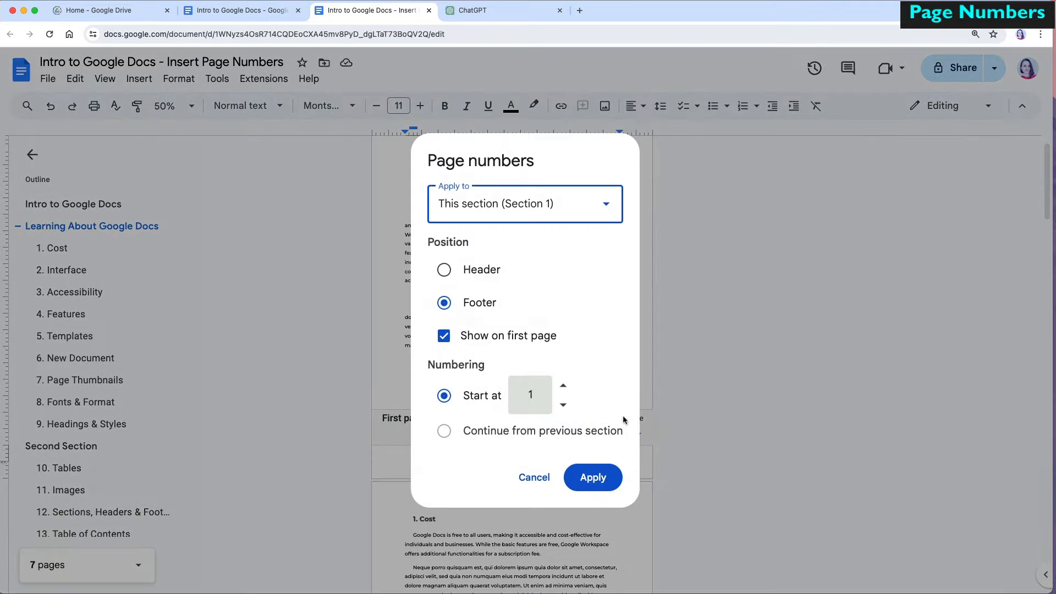
click(608, 206)
click(487, 242)
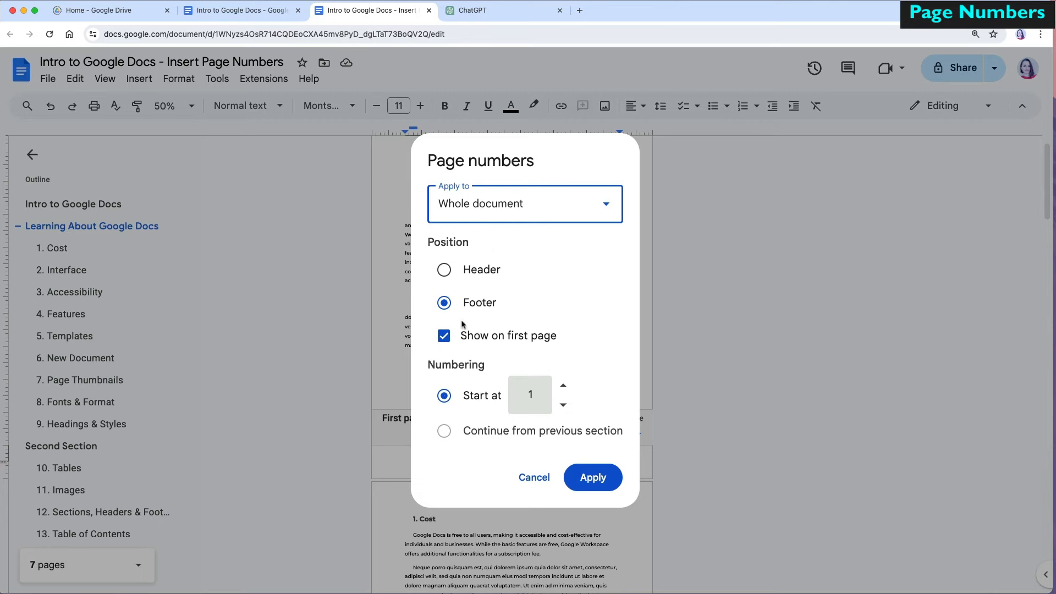
click(592, 478)
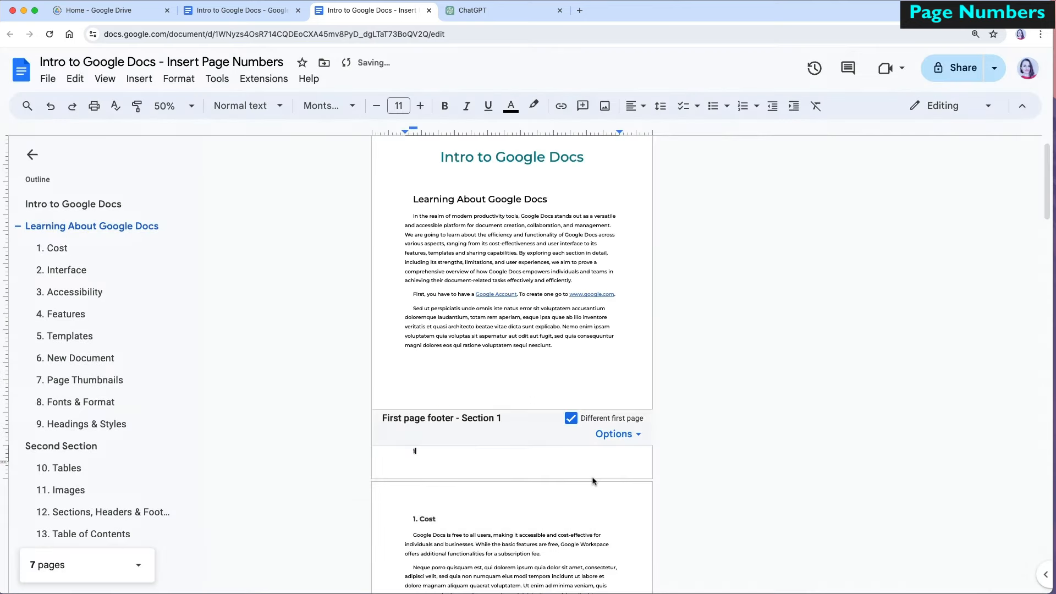
Delete the page number from the first-page footer of Section 1
scroll(593, 481, down, 4)
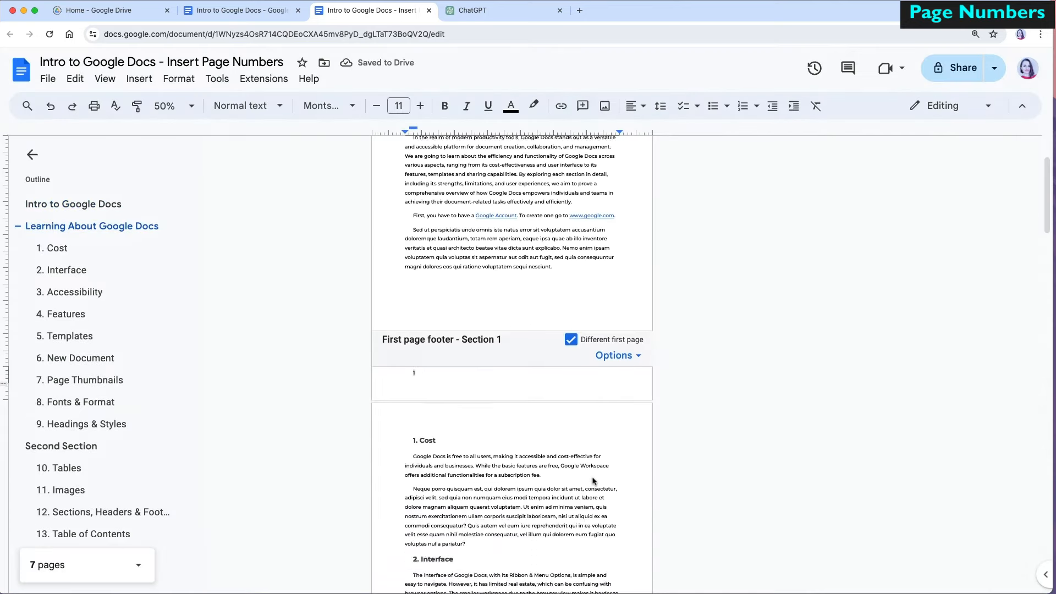
scroll(517, 401, up, 2)
click(440, 320)
double_click(414, 317)
key(BackSpace)
click(690, 331)
Delete the page number from the regular footer of Section 1 on the following pages
scroll(625, 385, down, 5)
double_click(626, 372)
double_click(626, 372)
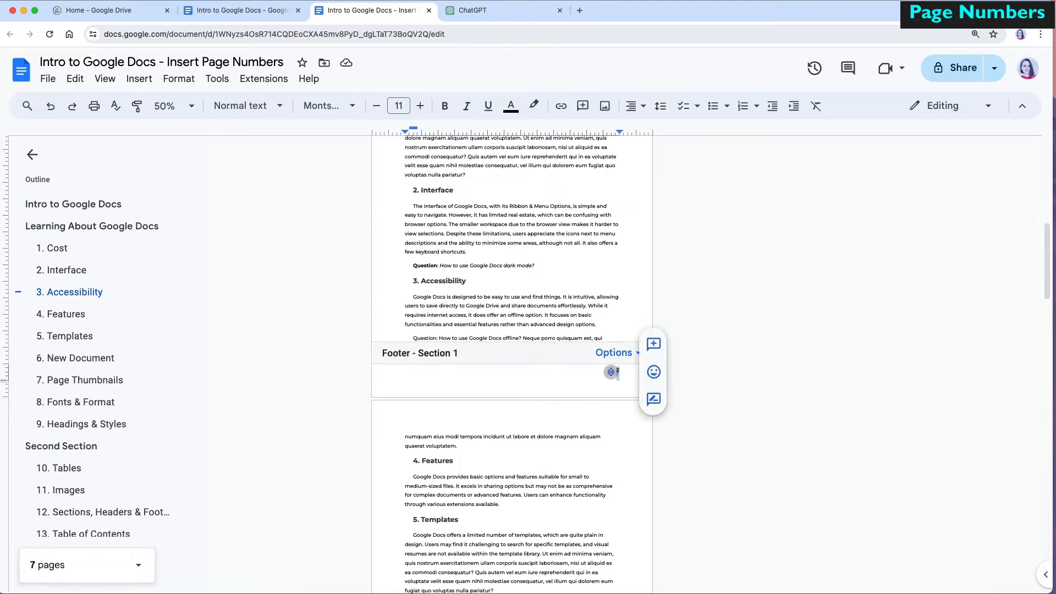
key(BackSpace)
click(619, 307)
scroll(620, 309, down, 5)
Add page numbers to the header of the whole document, shown on the first page and starting at 1
scroll(620, 309, up, 12)
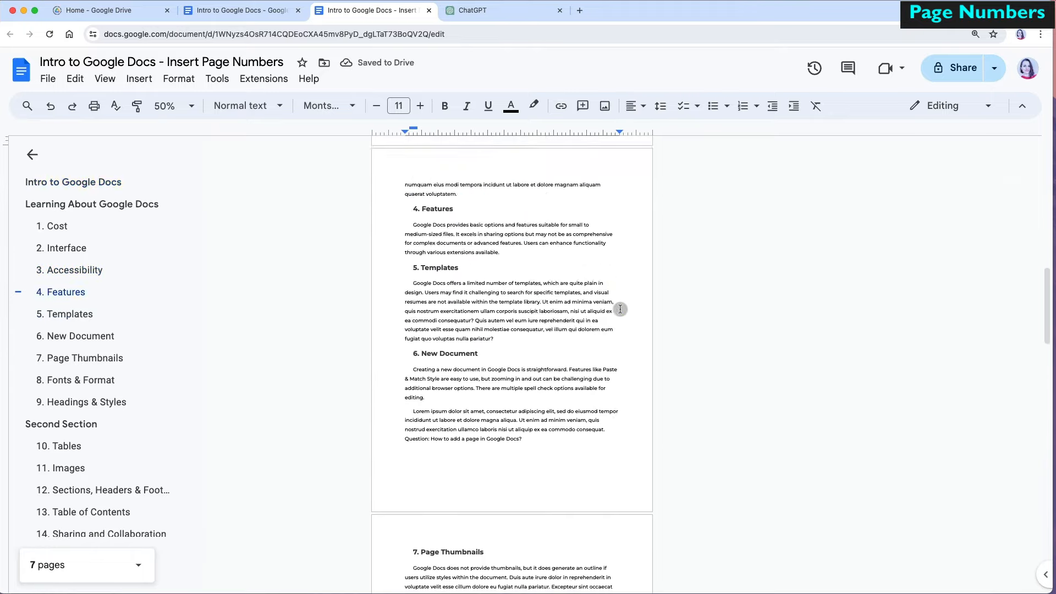
click(139, 79)
mouse_move(202, 449)
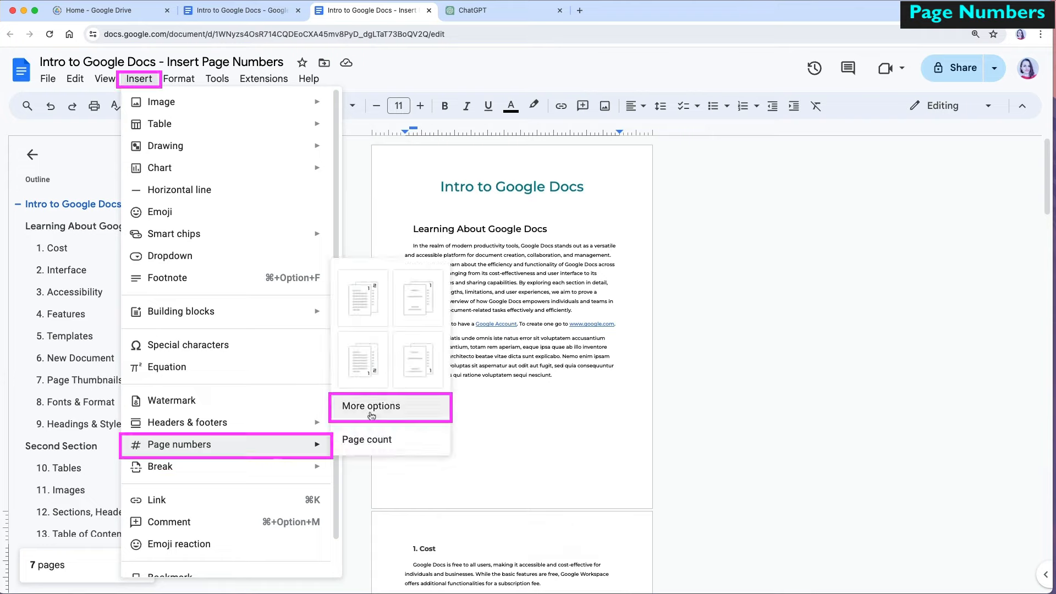
click(372, 406)
click(604, 205)
click(535, 242)
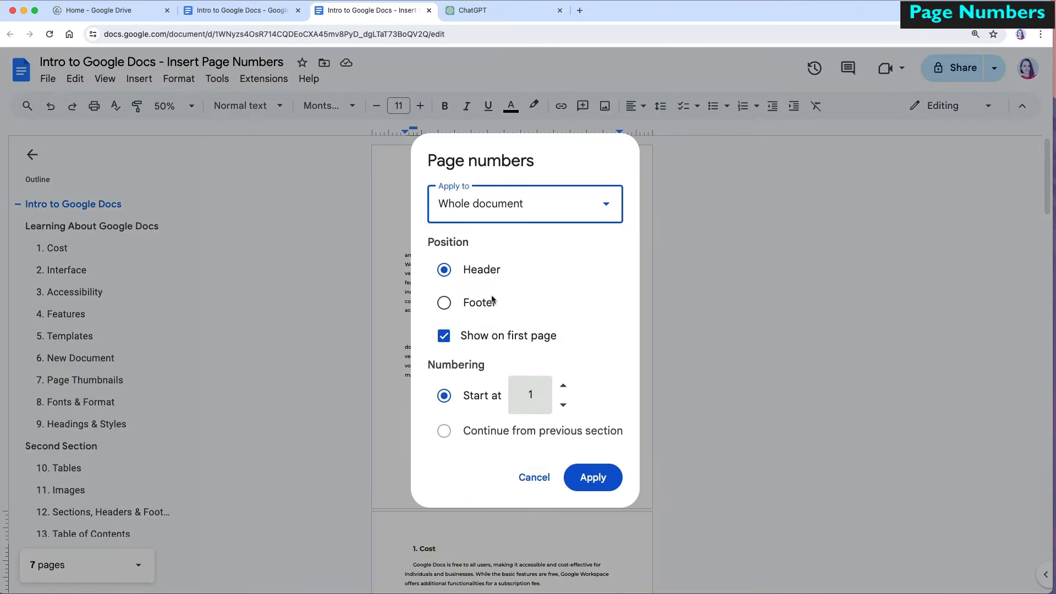
click(594, 478)
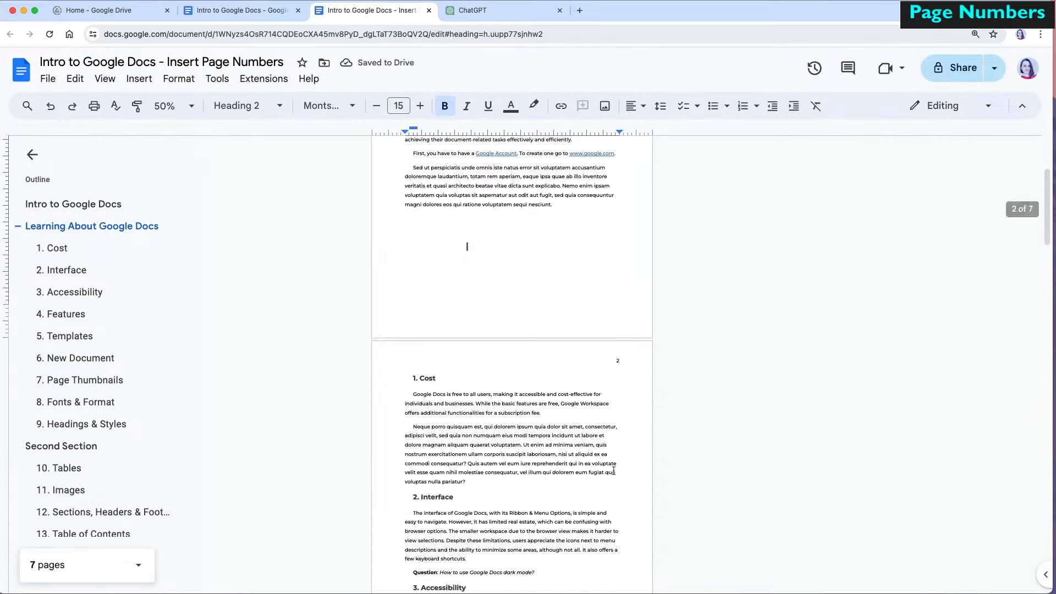
scroll(512, 330, down, 10)
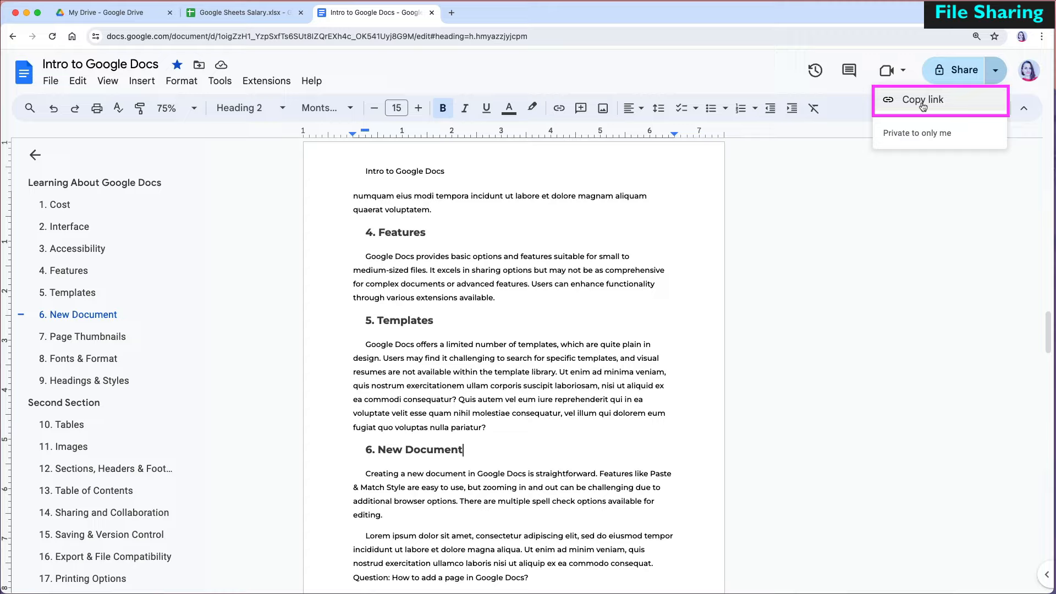
Copy the Intro to Google Docs link, and prepare a share invitation for an e-mail recipient with the message "Check out my new doc"
click(923, 103)
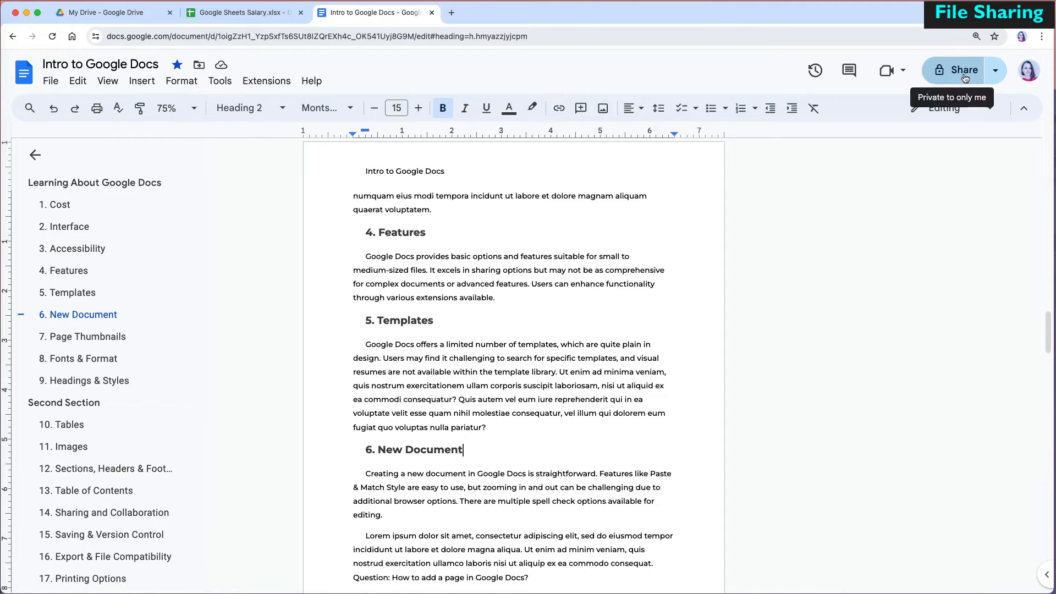
click(964, 74)
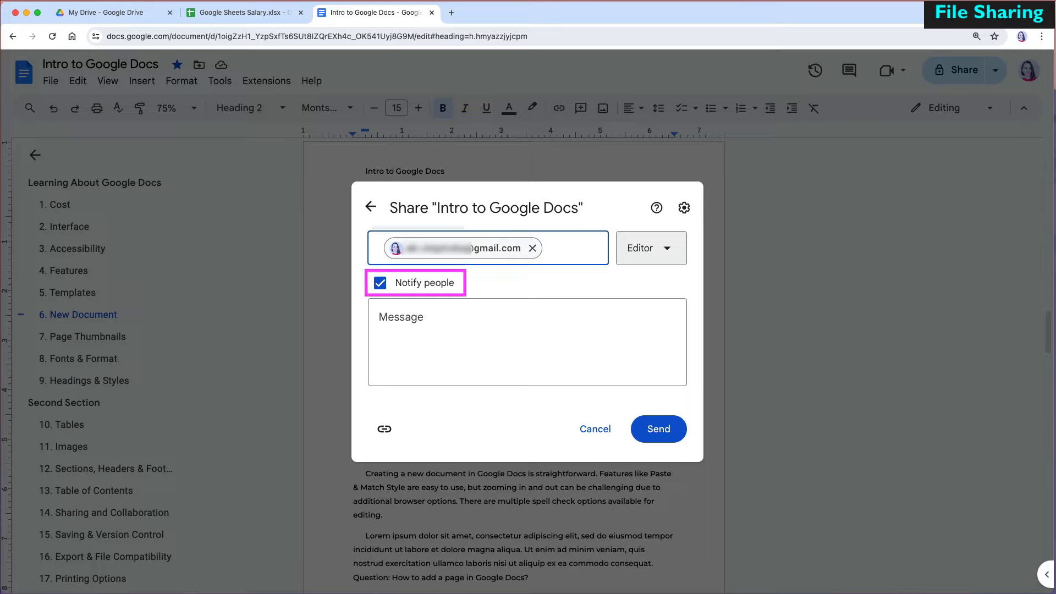
click(566, 325)
text(Che)
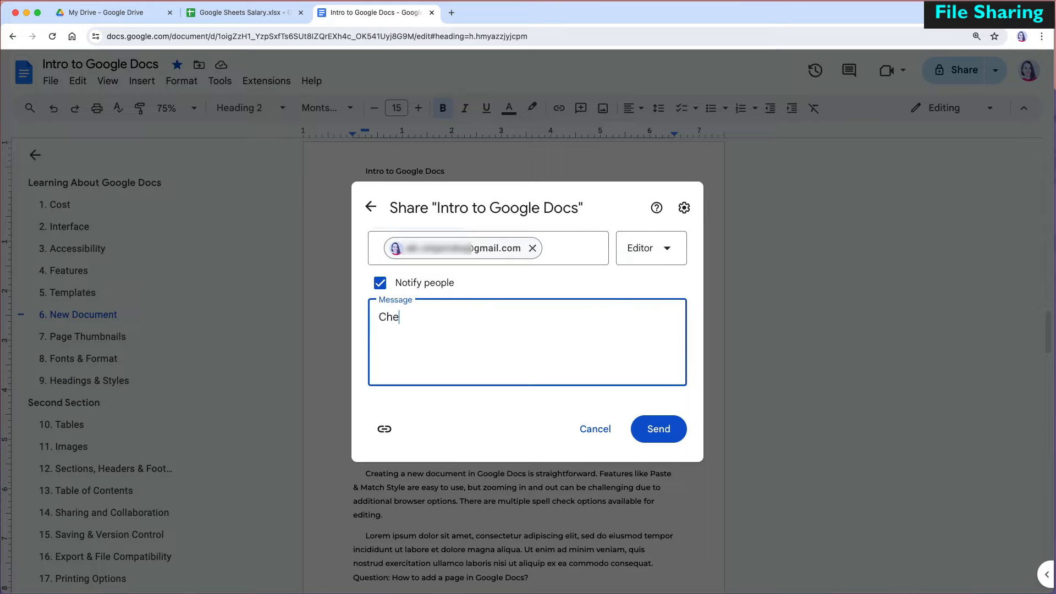
text(ck out my new doc)
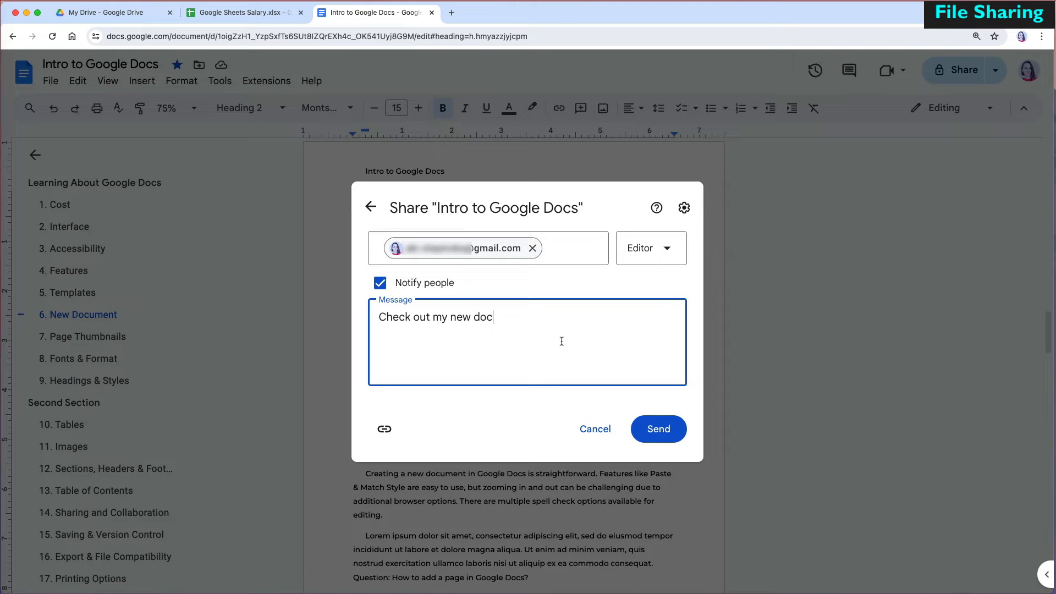
Set the recipient's access level to Commenter and send the share invitation with notification
click(667, 251)
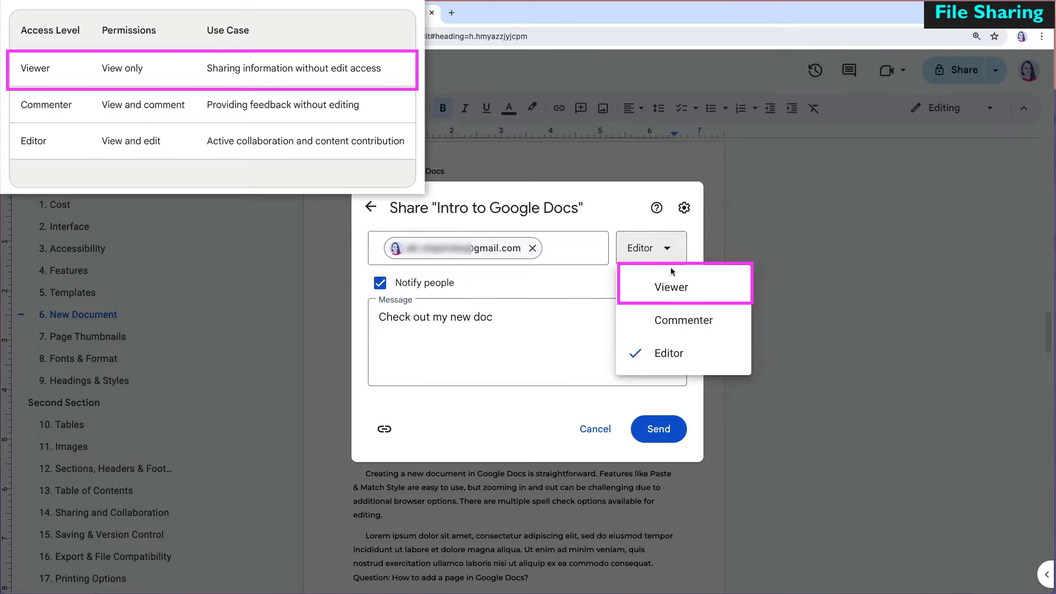
click(676, 286)
click(672, 253)
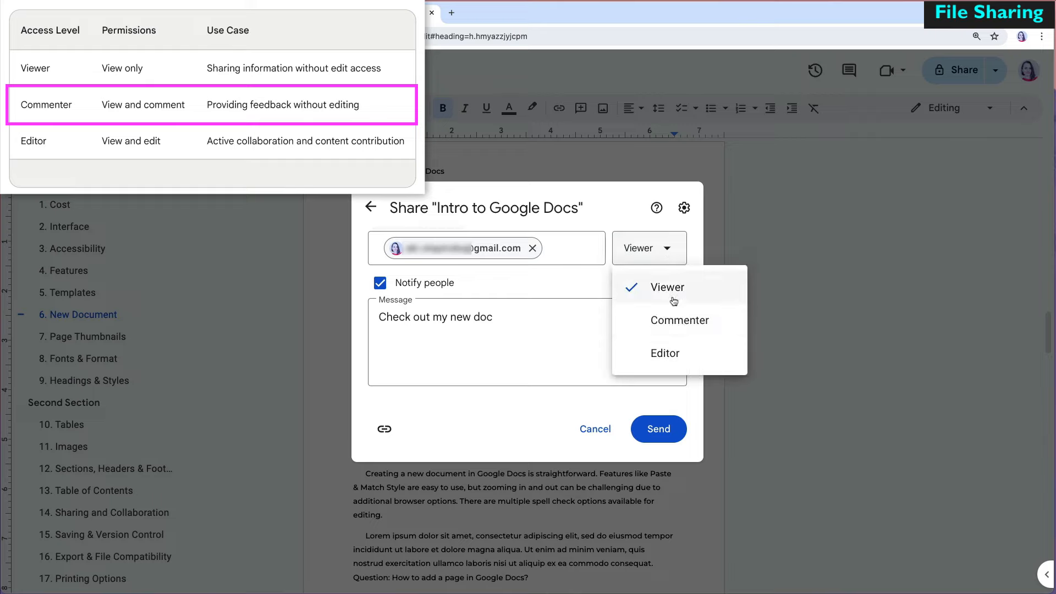
click(677, 320)
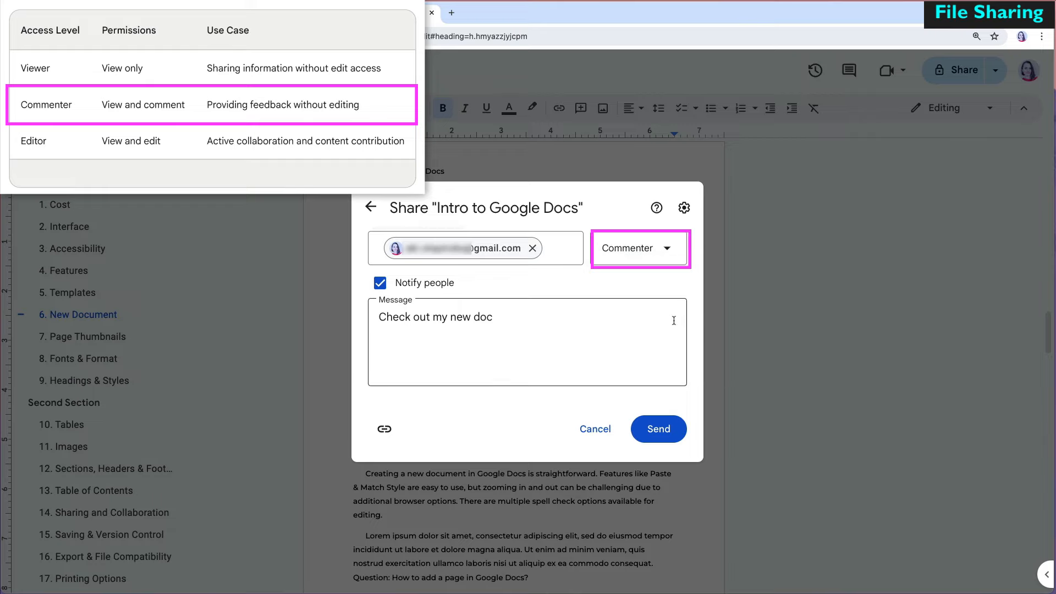
click(666, 253)
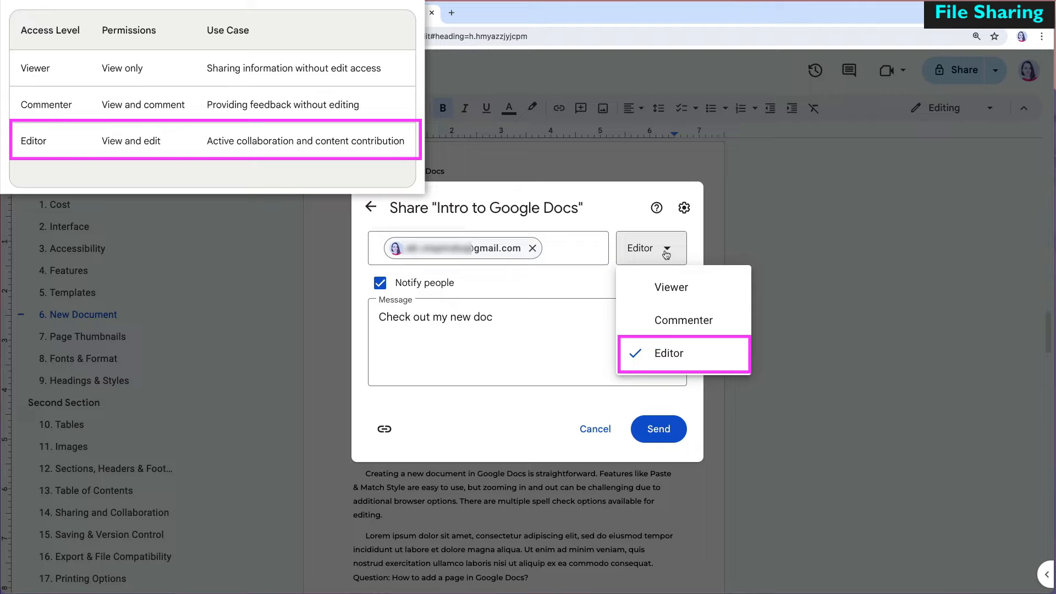
click(674, 320)
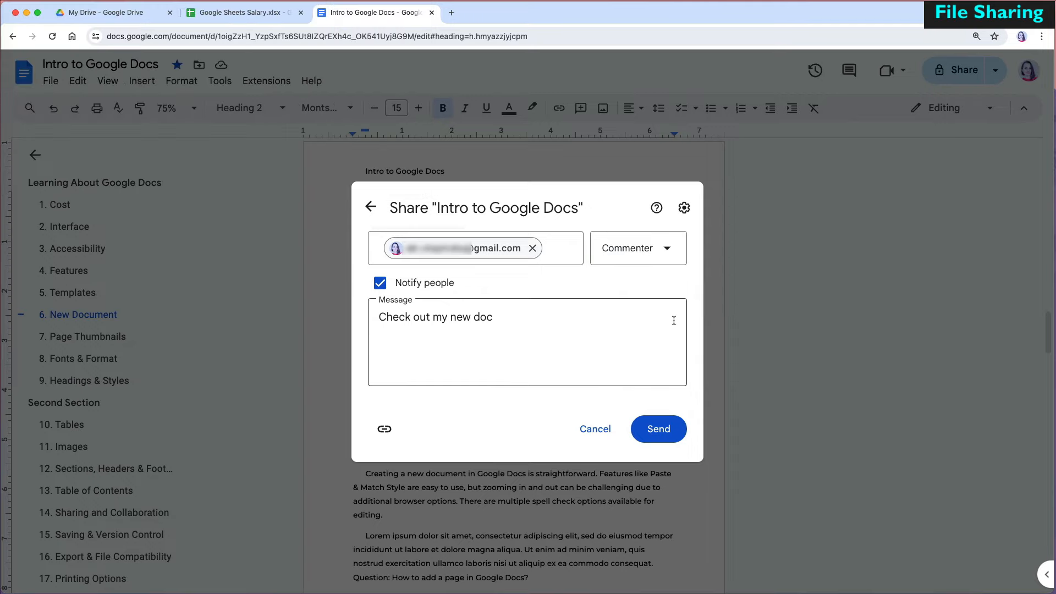
click(666, 430)
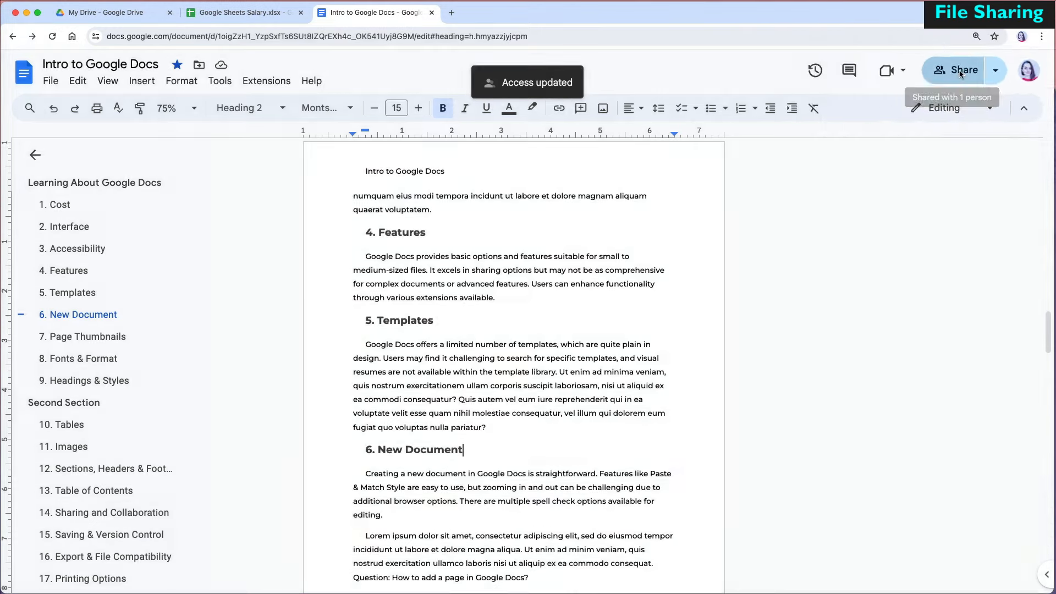
Remove the invited recipient's access to the Intro to Google Docs file in its sharing settings
click(958, 69)
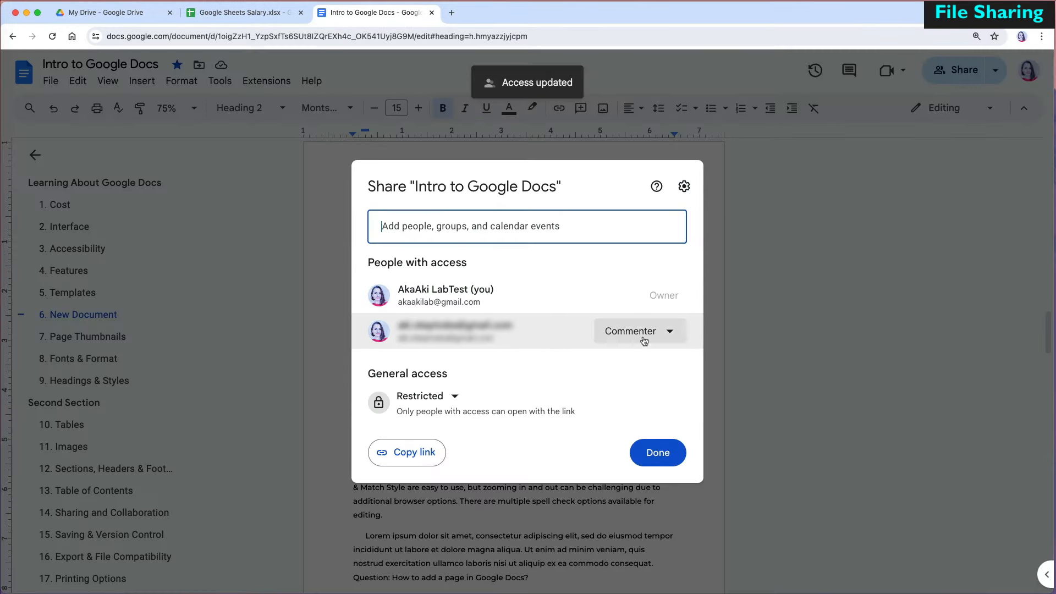
click(676, 337)
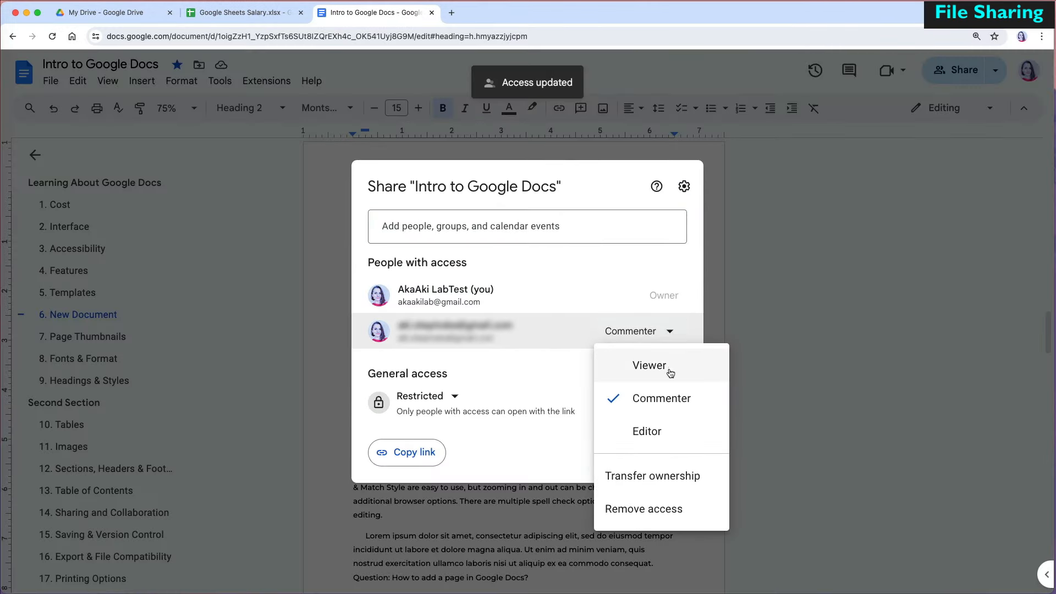
click(669, 511)
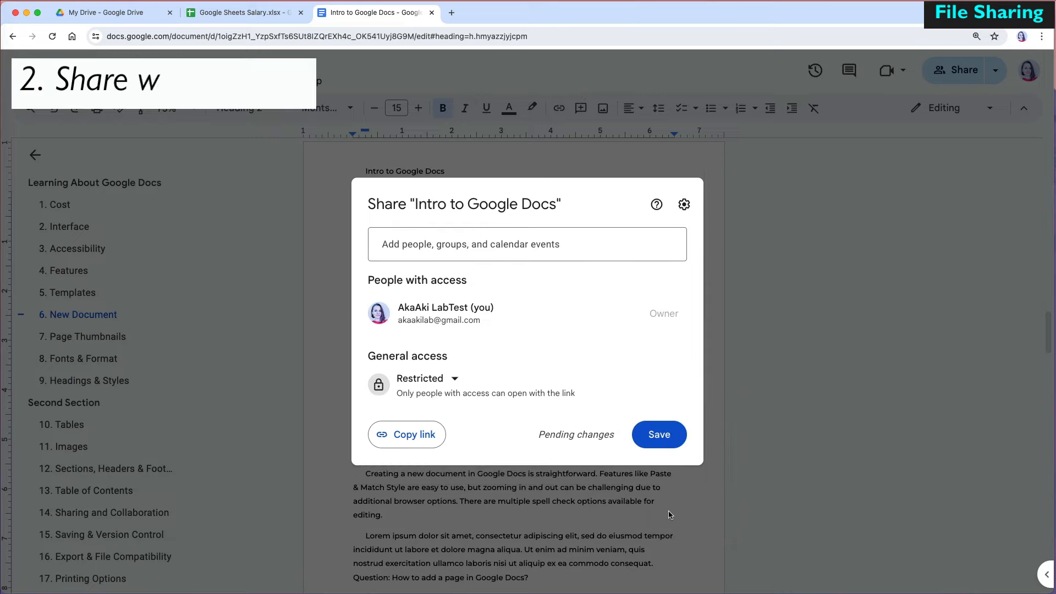
Set the general access to Anyone with the link, with the Commenter role
click(454, 385)
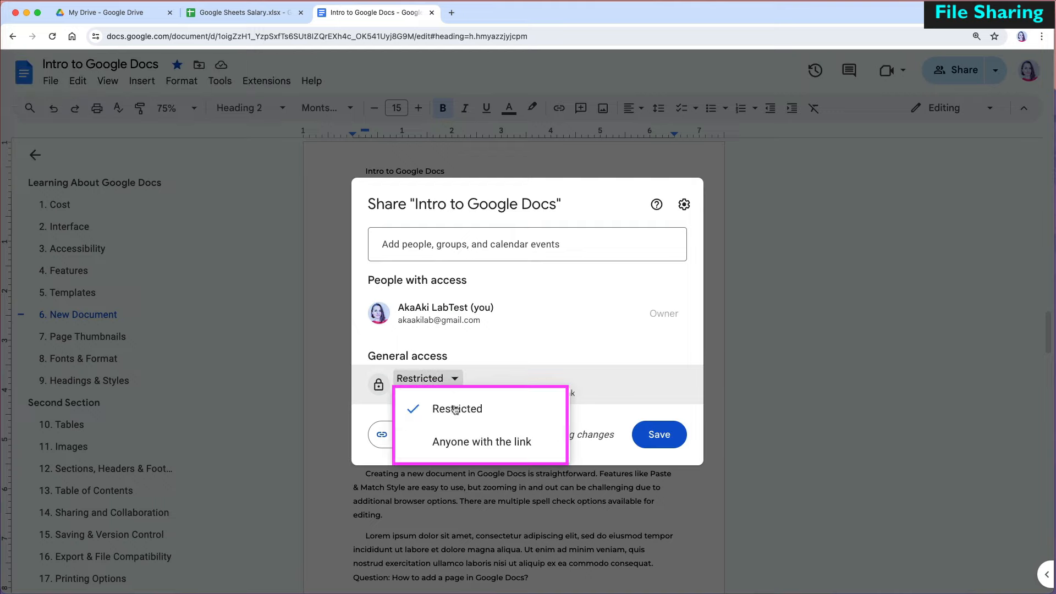
click(463, 444)
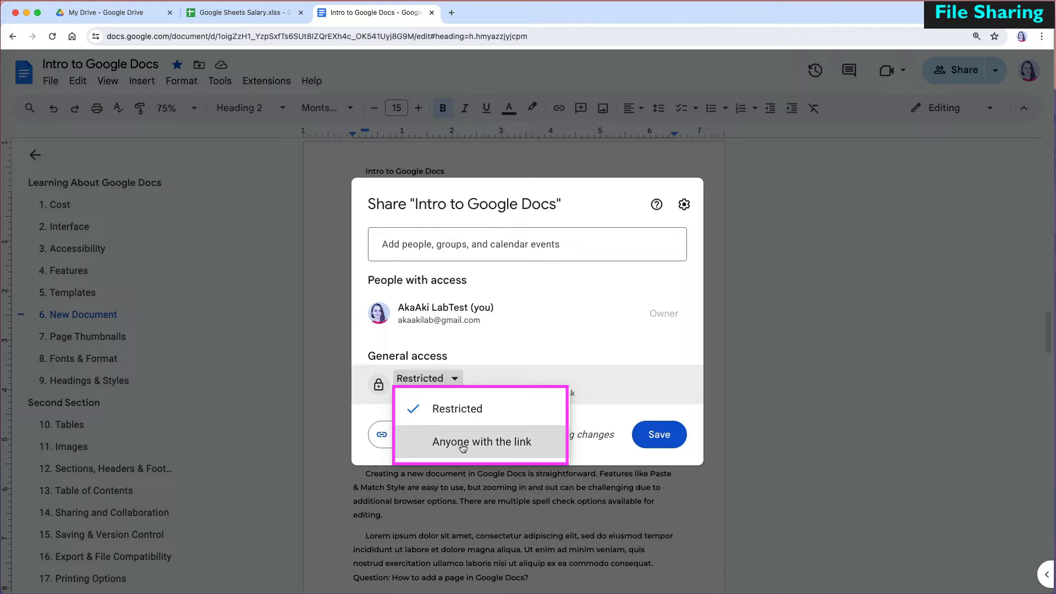
click(463, 445)
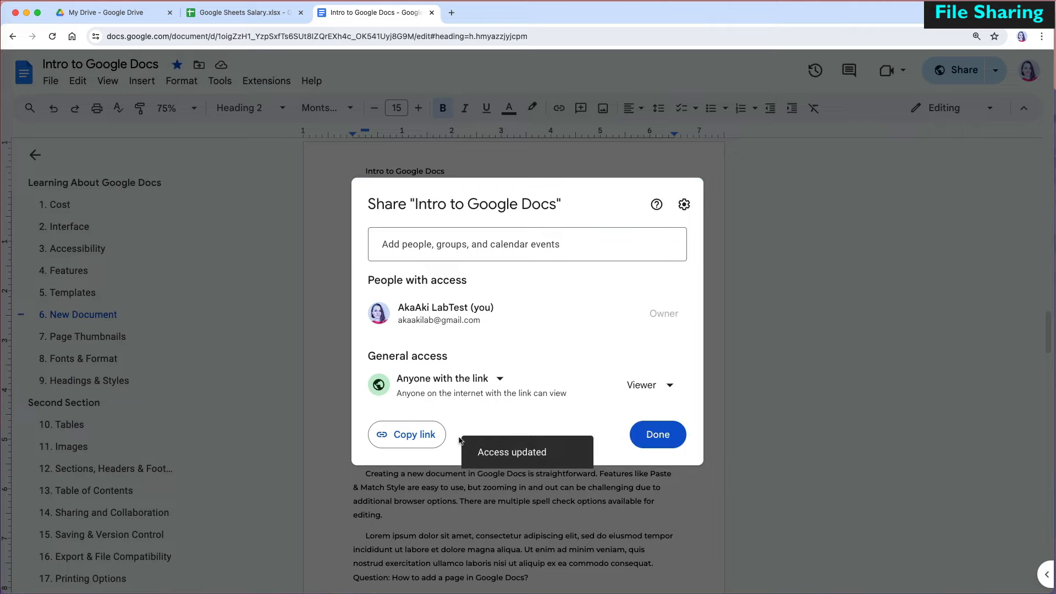
click(671, 387)
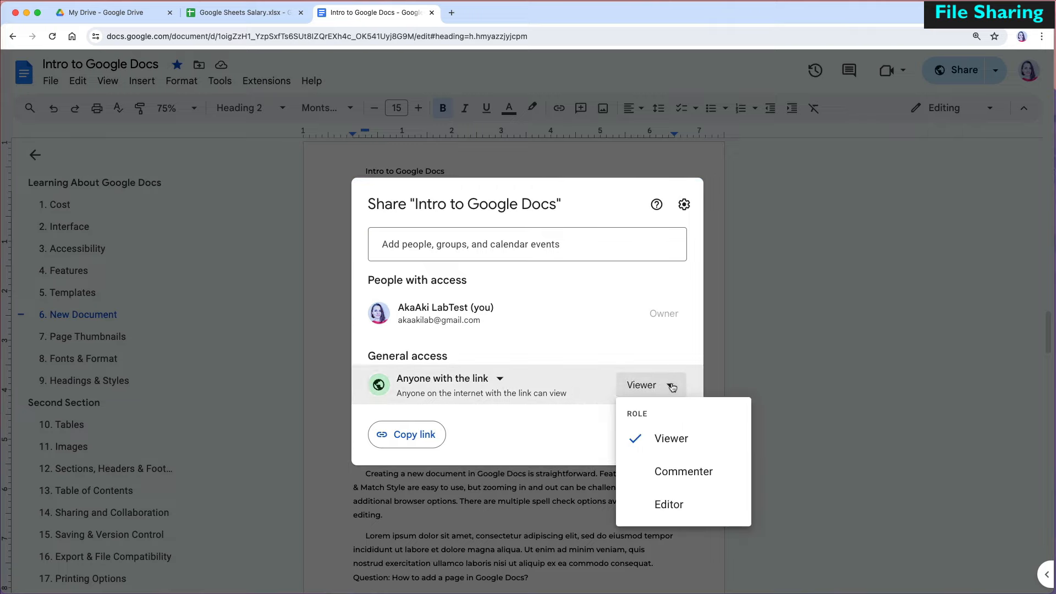
click(673, 471)
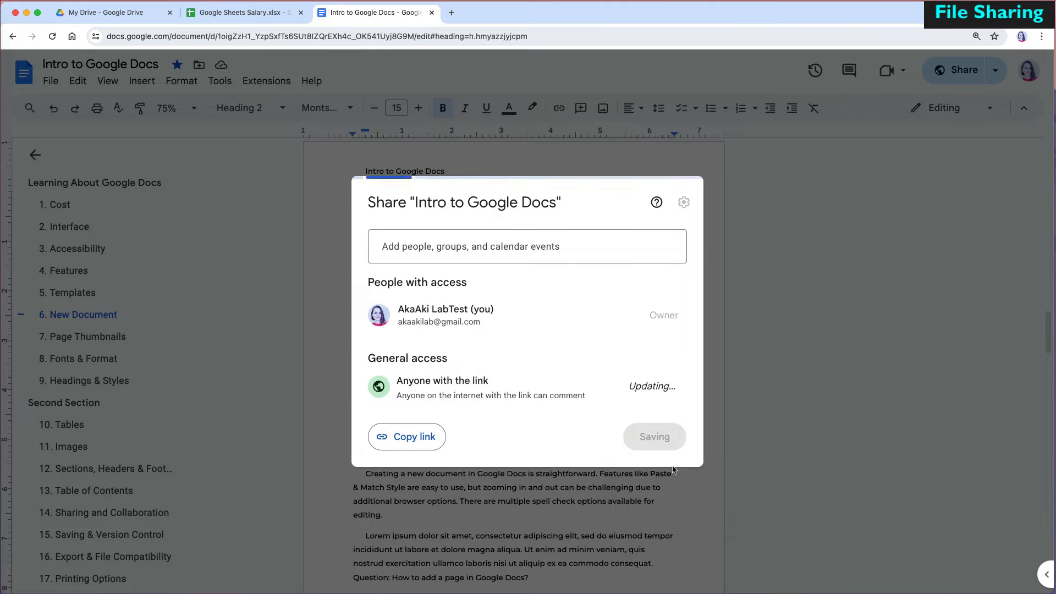
Copy the share link, close the sharing settings, and open the shared document in a new Incognito window
click(410, 438)
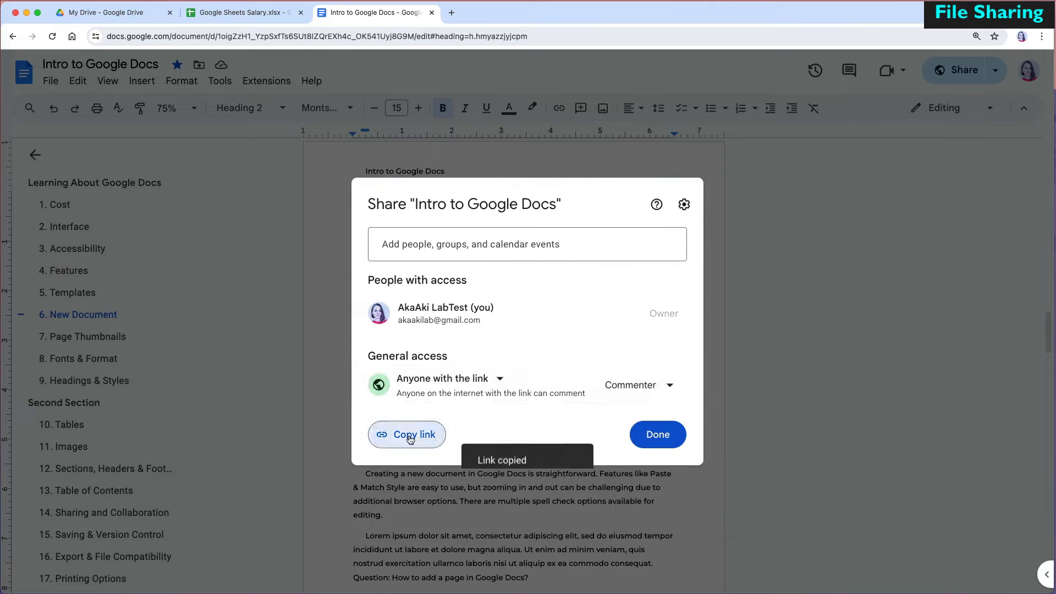
click(664, 436)
key(super+shift+n)
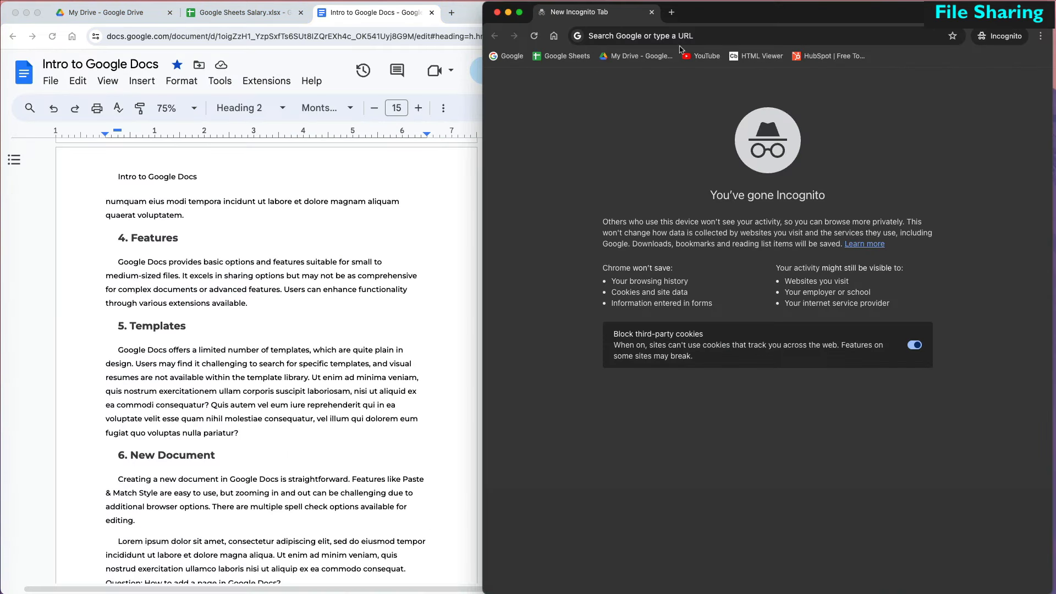
key(super+v)
key(Return)
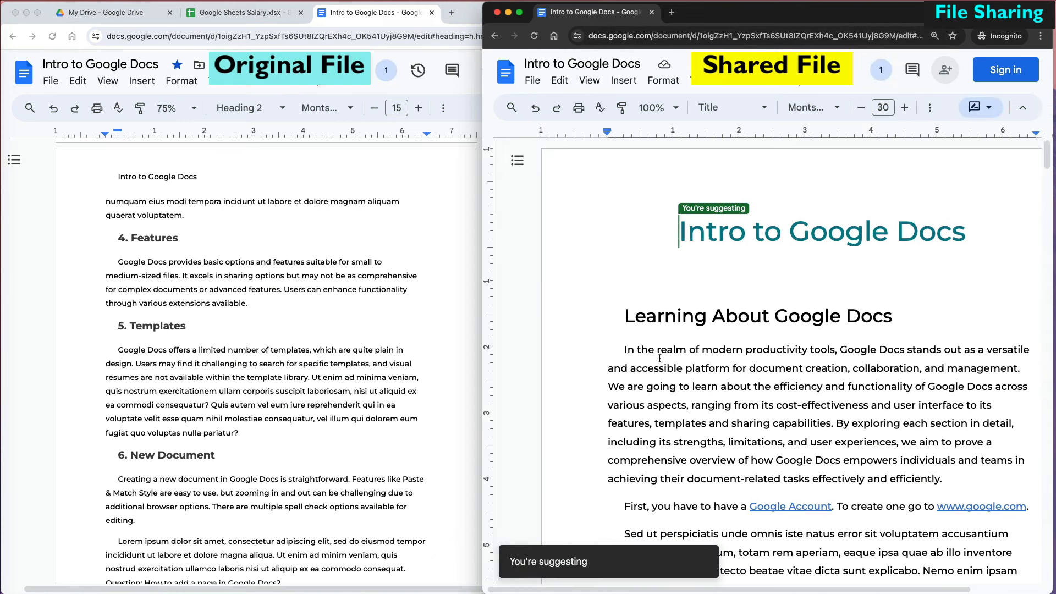
Check the available editing modes in the shared file and suggest "We will also go over Advanced tips and suggestions." before "By exploring each section"
click(990, 109)
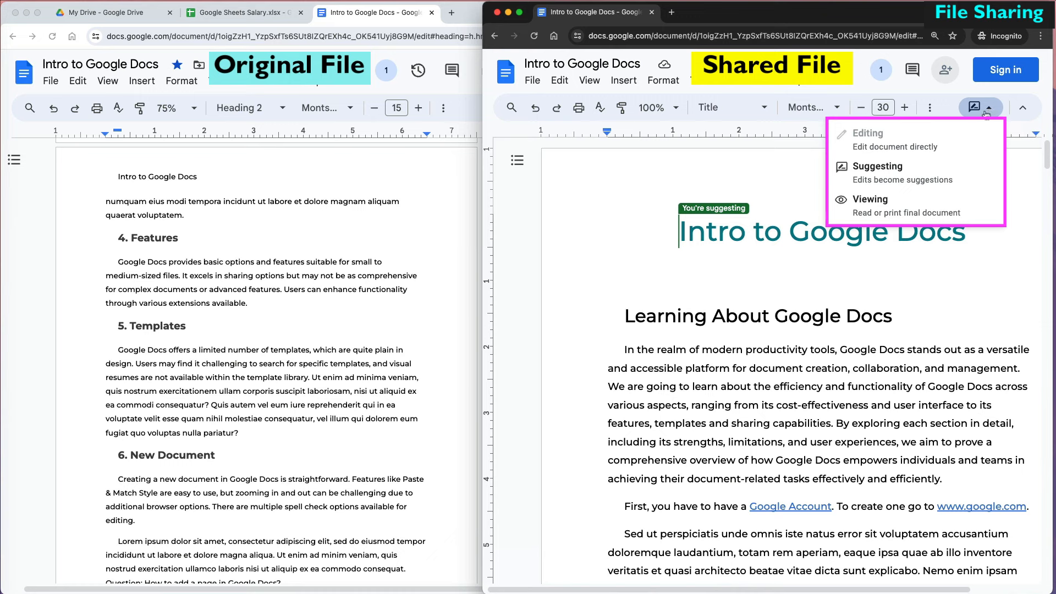
click(837, 423)
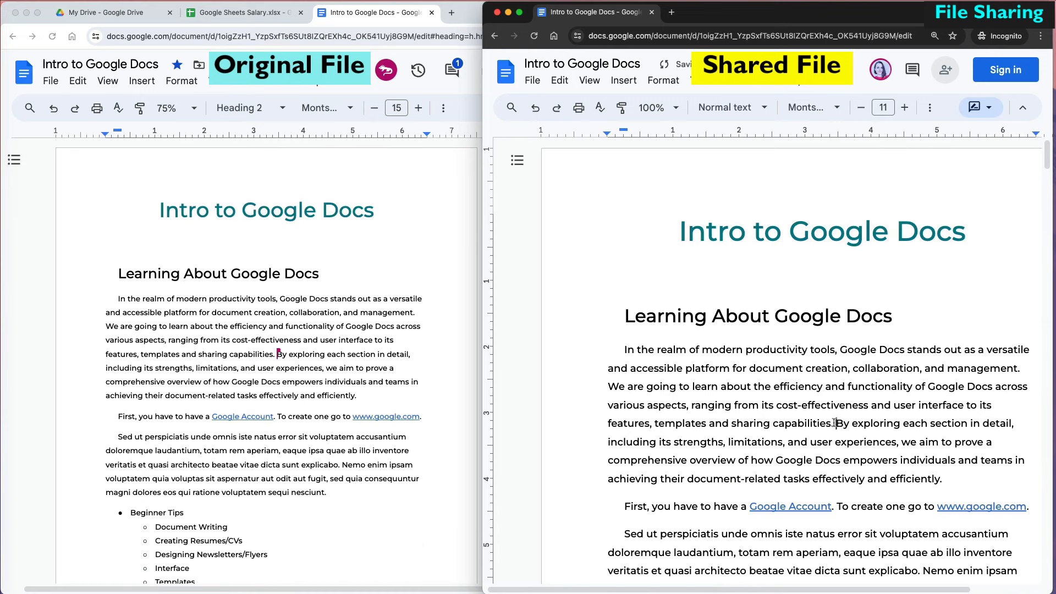
text(We will also g)
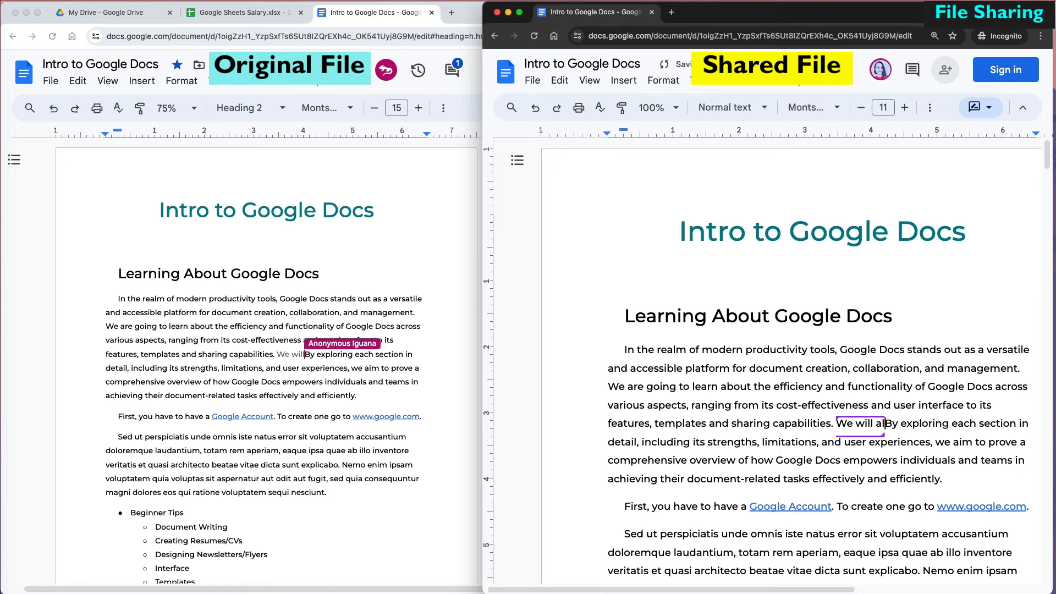
text(o over A)
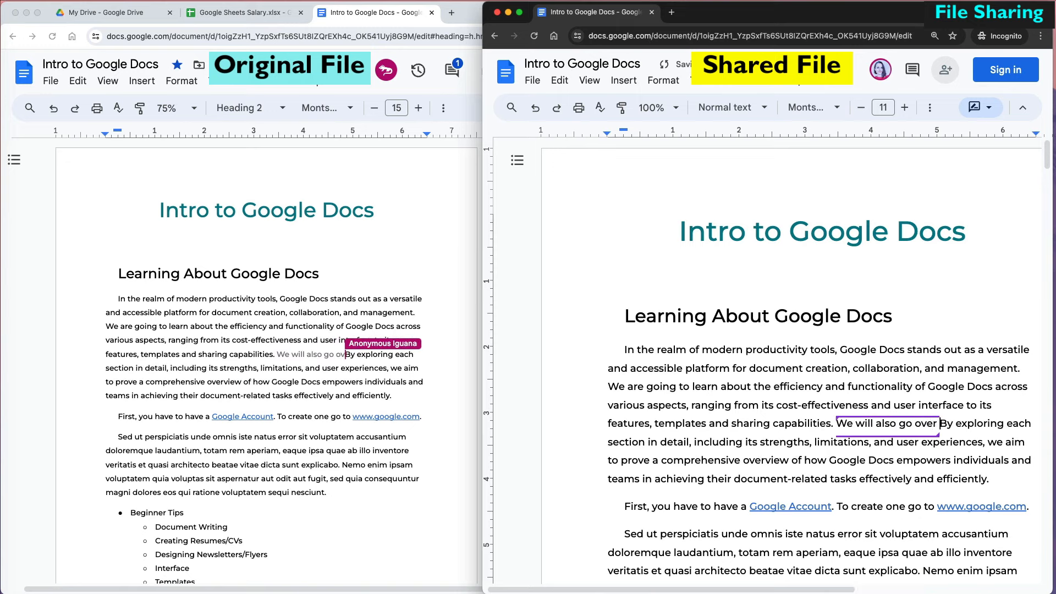
text(dvanced )
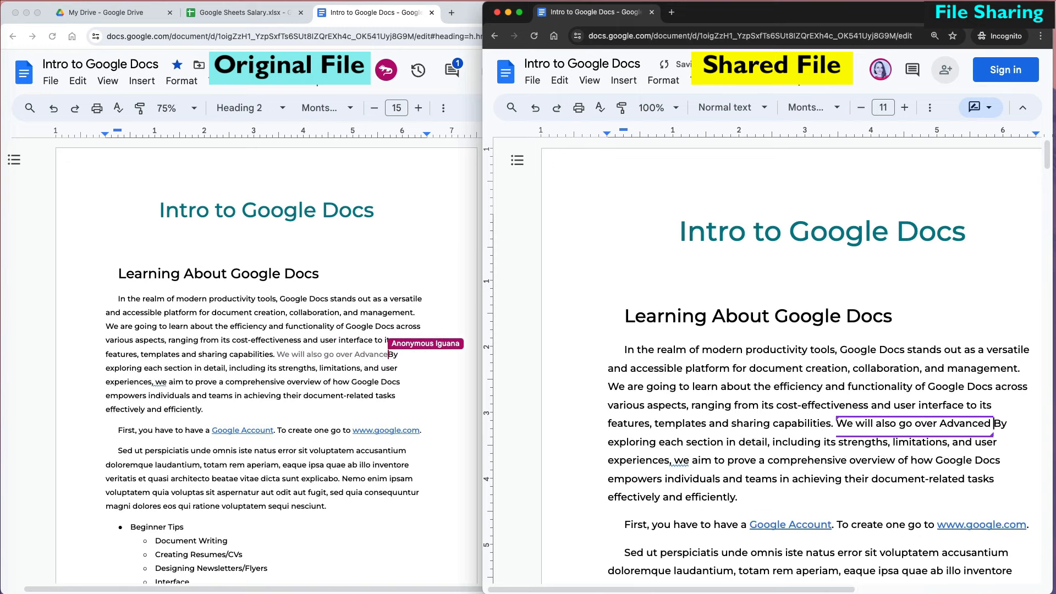
text(tips and sugges)
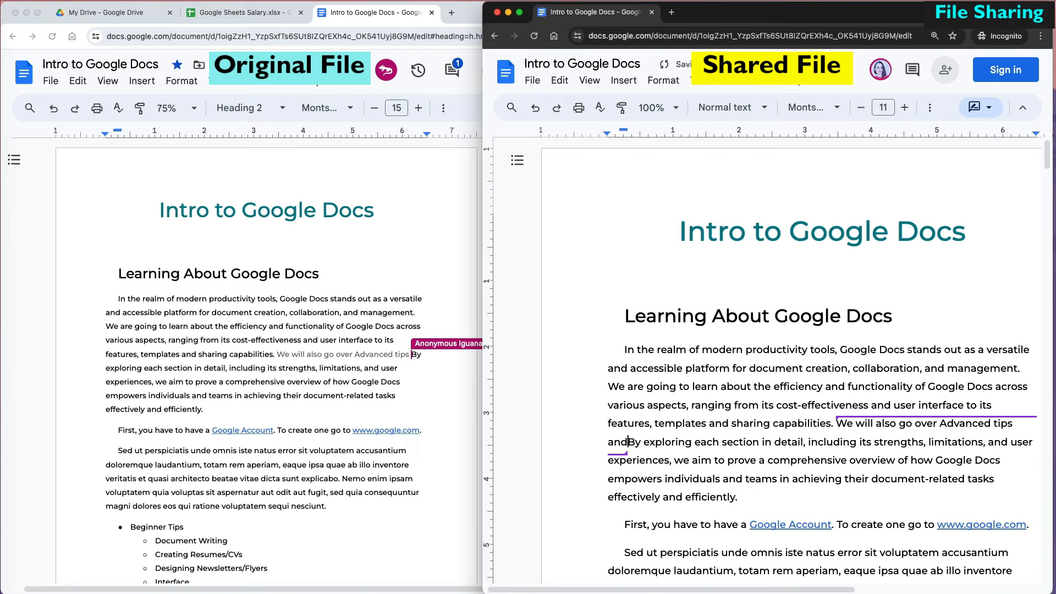
text(tions.)
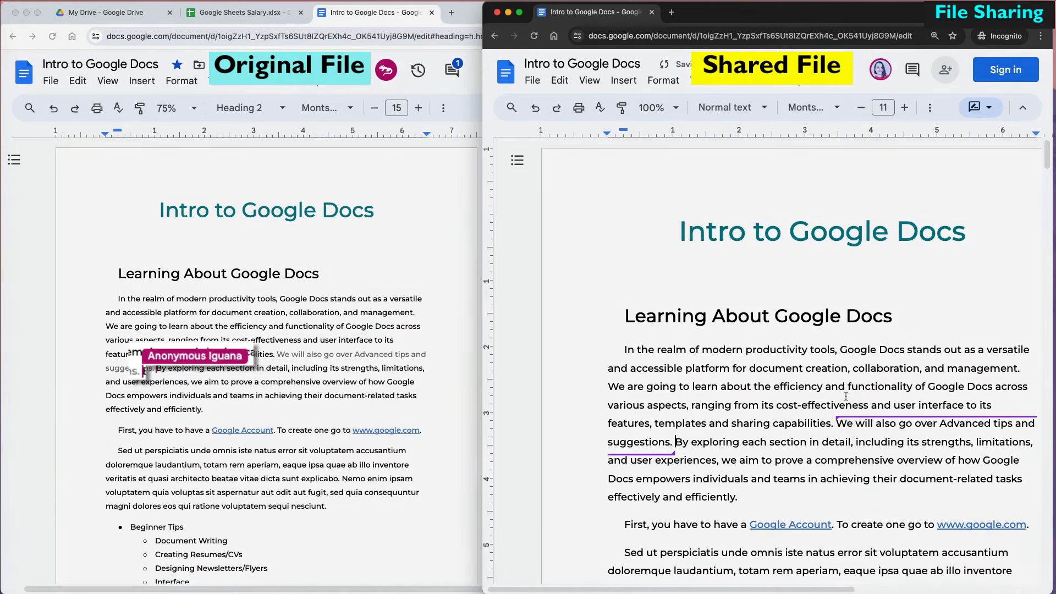
click(851, 387)
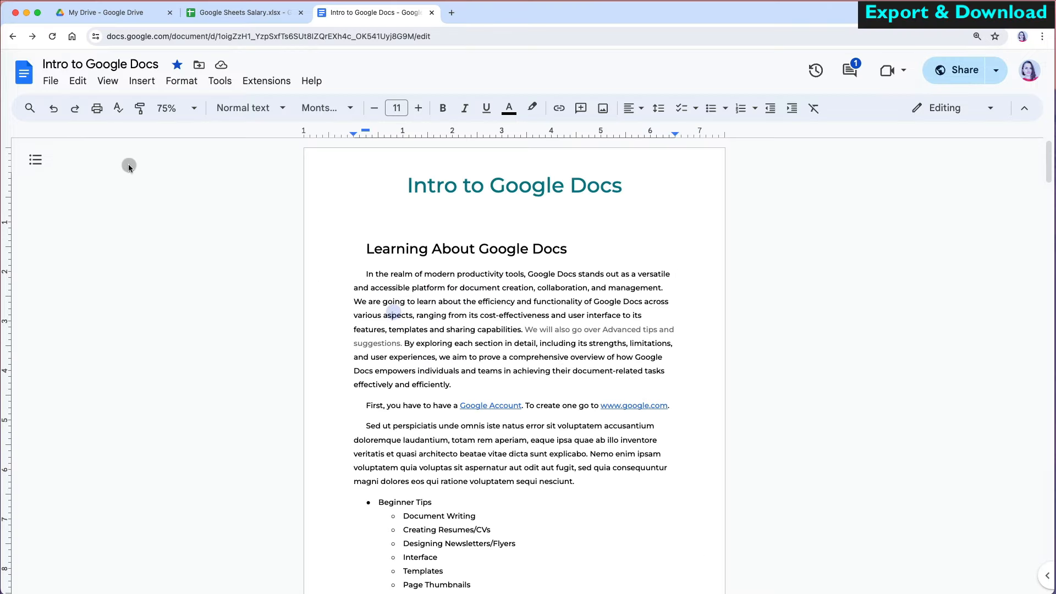
Download the original document in Microsoft Word (.docx) format
click(51, 81)
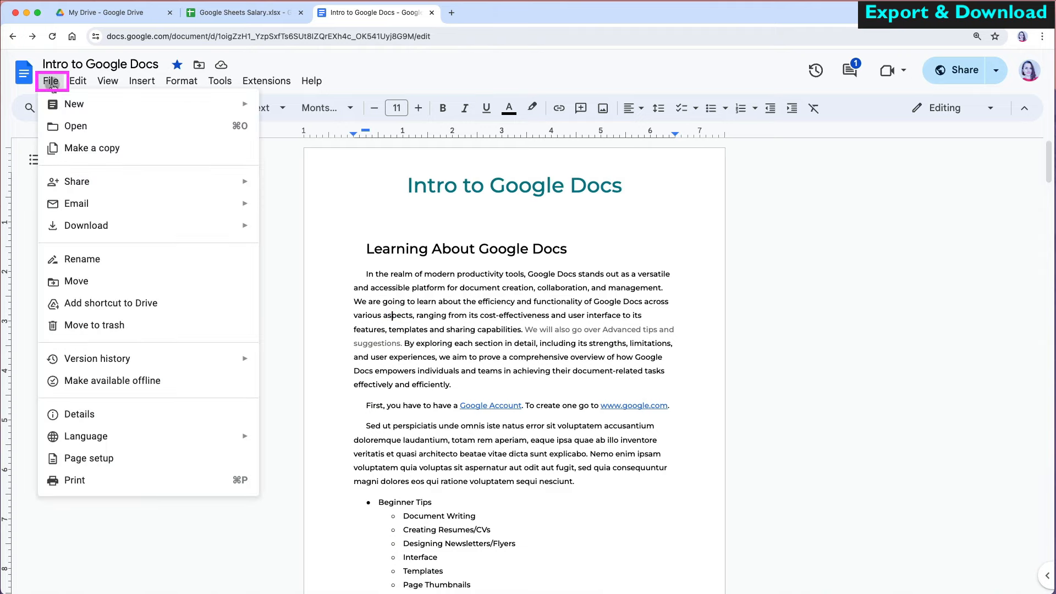
click(92, 226)
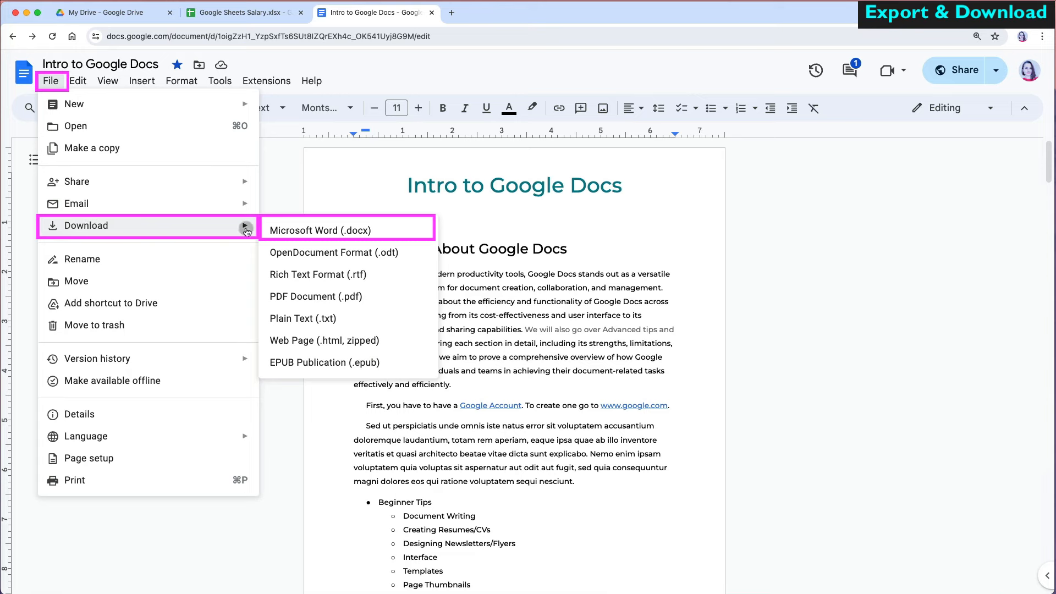
click(297, 232)
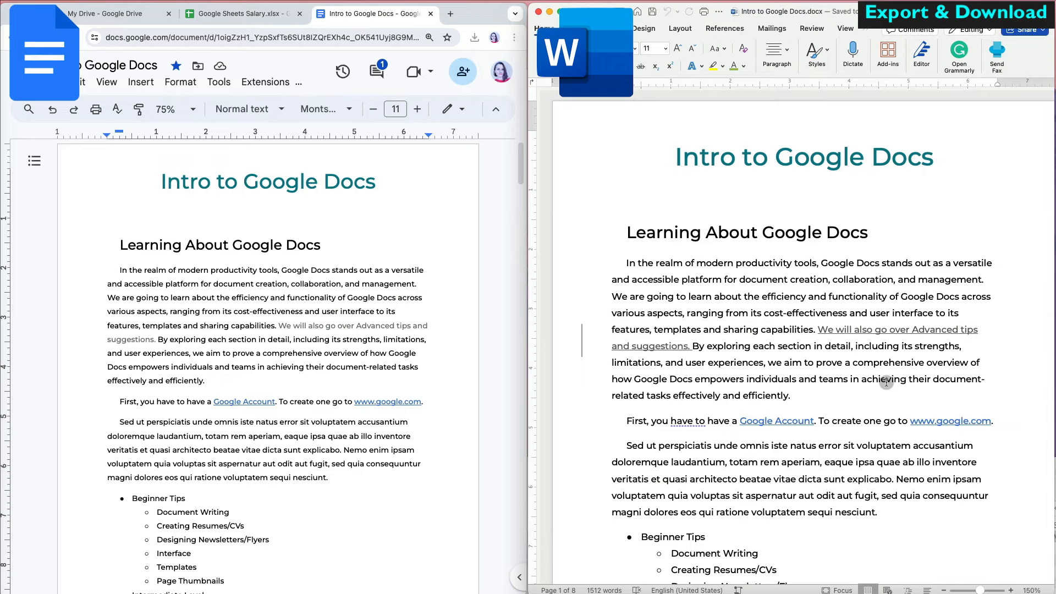
Look through the downloaded file in Word to compare its headings, headers, footers and page numbers with the original
scroll(915, 435, down, 10)
scroll(915, 435, down, 15)
scroll(915, 435, down, 15)
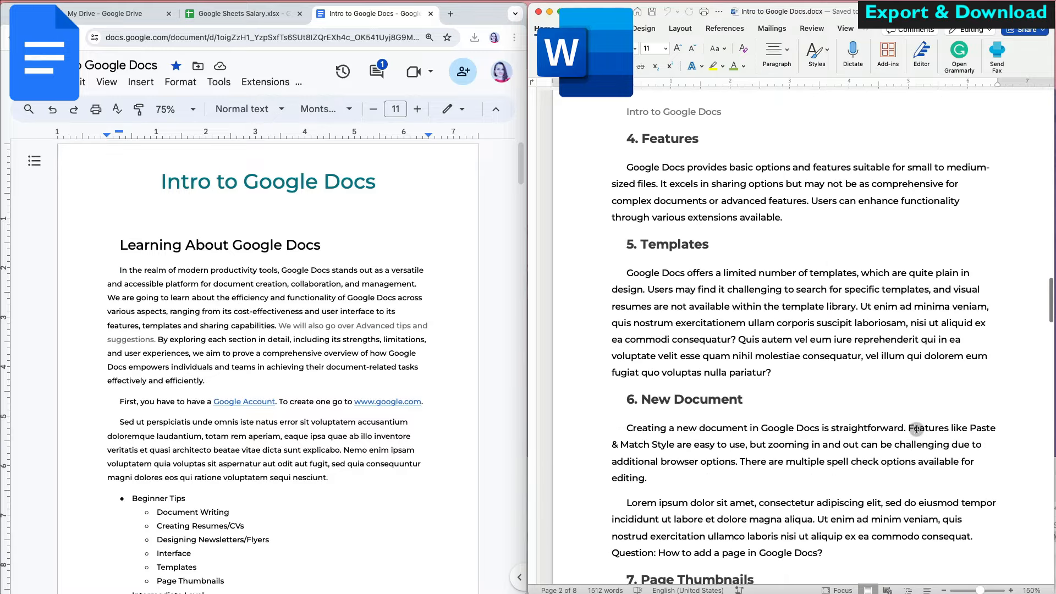
scroll(916, 428, down, 15)
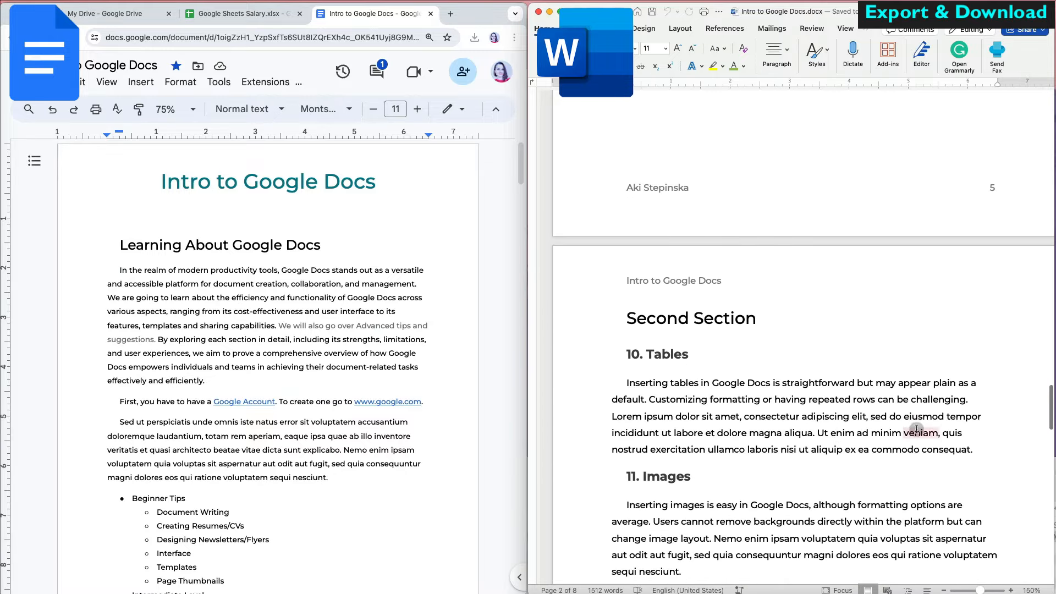
scroll(916, 429, down, 15)
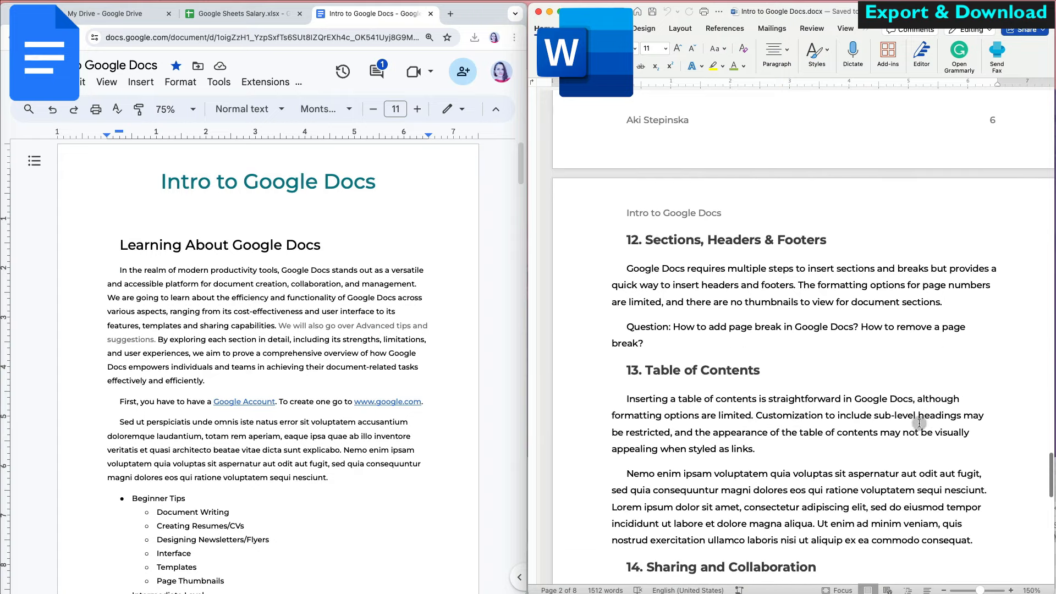
scroll(919, 423, down, 5)
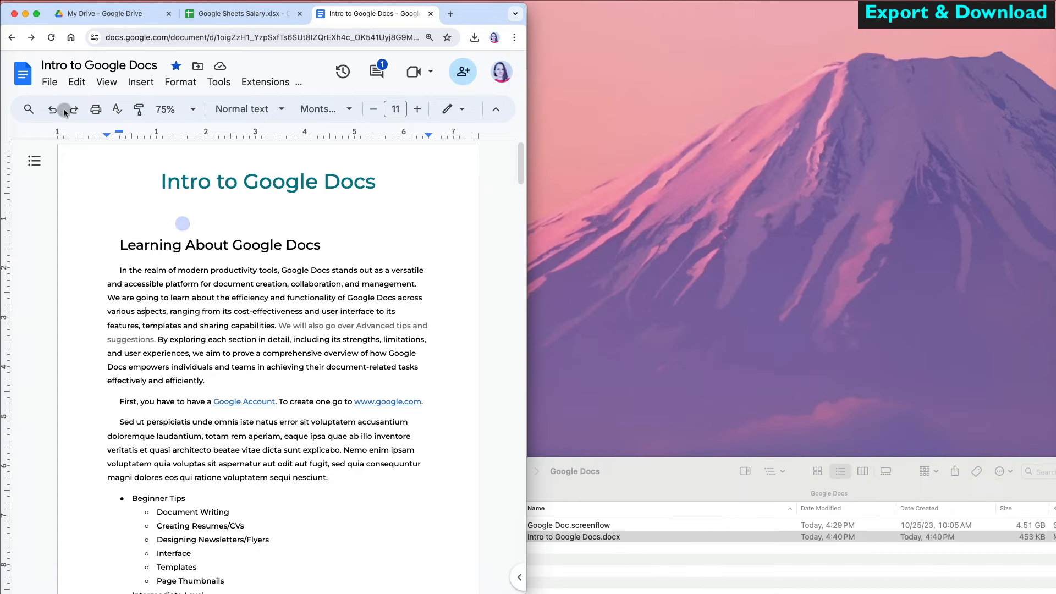
Download the document as a PDF Document (.pdf) and show the downloaded file in its folder
click(49, 81)
mouse_move(100, 238)
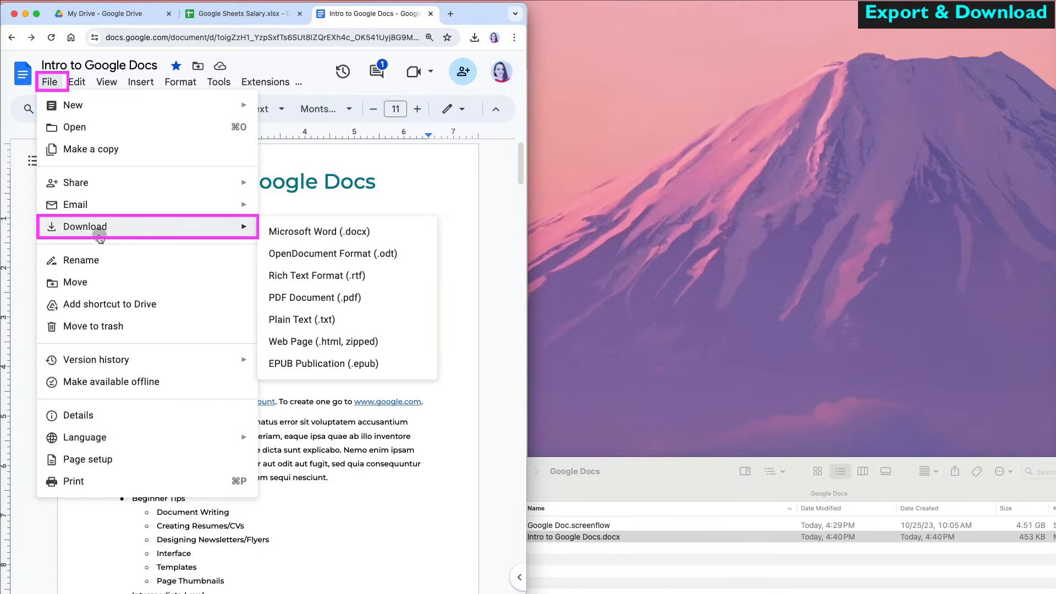
click(350, 299)
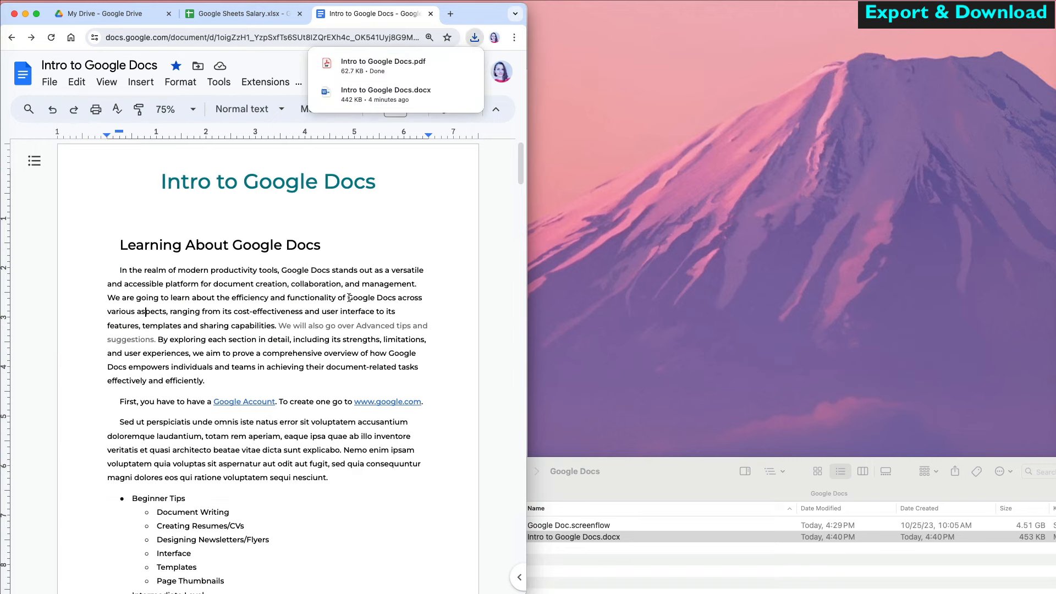
mouse_move(443, 68)
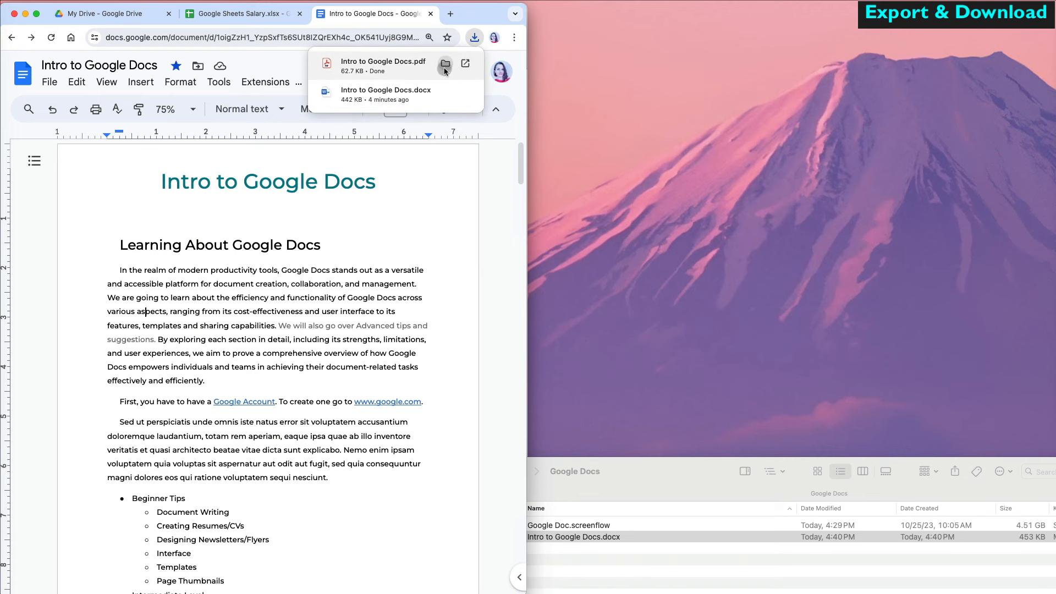
click(445, 68)
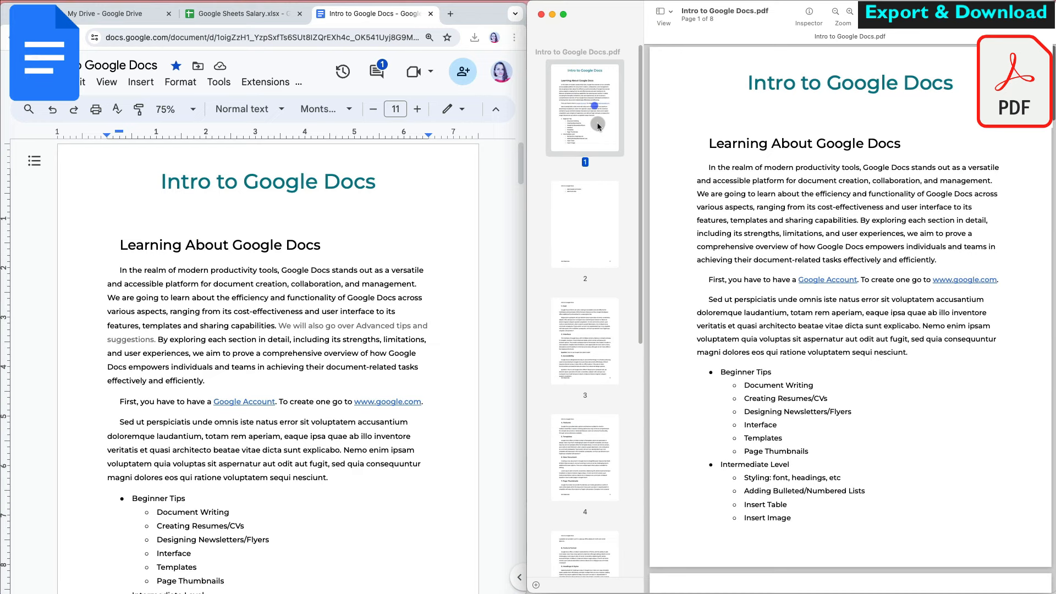
Page through the downloaded PDF up to page 8 to examine its layout, headers and footers
click(601, 180)
key(Down)
key(Down)
key(Down)
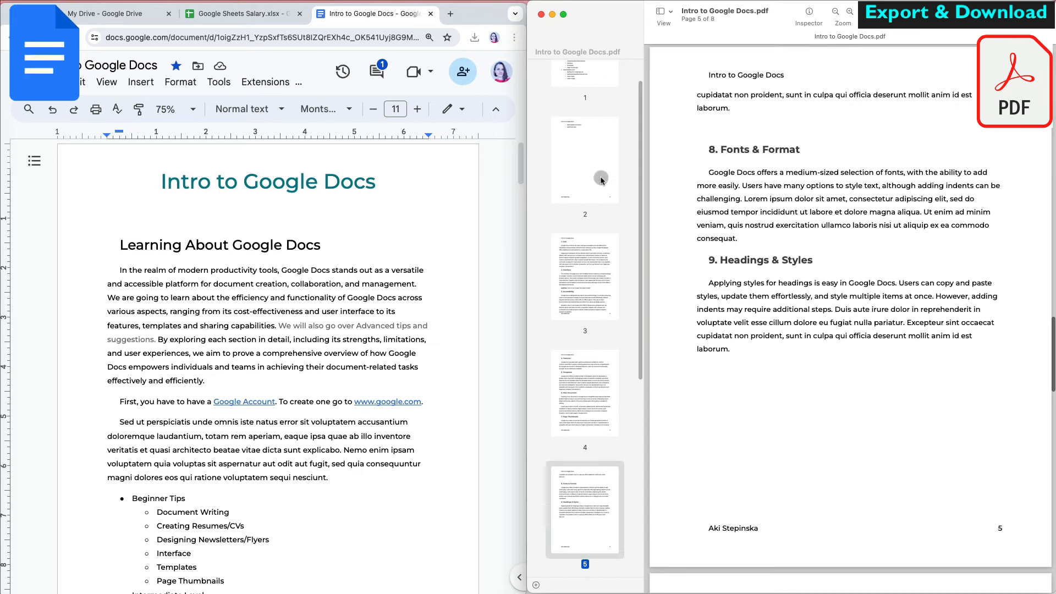
key(Down)
key(Down)
key(Down)
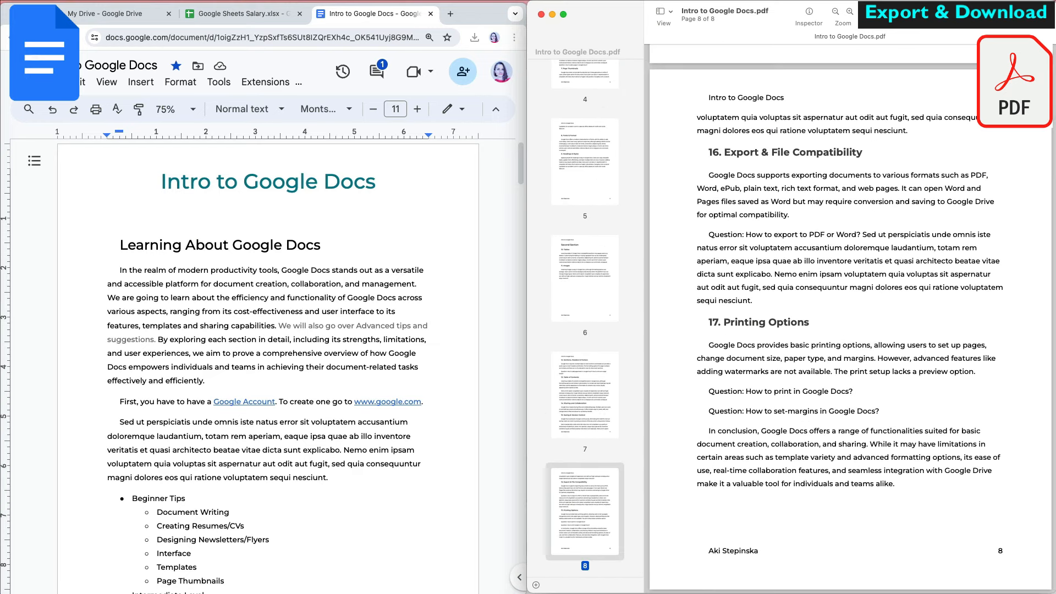